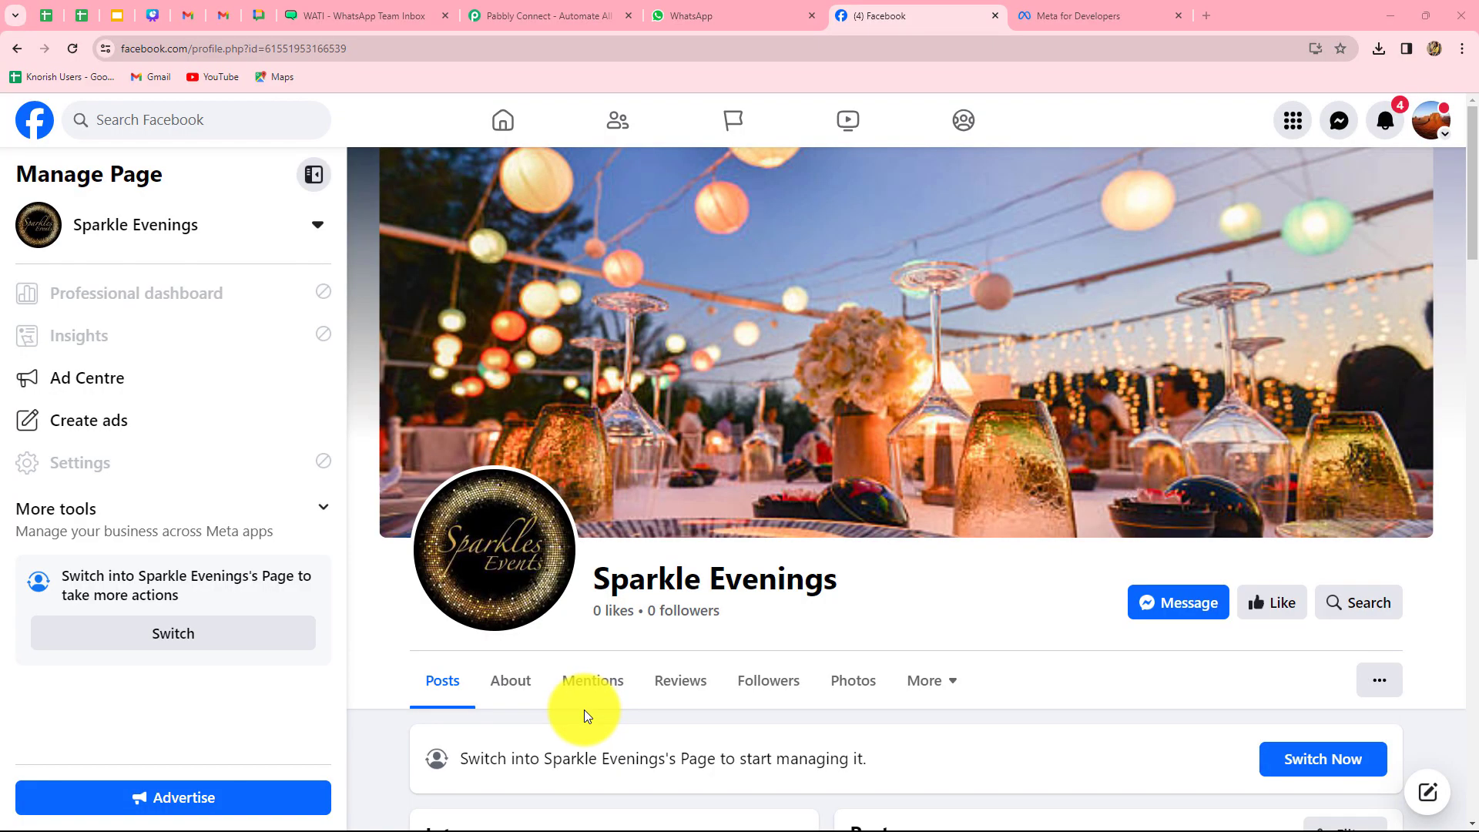
Review the WhatsApp follow-up message, the Sparkle Evenings Facebook page and the WATI message templates
click(696, 20)
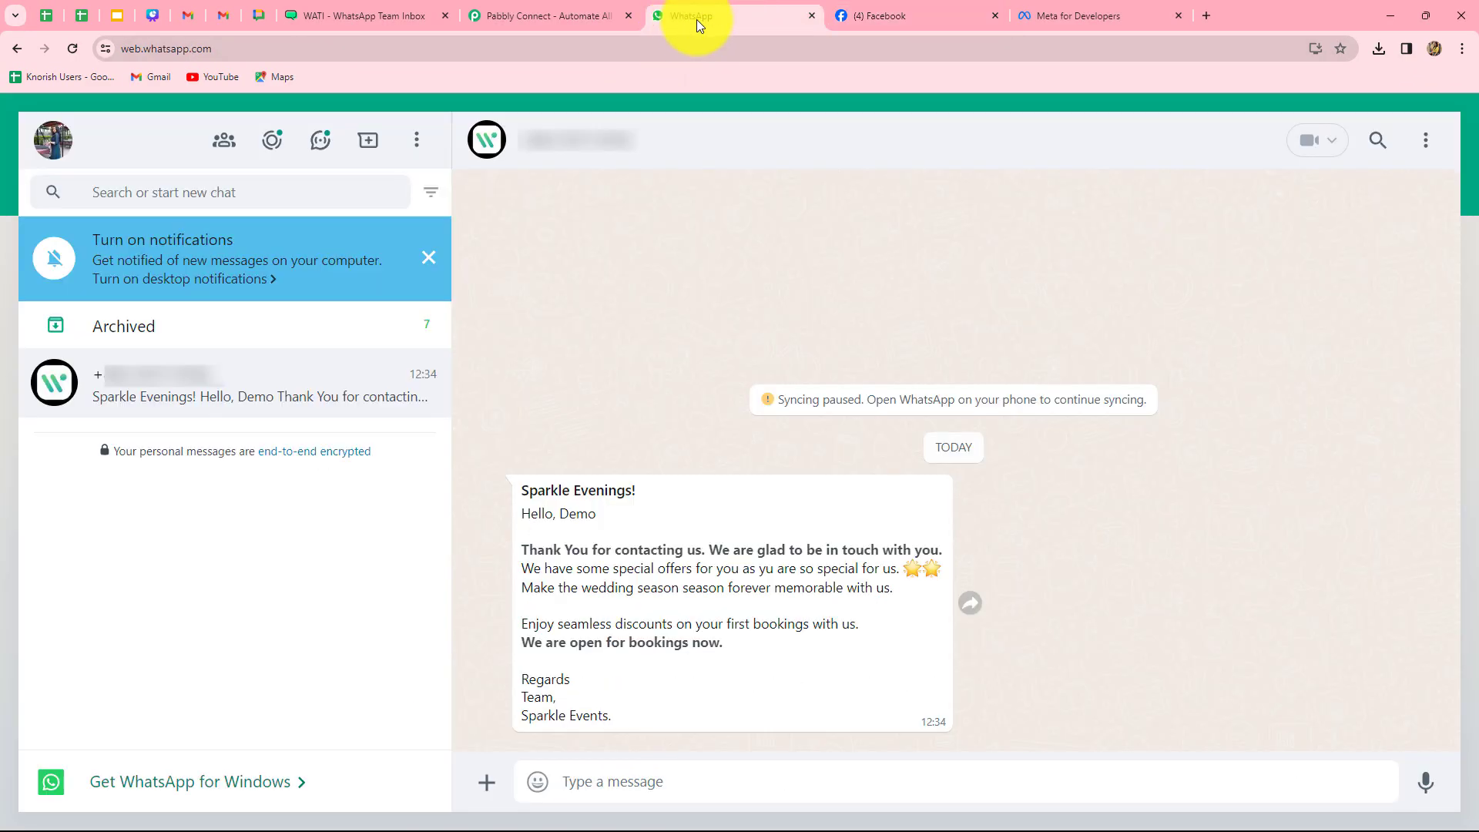
click(967, 12)
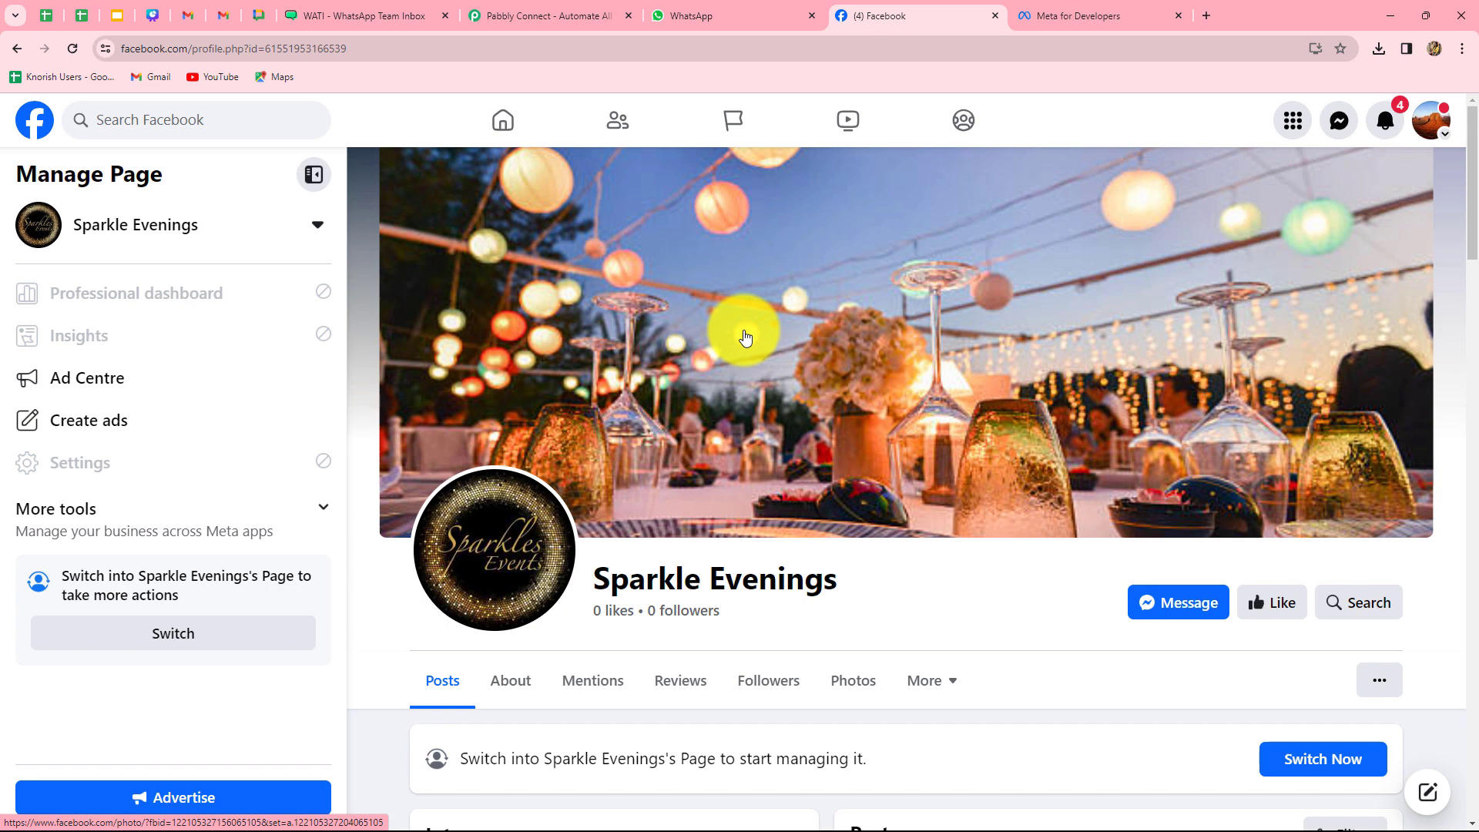
click(293, 15)
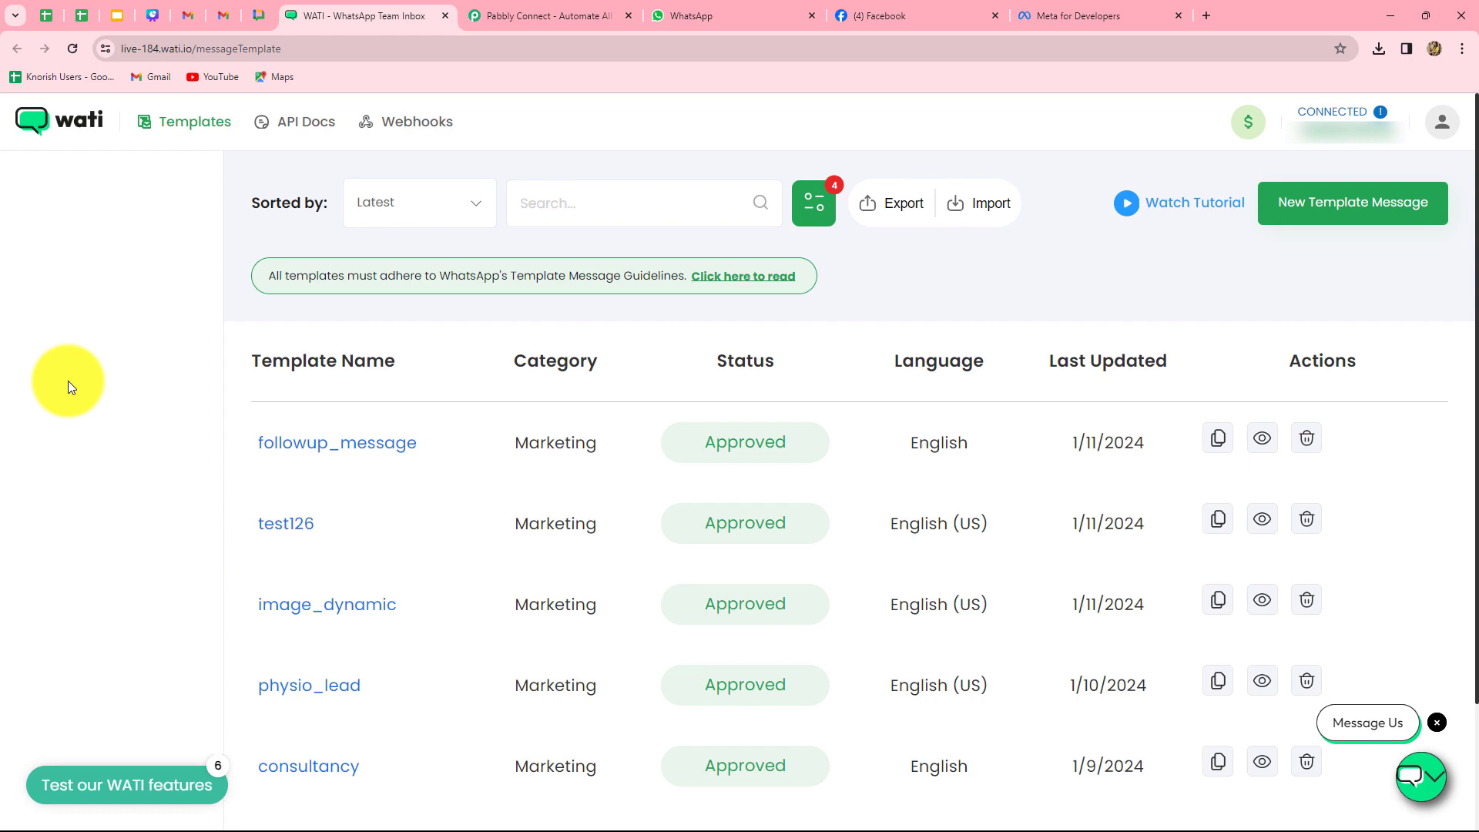
Switch to the Pabbly Connect website, sign in and open the Pabbly Connect app from the account's apps
click(580, 15)
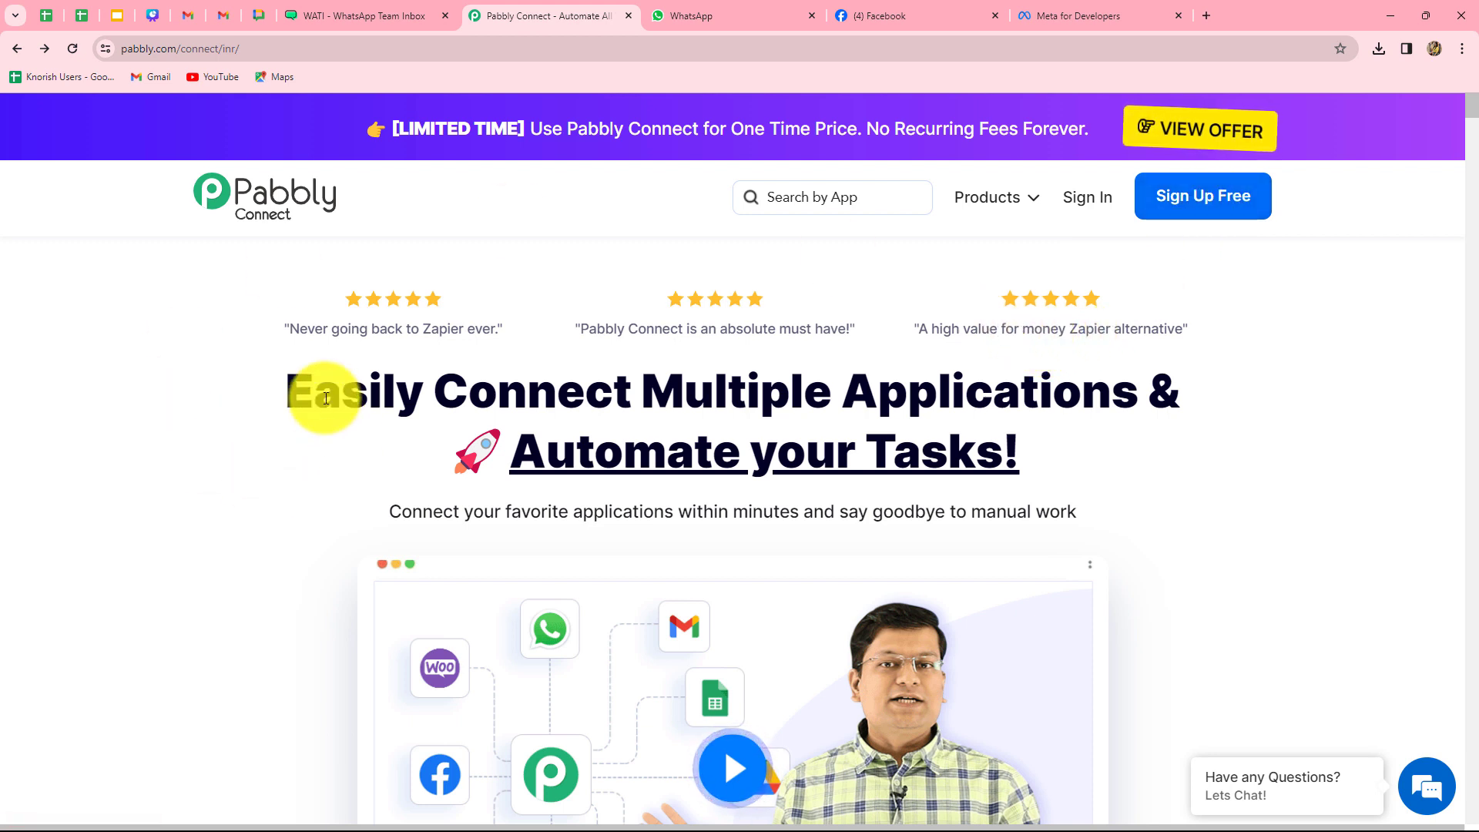
drag(324, 396, 1002, 496)
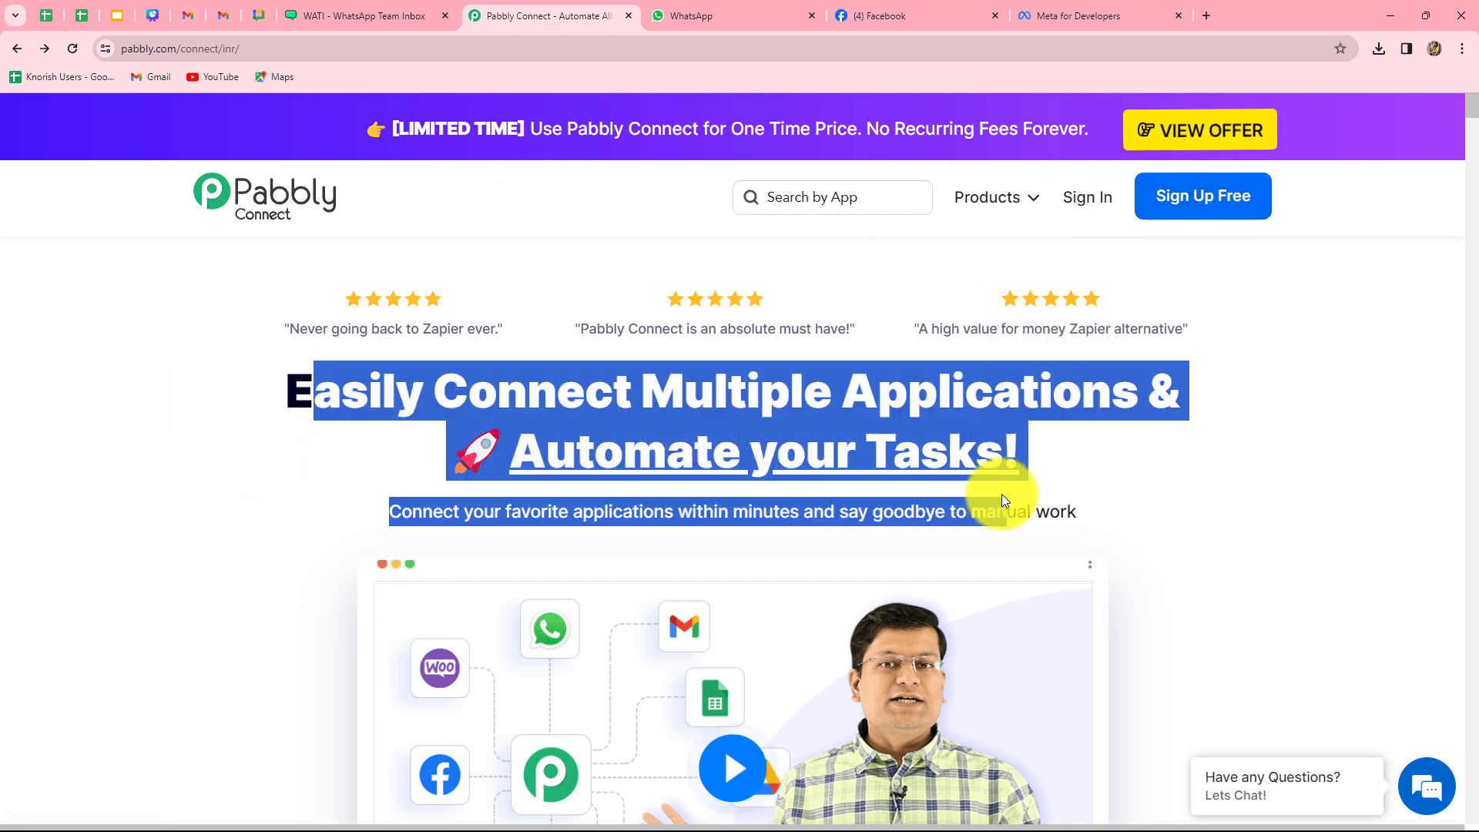
click(1057, 467)
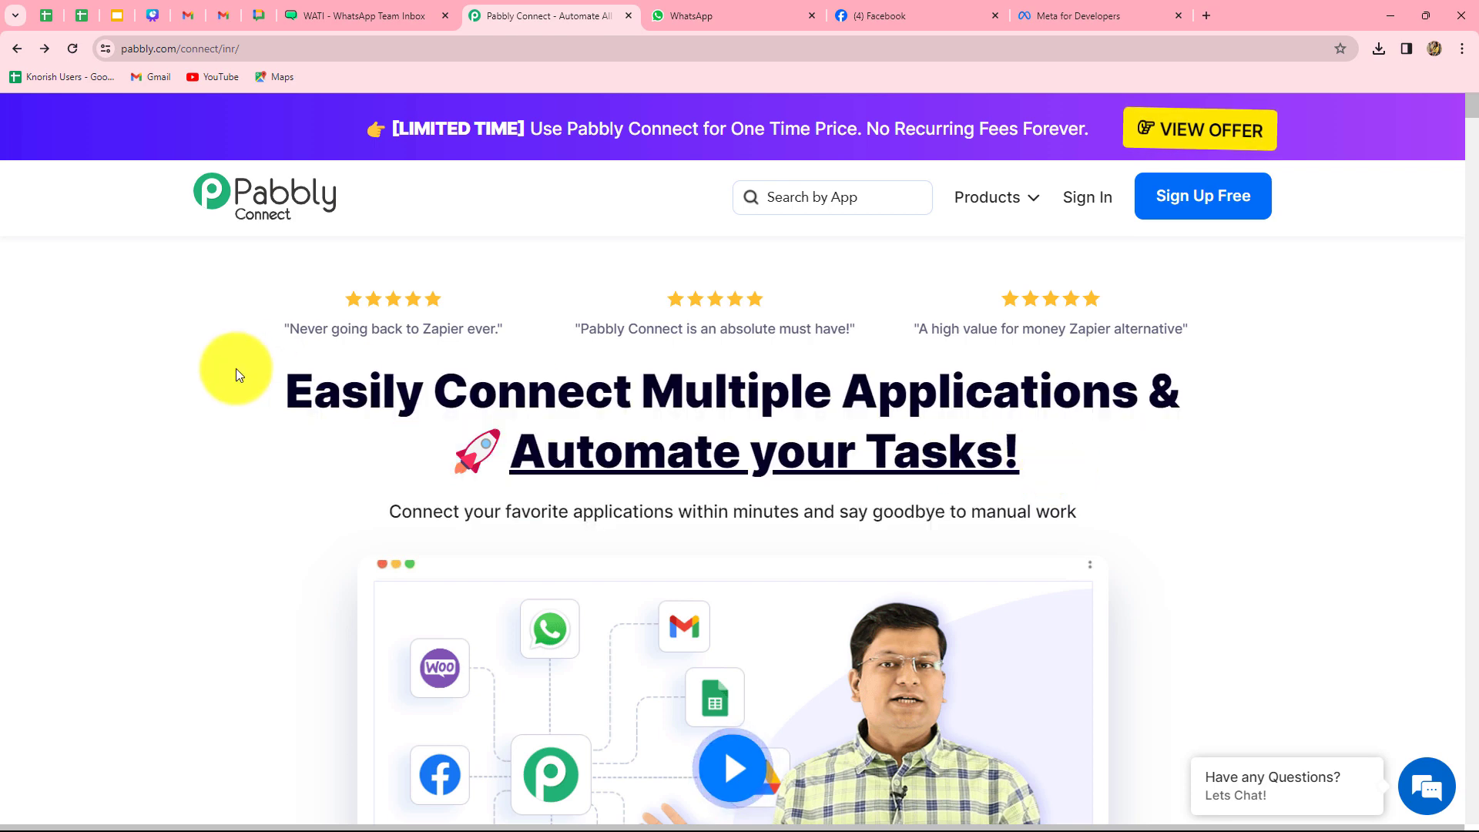
click(1100, 202)
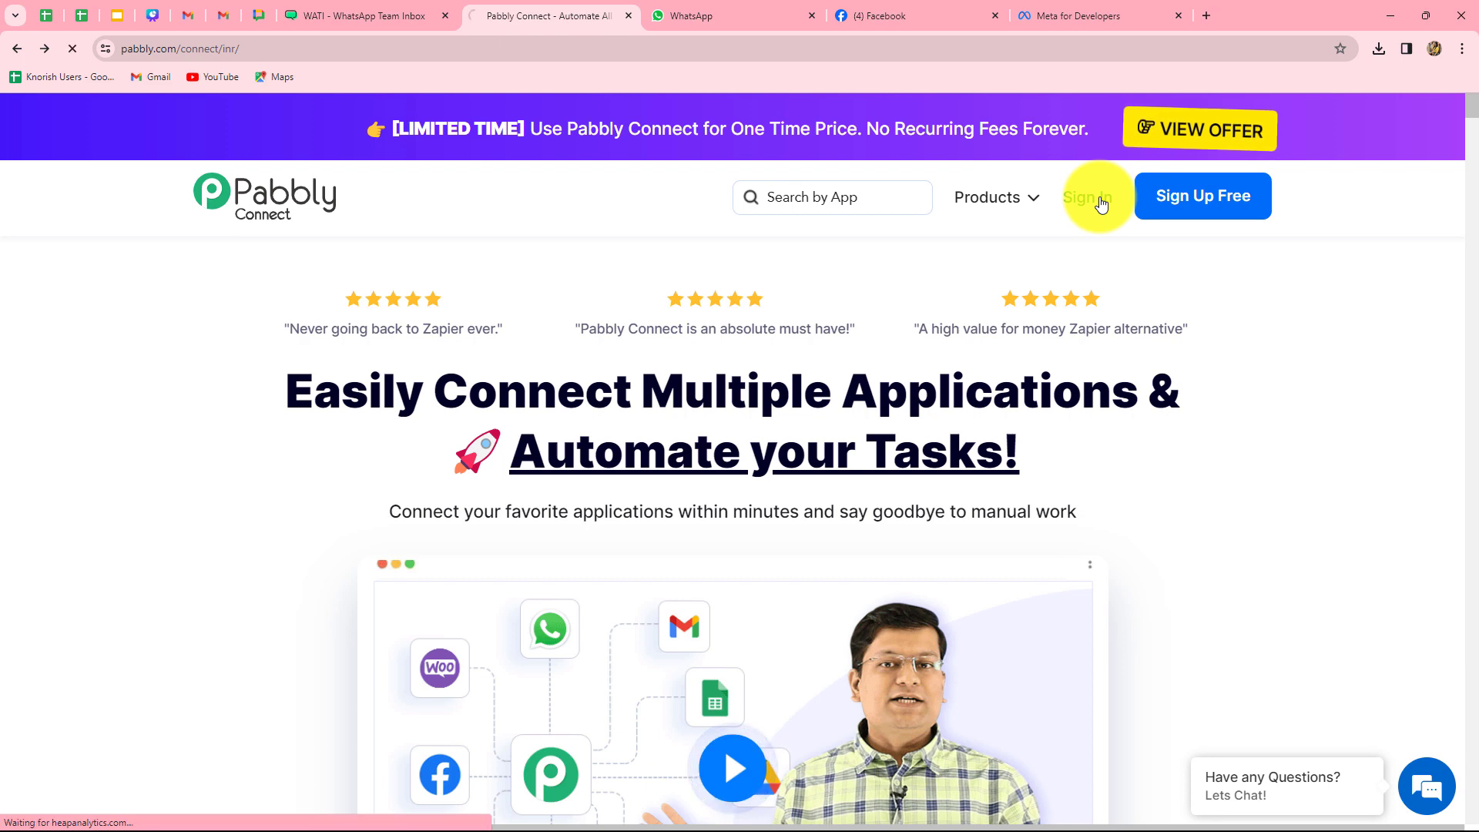
scroll(614, 616, down, 2)
scroll(577, 539, up, 2)
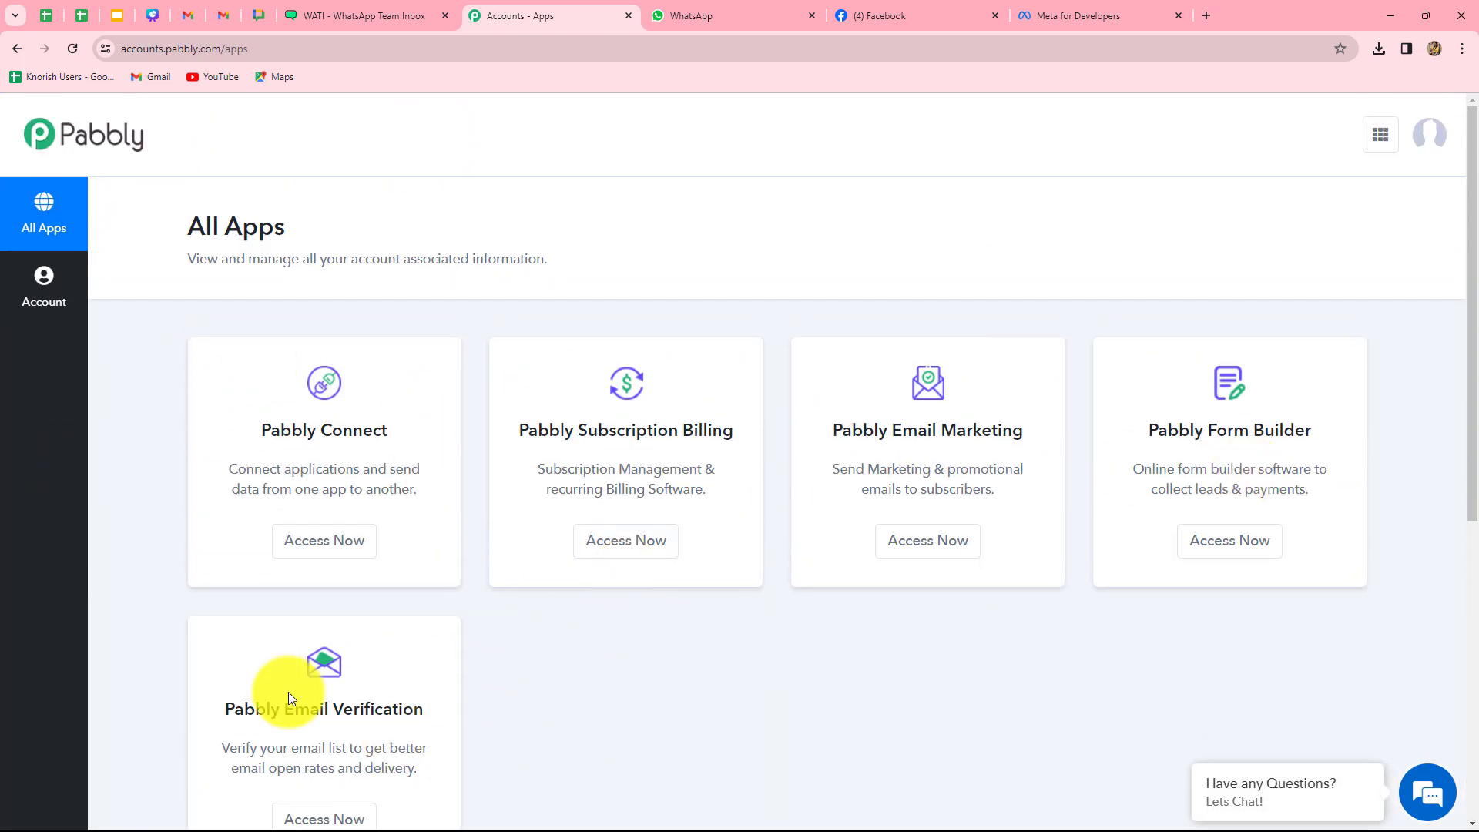
drag(270, 429, 386, 472)
click(339, 543)
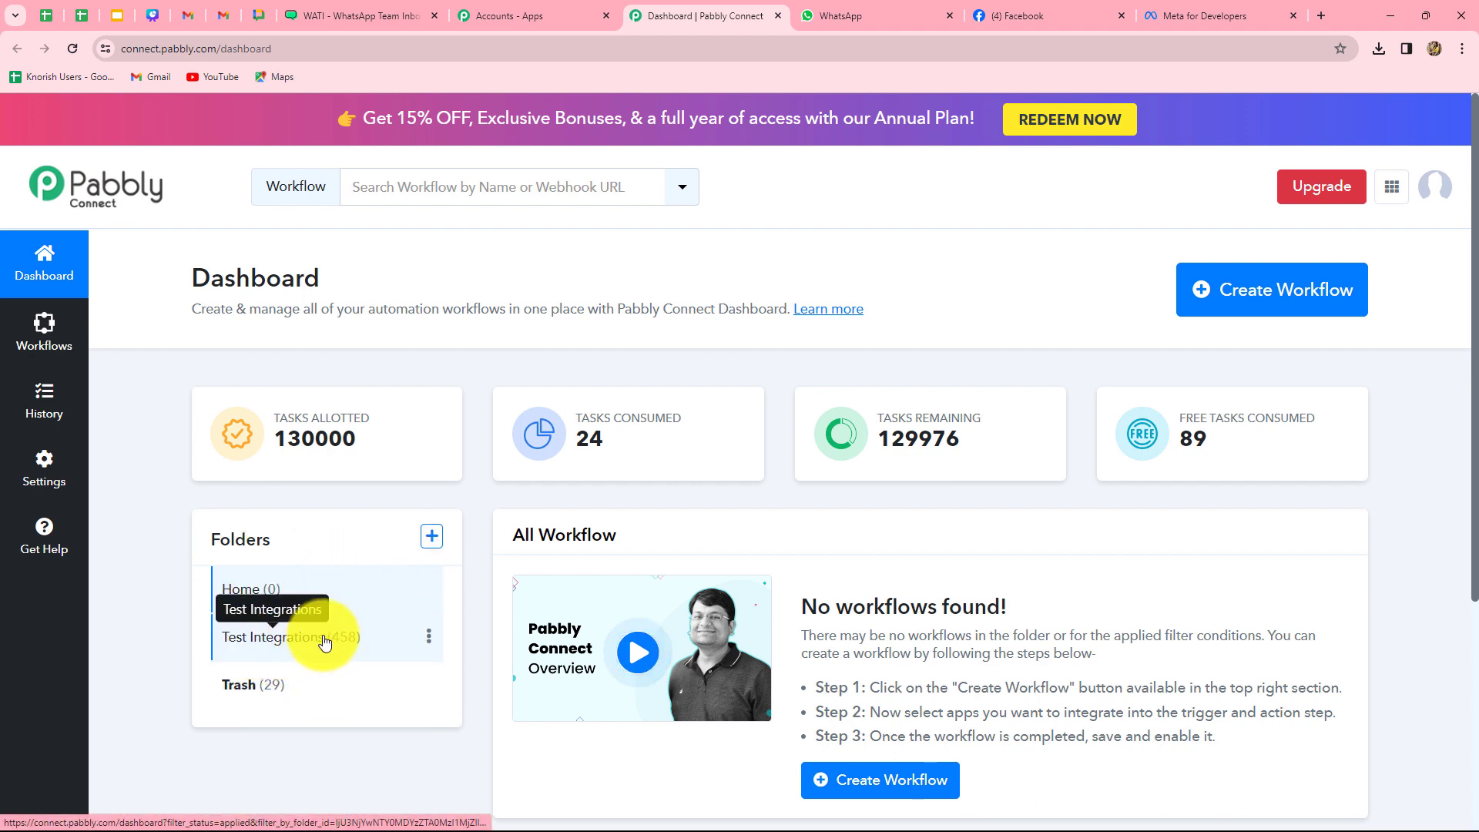
Create a workflow named "Send Follow Up message to Facebook Leads Automatically" in the Test Integrations folder
click(429, 543)
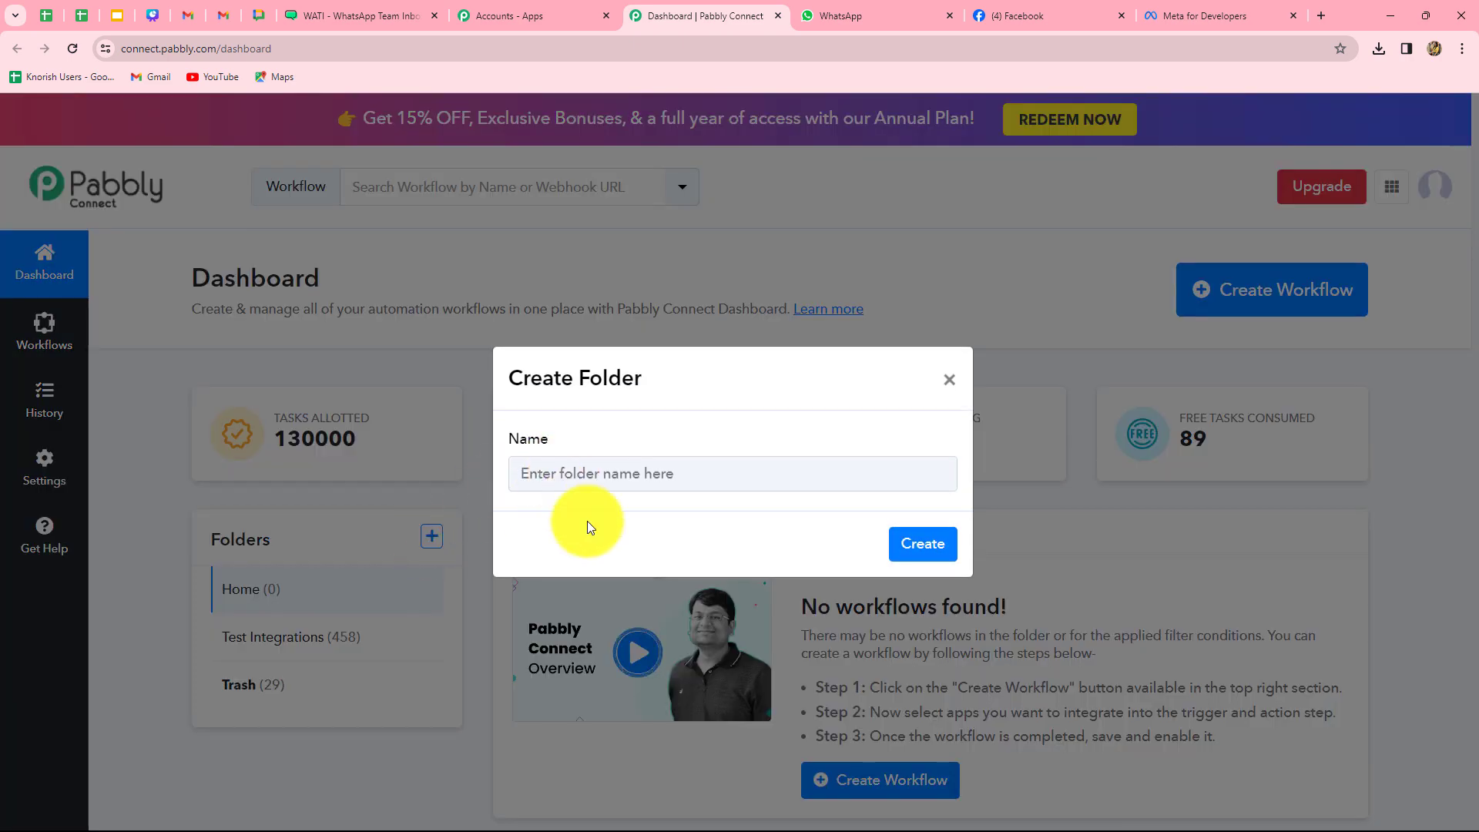
click(949, 379)
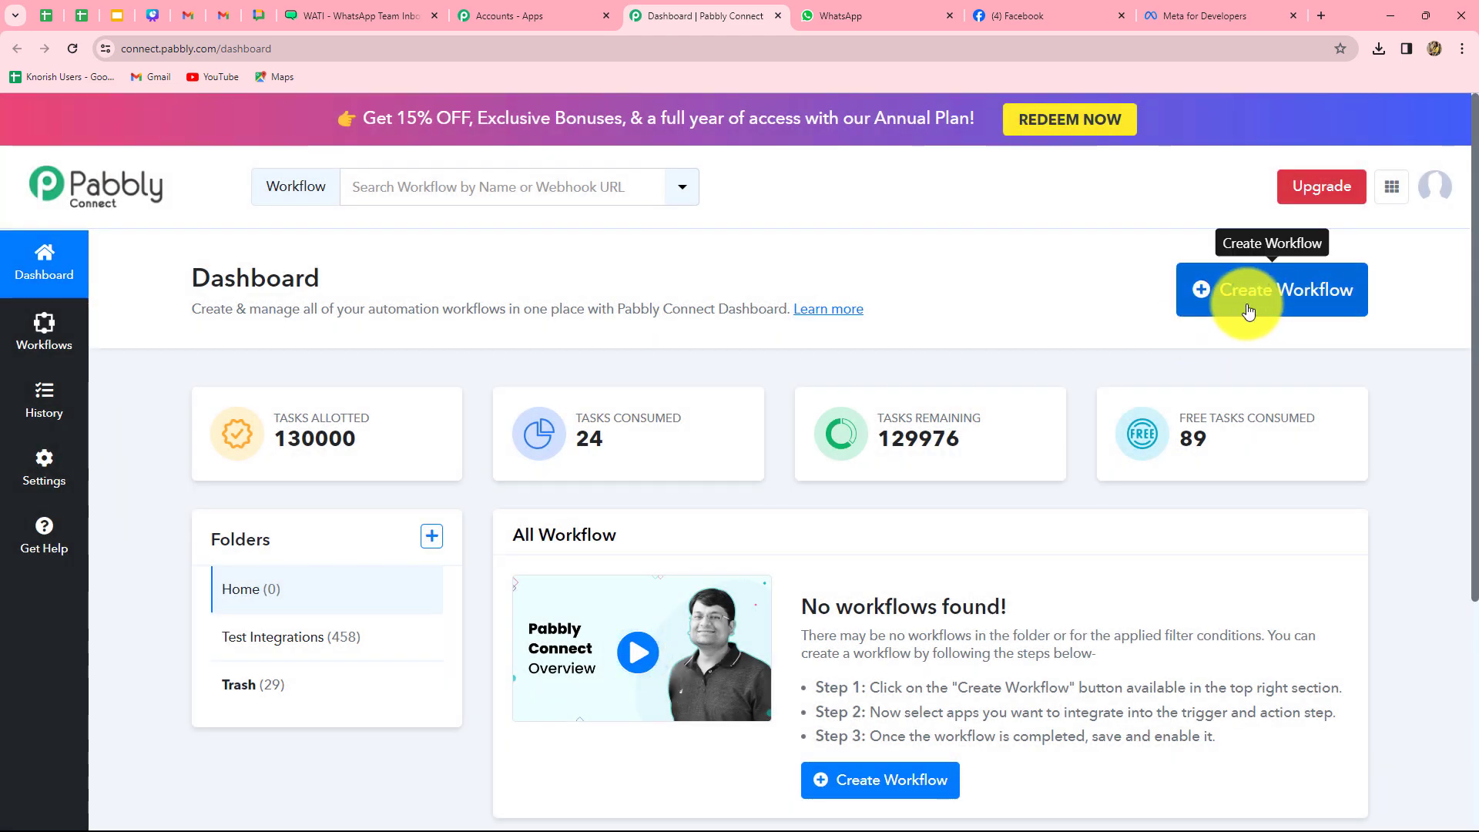
click(1307, 312)
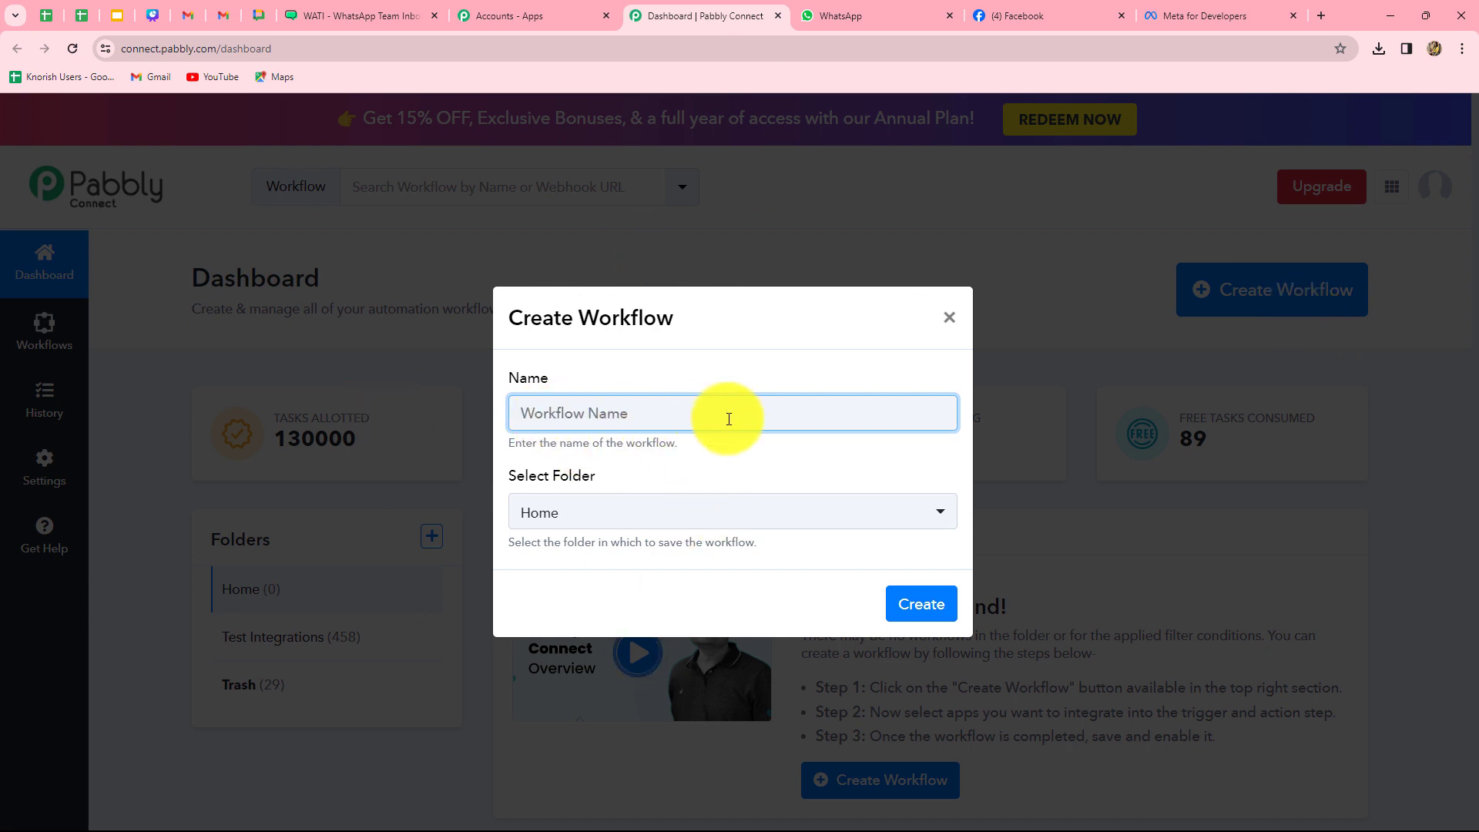
text(Send Follow Up message to Facebook Leads Automatically)
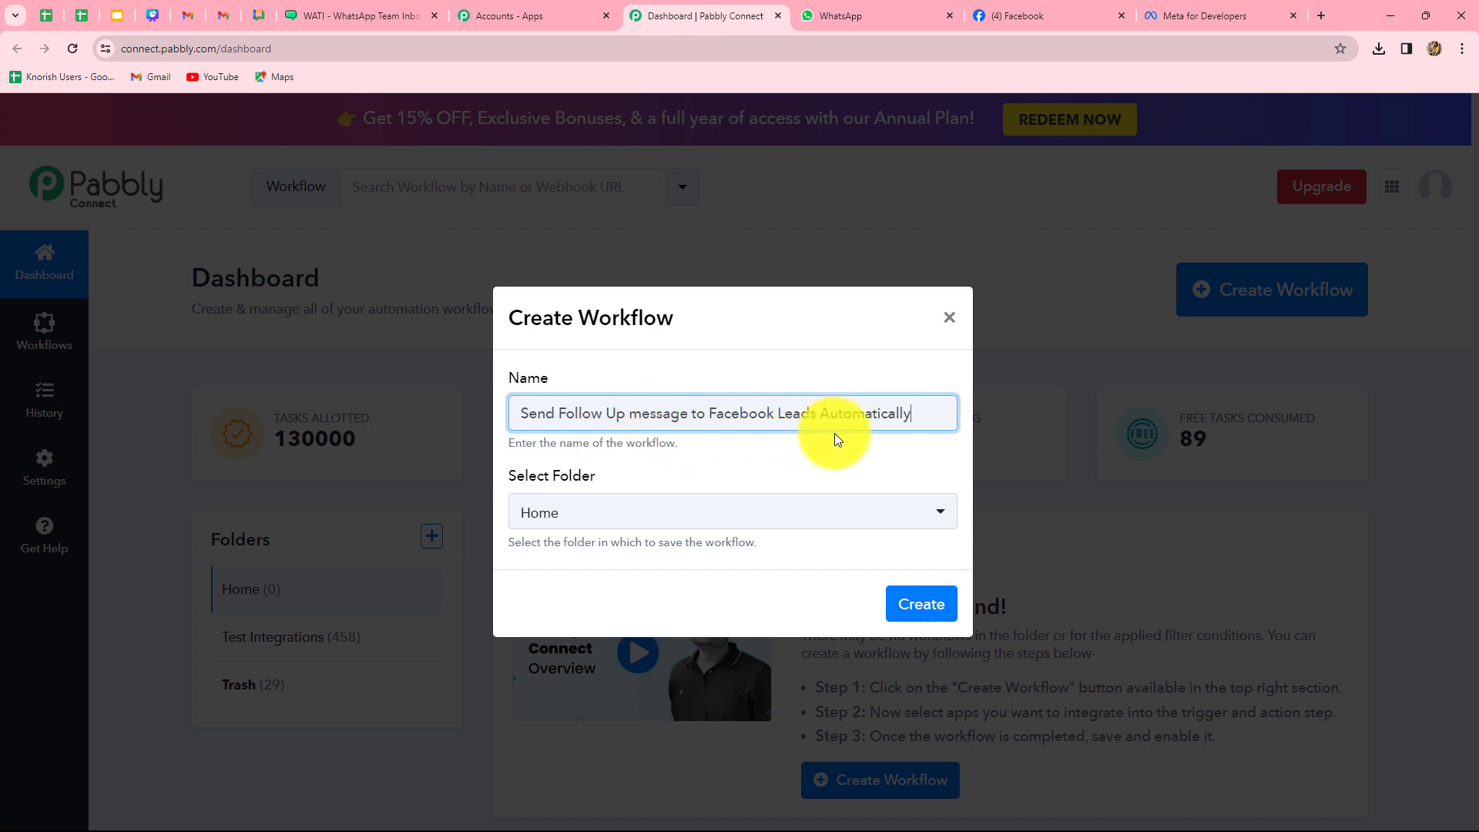
click(657, 521)
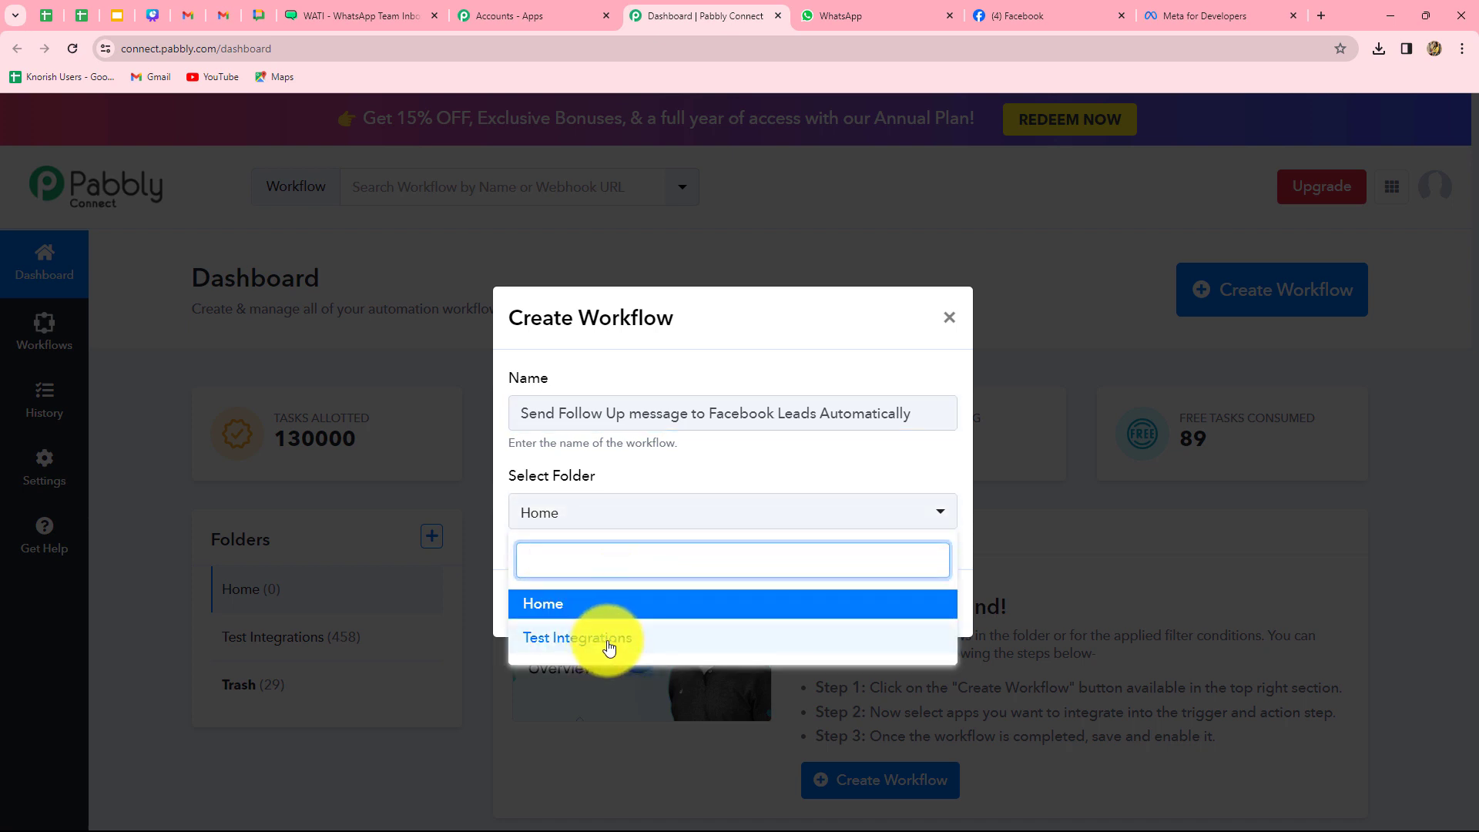
click(558, 645)
click(921, 601)
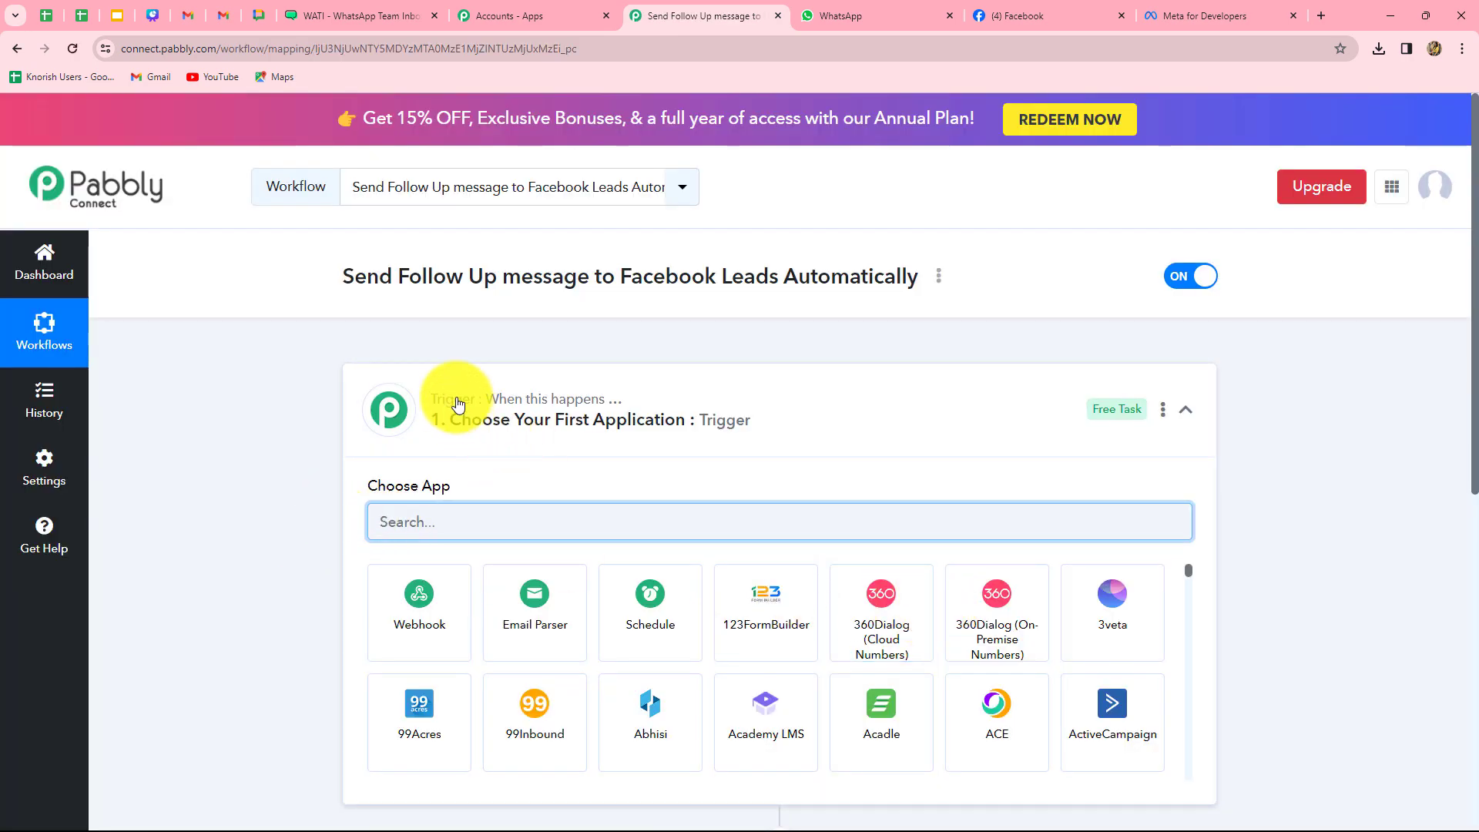
Examine the new workflow's trigger and action sections
scroll(264, 514, down, 1)
scroll(429, 535, down, 5)
scroll(299, 551, up, 3)
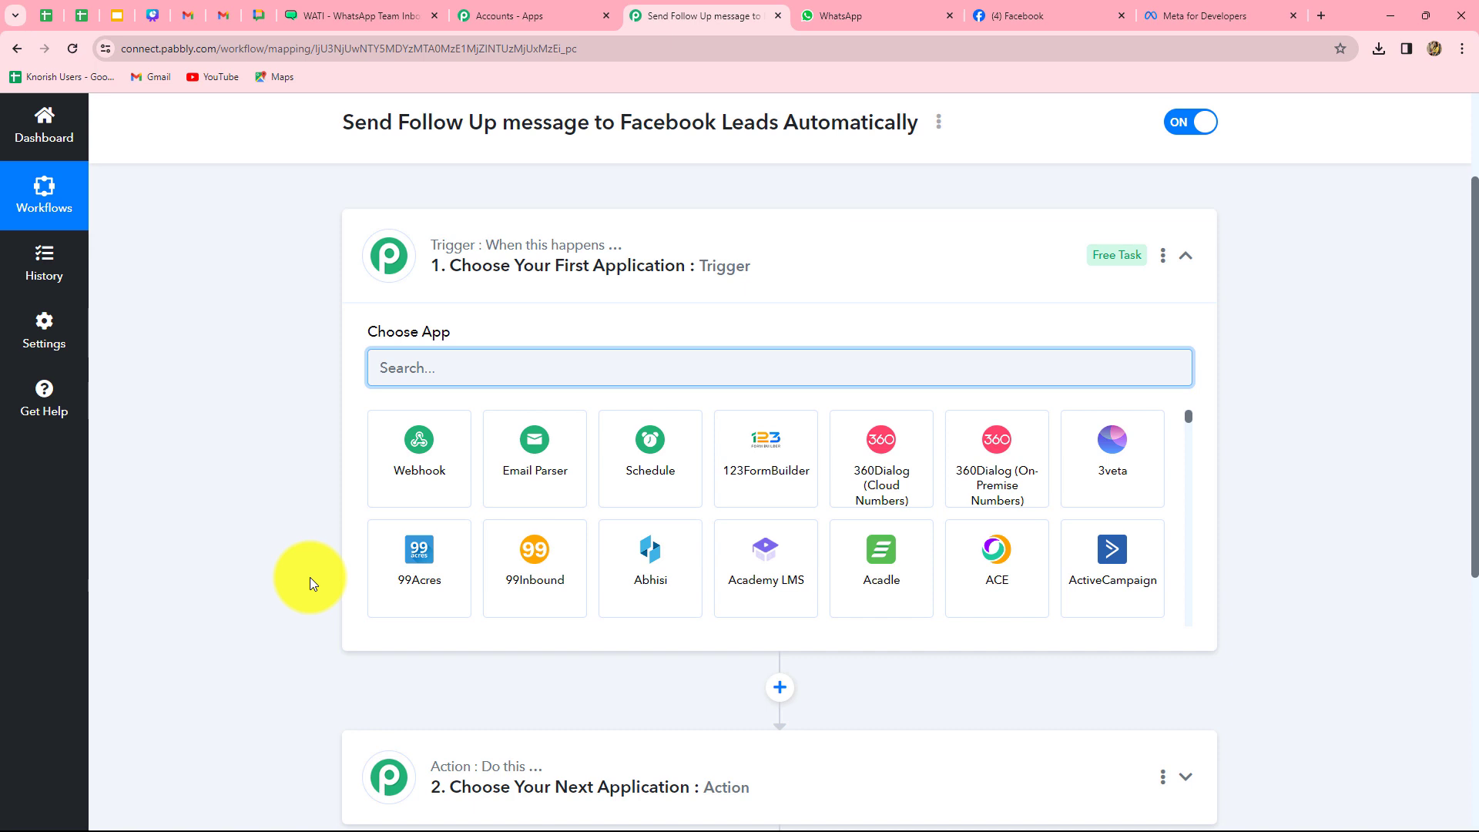
mouse_move(429, 261)
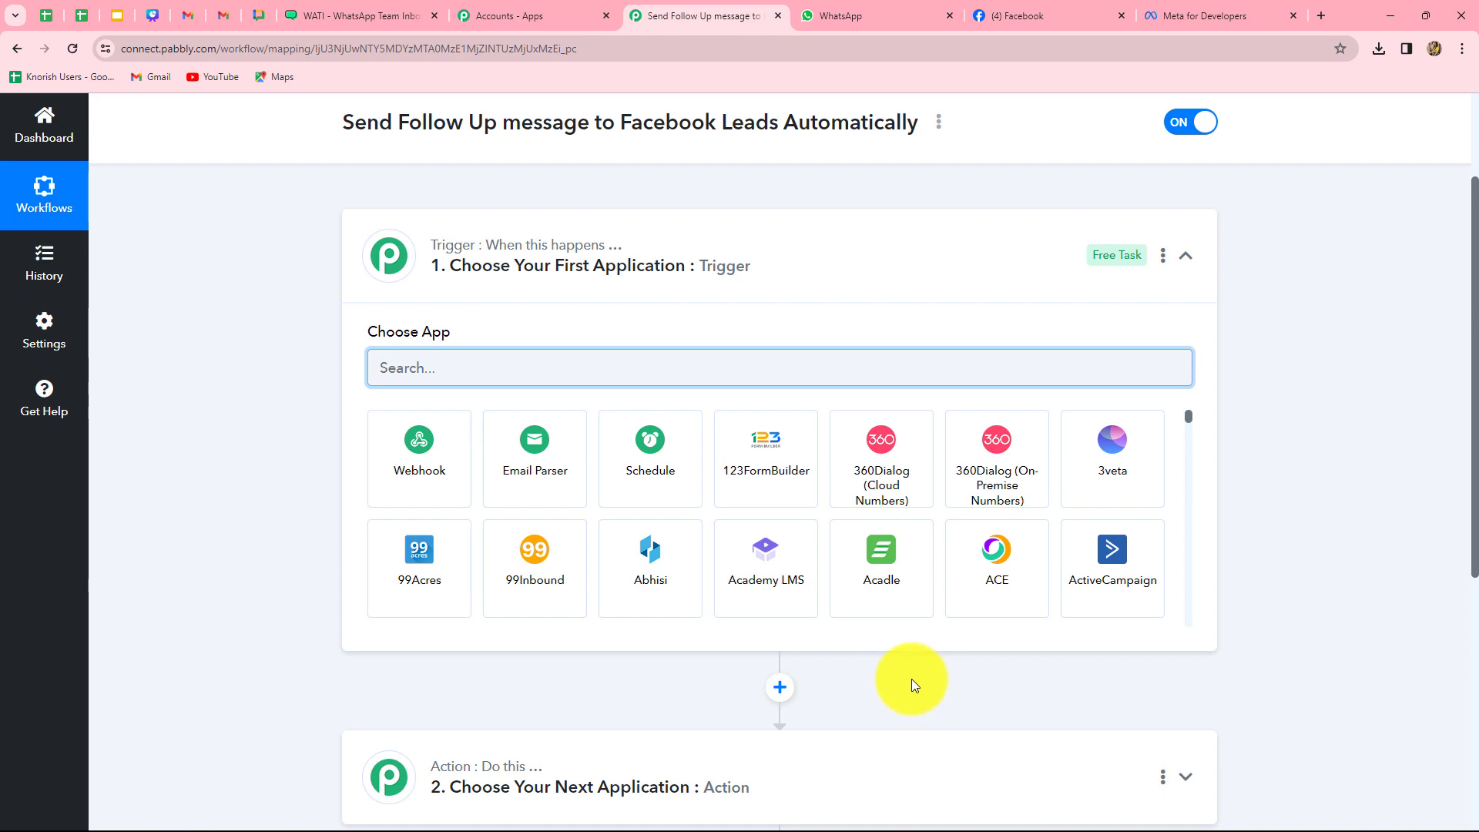
scroll(917, 682, down, 2)
scroll(923, 662, up, 3)
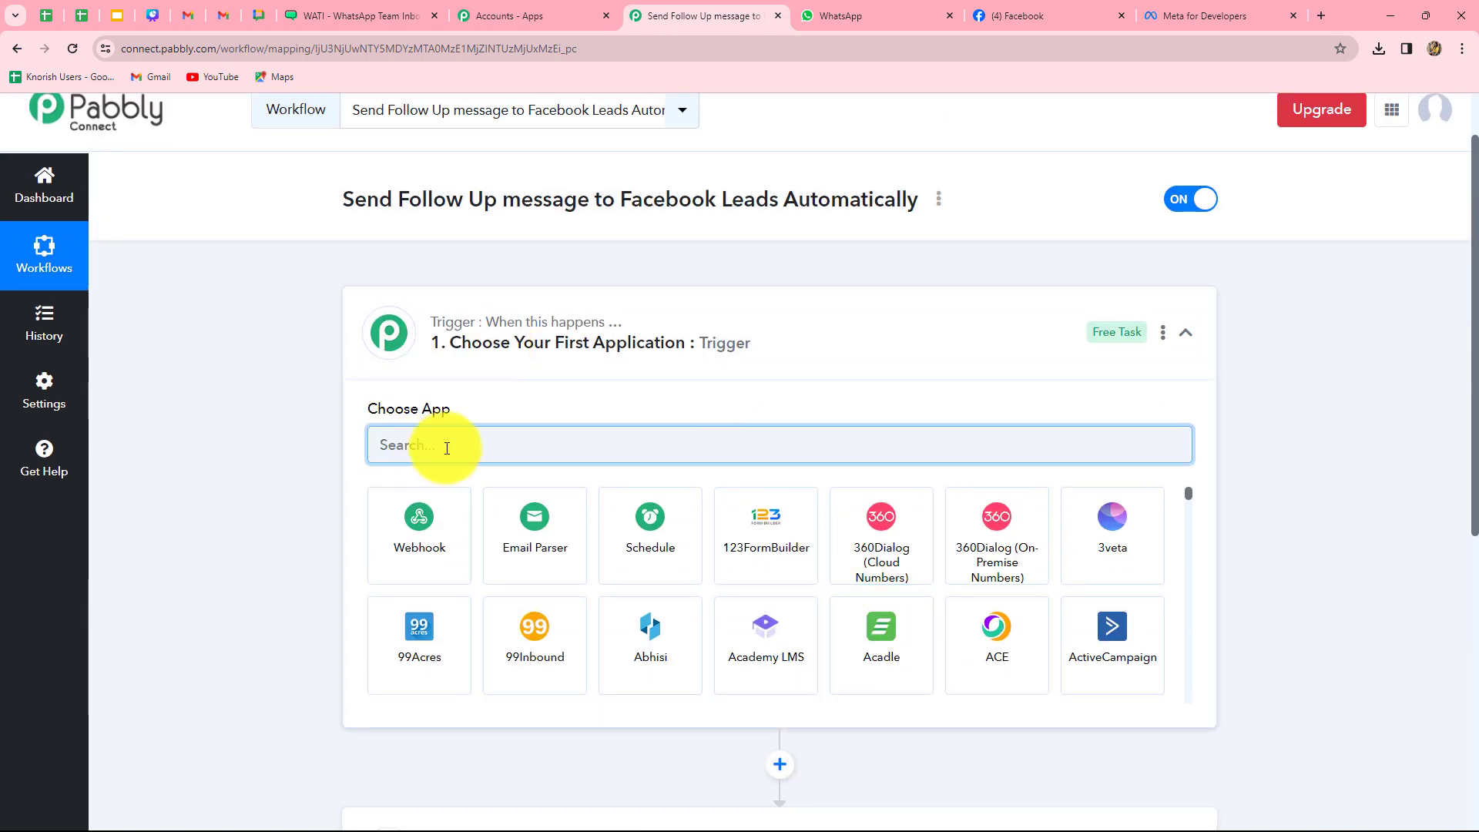
scroll(320, 535, down, 3)
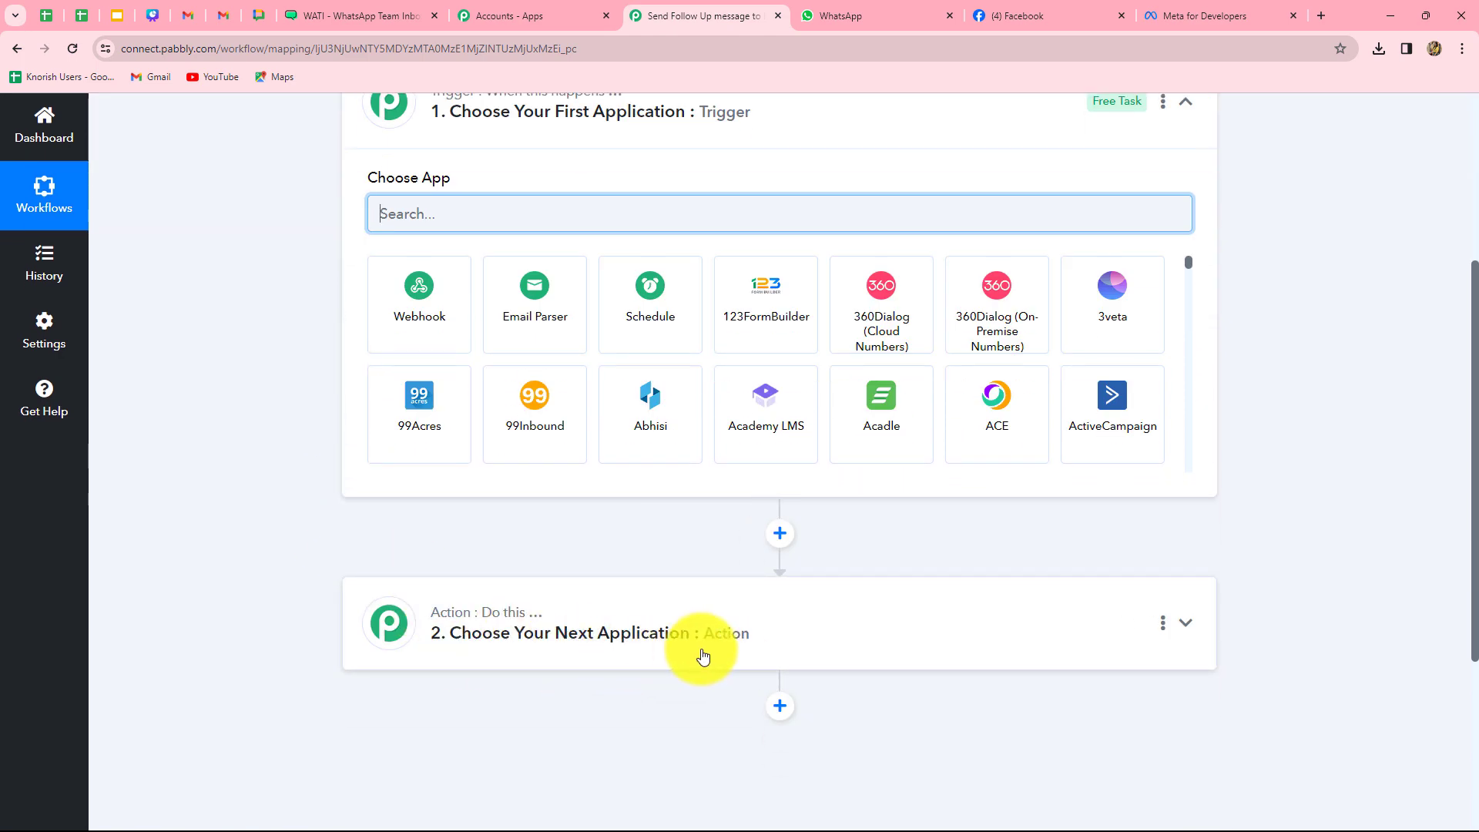
scroll(274, 583, up, 2)
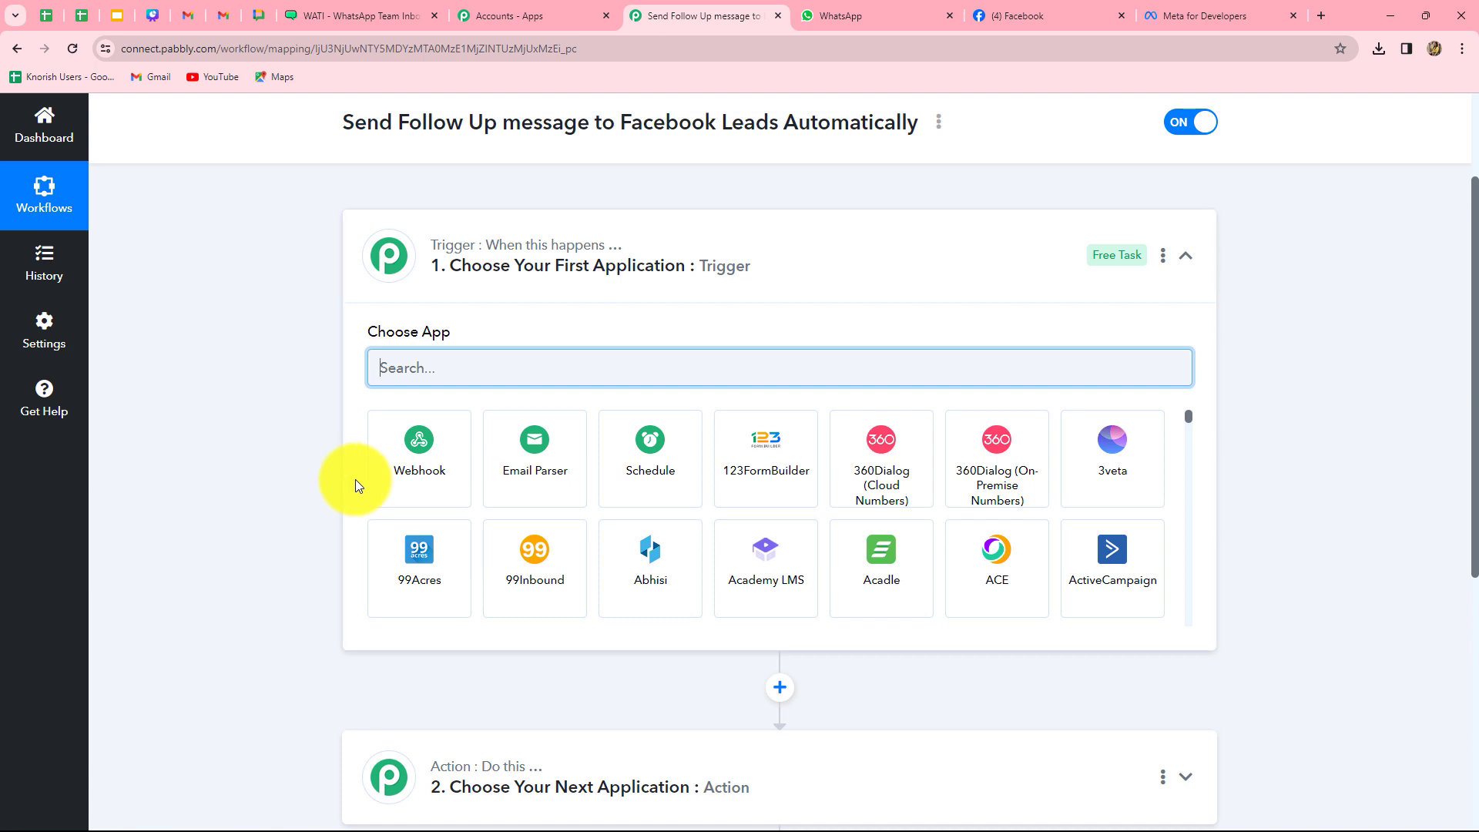
scroll(355, 479, down, 2)
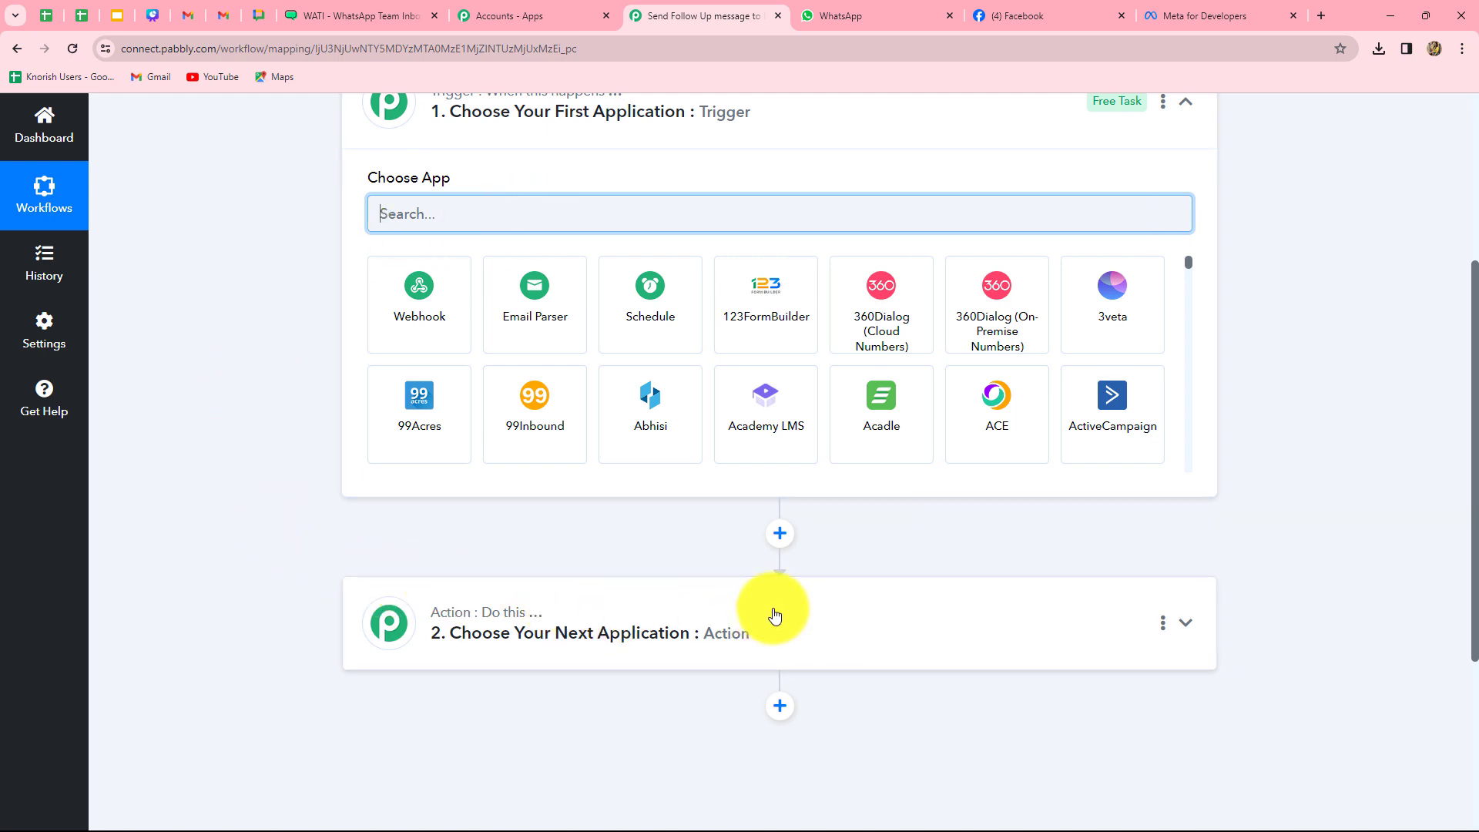
scroll(265, 396, up, 1)
scroll(265, 399, up, 2)
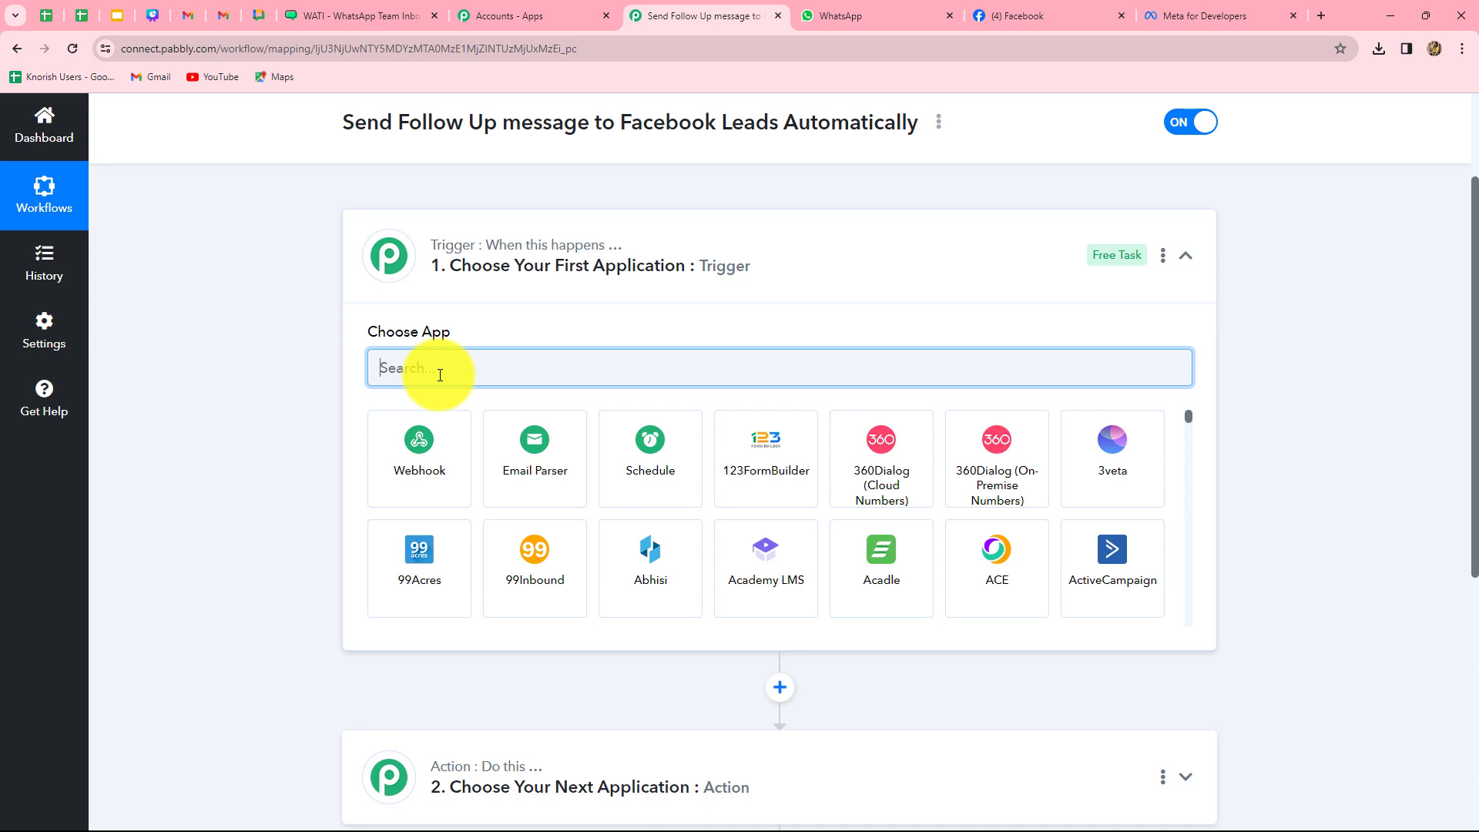
Set the workflow's trigger to Facebook Lead Ads with the New Lead (Instant) event
text(Face)
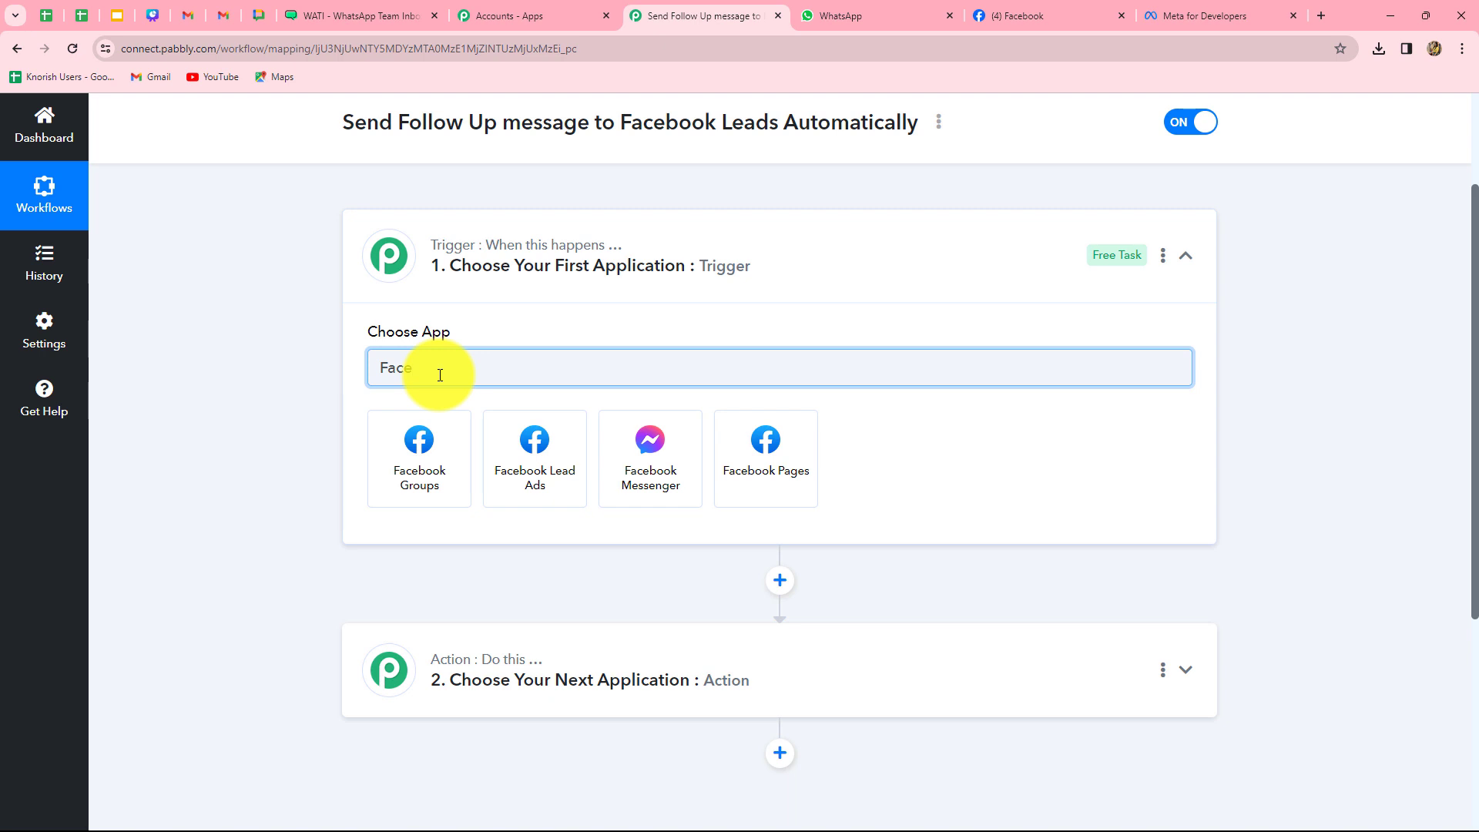
click(531, 448)
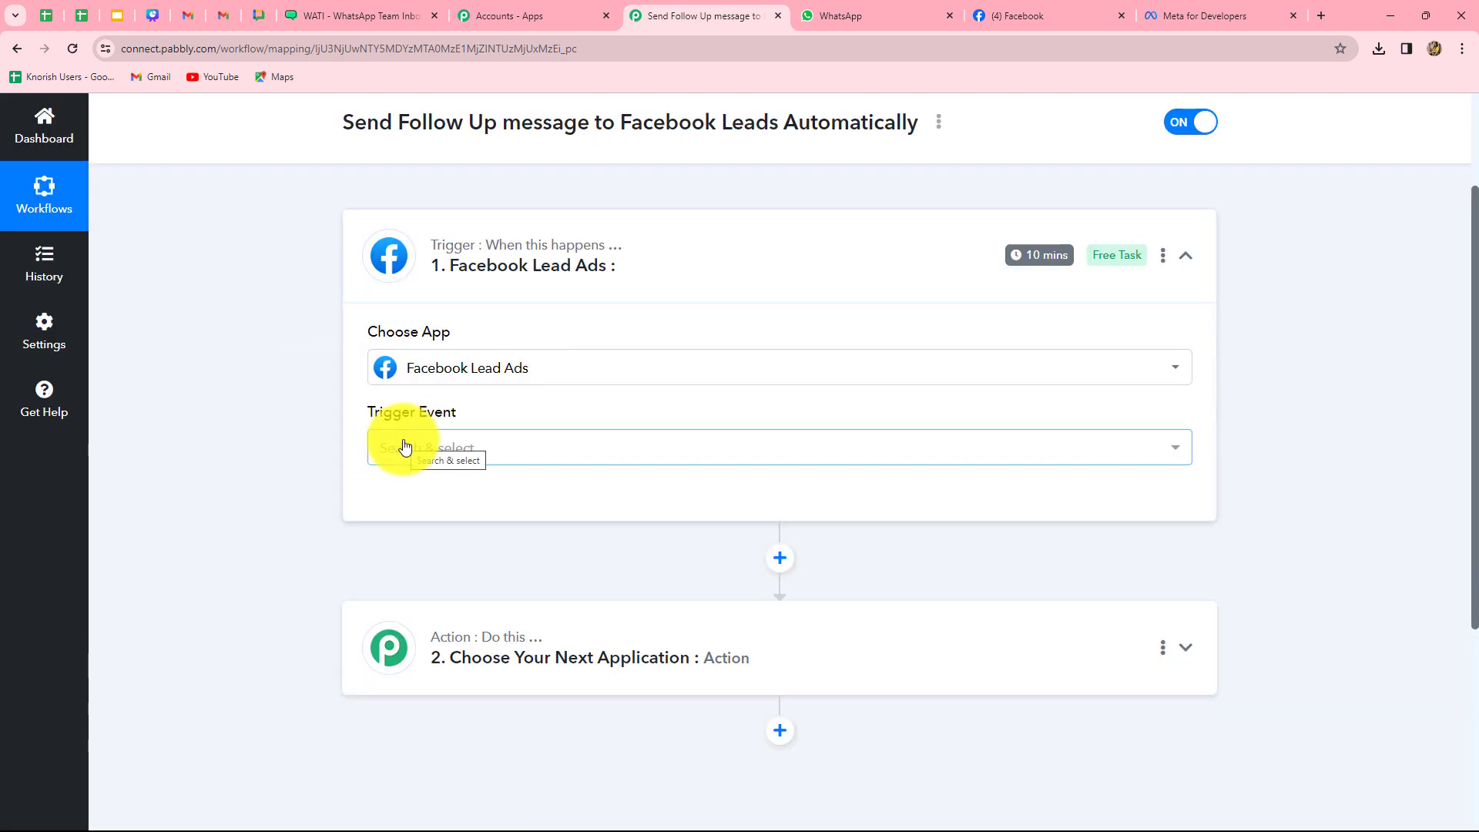
click(404, 447)
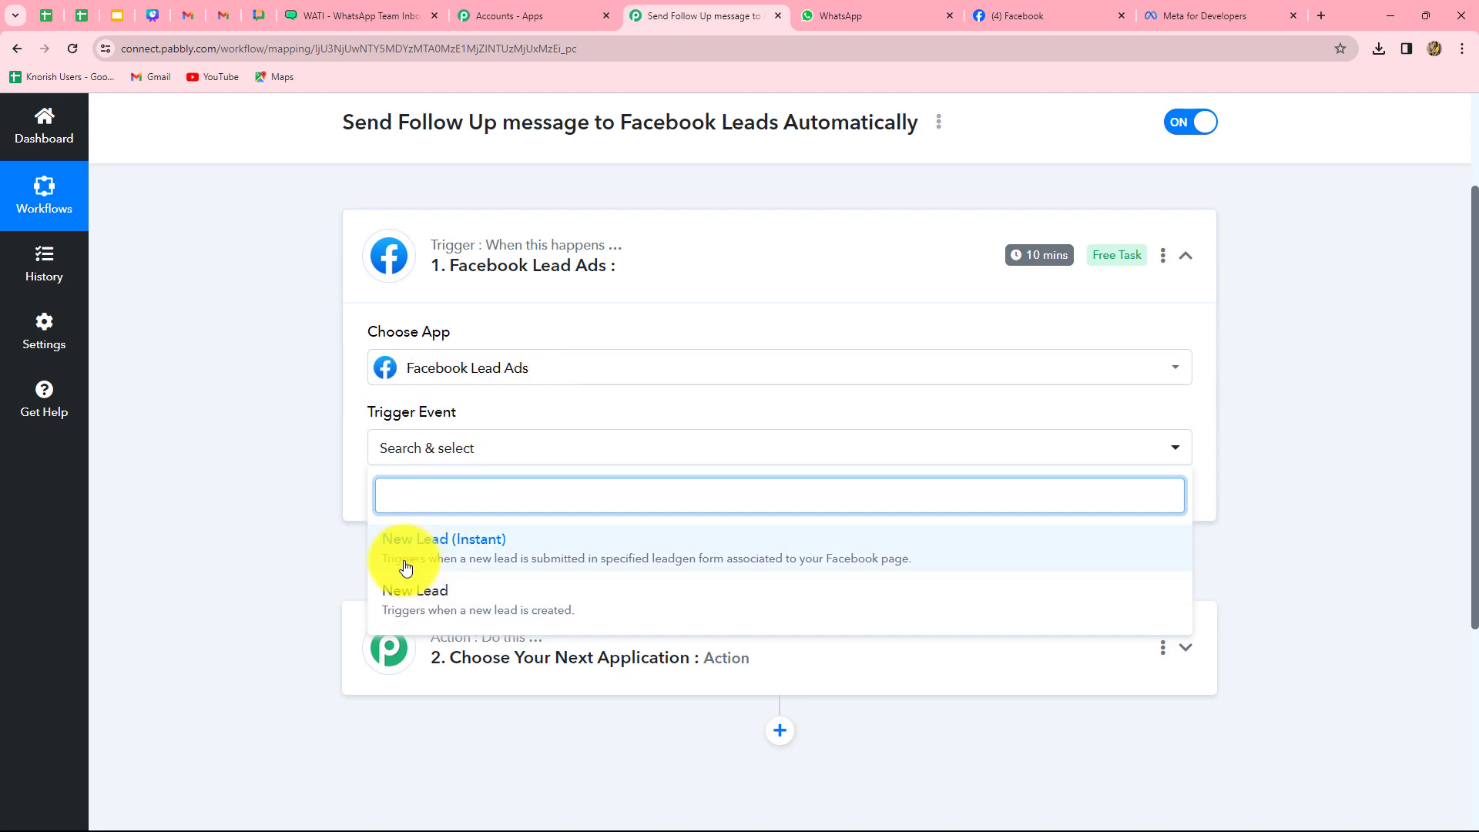
click(488, 556)
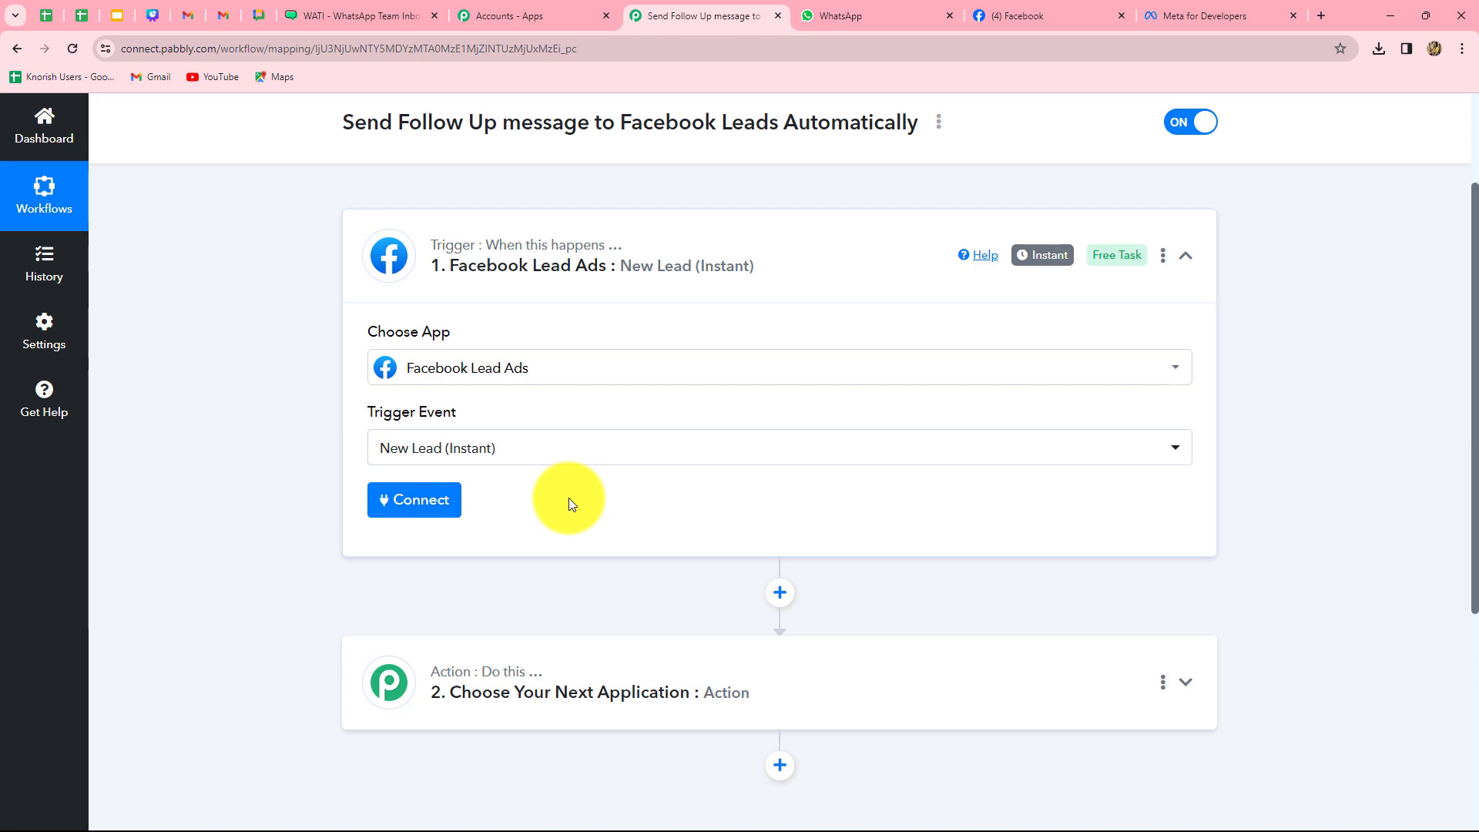
Connect the trigger to Facebook Lead Ads through a new connection
click(393, 508)
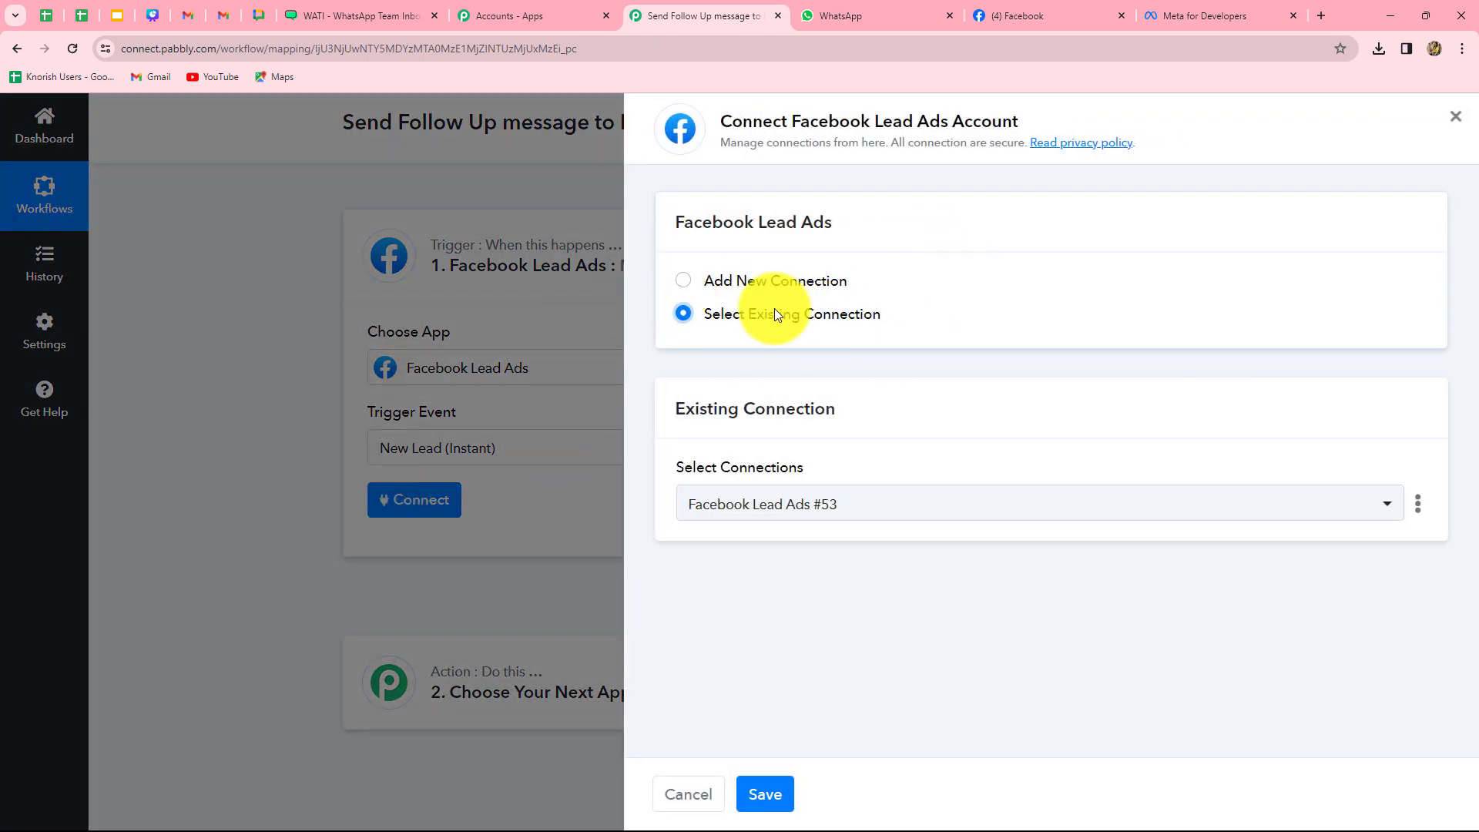
click(687, 284)
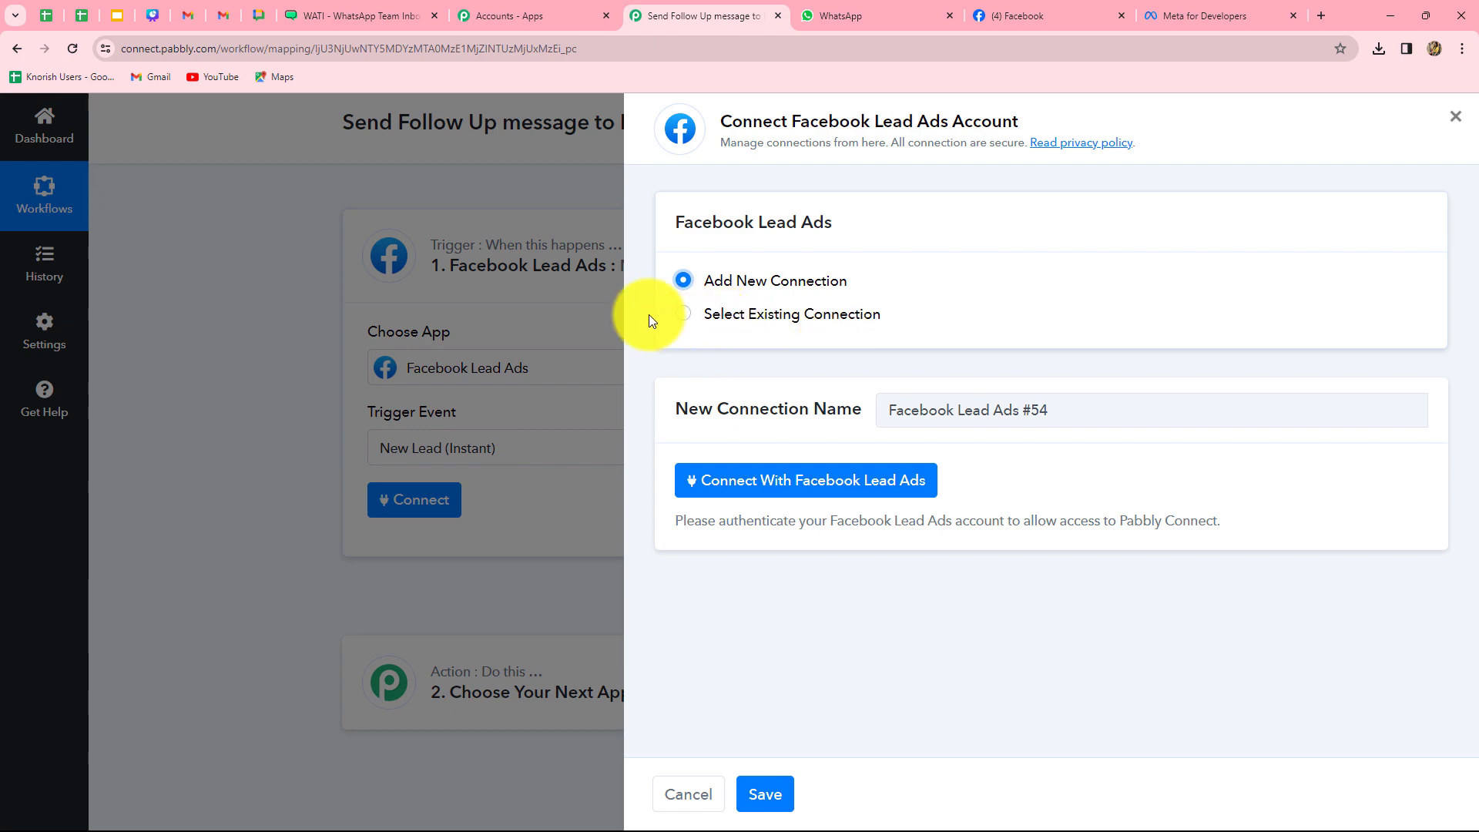
click(762, 492)
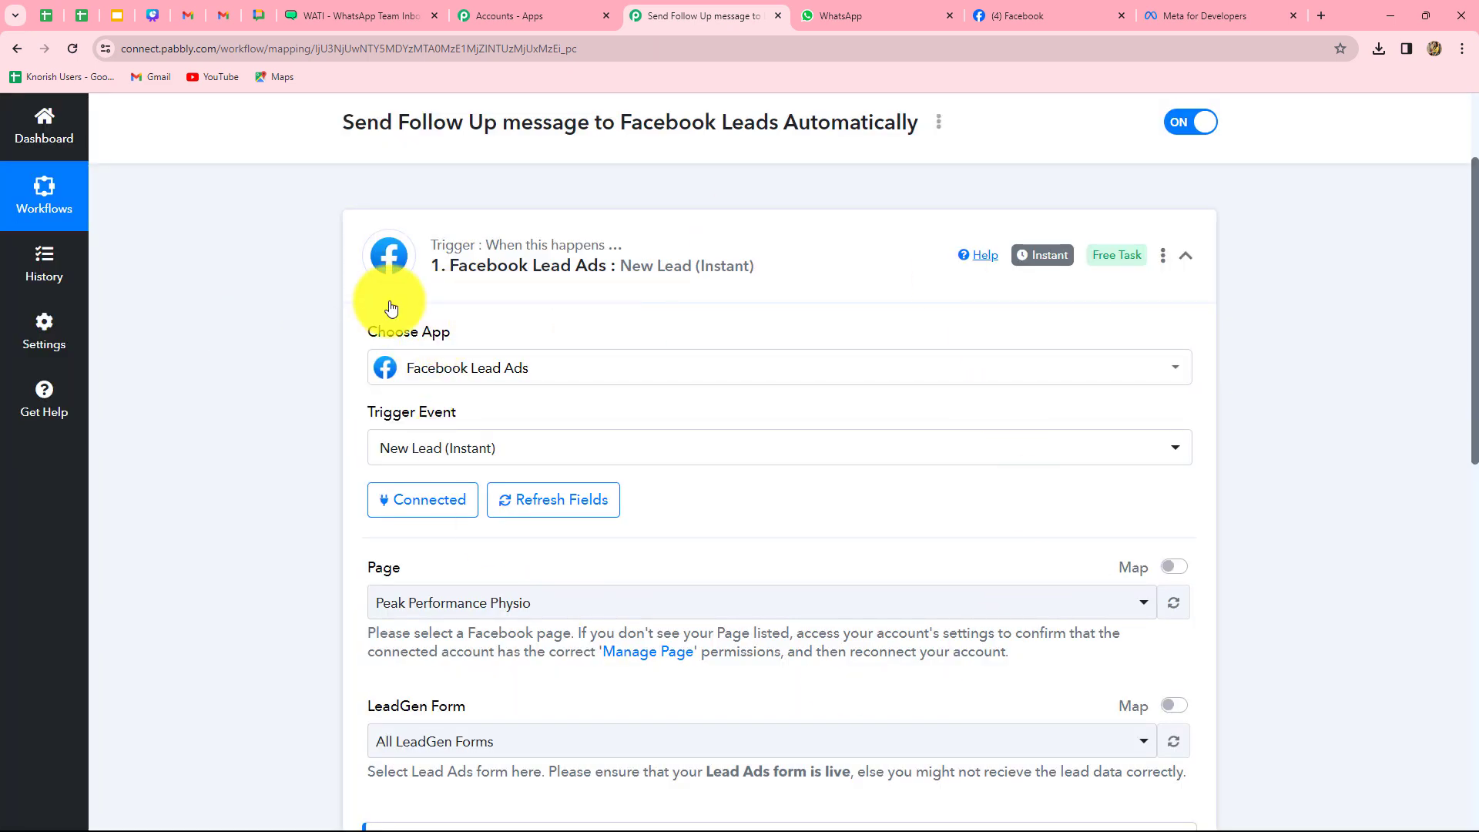
Check the Sparkle Evenings Facebook page against the trigger's Page and LeadGen Form settings
click(1048, 16)
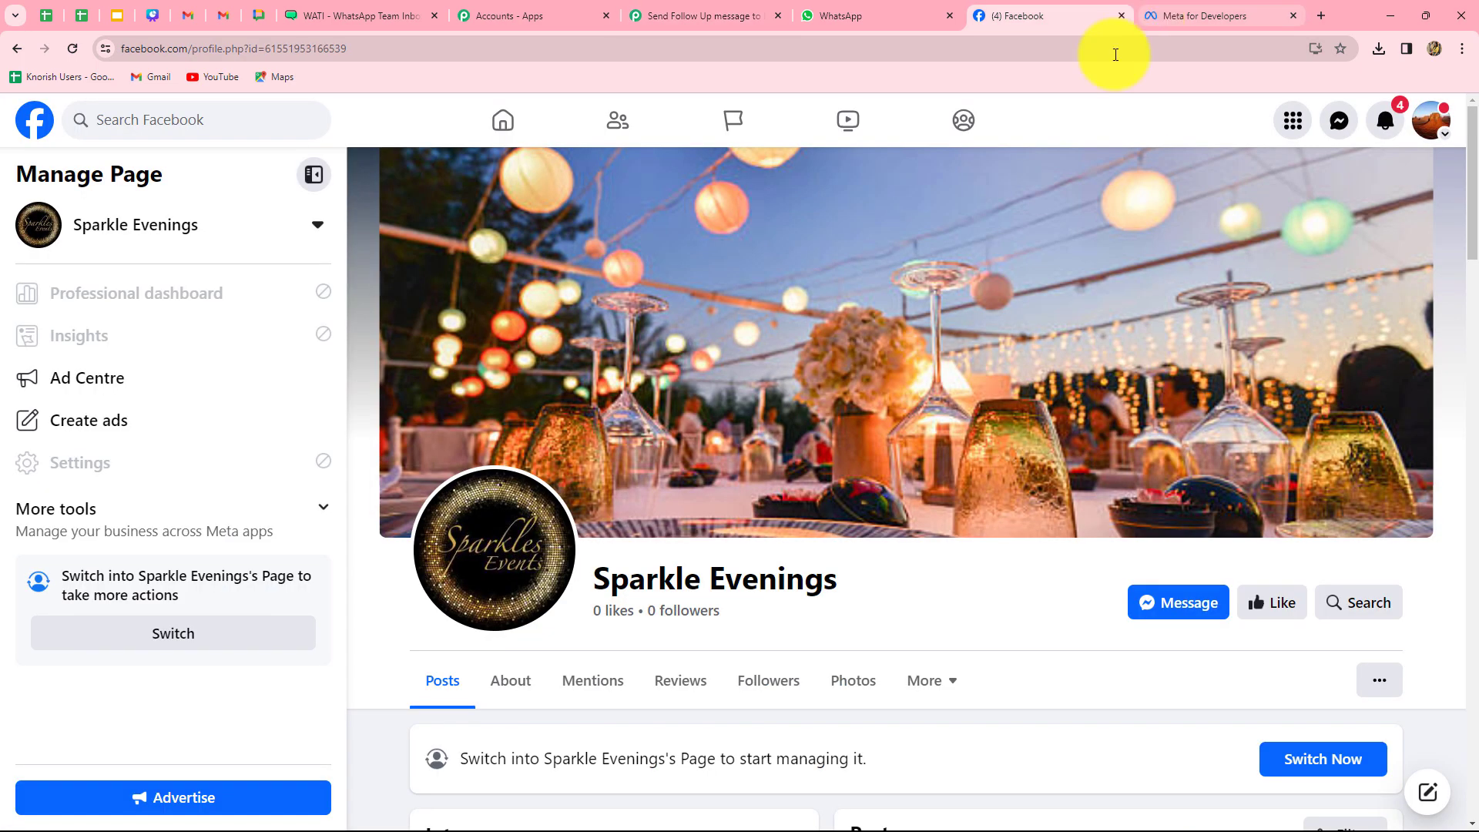
click(659, 17)
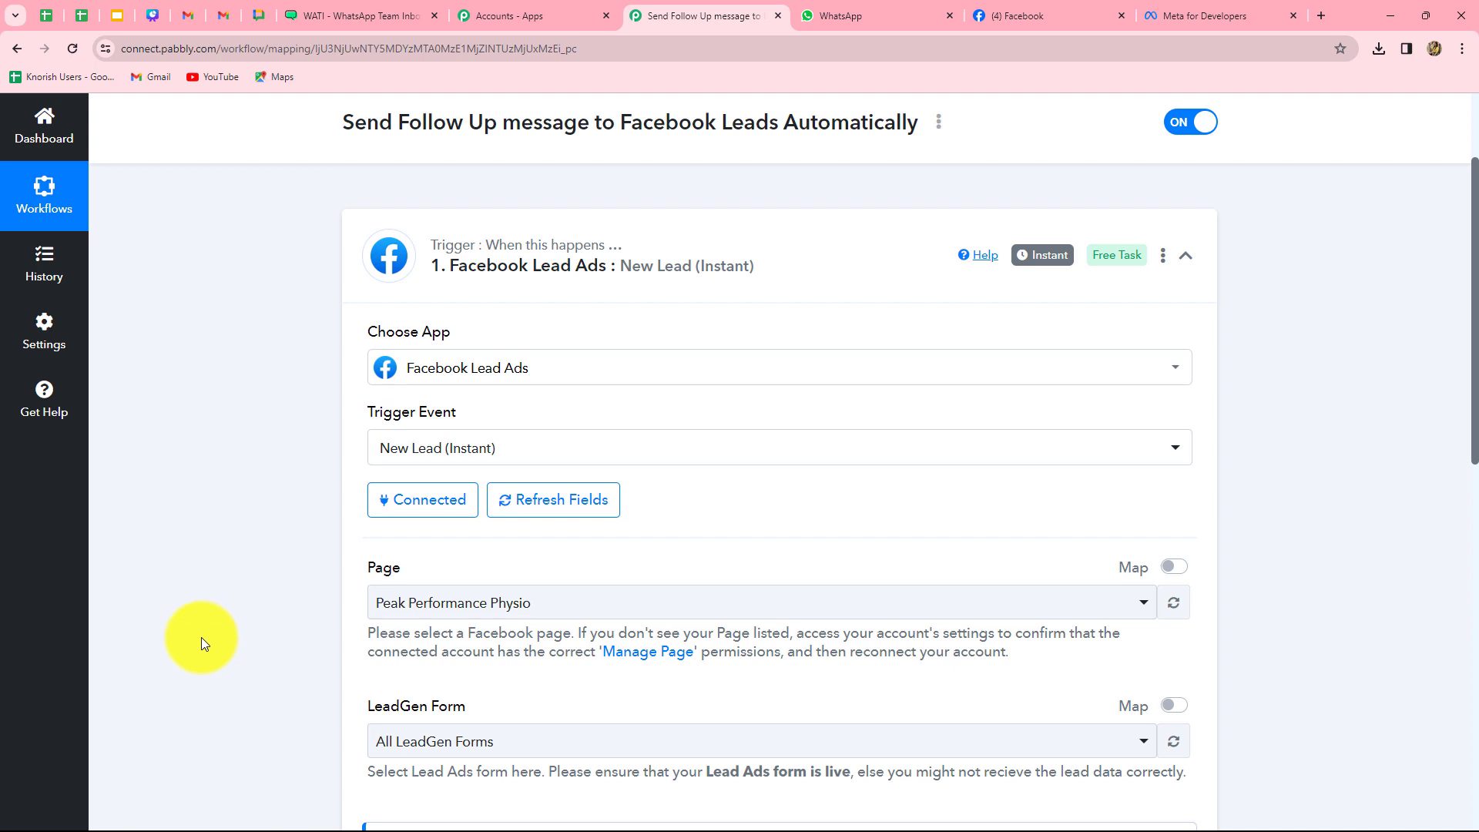
scroll(201, 636, down, 2)
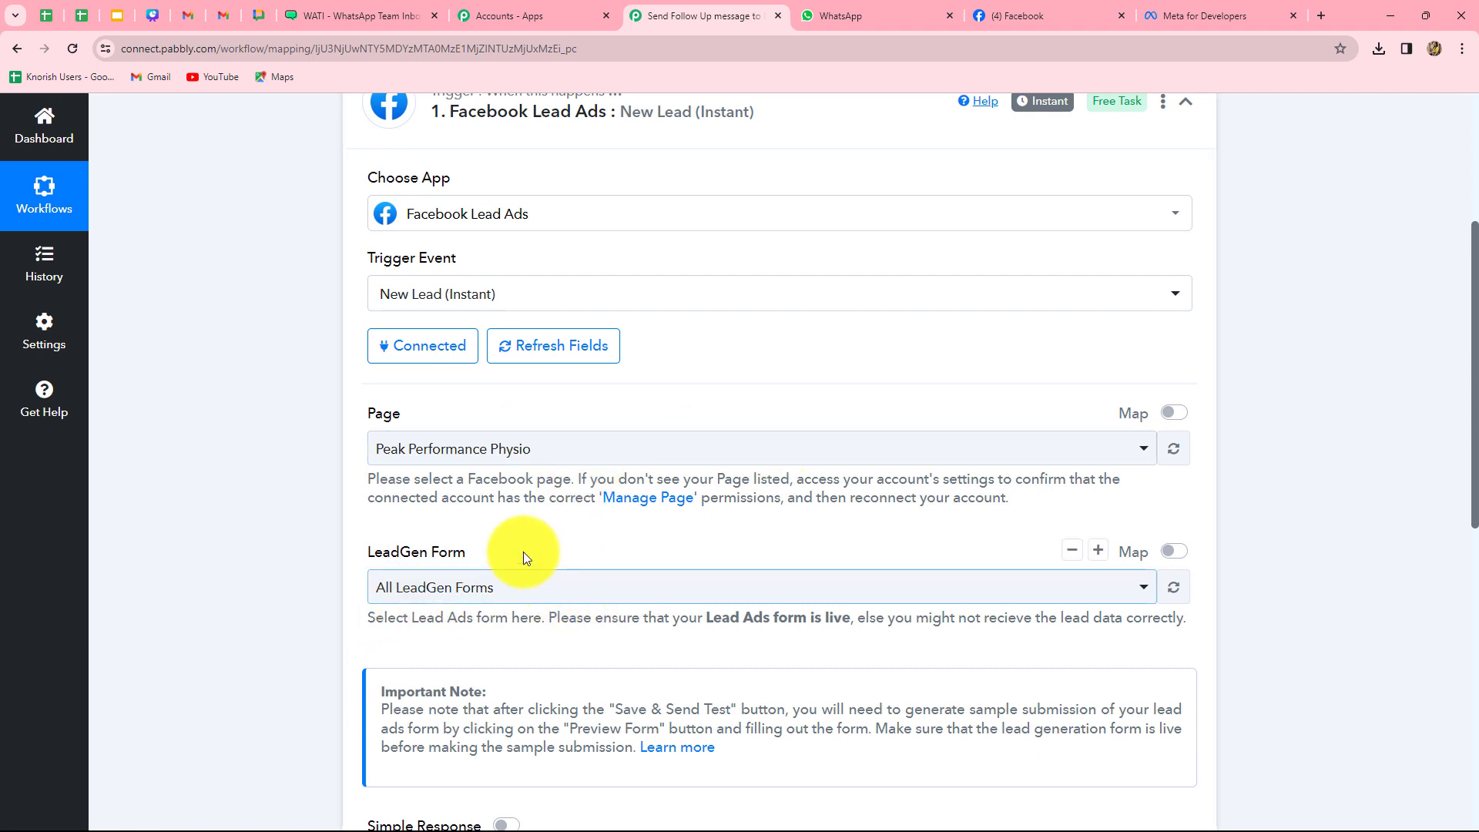
click(1010, 20)
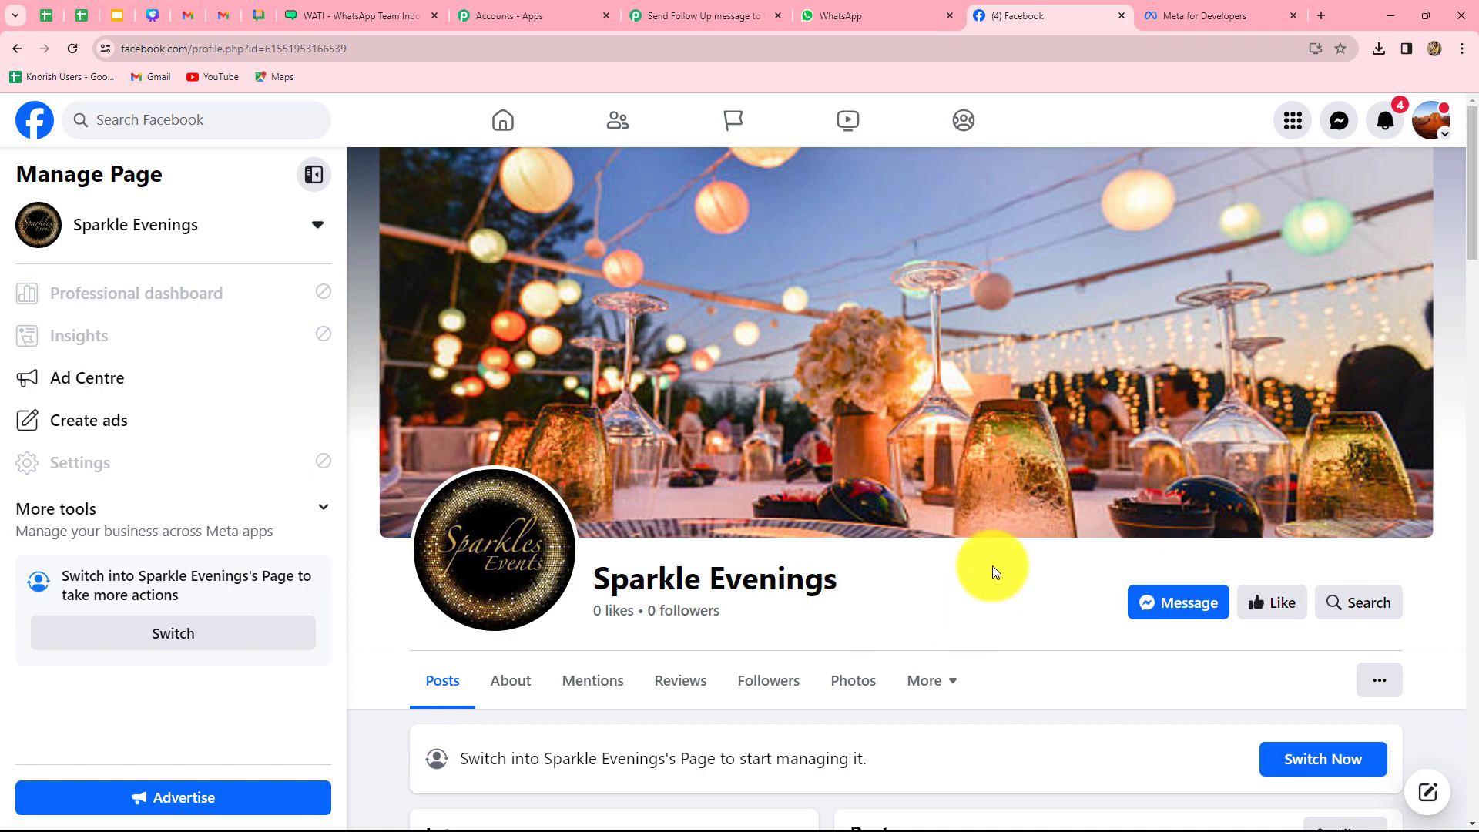
scroll(989, 668, down, 3)
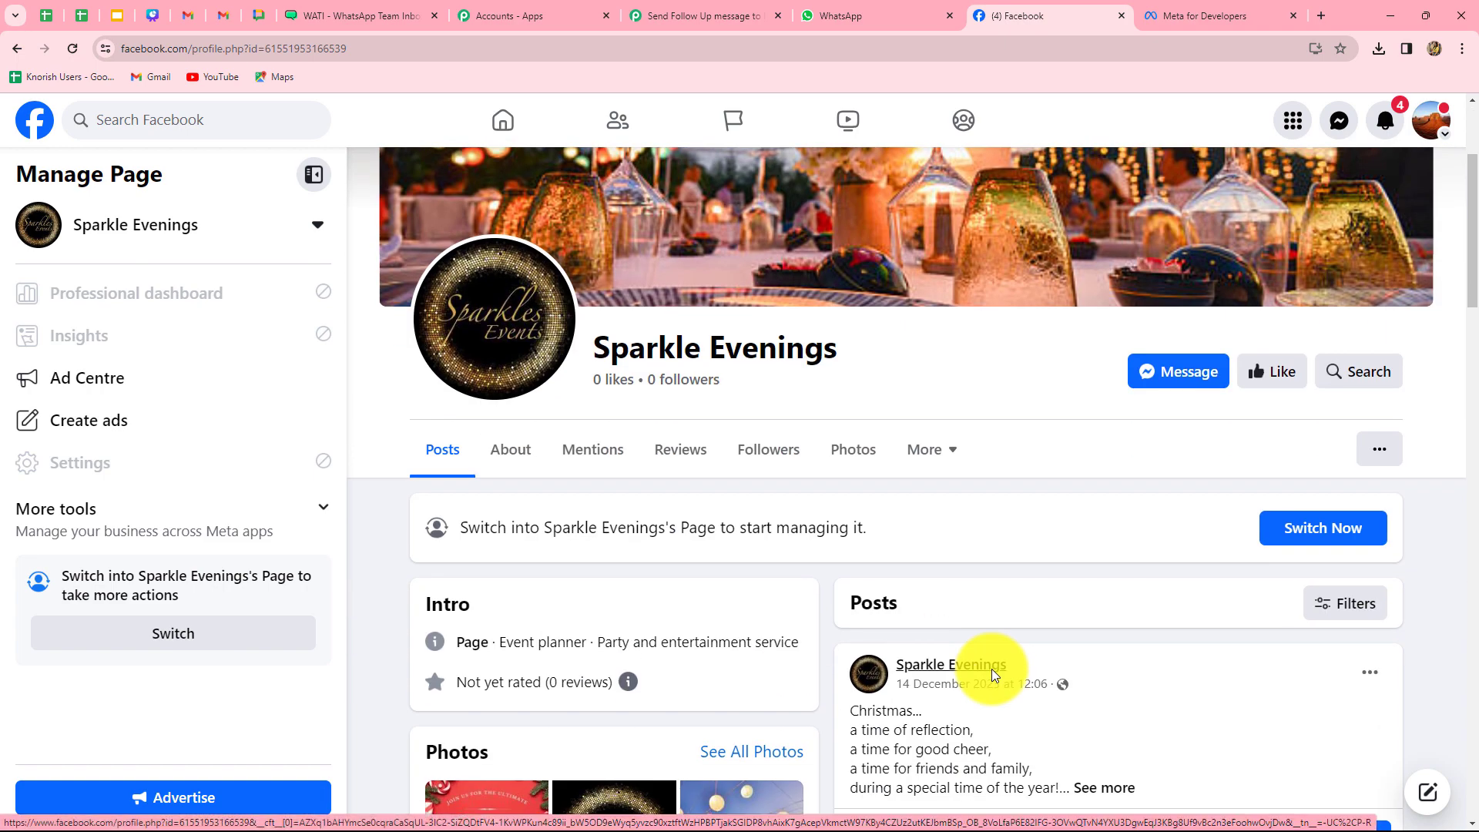
mouse_move(991, 669)
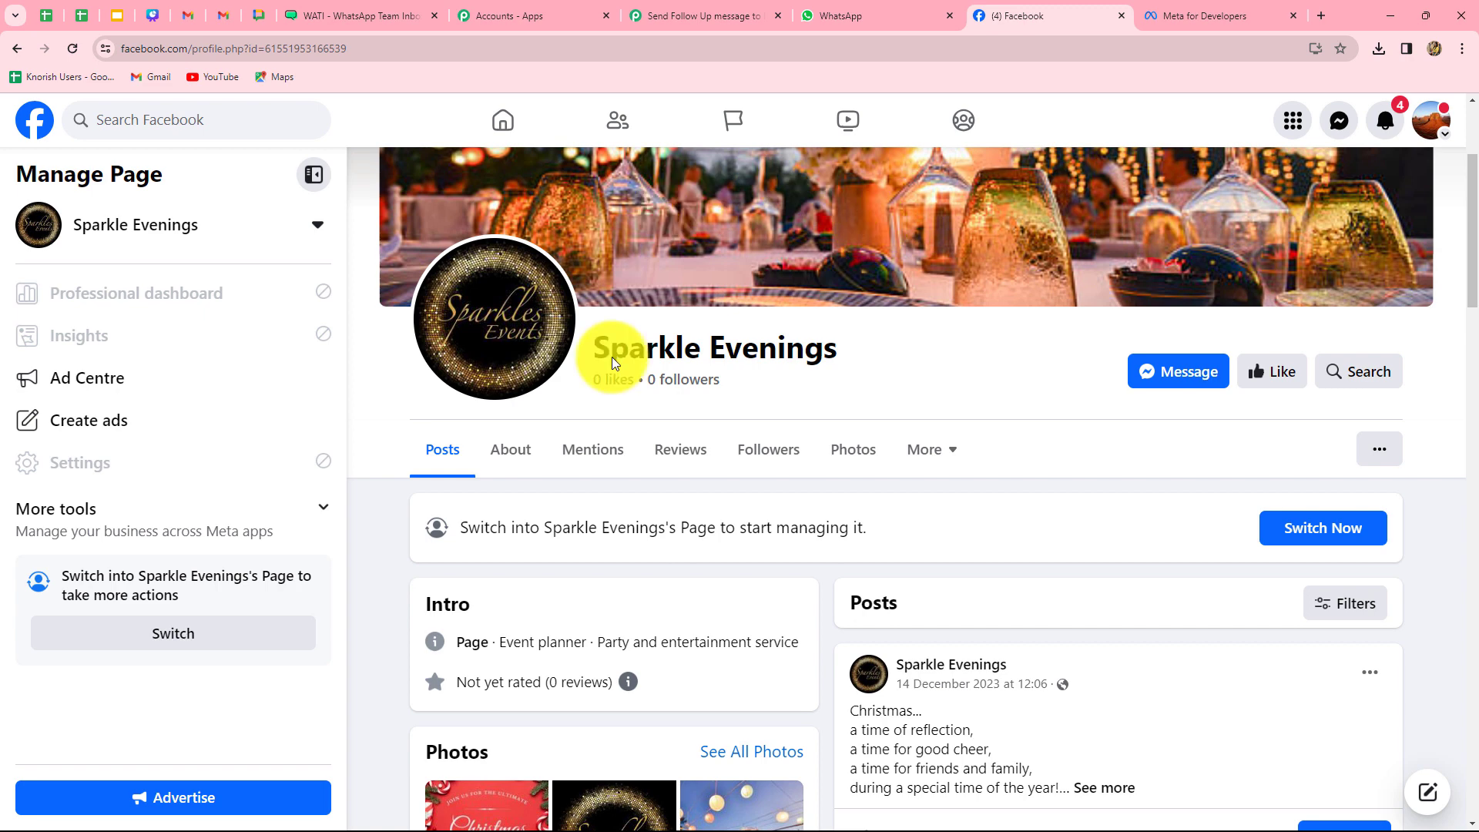
In the Pabbly Connect trigger, set Page to Sparkle Evenings and LeadGen Form to New Leads Form, and save it with a test request
click(713, 18)
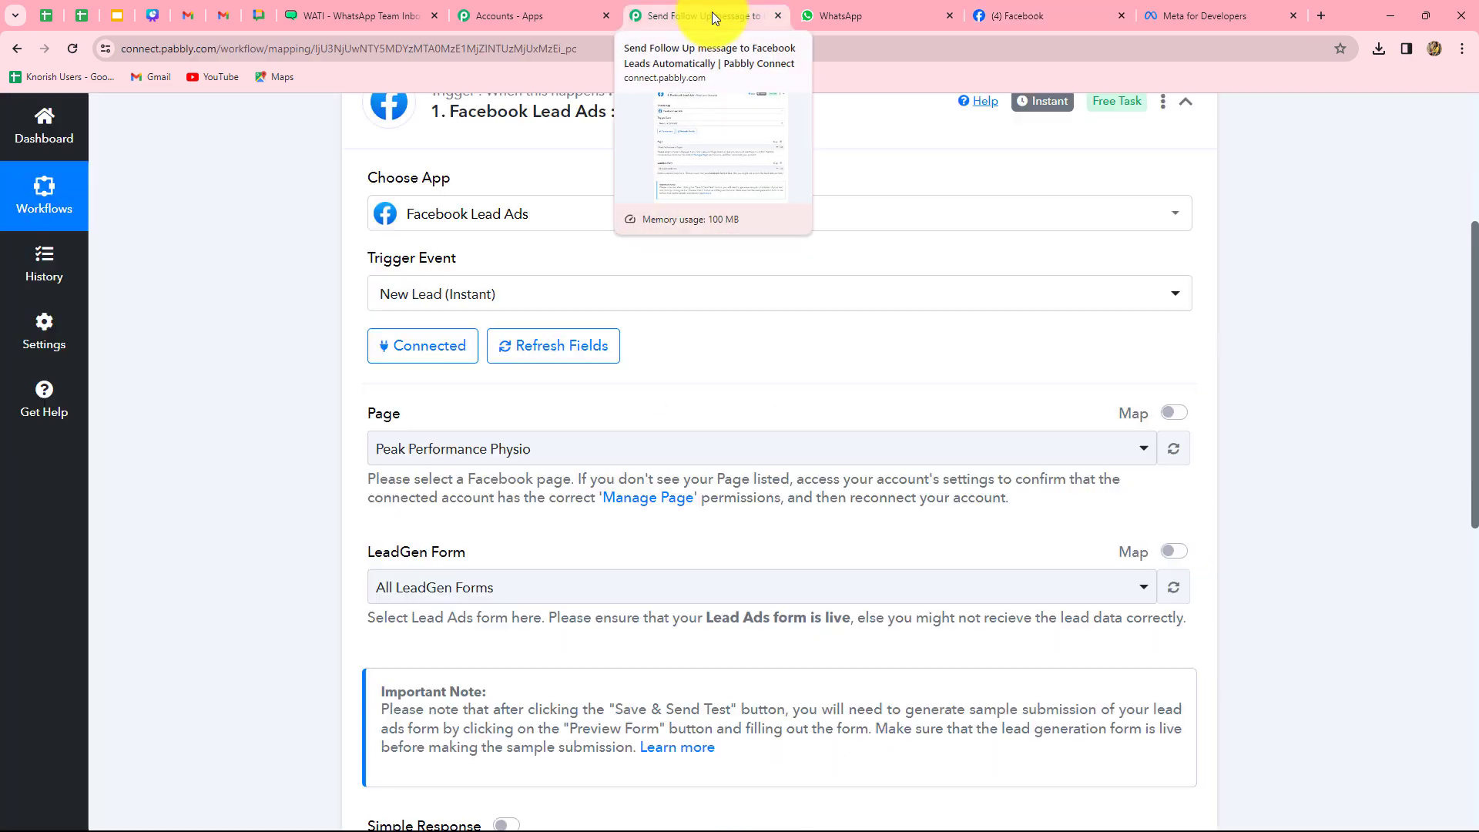
click(584, 444)
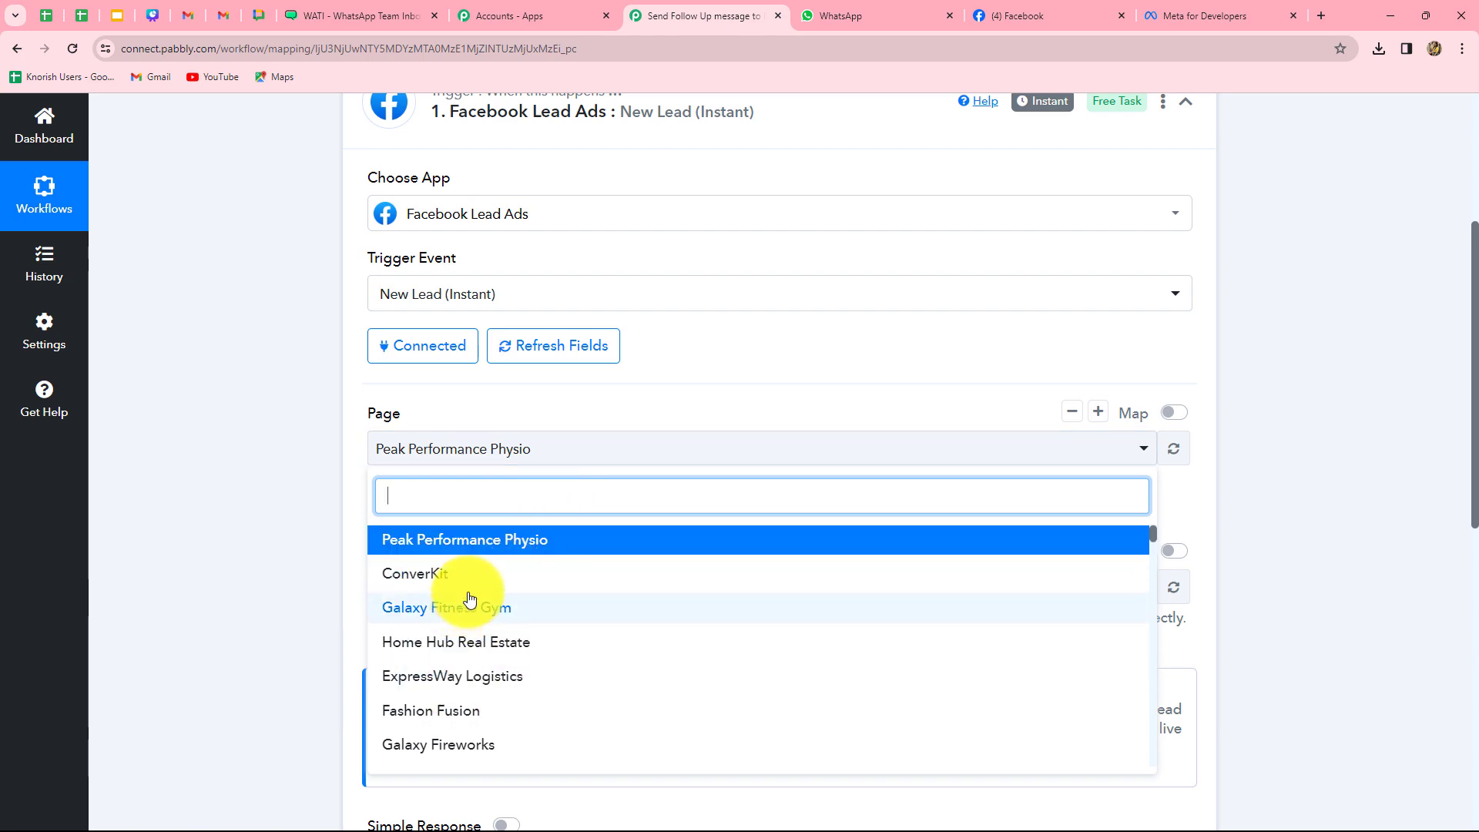
text(spa)
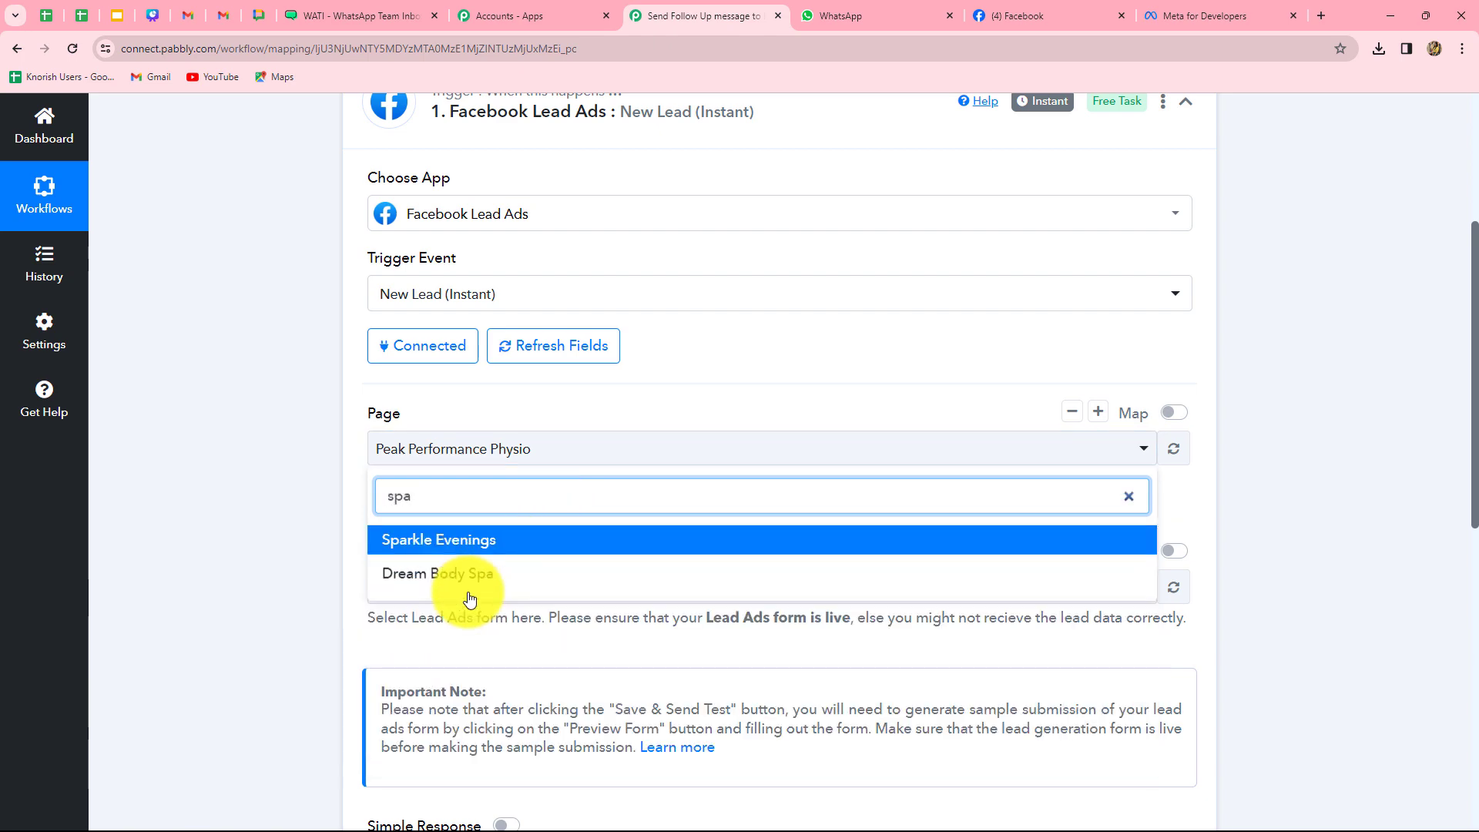
click(488, 542)
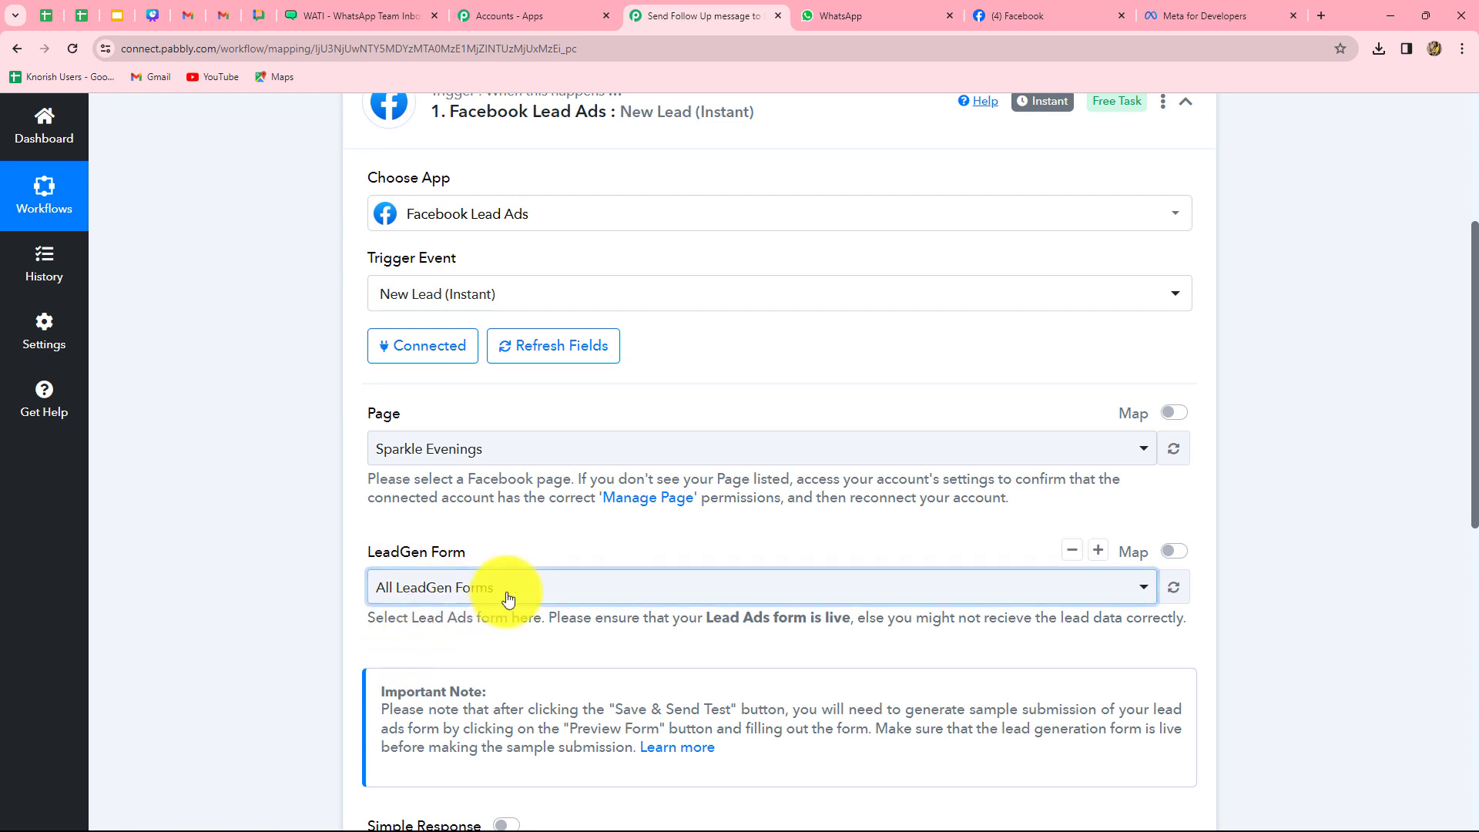
click(509, 595)
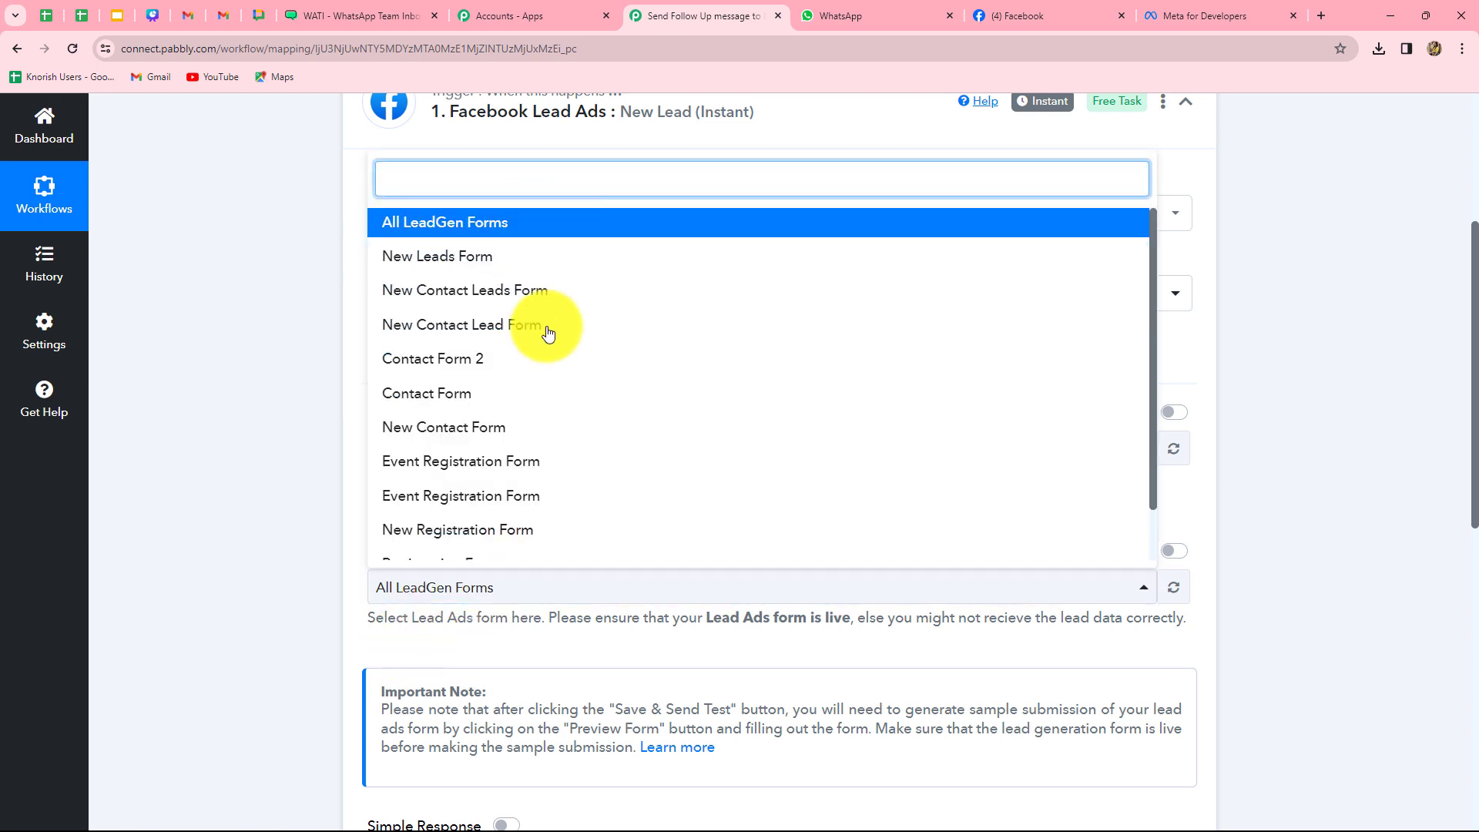
click(437, 259)
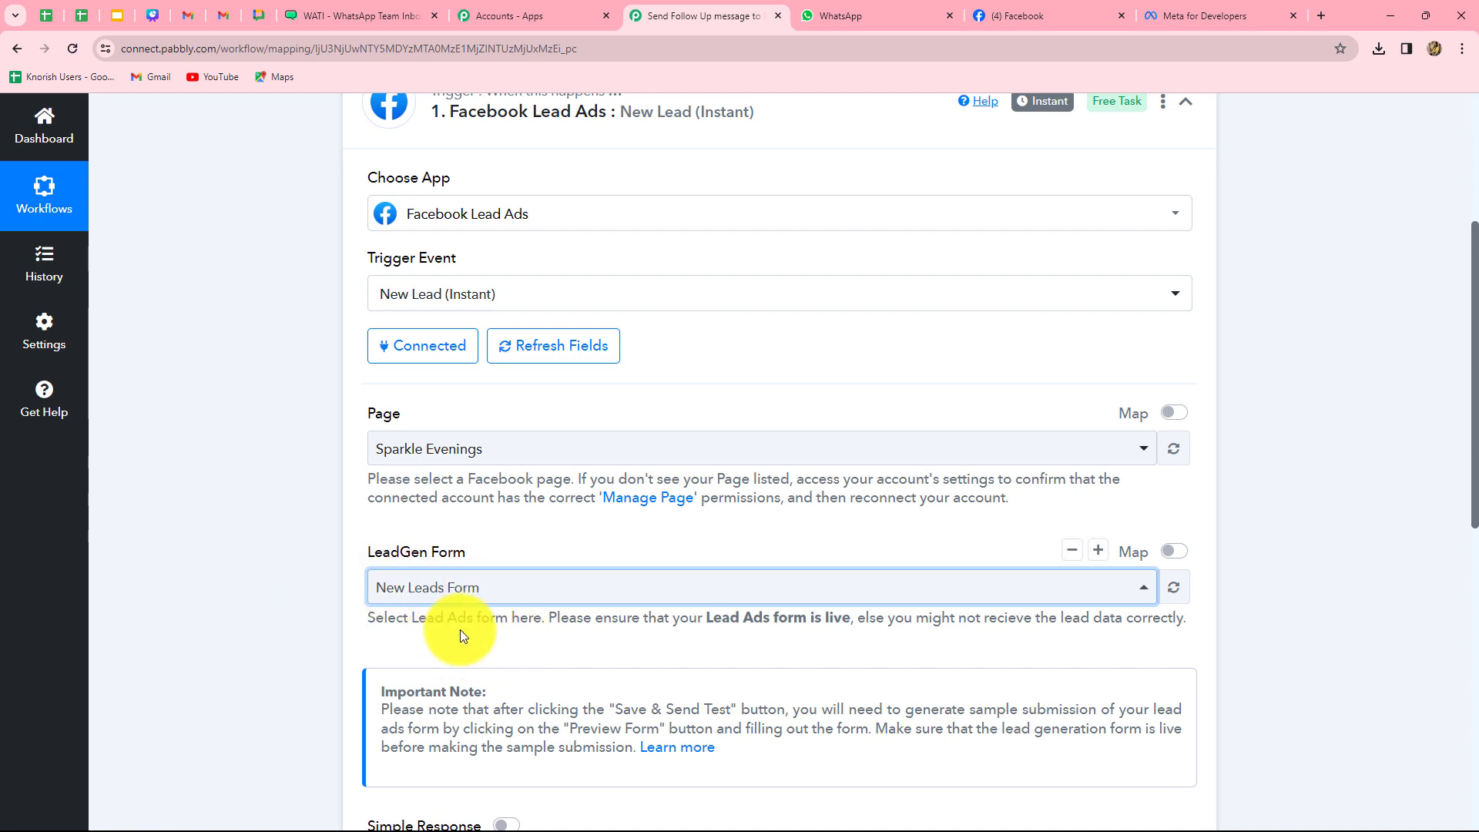
scroll(460, 630, down, 3)
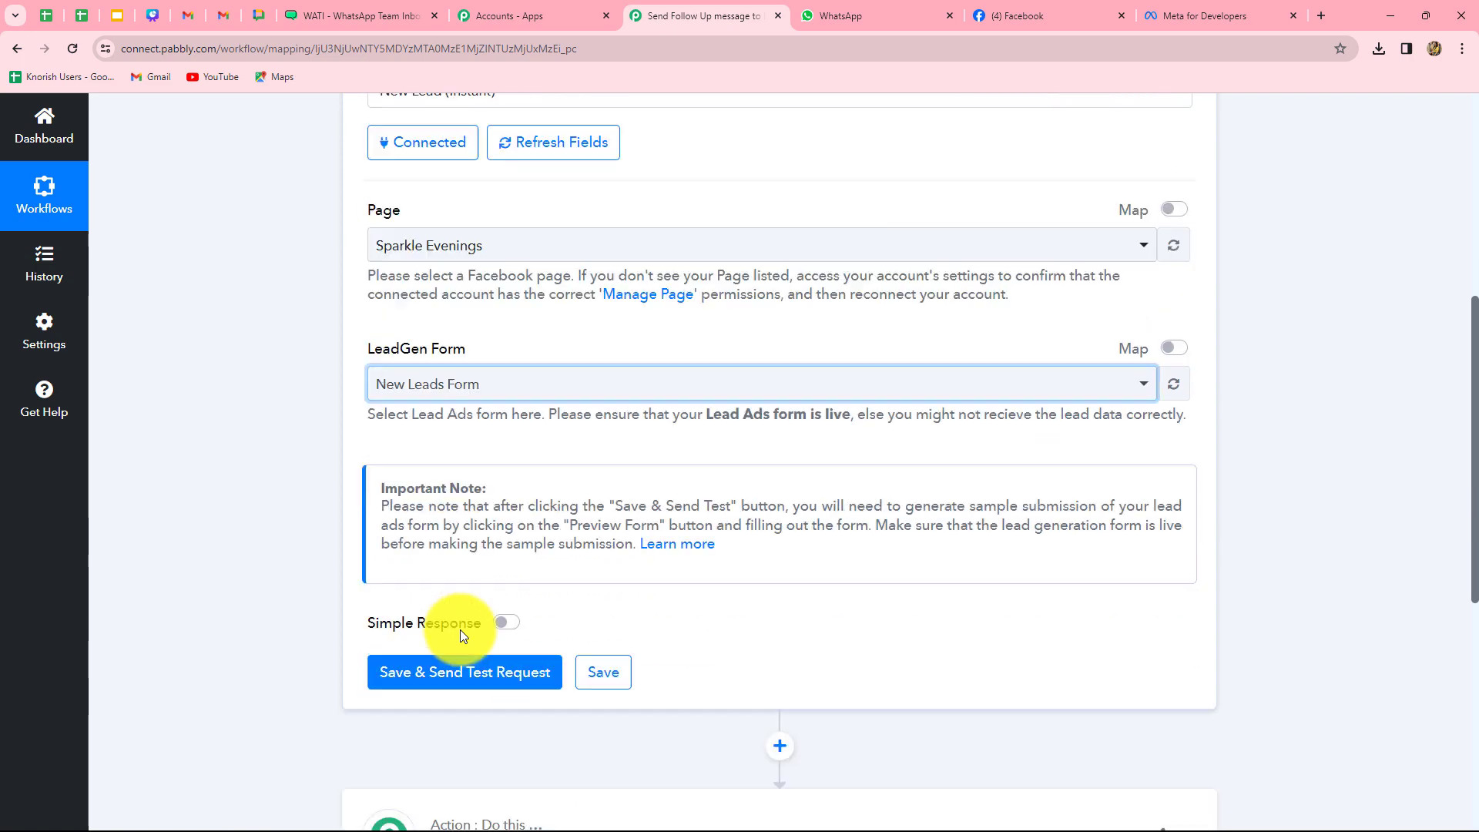
click(463, 645)
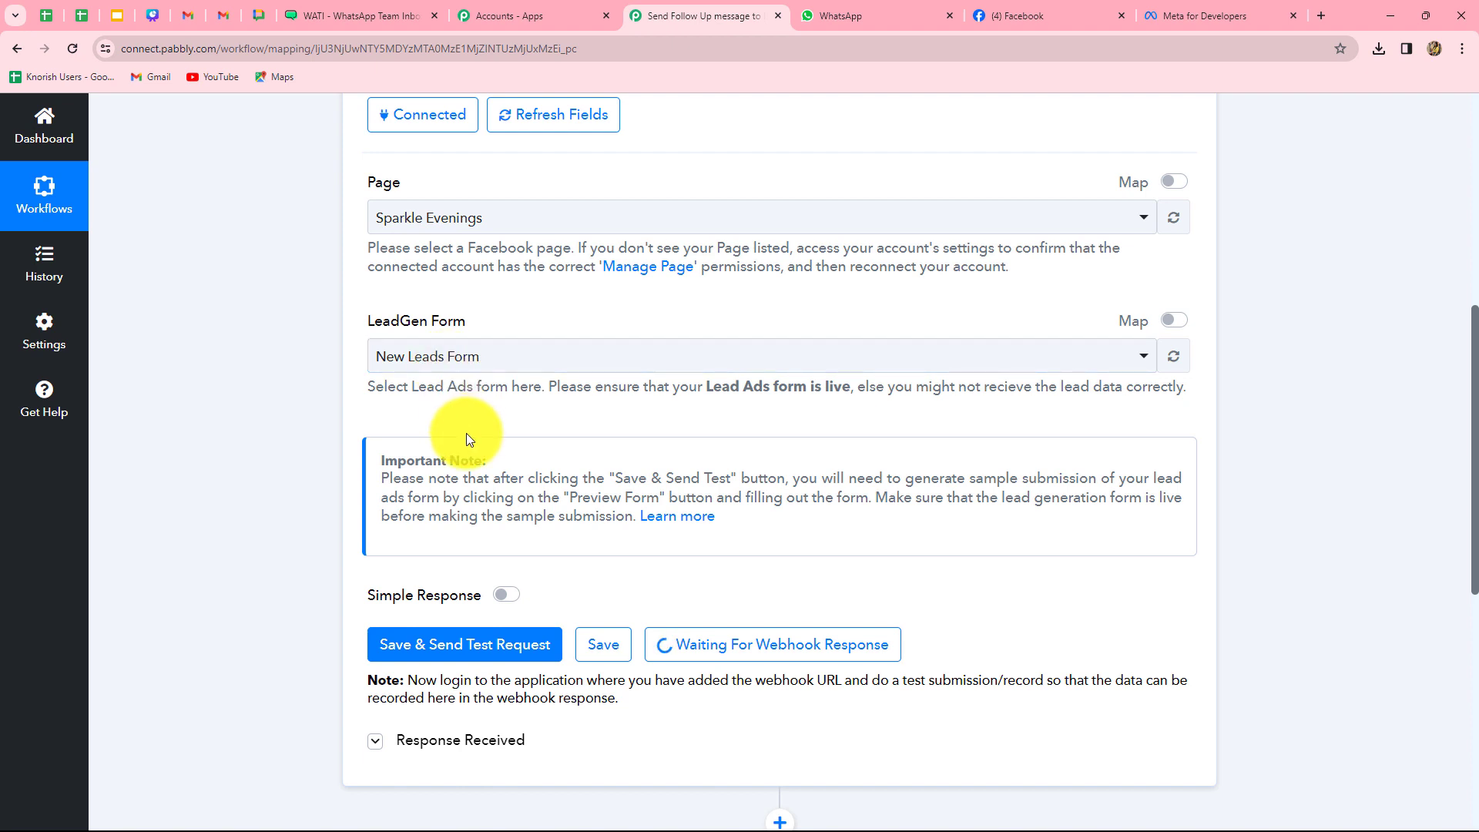
Open the Lead Ads RTU Debug Tool from the developer tools in Meta for Developers
click(1224, 16)
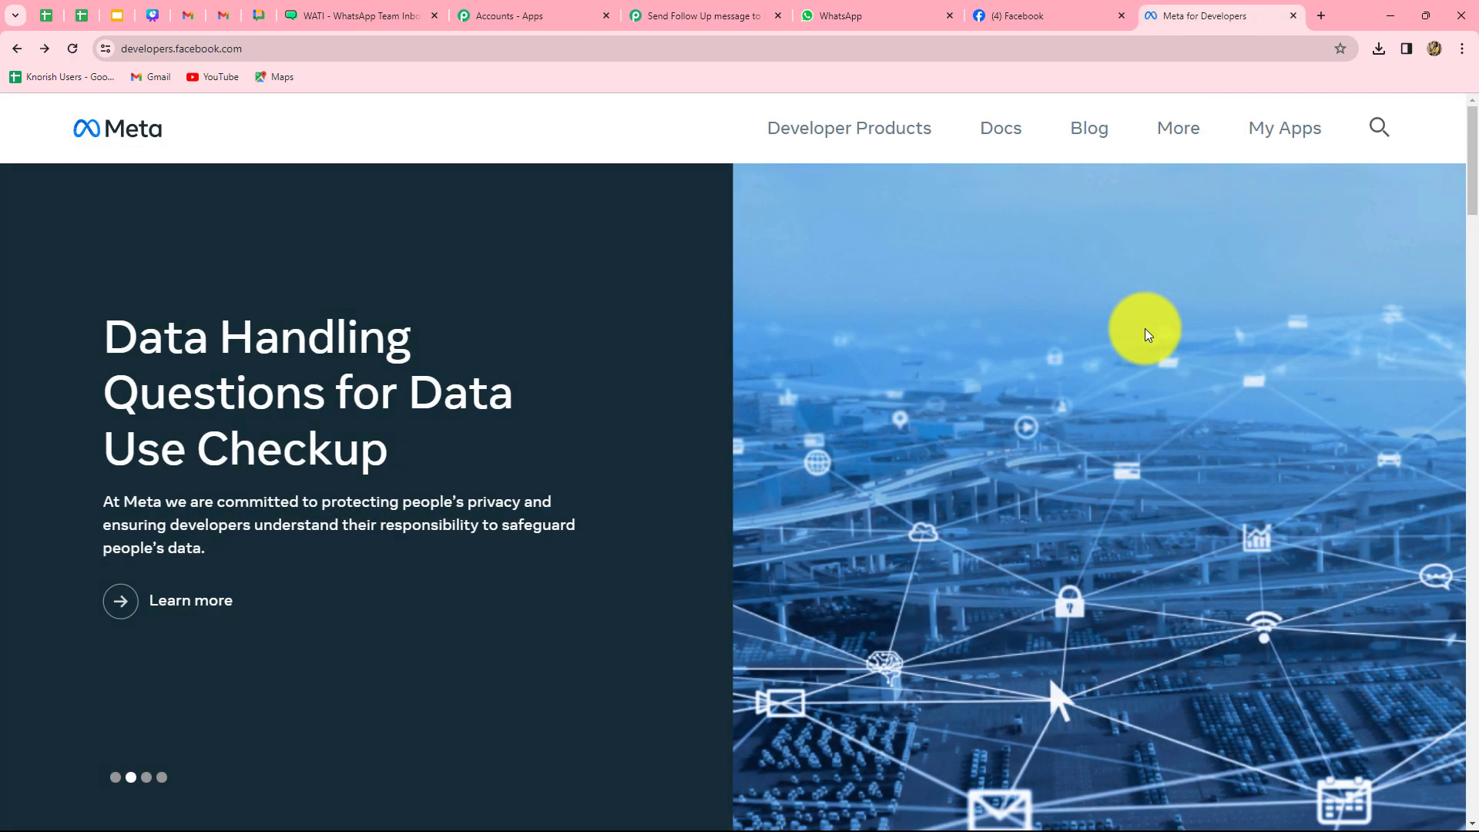
click(1179, 133)
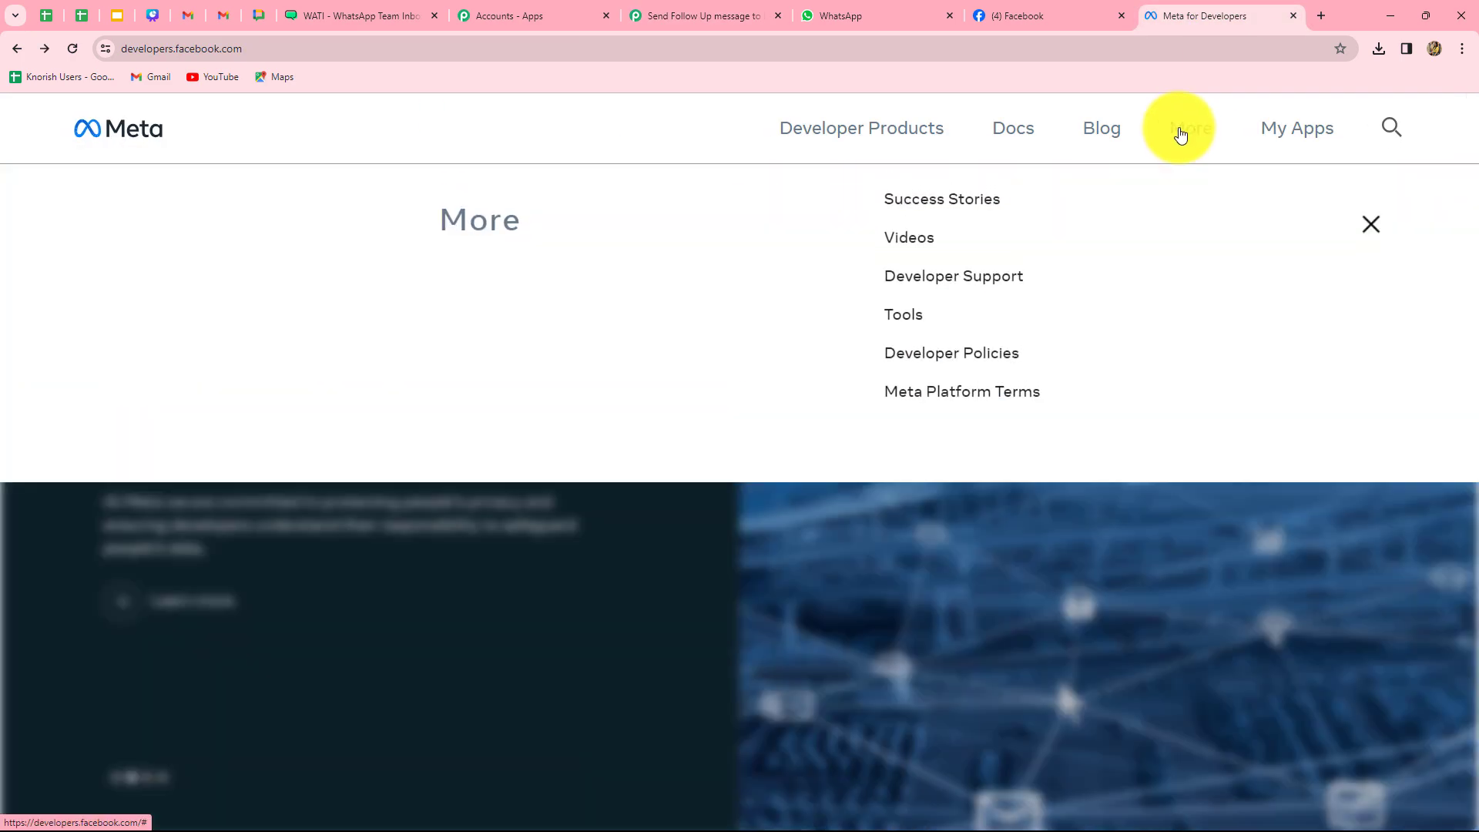
click(892, 348)
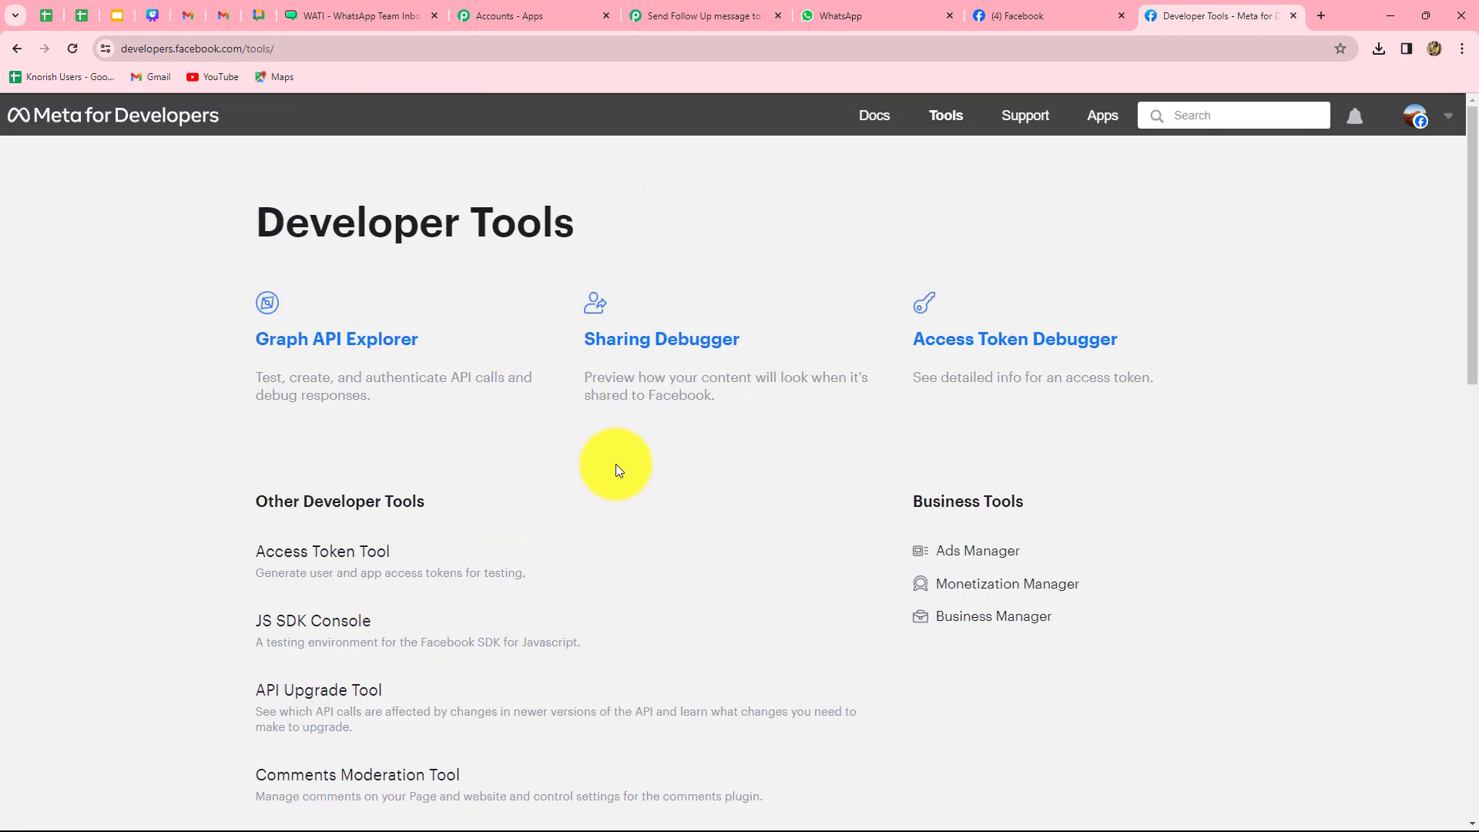
scroll(616, 463, down, 8)
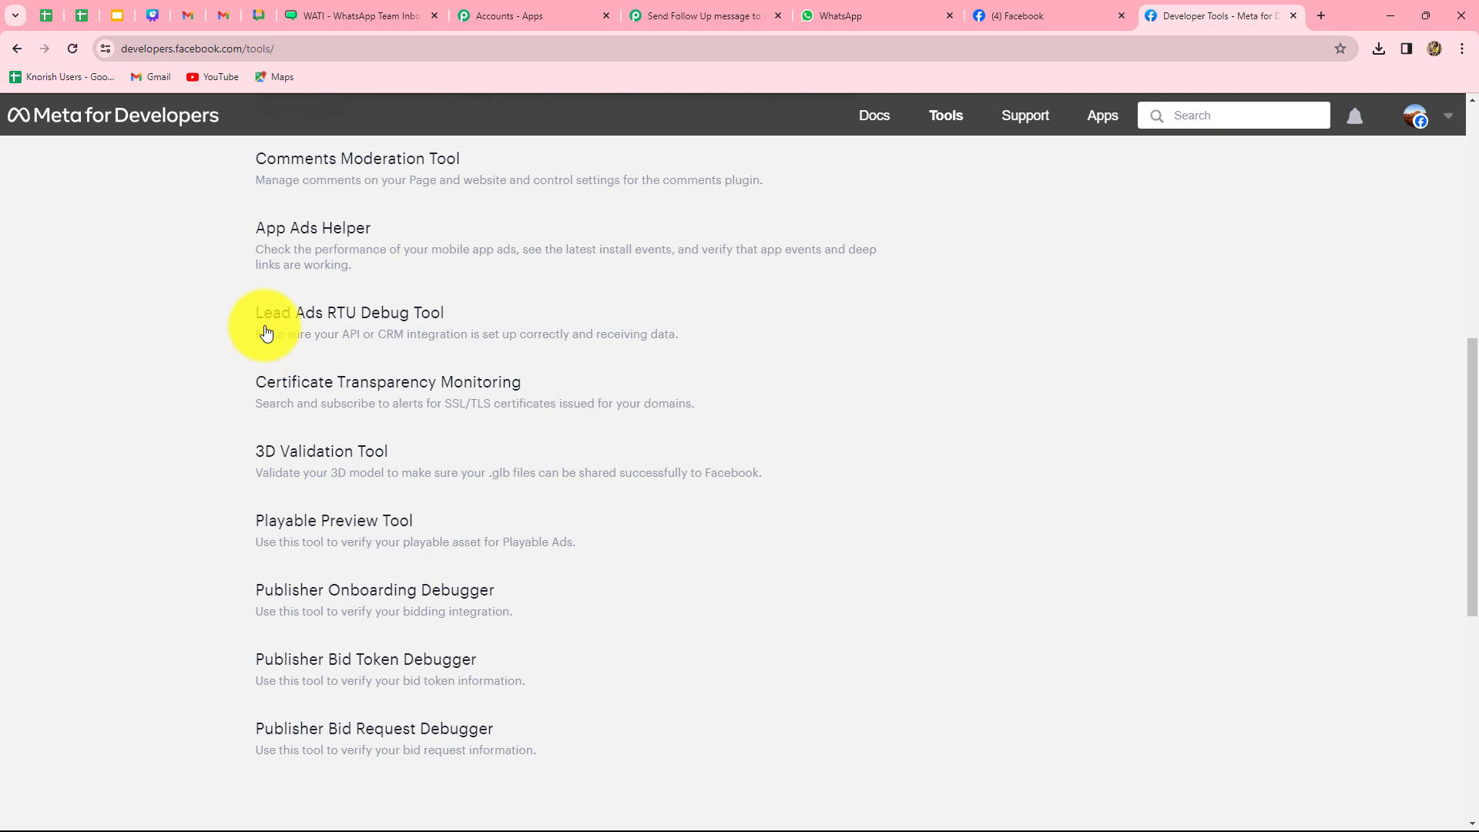
click(427, 320)
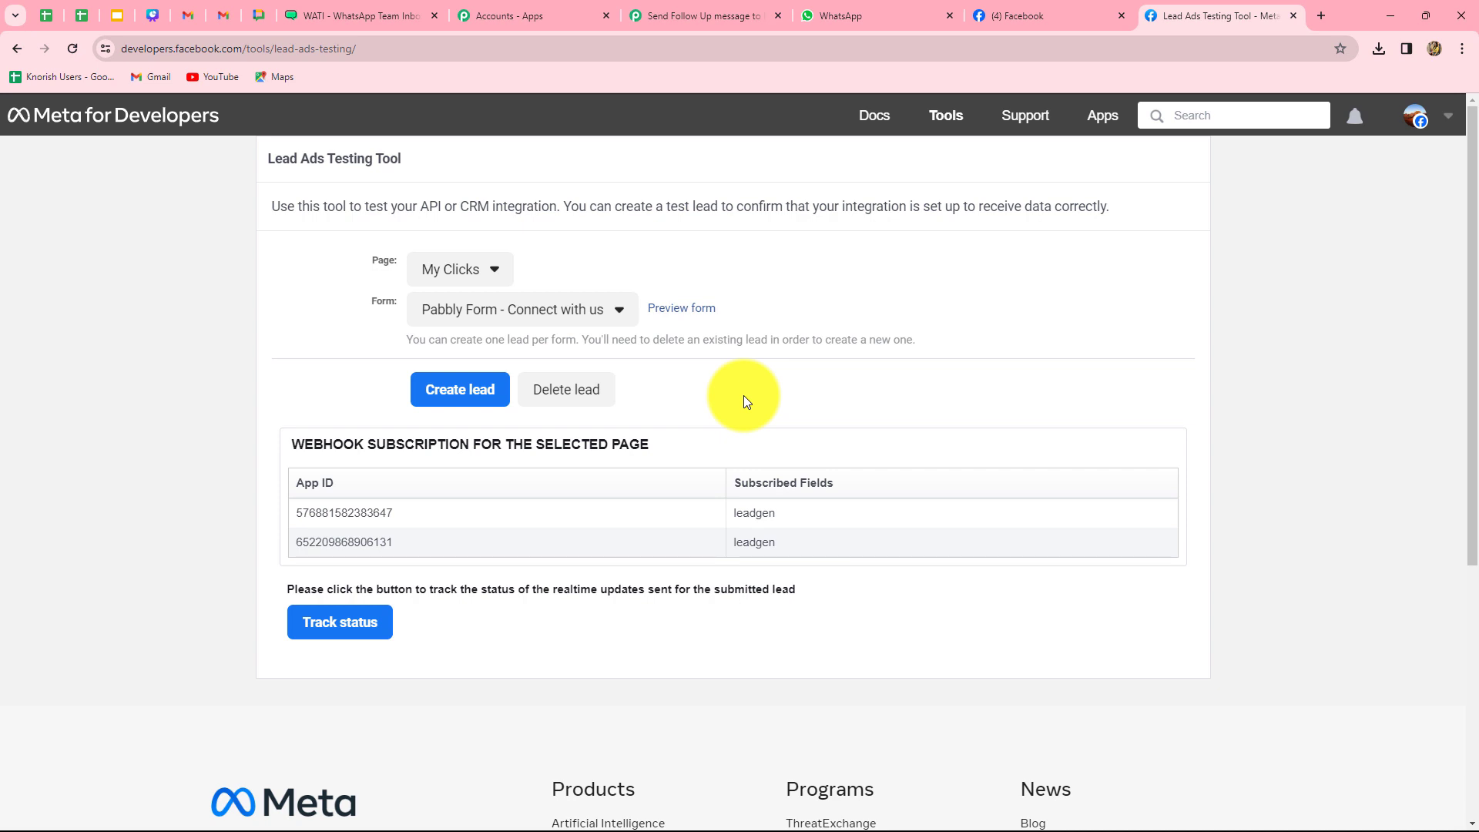
Select the Sparkle Evenings page in the Lead Ads Testing Tool and delete the existing lead of its New Leads Form
click(452, 275)
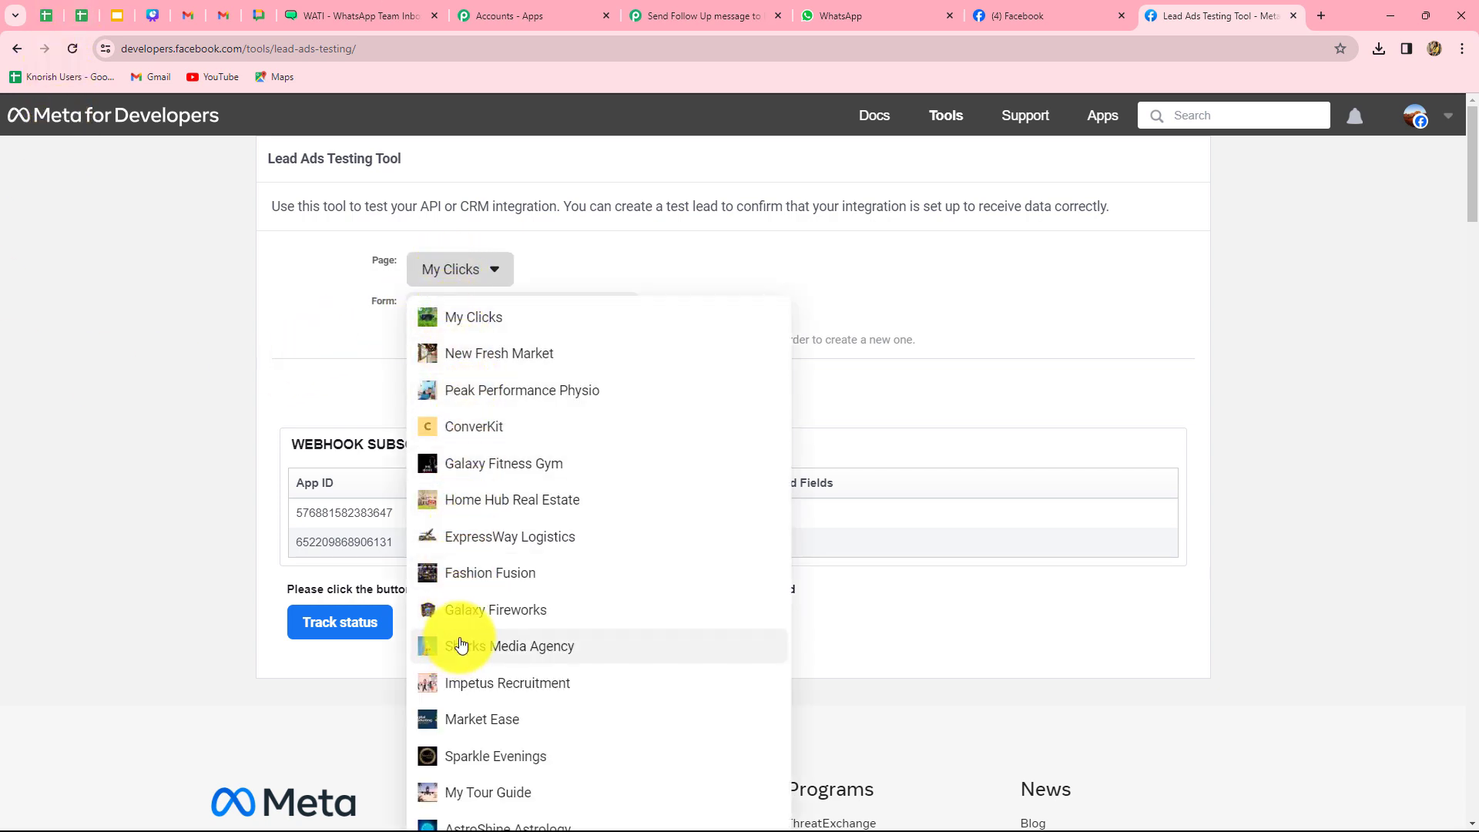
scroll(462, 639, down, 3)
click(469, 543)
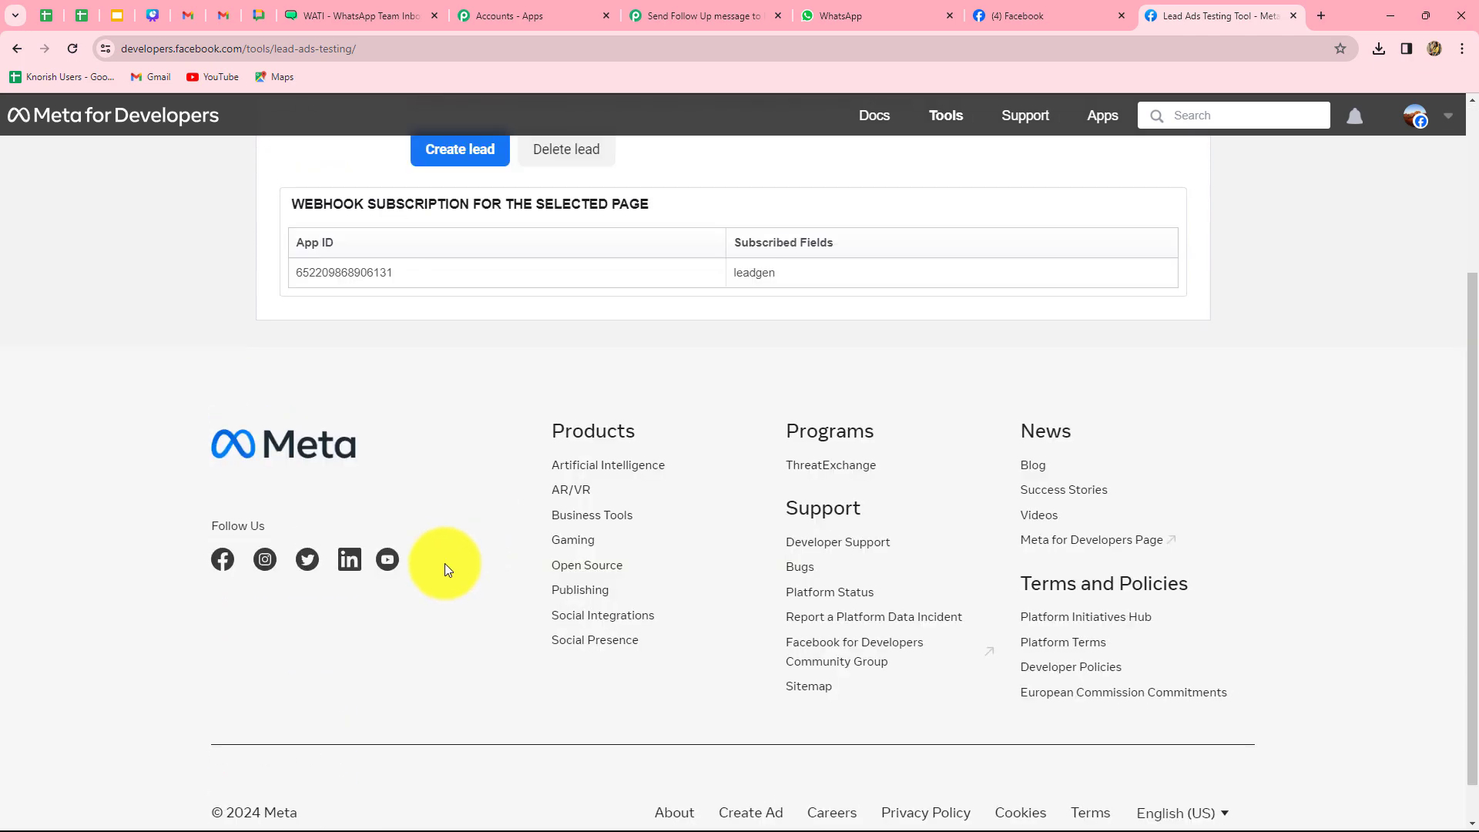
scroll(445, 569, up, 3)
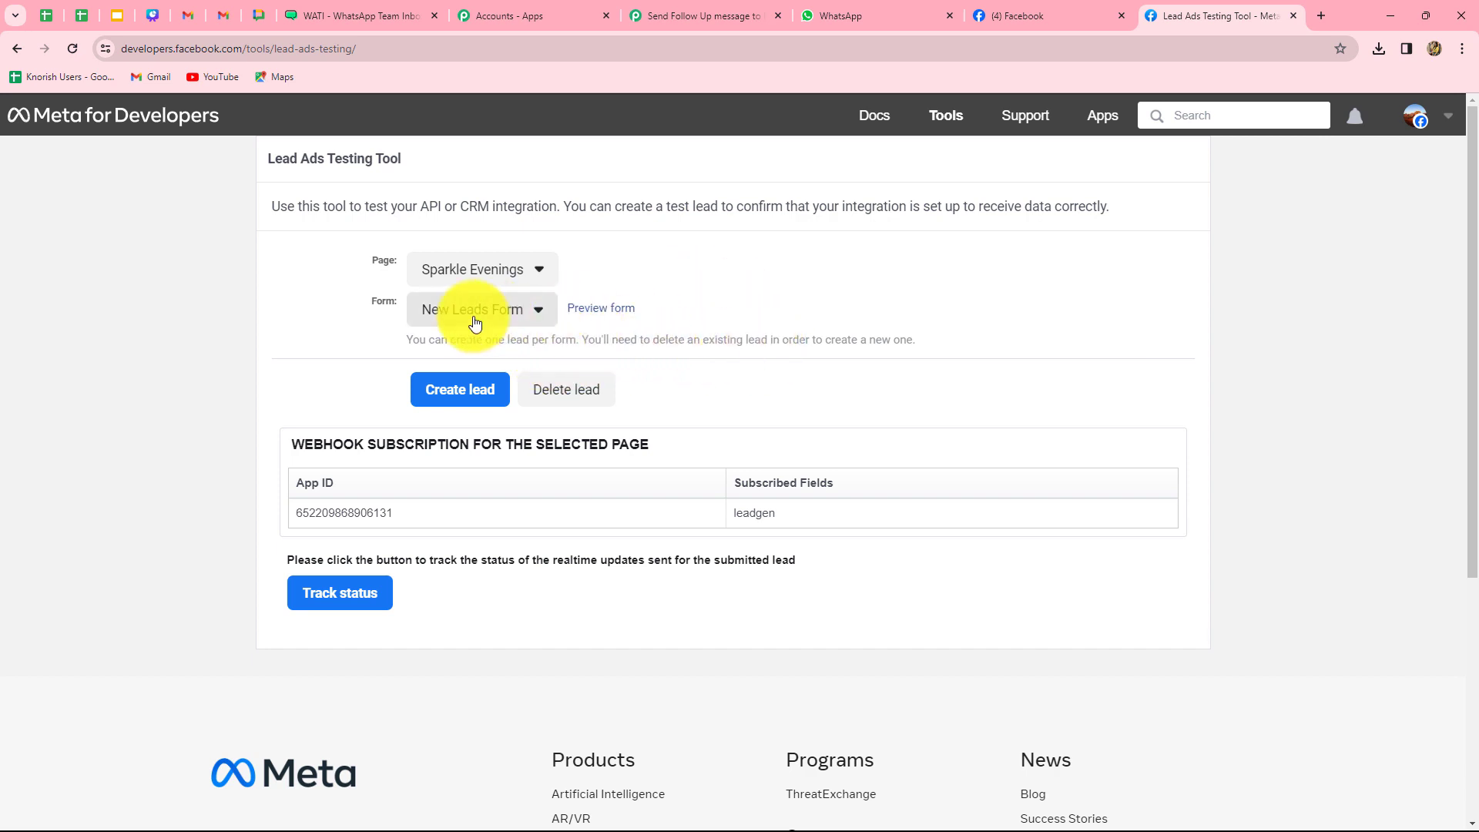
click(567, 394)
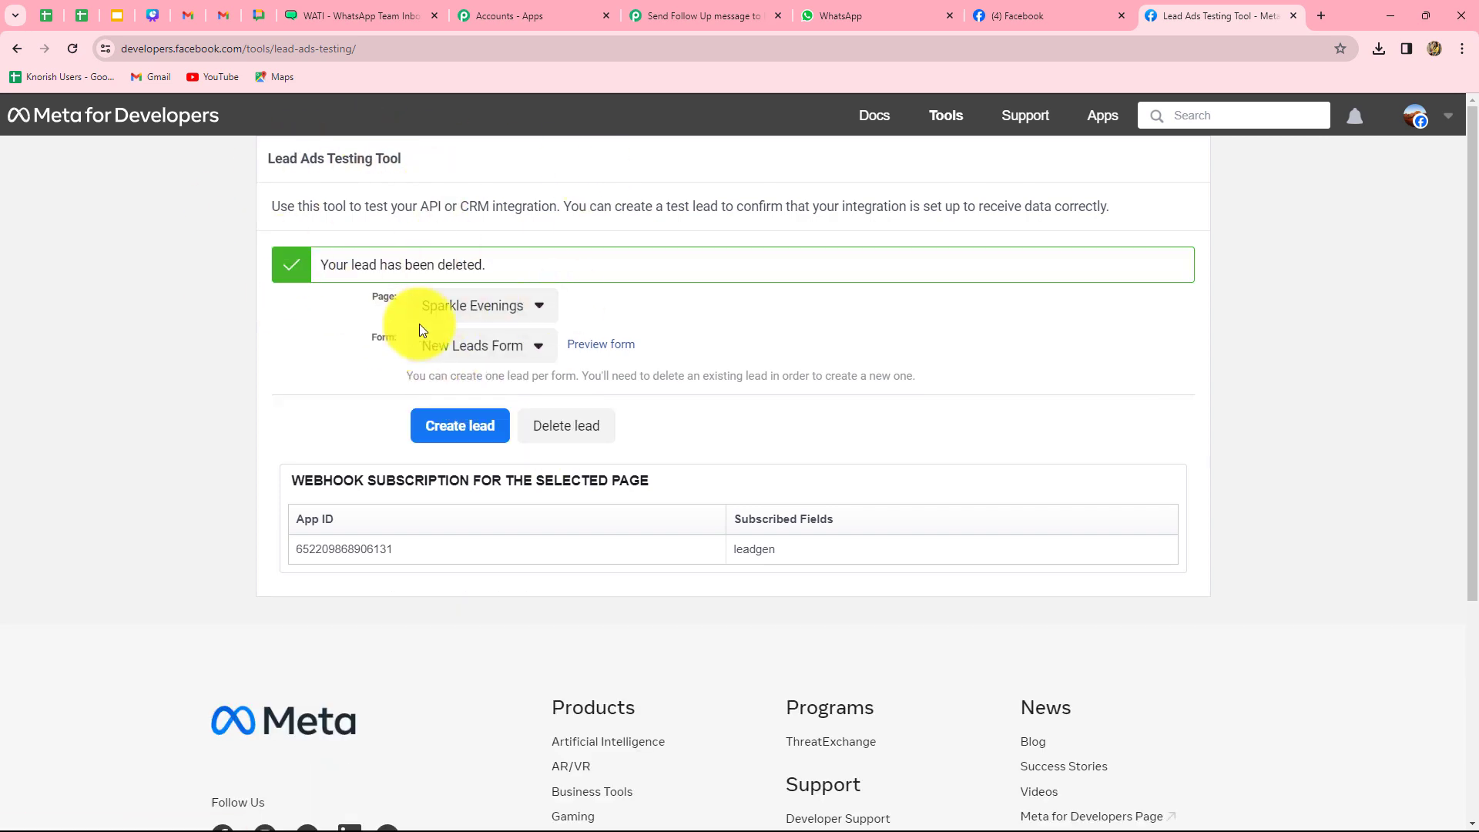
Reload the testing tool with the Sparkle Evenings page selected and open the preview of its New Leads Form
click(73, 52)
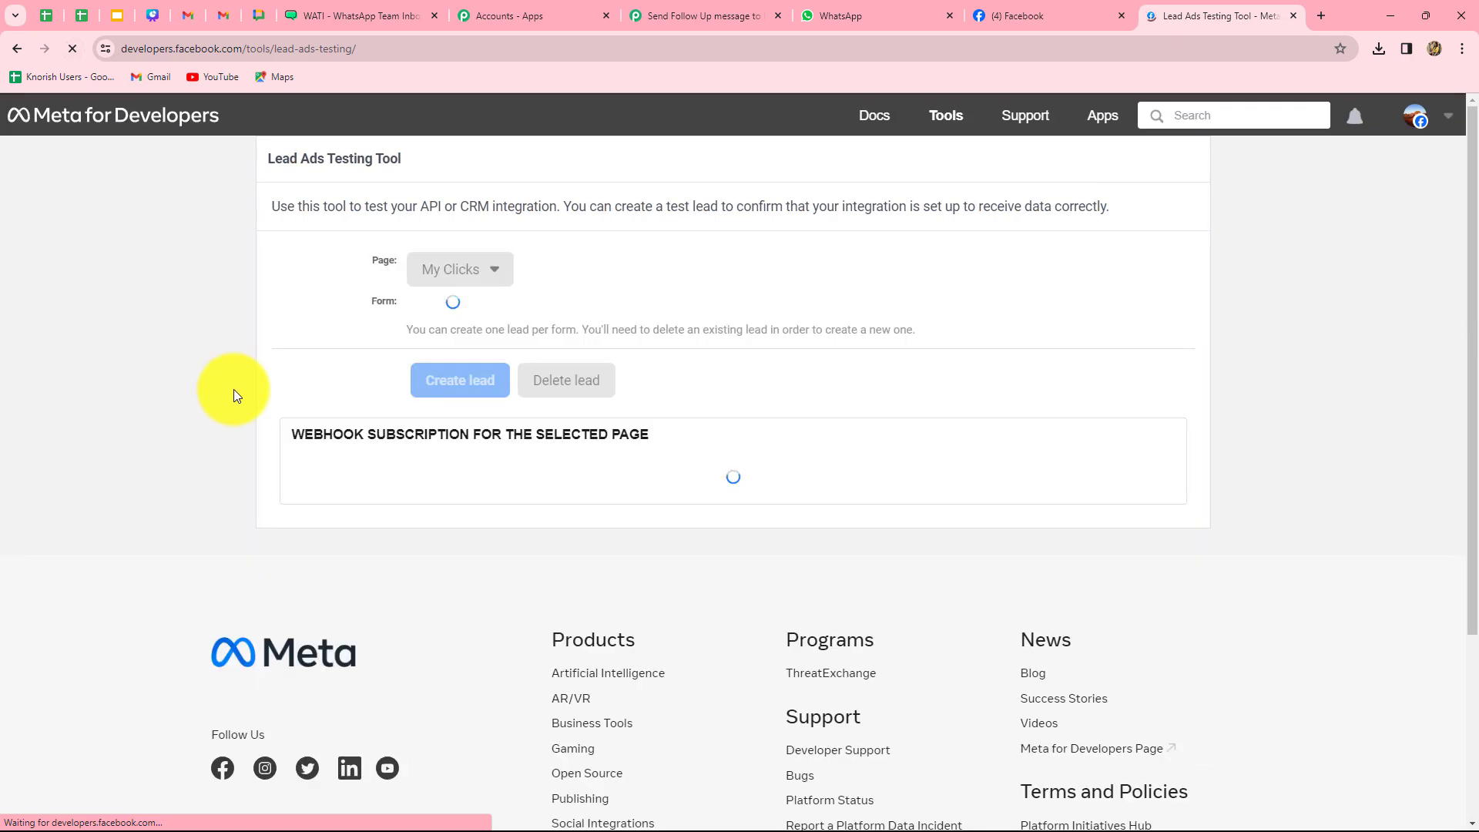
click(460, 271)
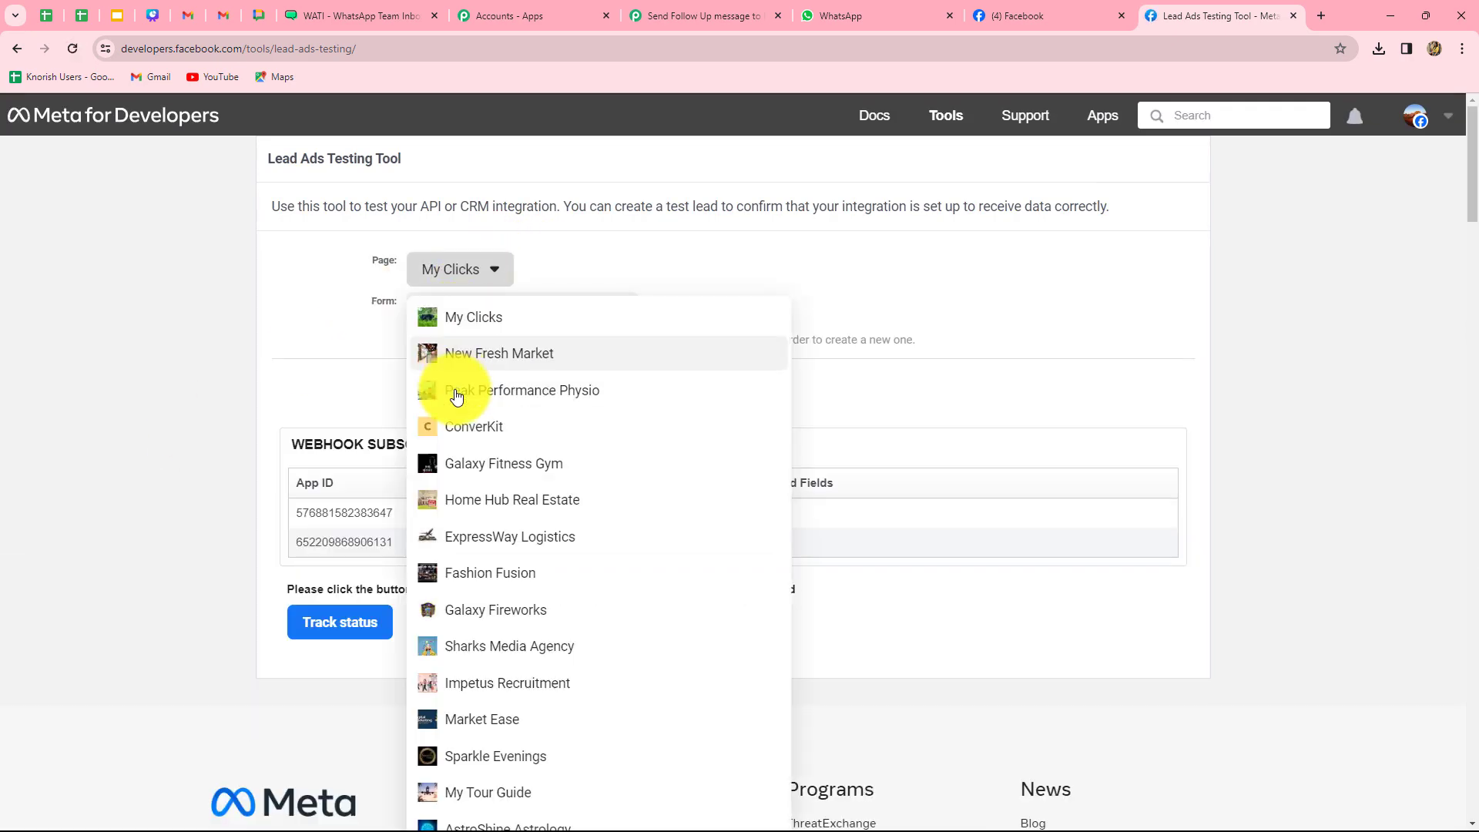
click(510, 753)
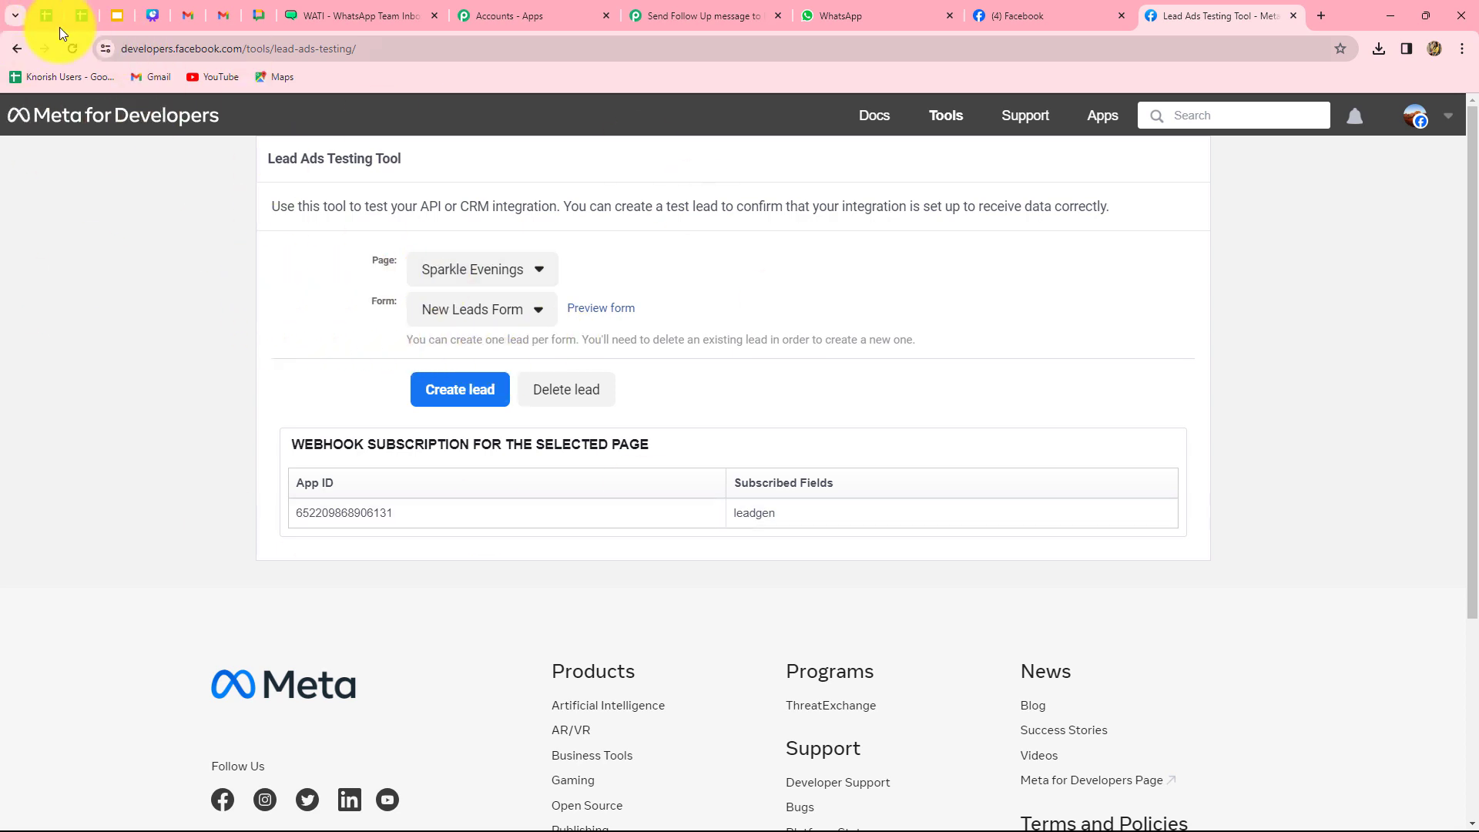
click(600, 310)
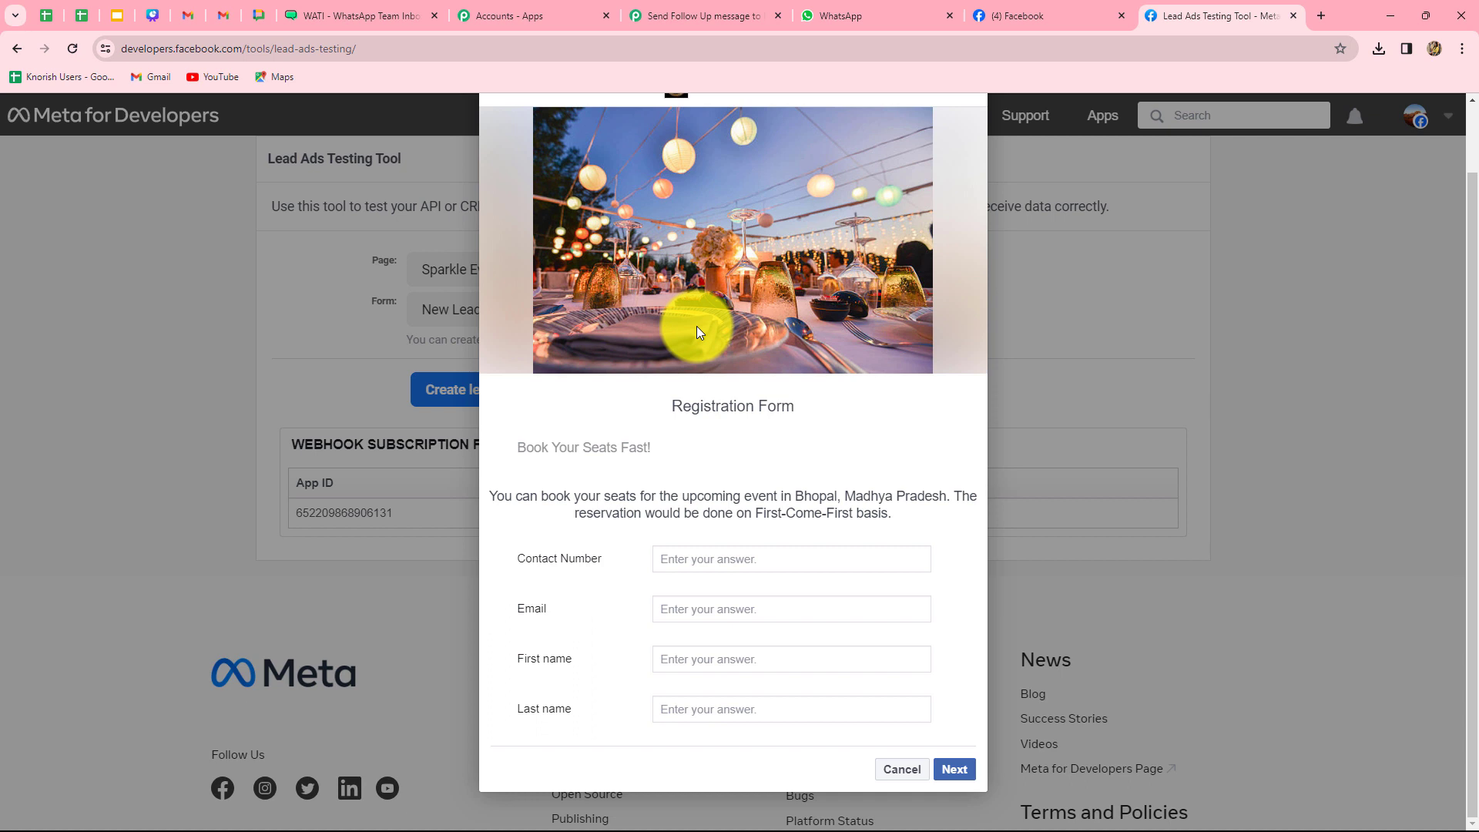
Fill in the registration form with the test lead's contact number, email, first name and last name, and submit it
click(702, 557)
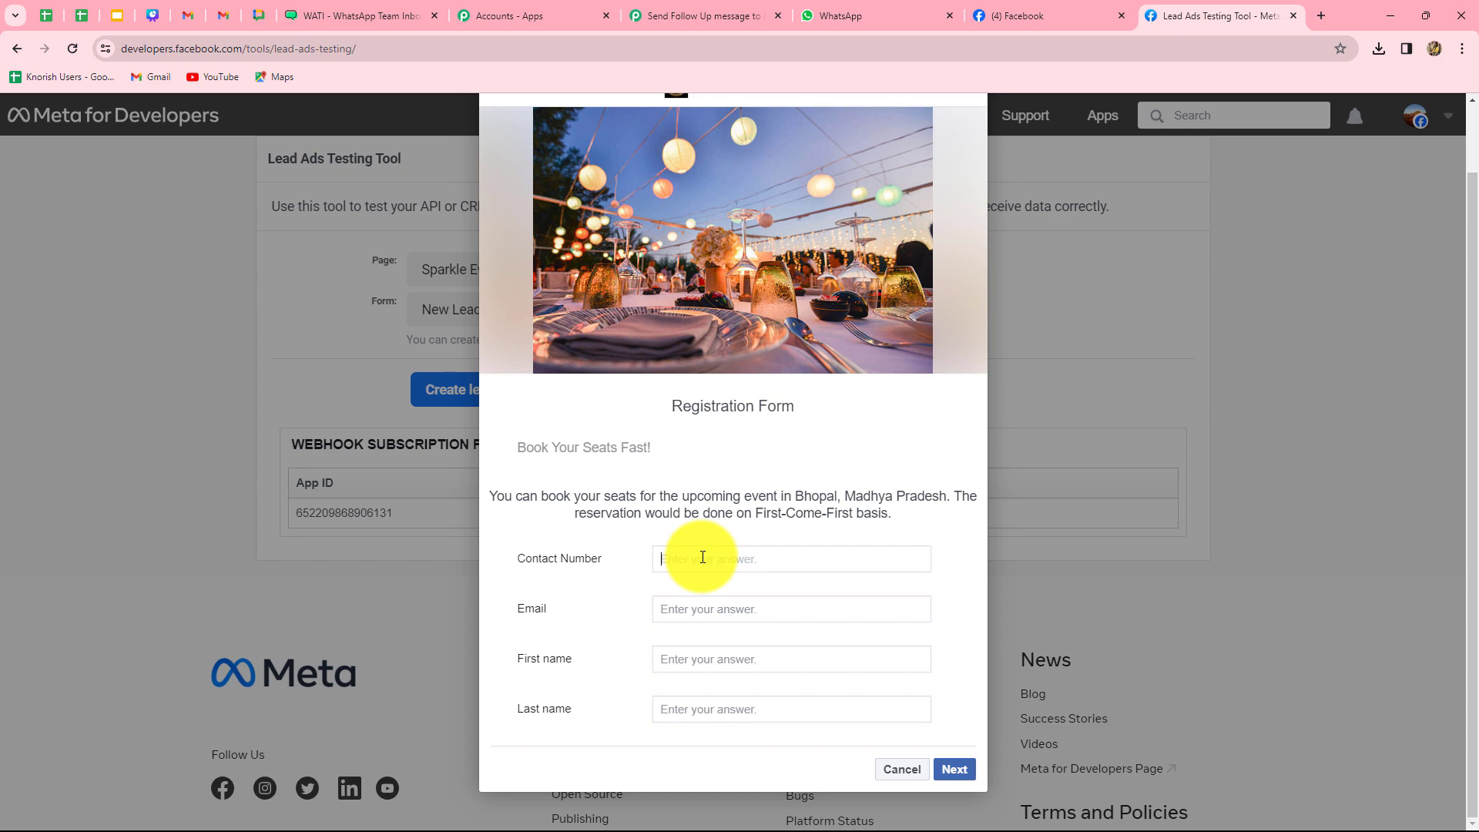
text(8989898989)
click(683, 608)
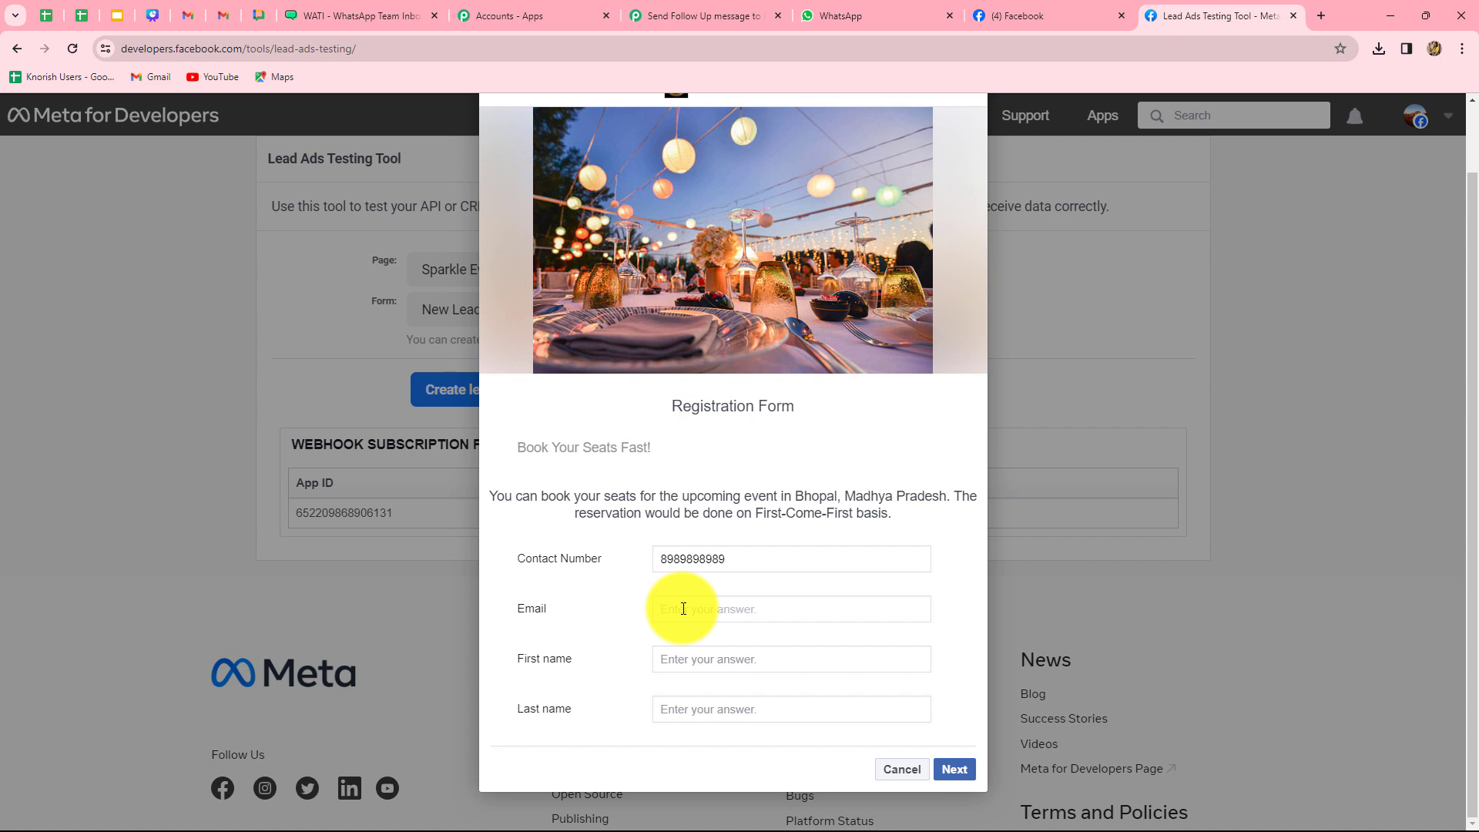
click(683, 608)
click(683, 640)
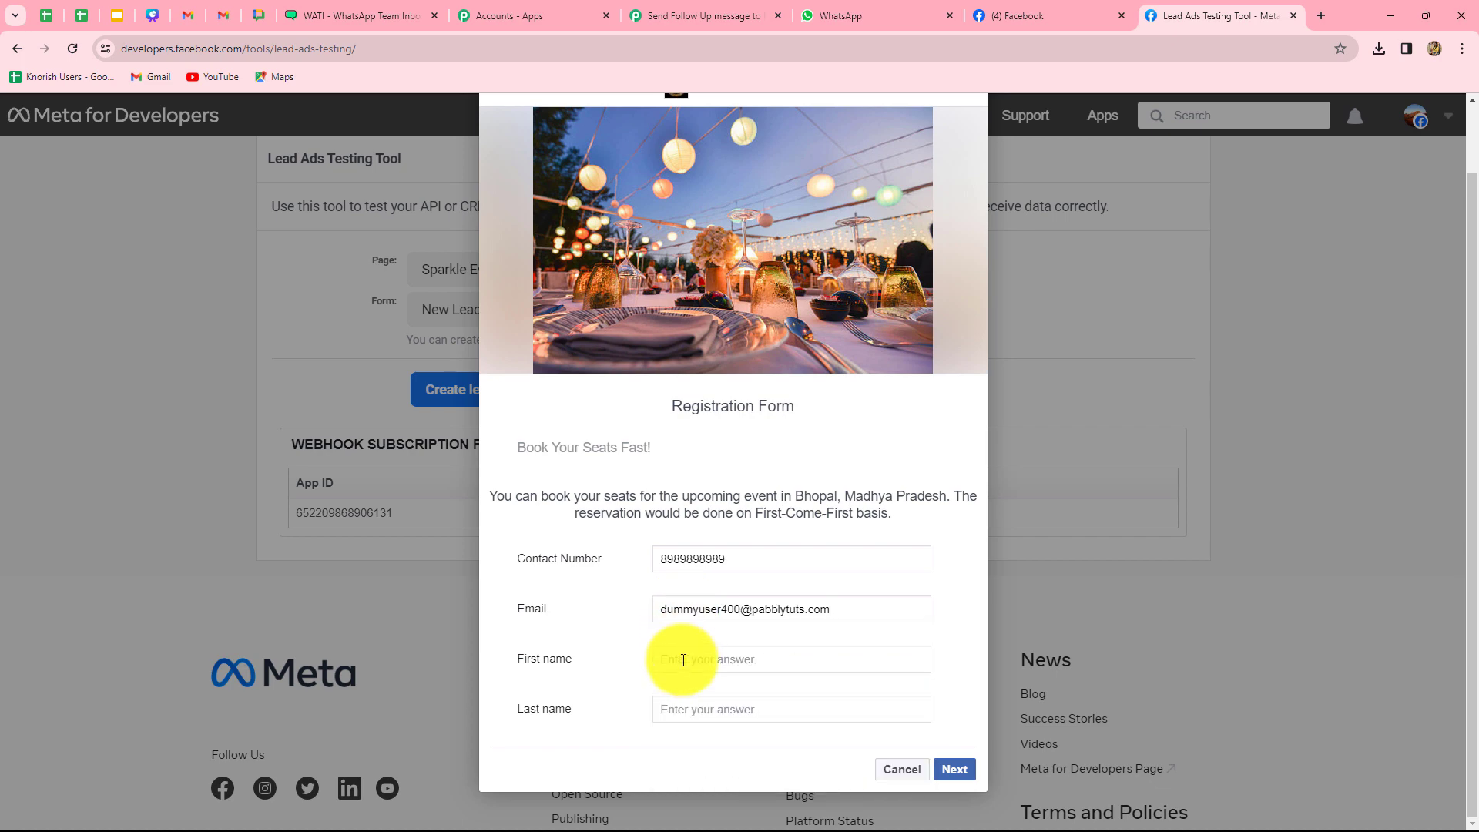
click(683, 660)
text(Dummy)
click(668, 712)
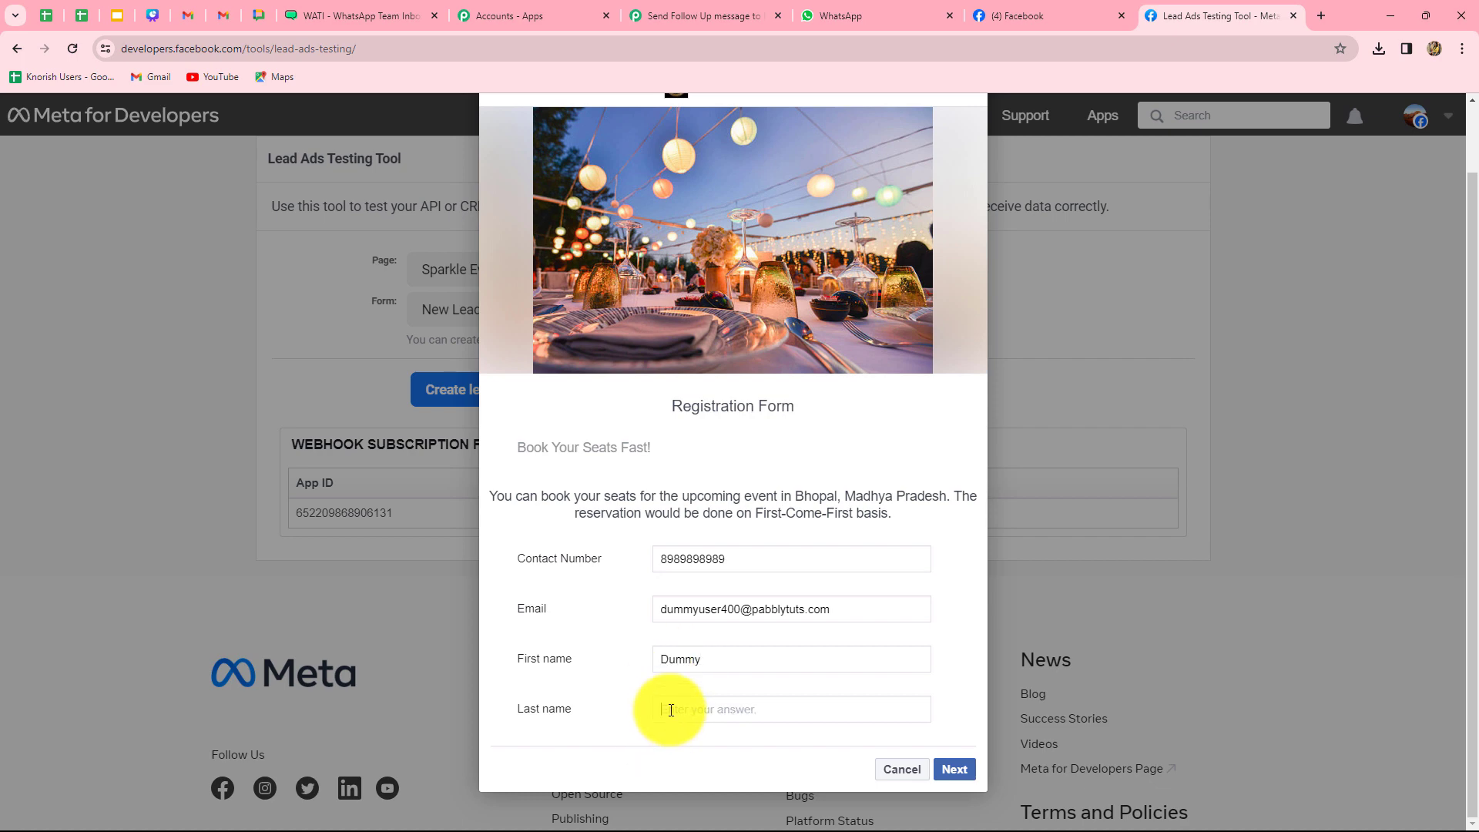
text(User)
scroll(656, 419, up, 1)
scroll(656, 419, down, 1)
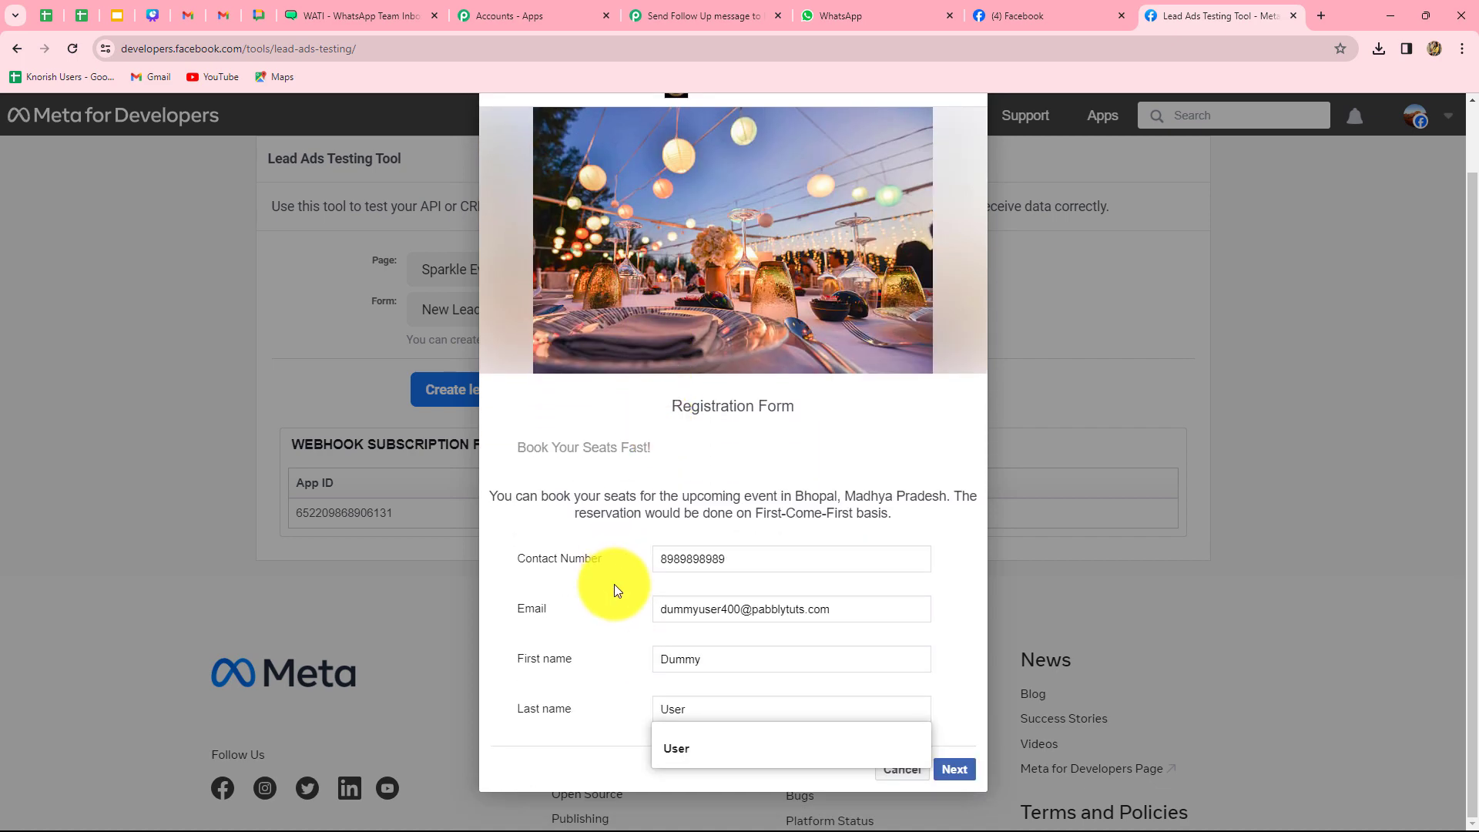
click(953, 778)
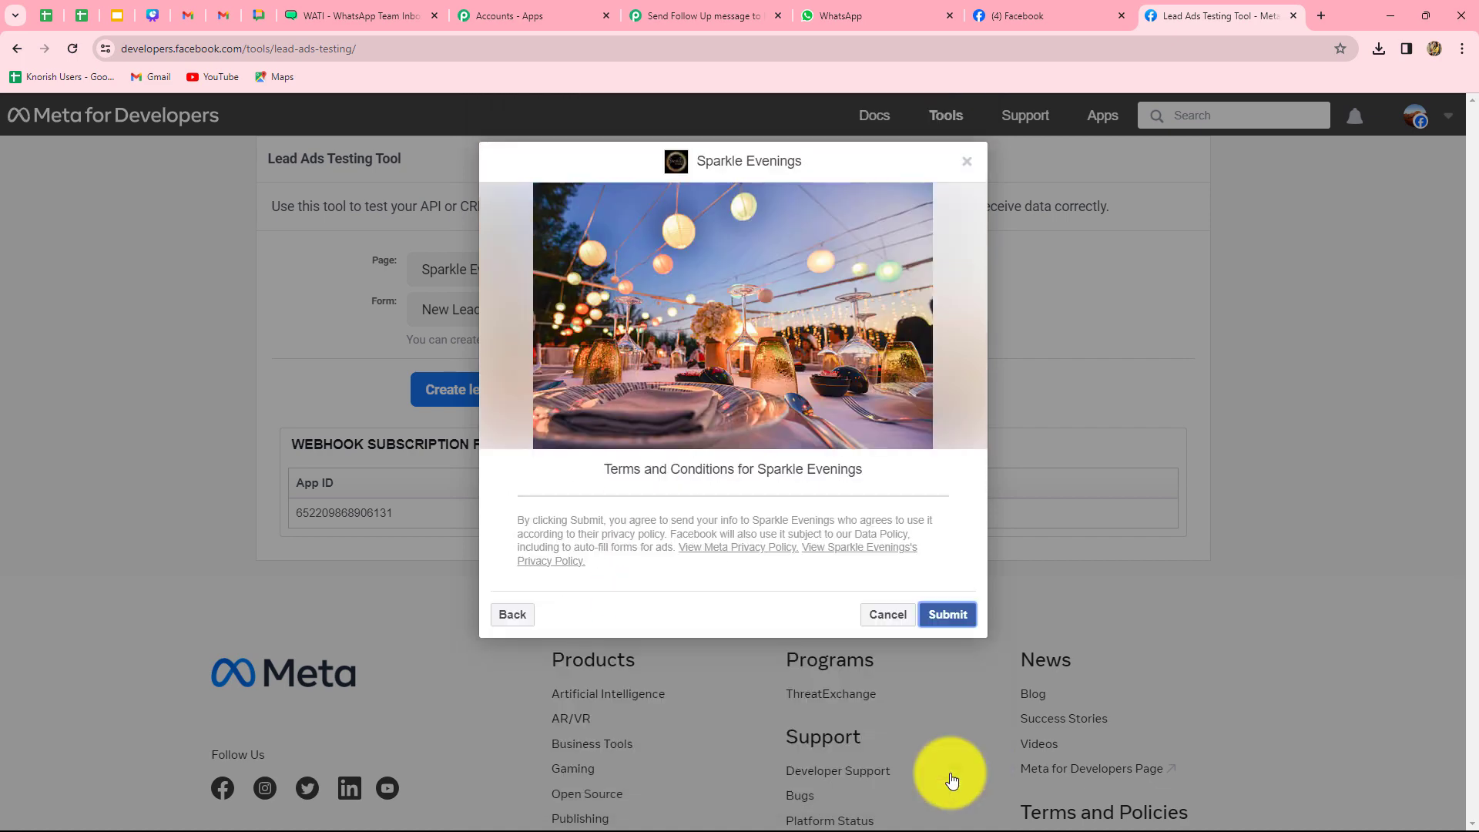
click(952, 617)
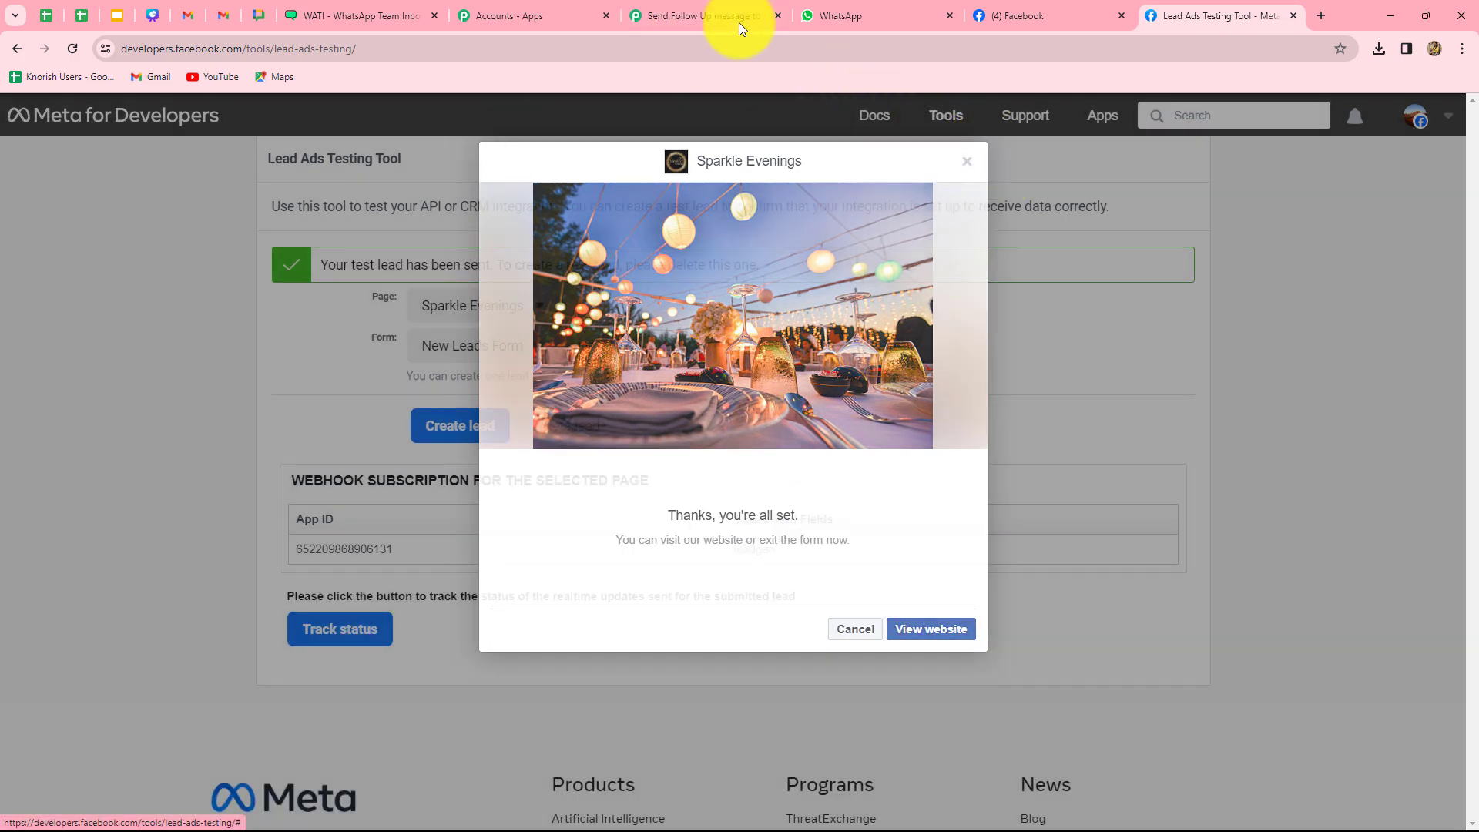
Switch back to the Pabbly Connect workflow and review the lead details captured in the trigger's response
click(724, 17)
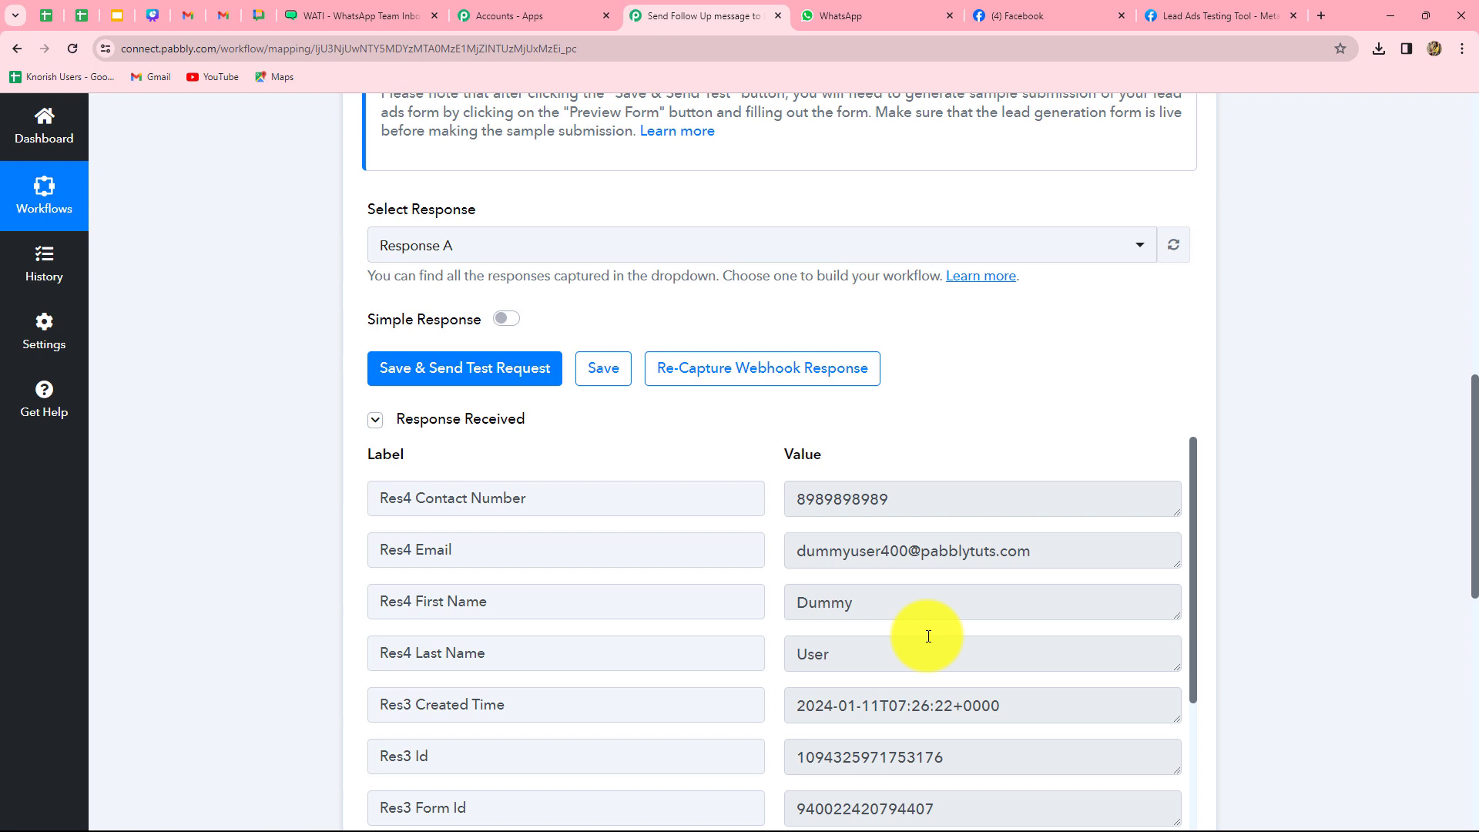
scroll(927, 636, down, 2)
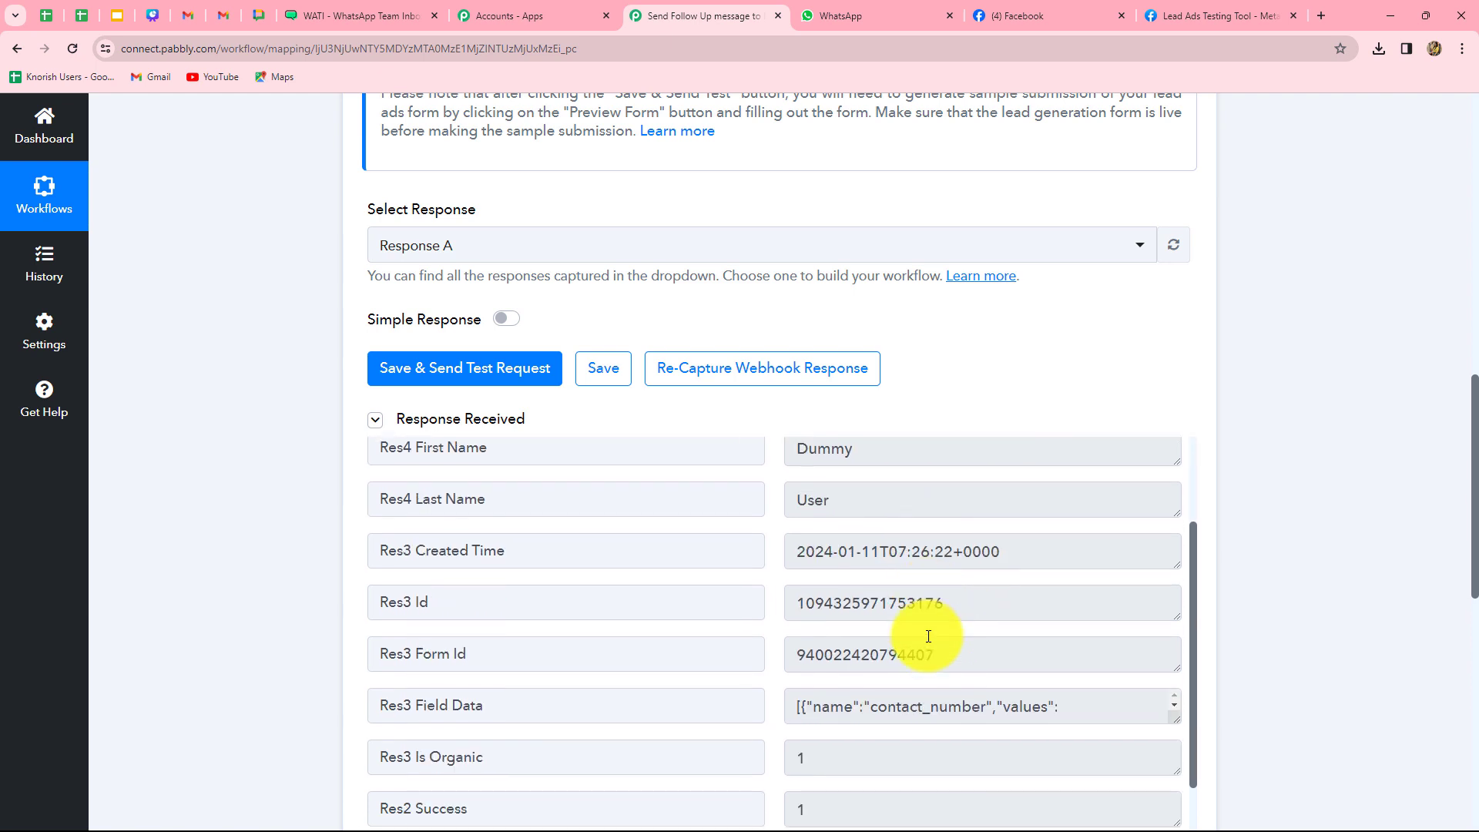
scroll(928, 637, up, 2)
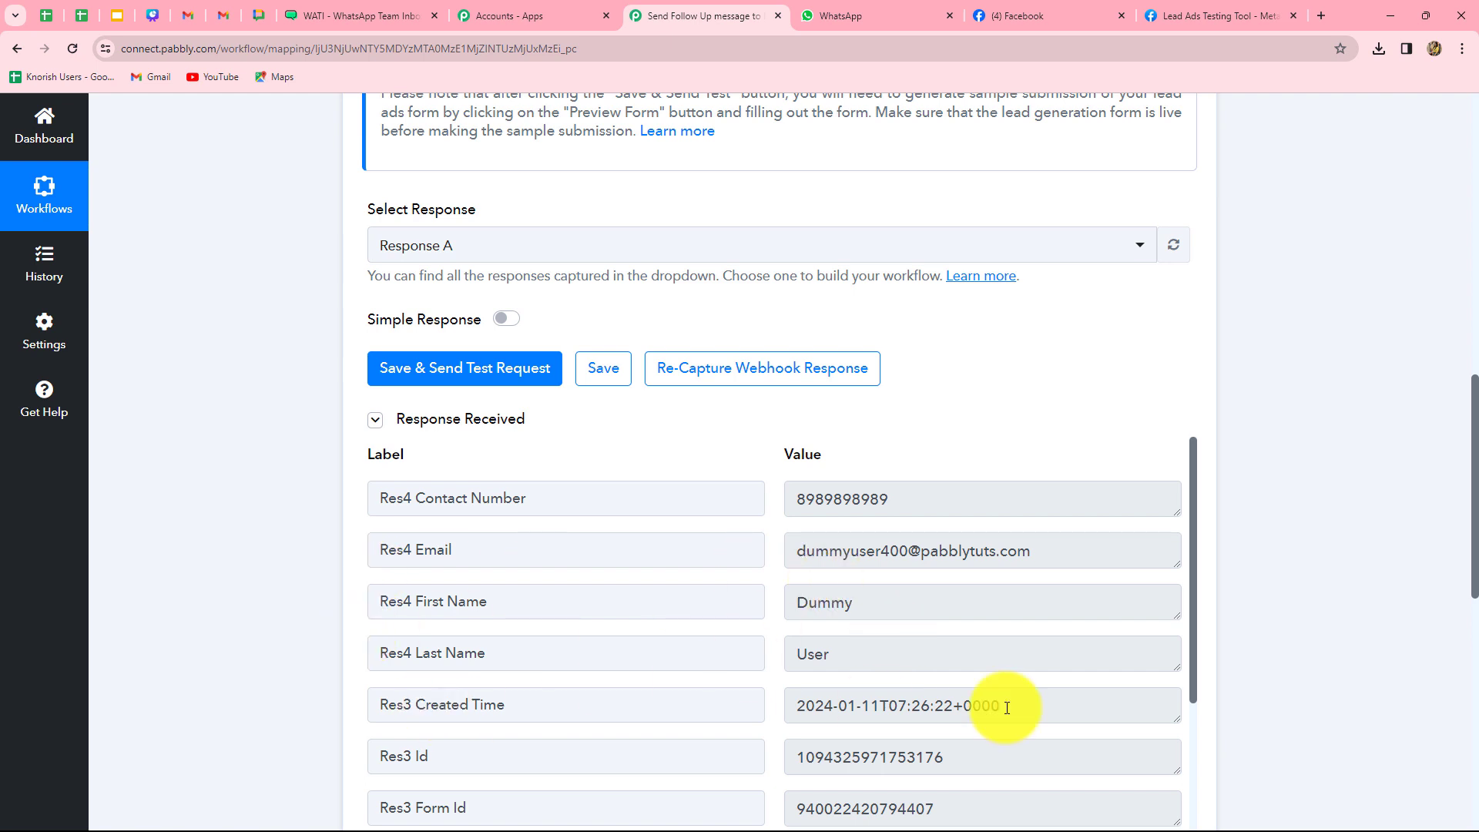
scroll(1294, 626, down, 3)
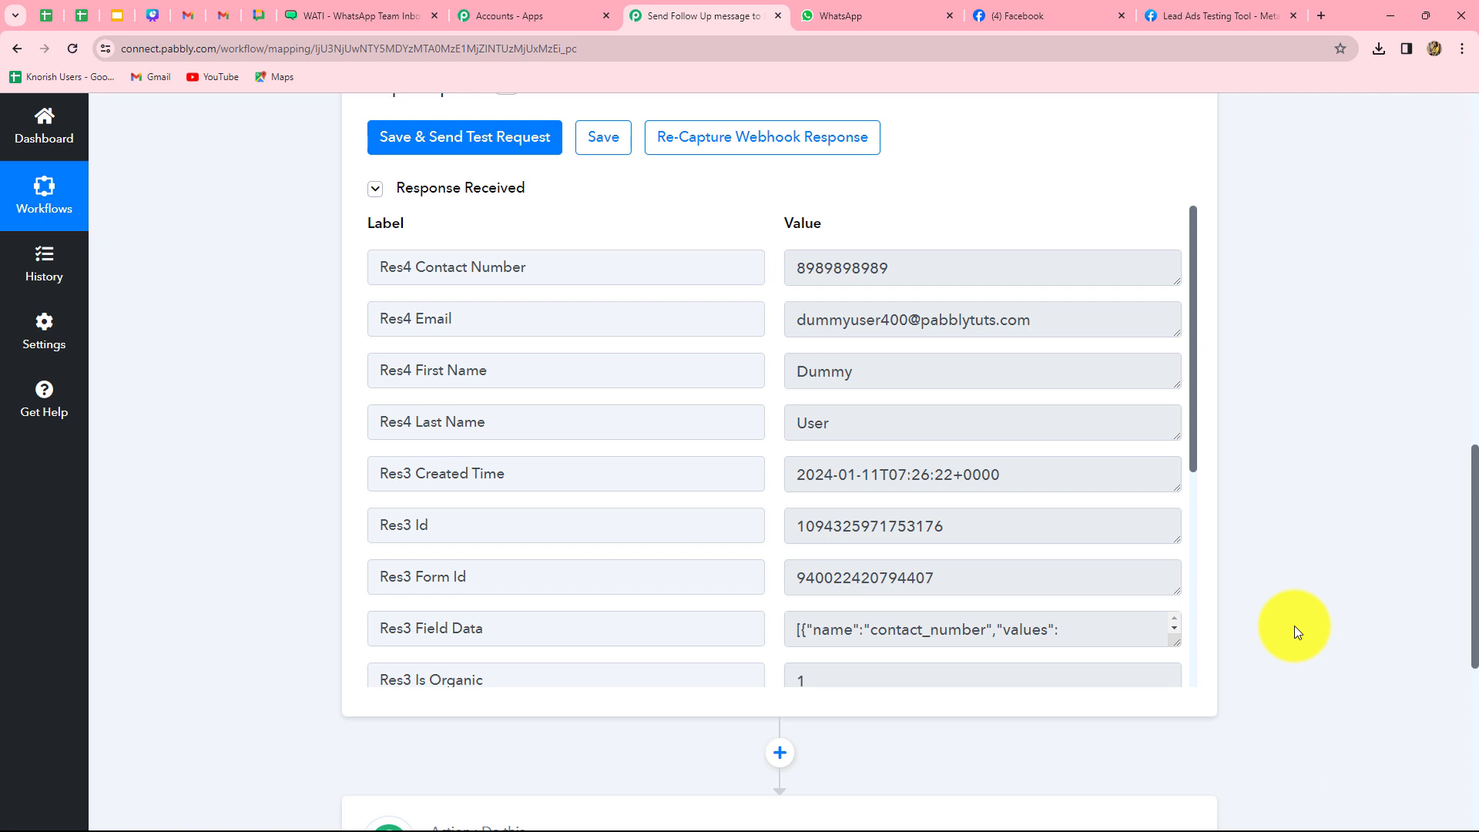
Check the message templates in WATI and return to the unconfigured action step of the Pabbly Connect workflow
scroll(1294, 626, down, 5)
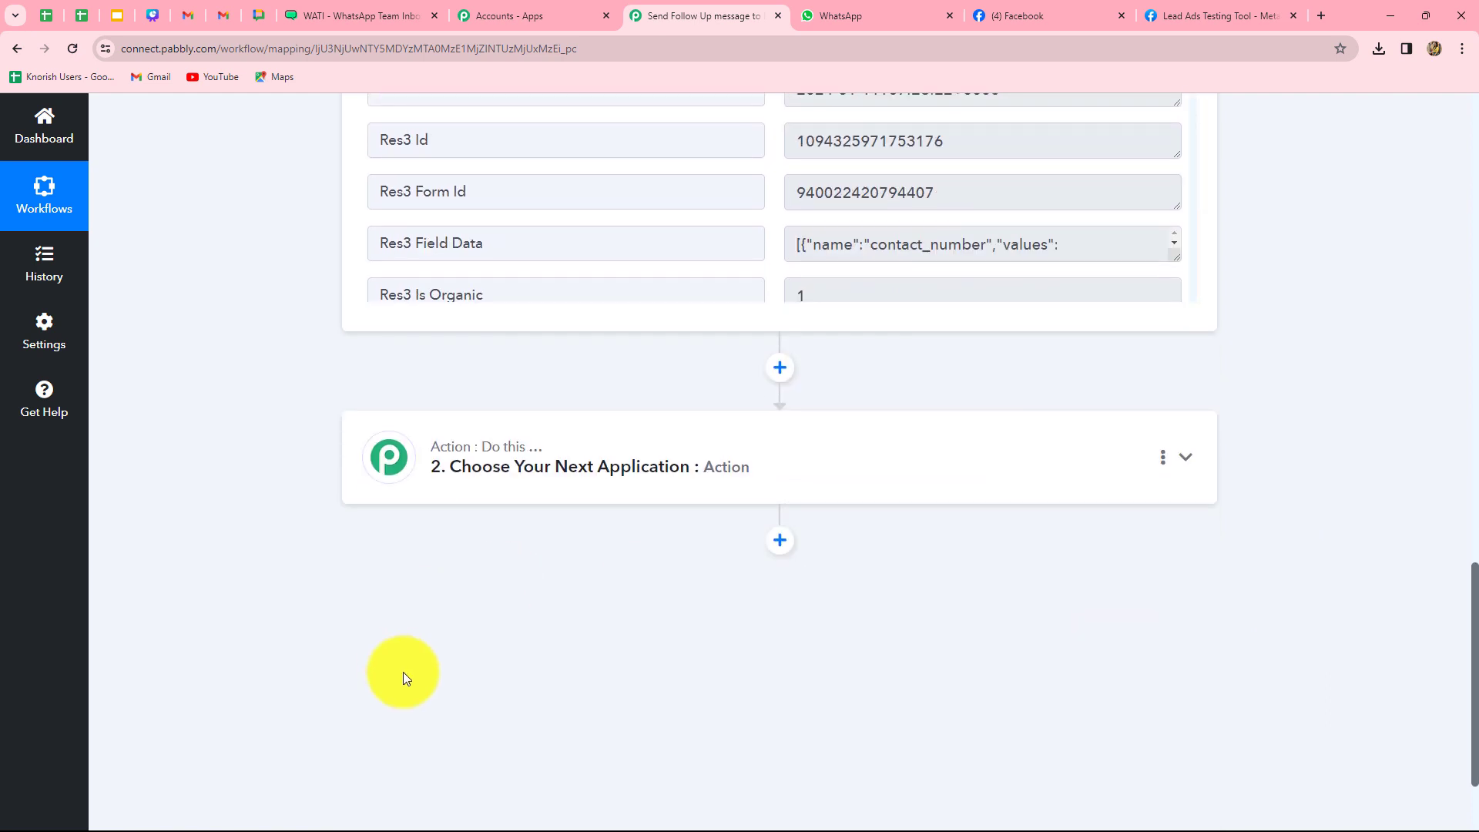
click(300, 10)
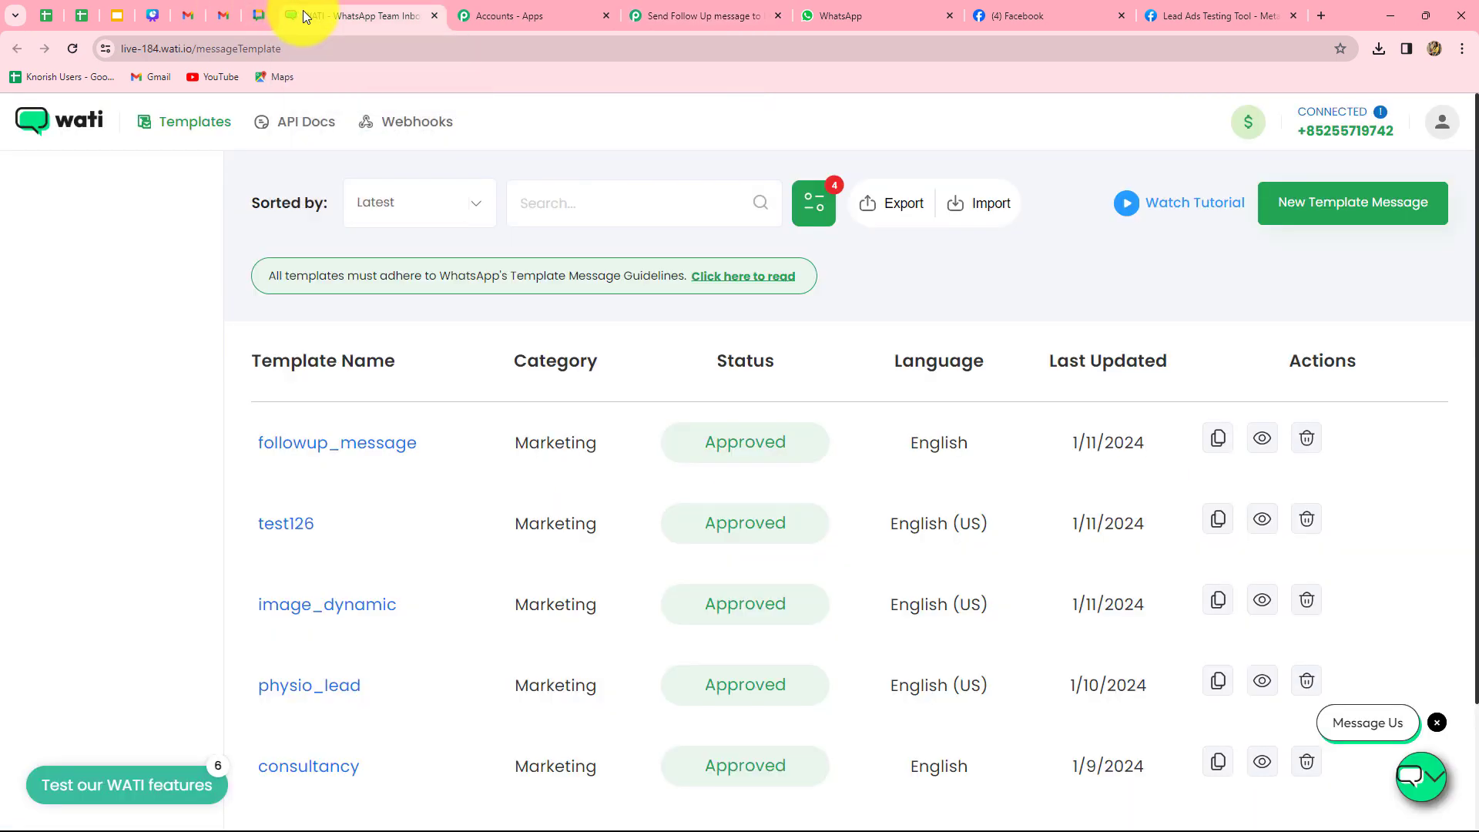
click(663, 14)
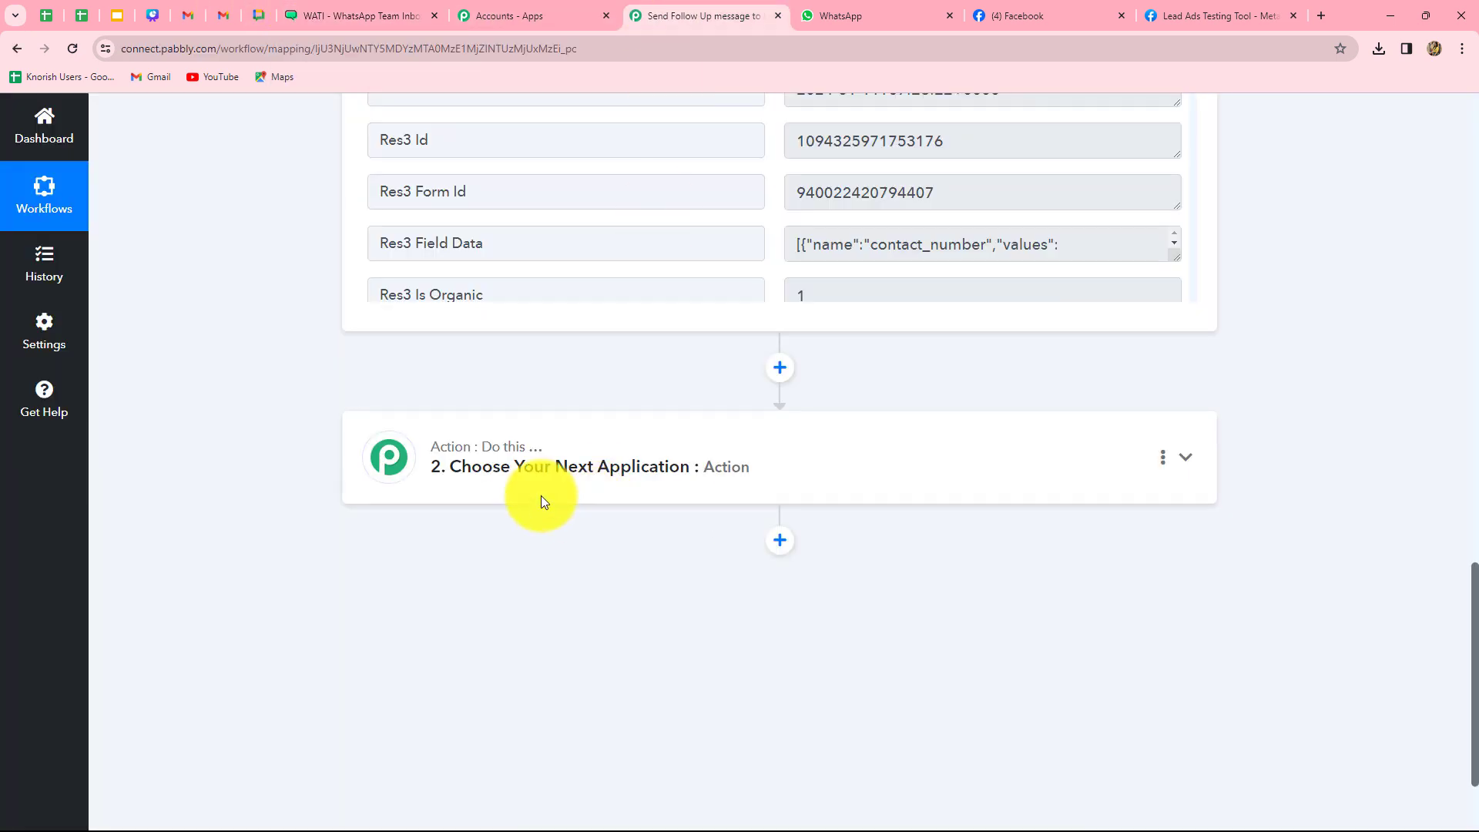
Set the second step's app to WATI with Send Template Message as the action event
click(716, 487)
click(450, 423)
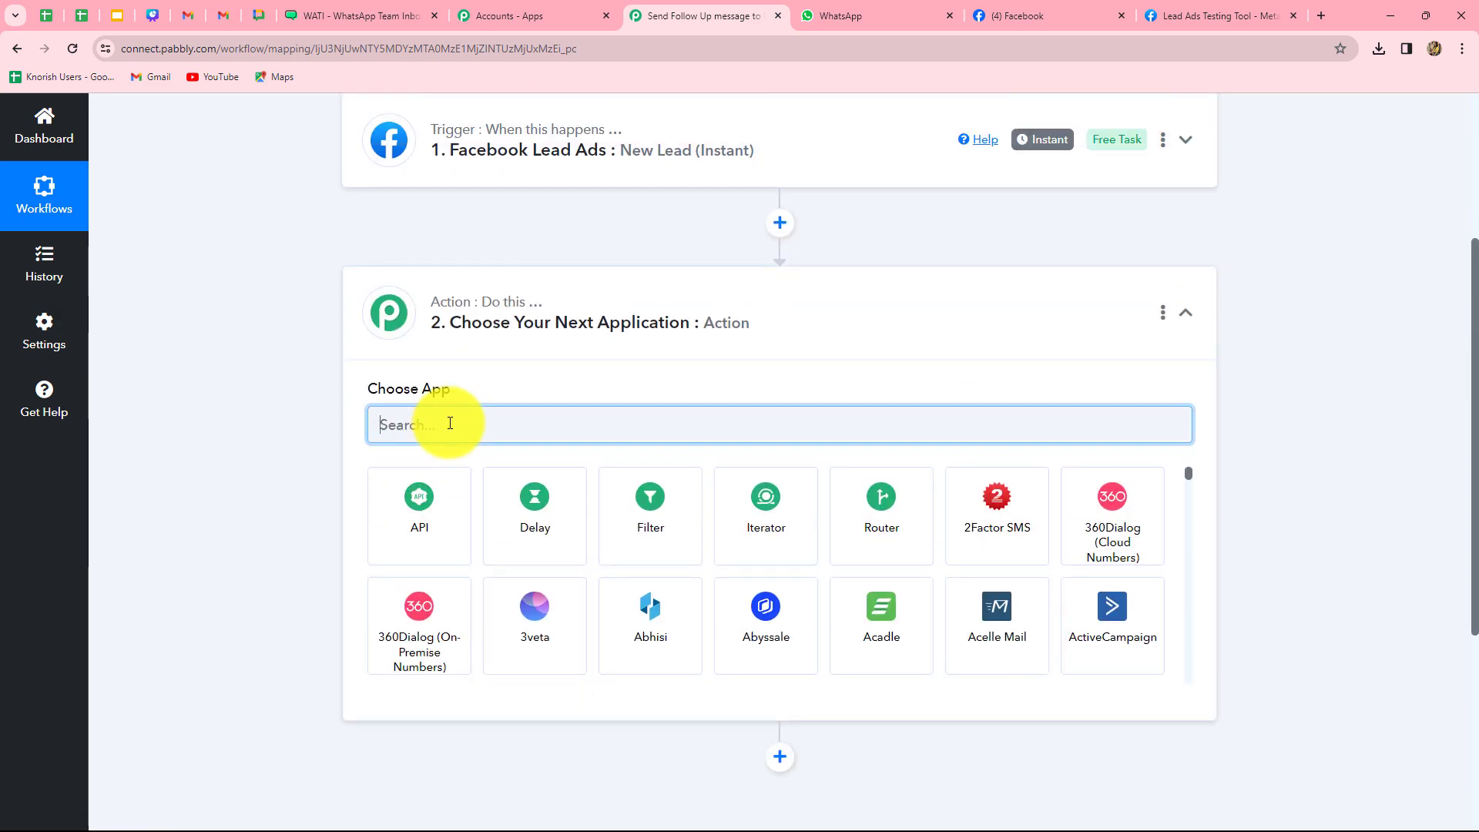
text(Wati)
key(BackSpace)
key(BackSpace)
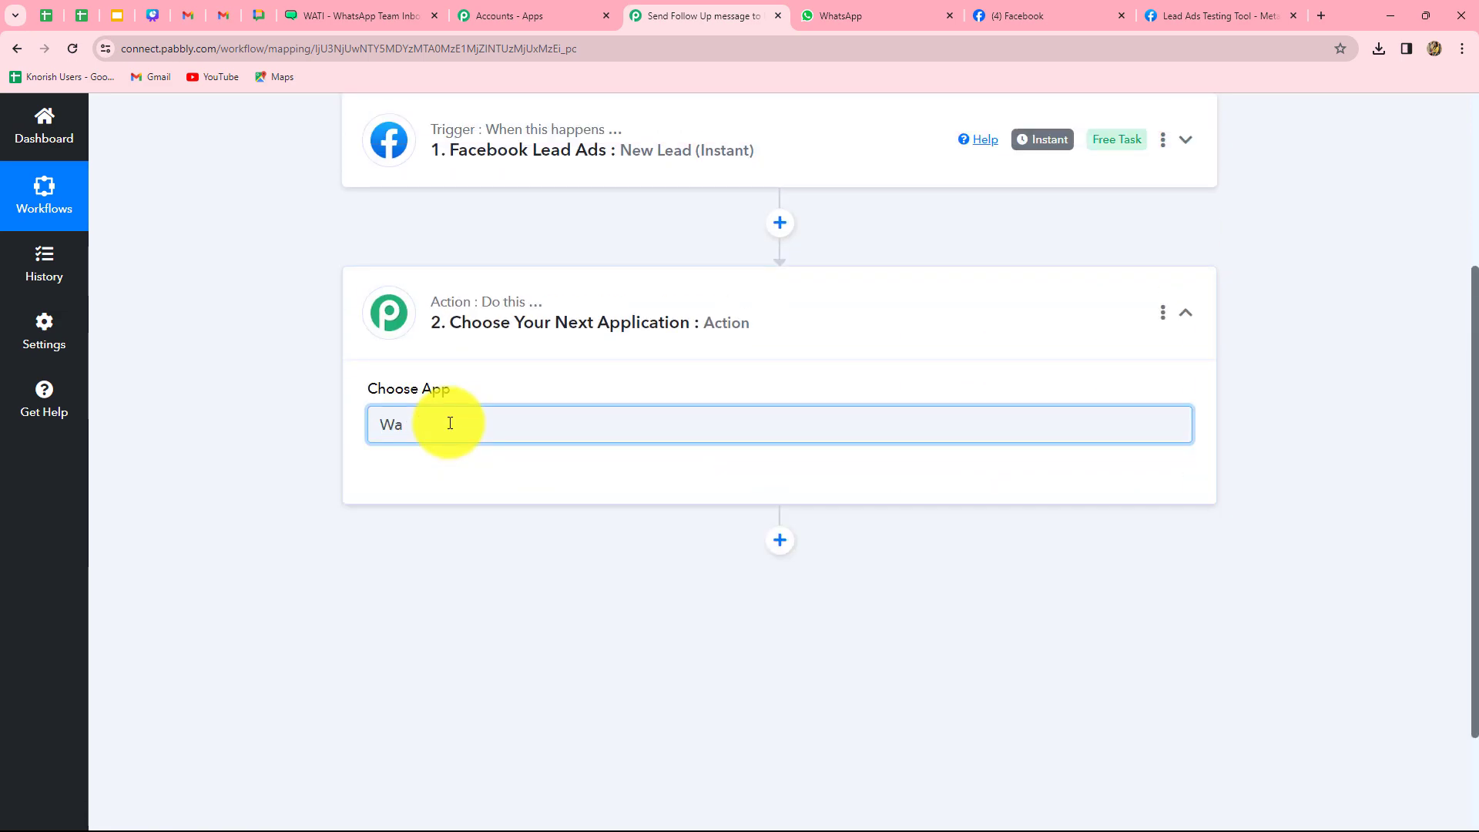
text(ti)
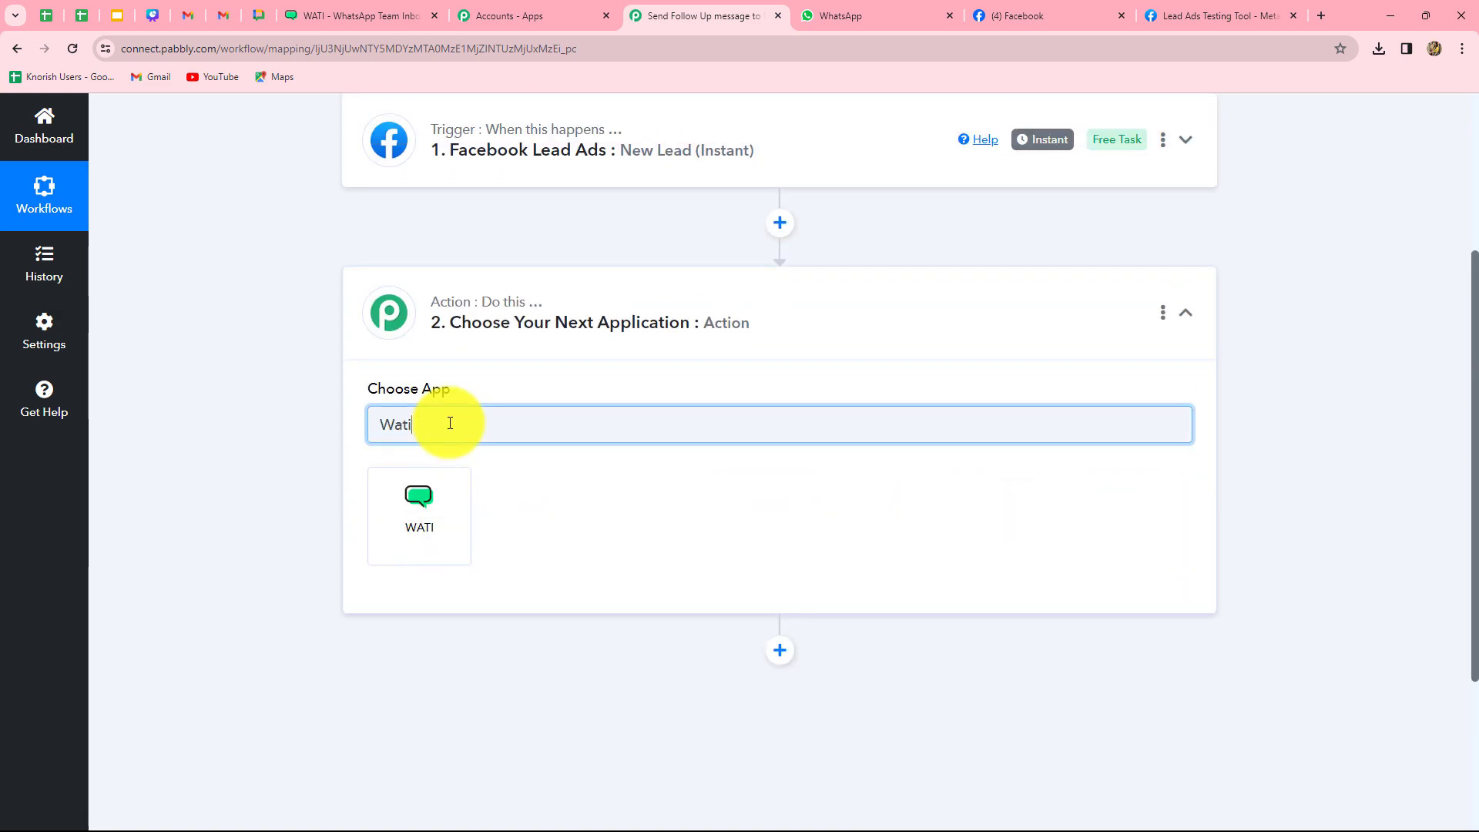
click(452, 495)
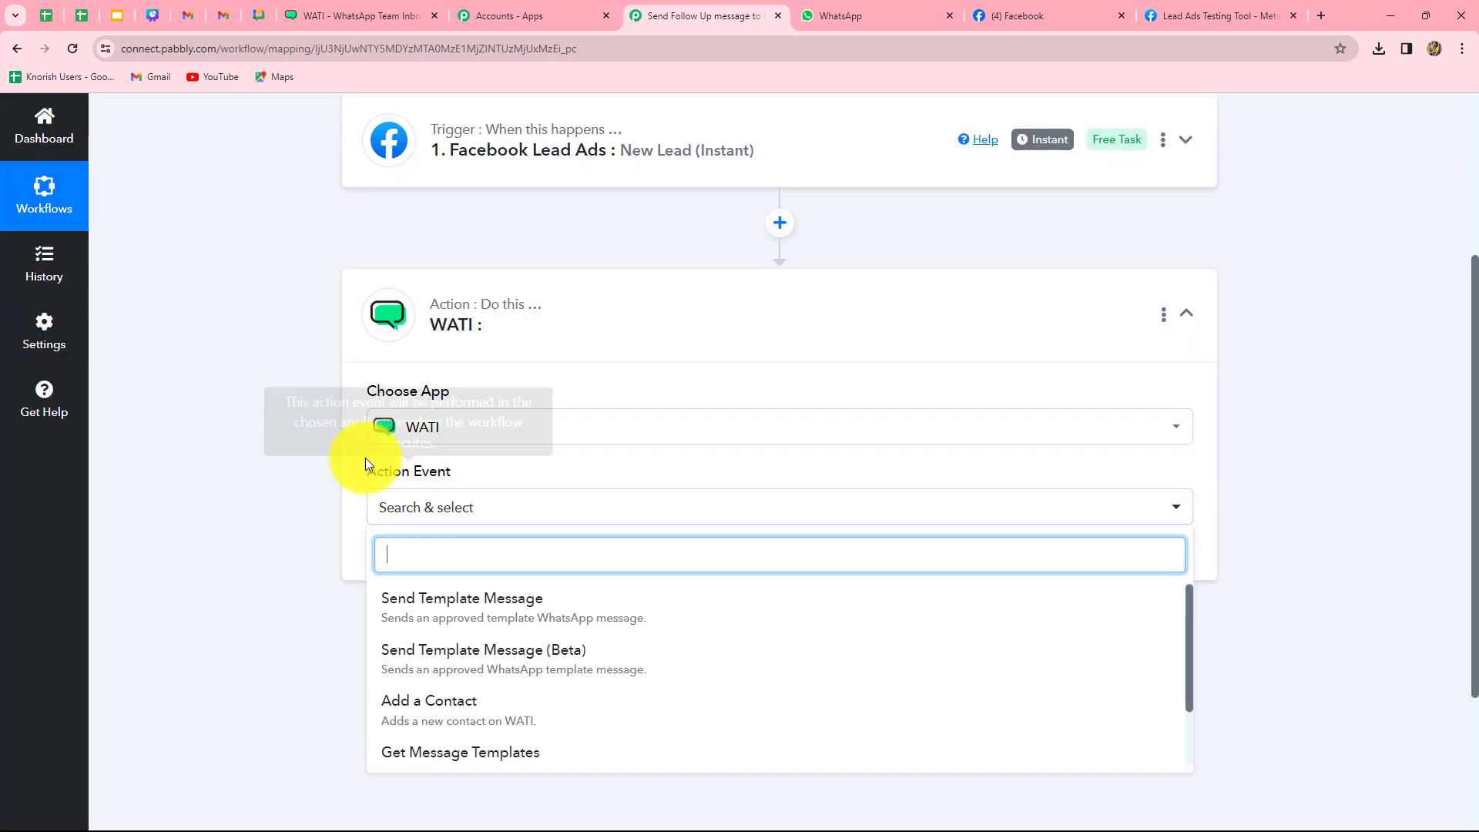
click(488, 619)
Start adding a new WATI connection for the action and read where to find the API endpoint
click(422, 568)
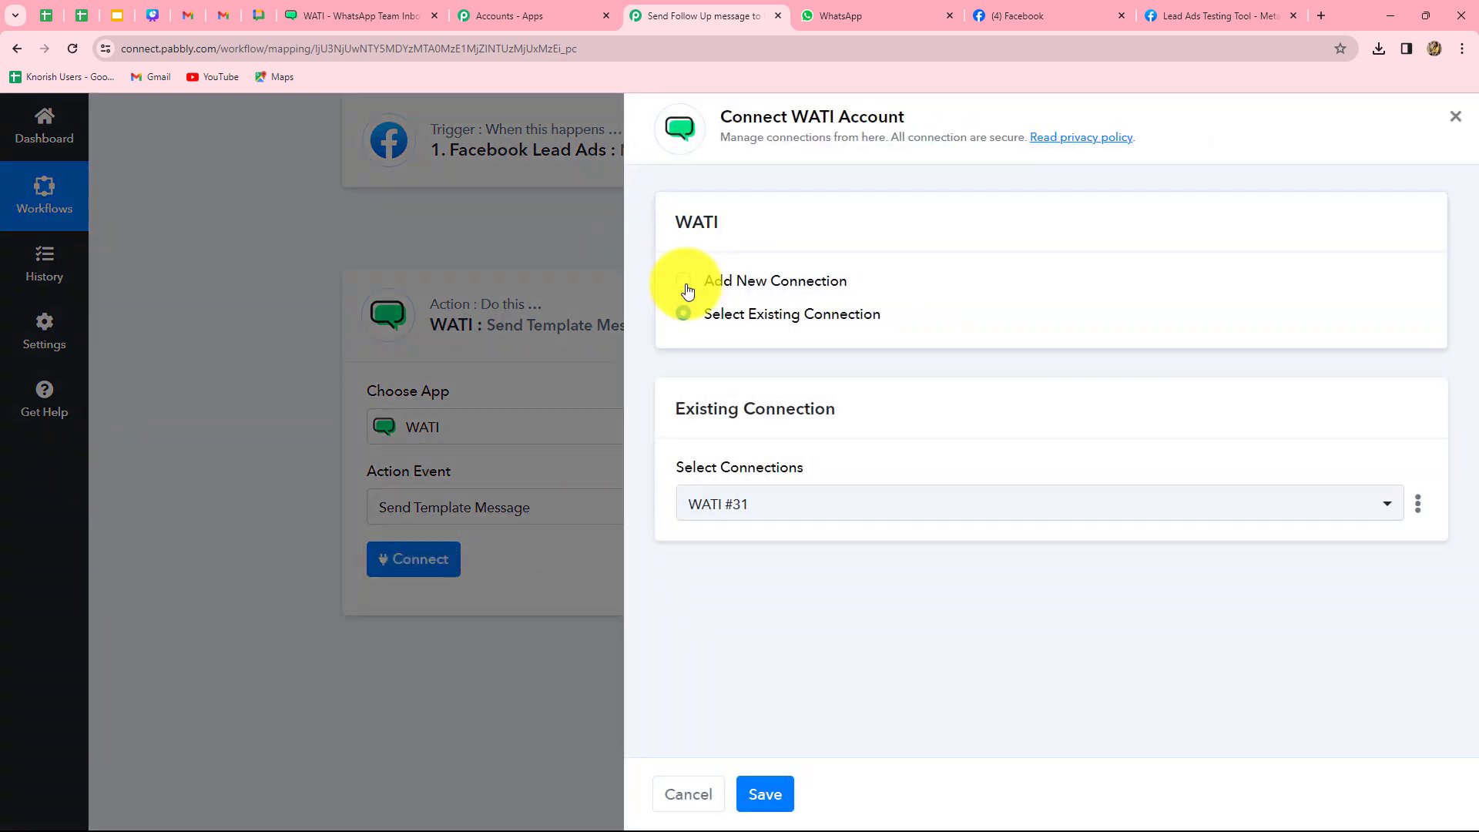
click(679, 281)
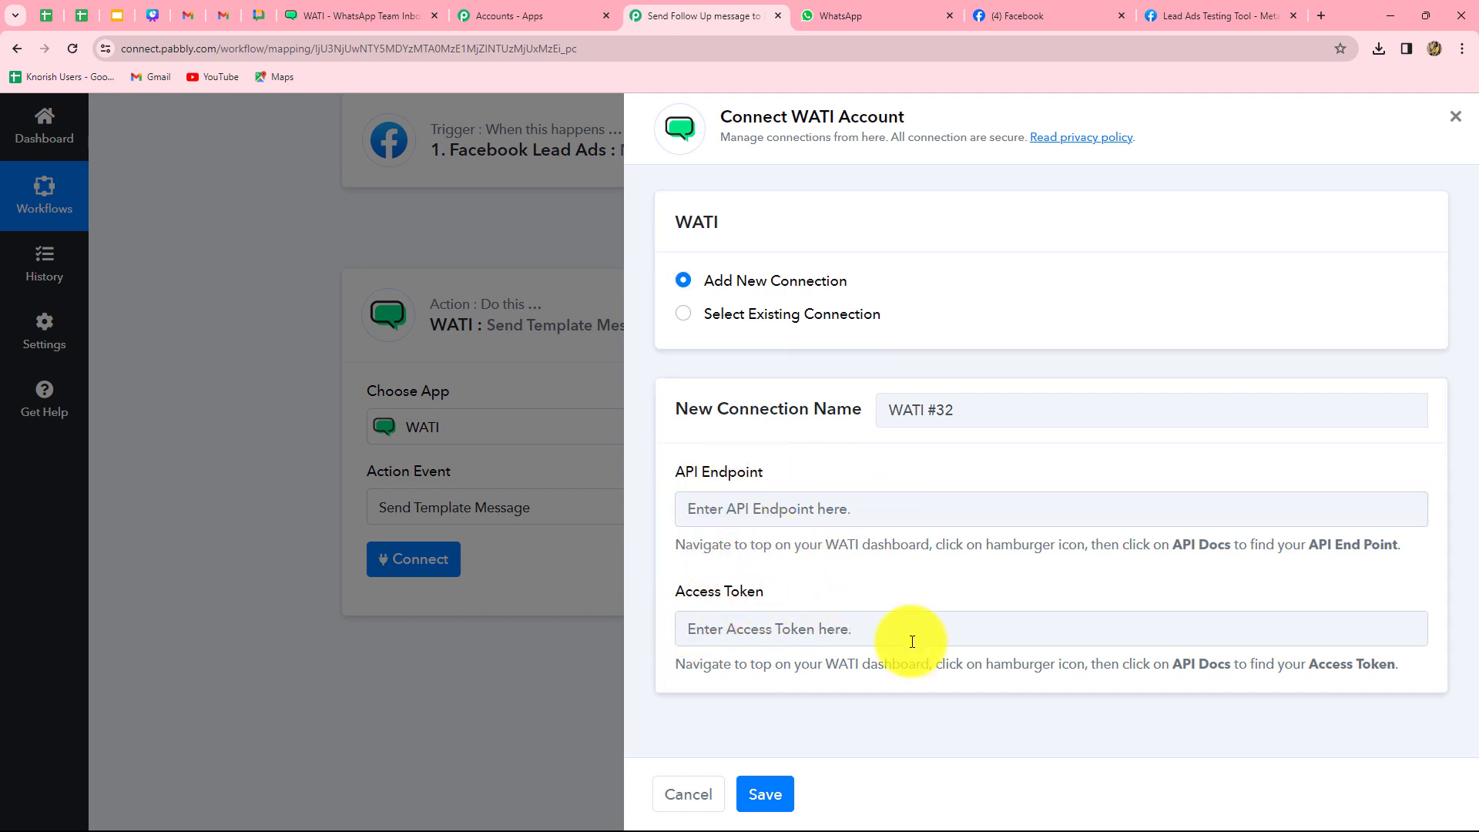
drag(673, 544, 1375, 583)
click(1299, 589)
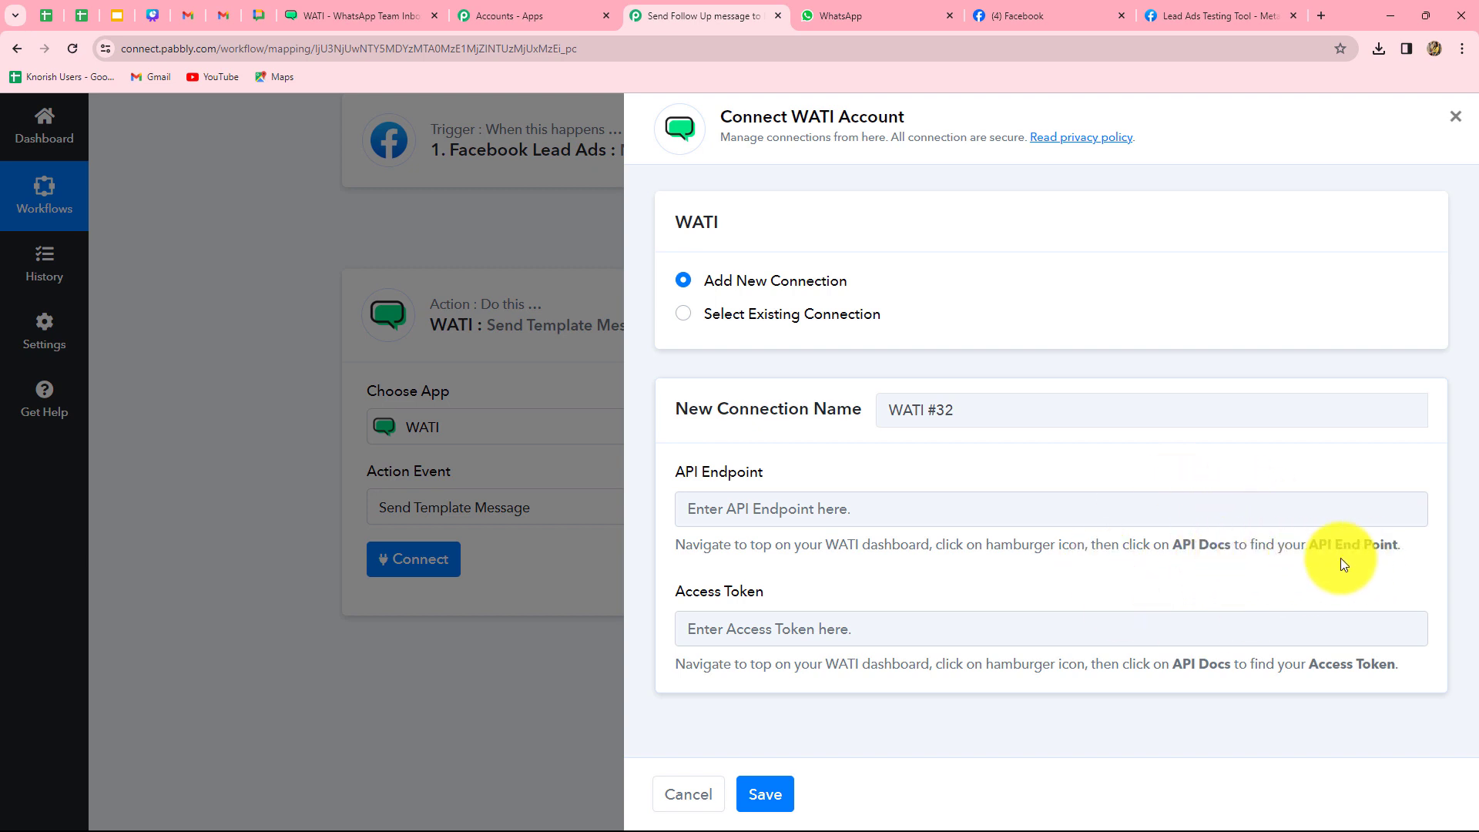
Copy the API endpoint from WATI's API documentation page and enter it in the new connection in Pabbly Connect
click(288, 18)
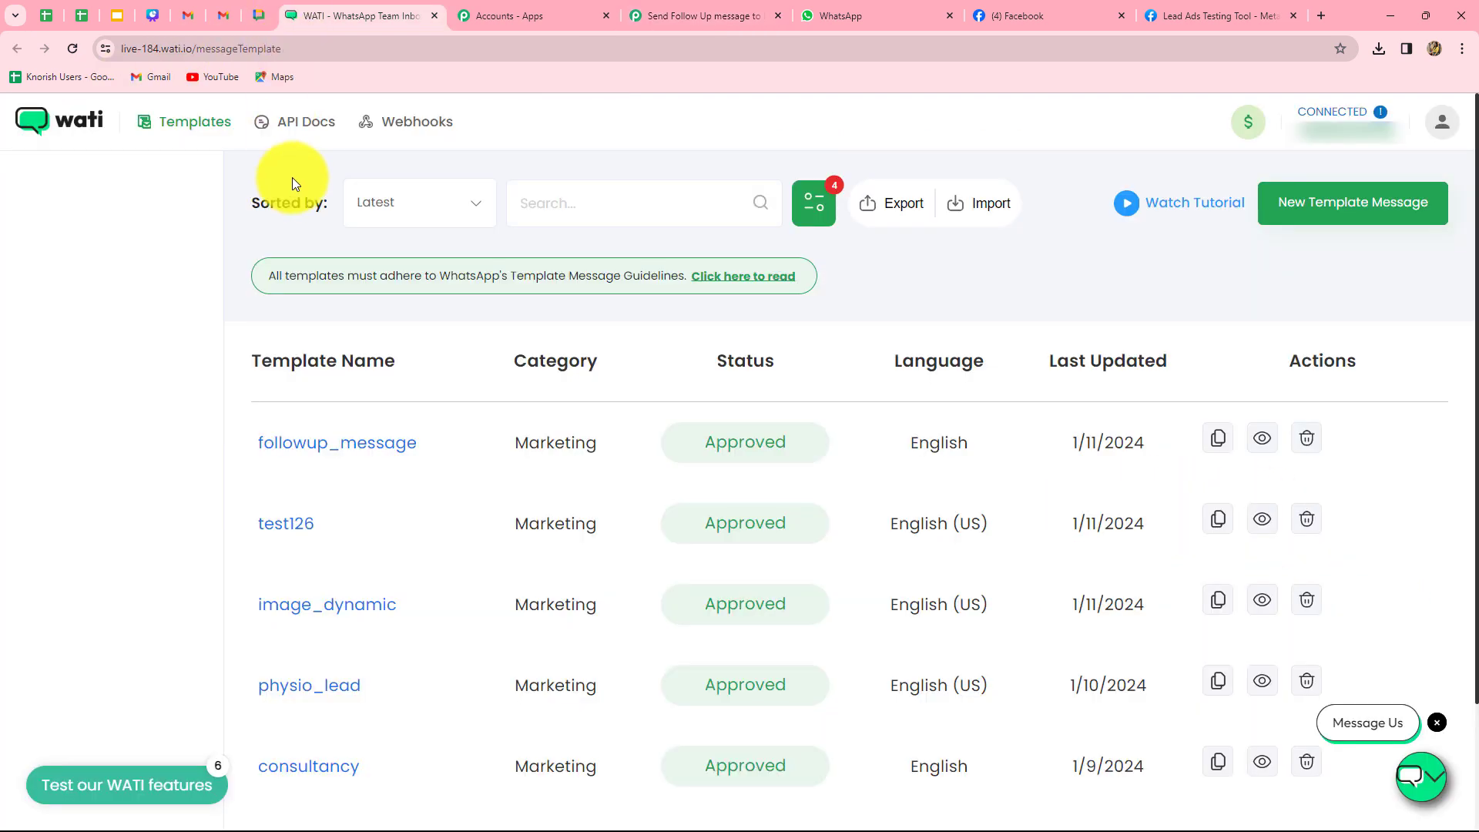
click(287, 125)
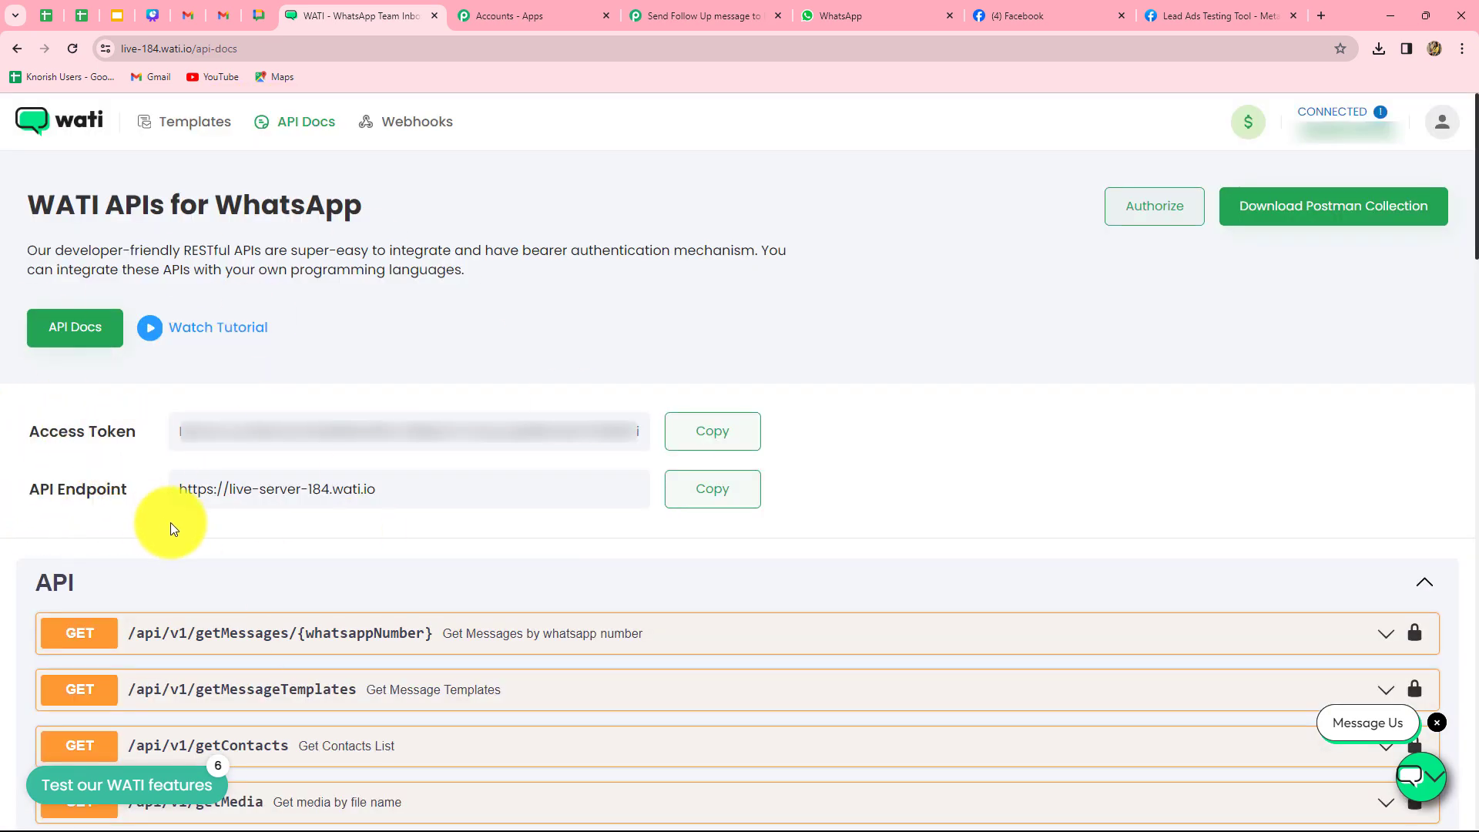
scroll(169, 522, down, 1)
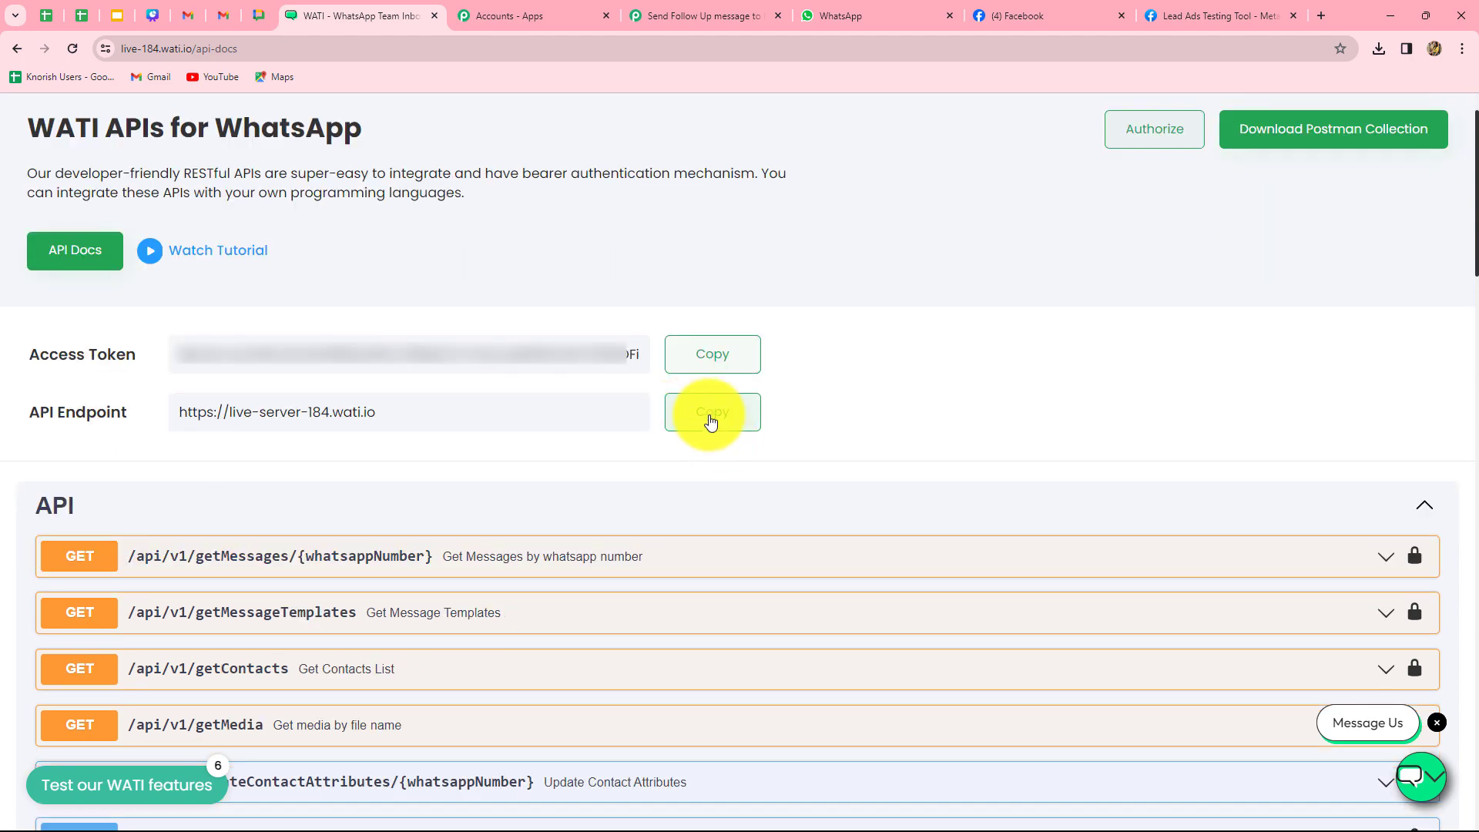
click(711, 416)
click(686, 15)
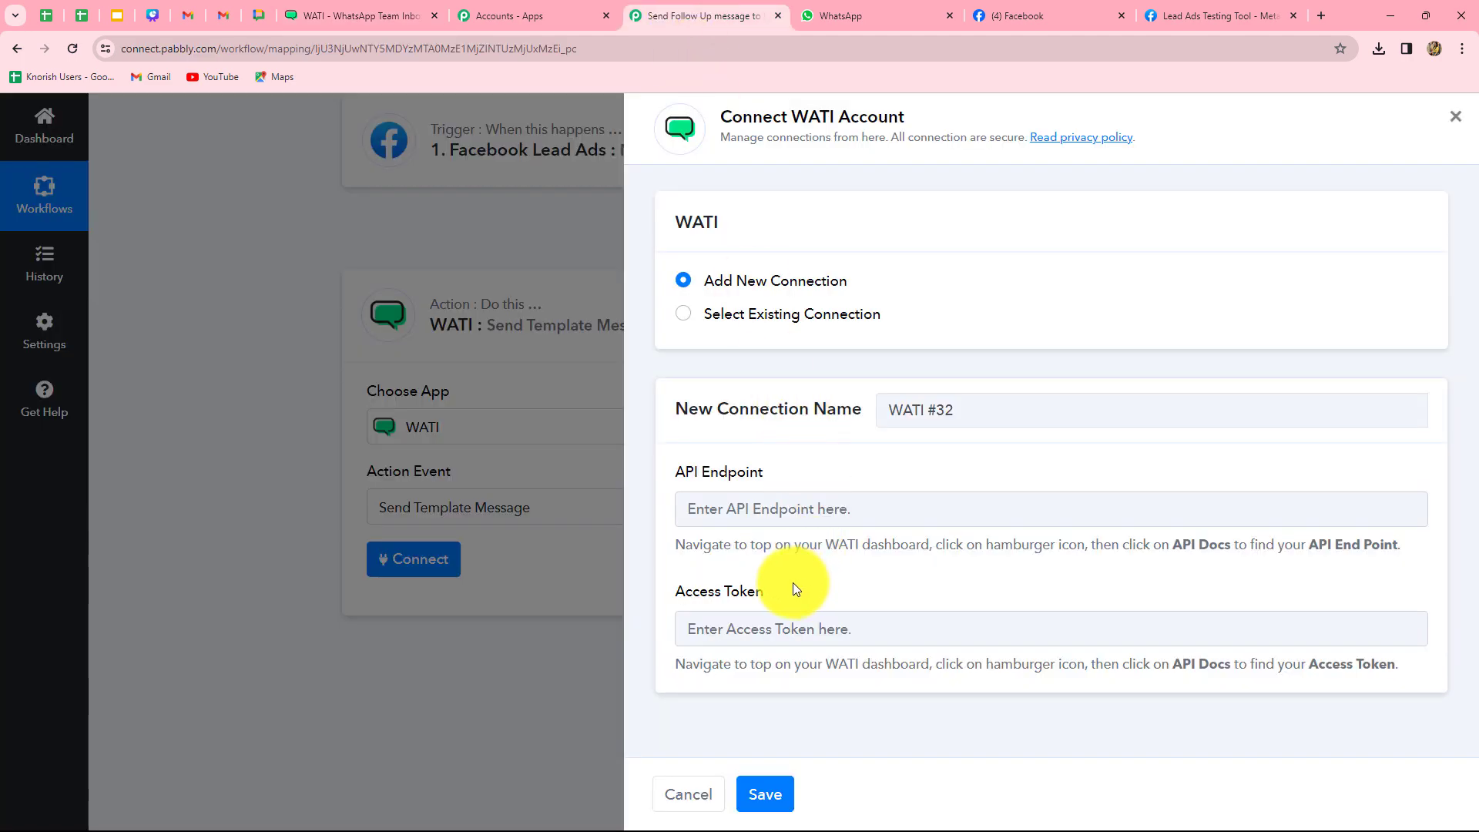
Copy the access token from WATI, paste it into the Access Token field in Pabbly Connect, and save the connection
click(354, 16)
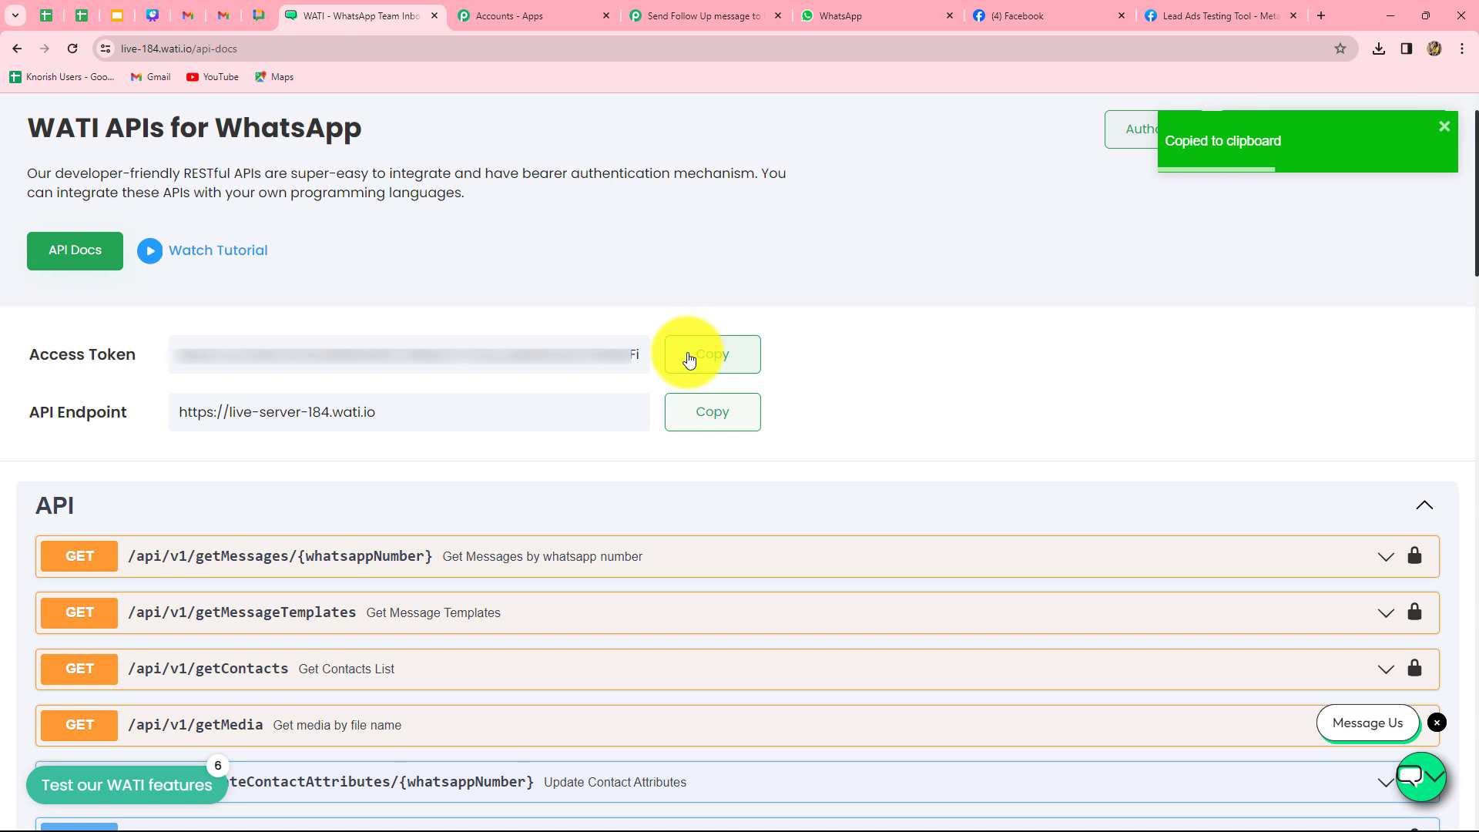
click(691, 354)
click(628, 10)
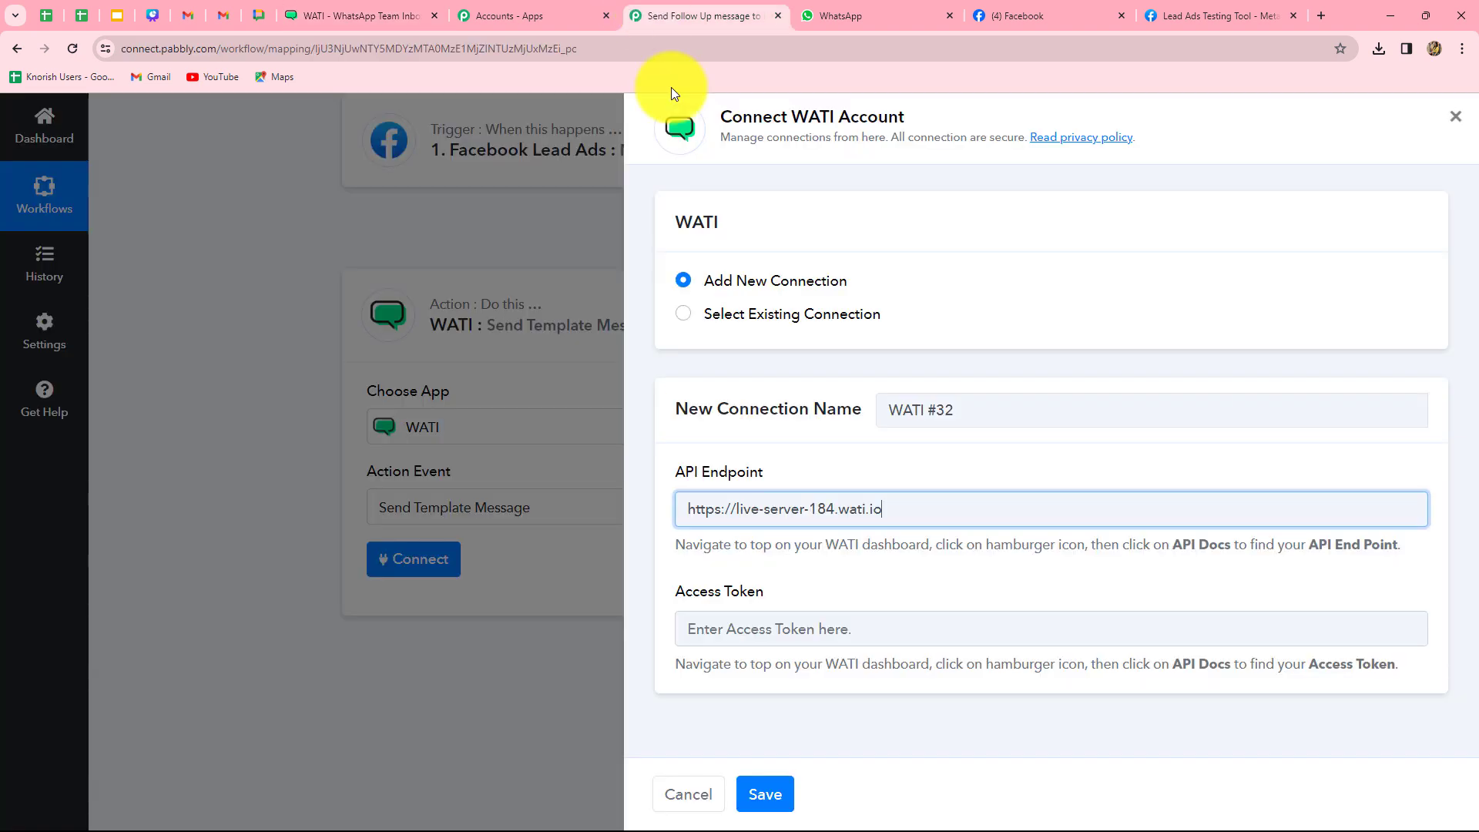
click(717, 628)
key(ctrl+v)
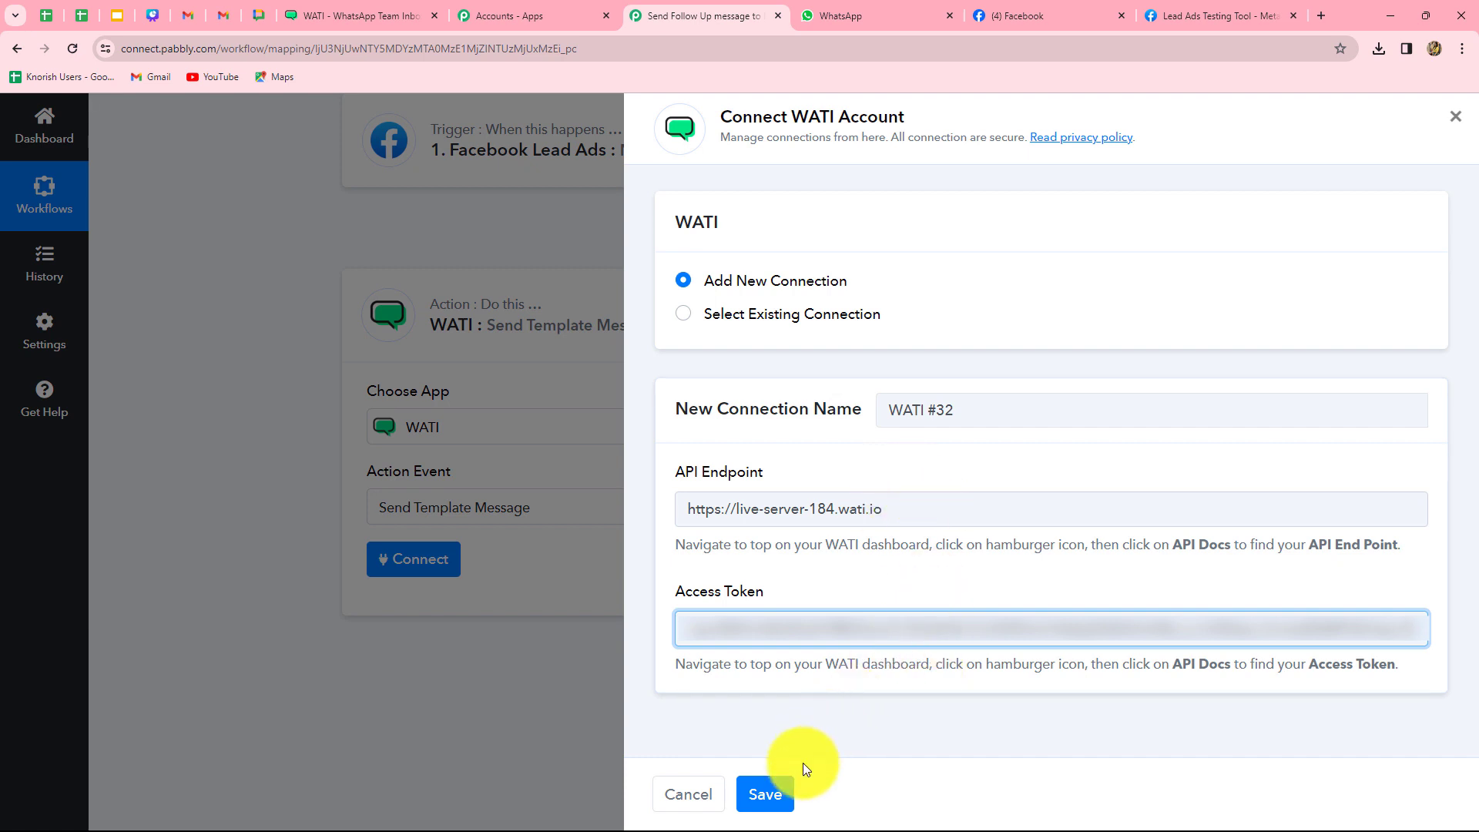
click(777, 792)
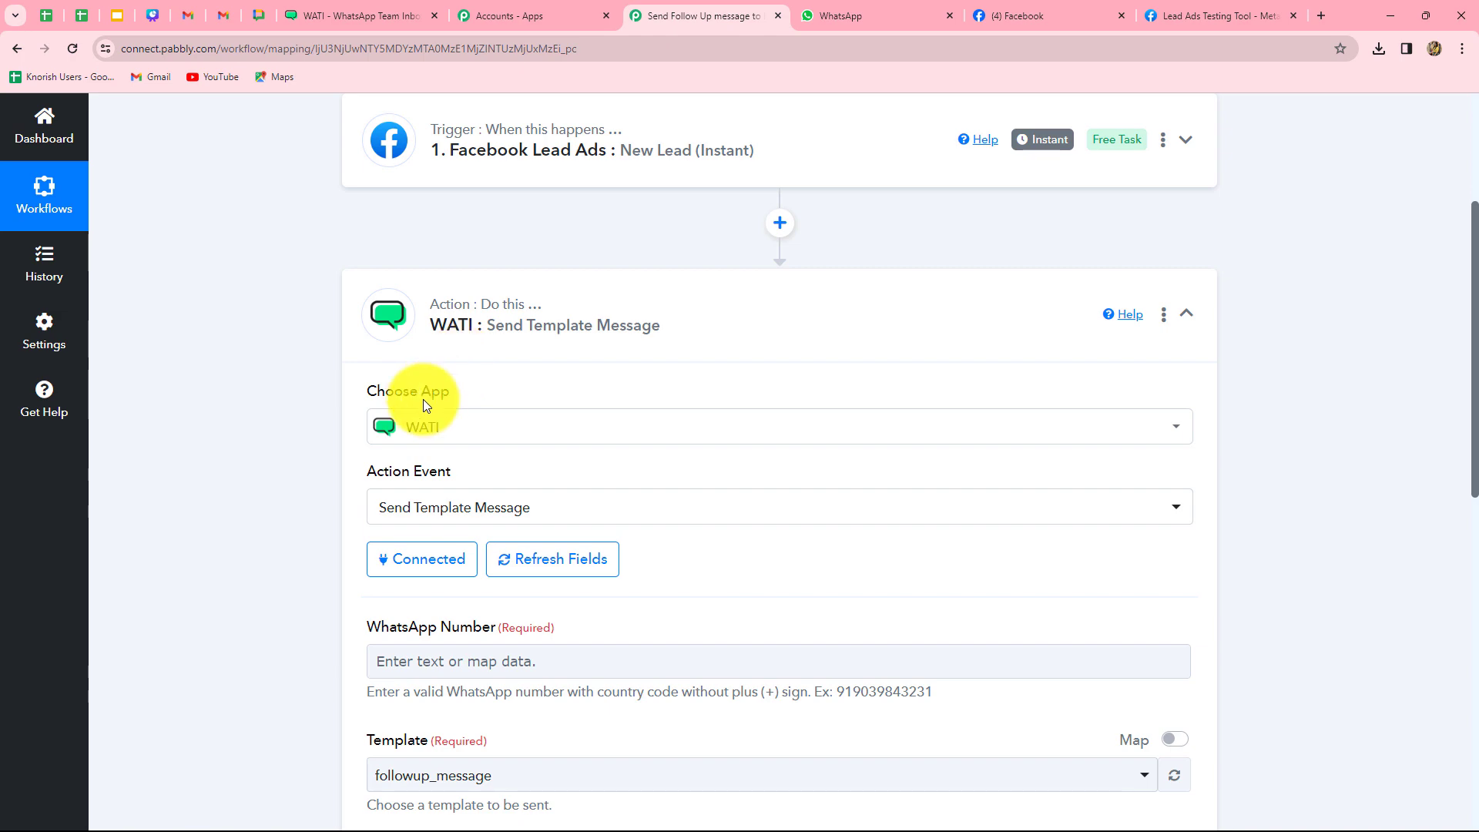
Map the WhatsApp Number field to the Res4 Contact Number value from the Facebook Lead Ads trigger
scroll(616, 594, down, 4)
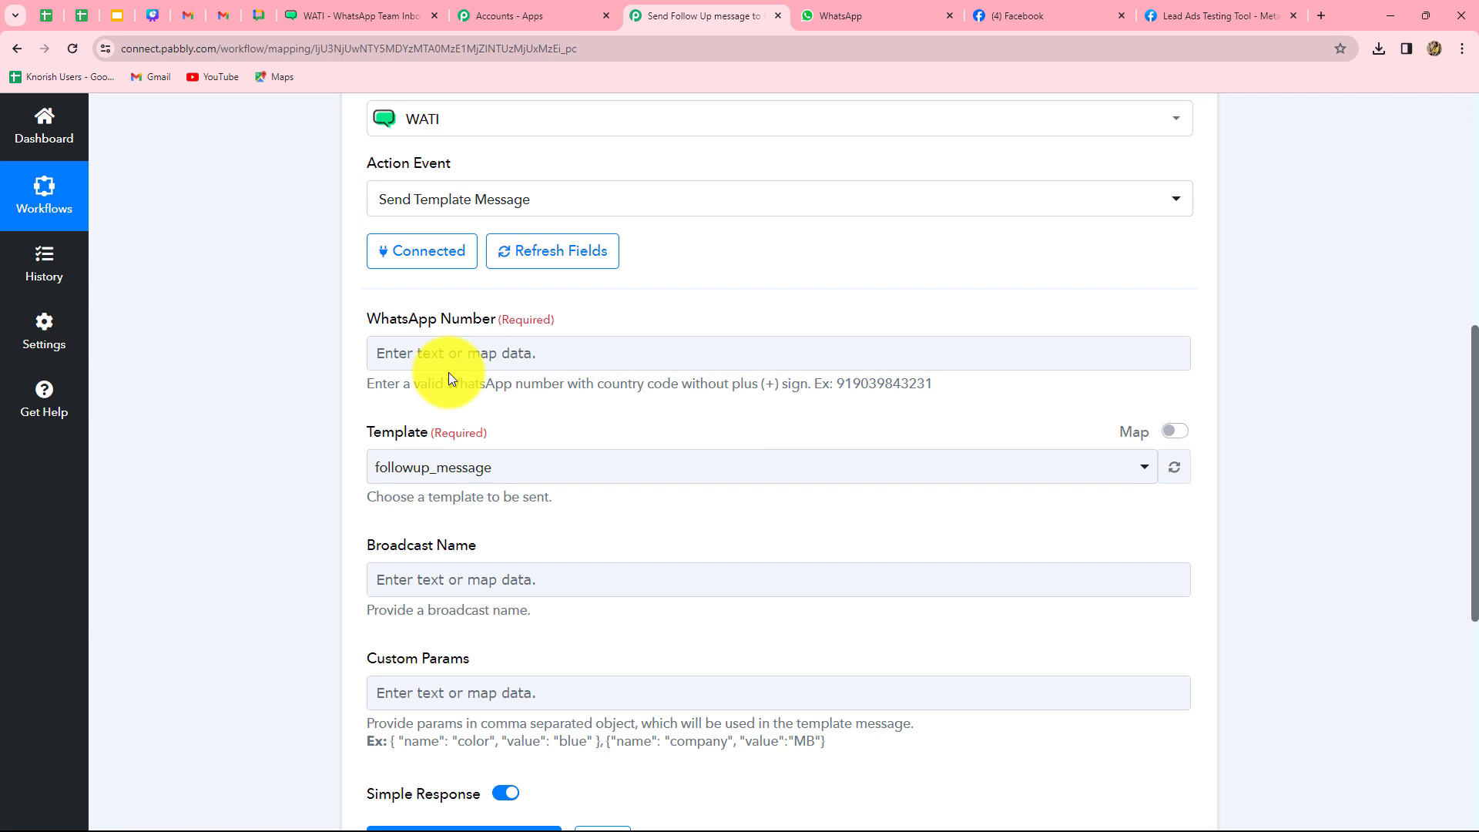
scroll(449, 377, down, 2)
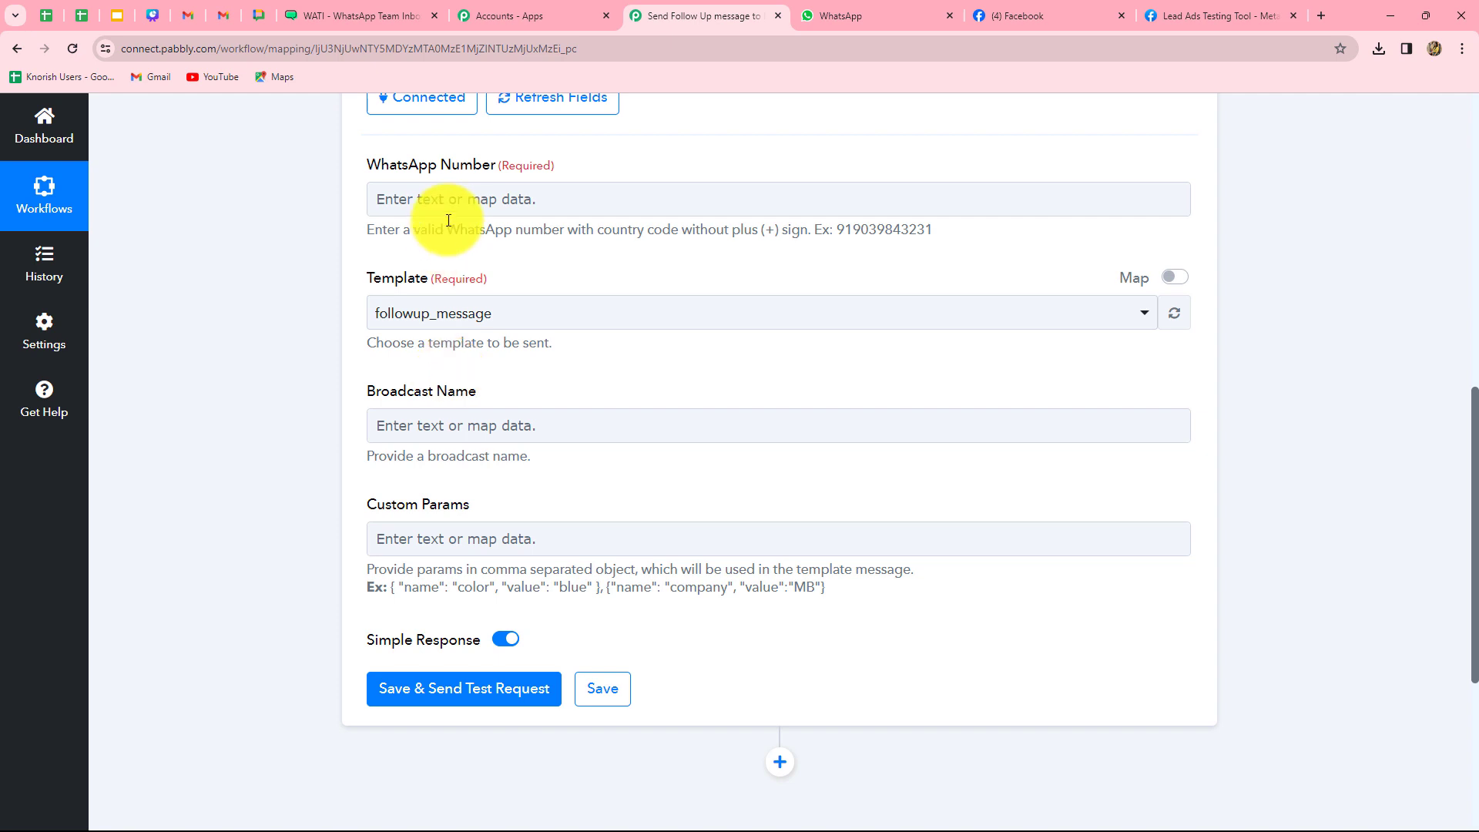
click(463, 198)
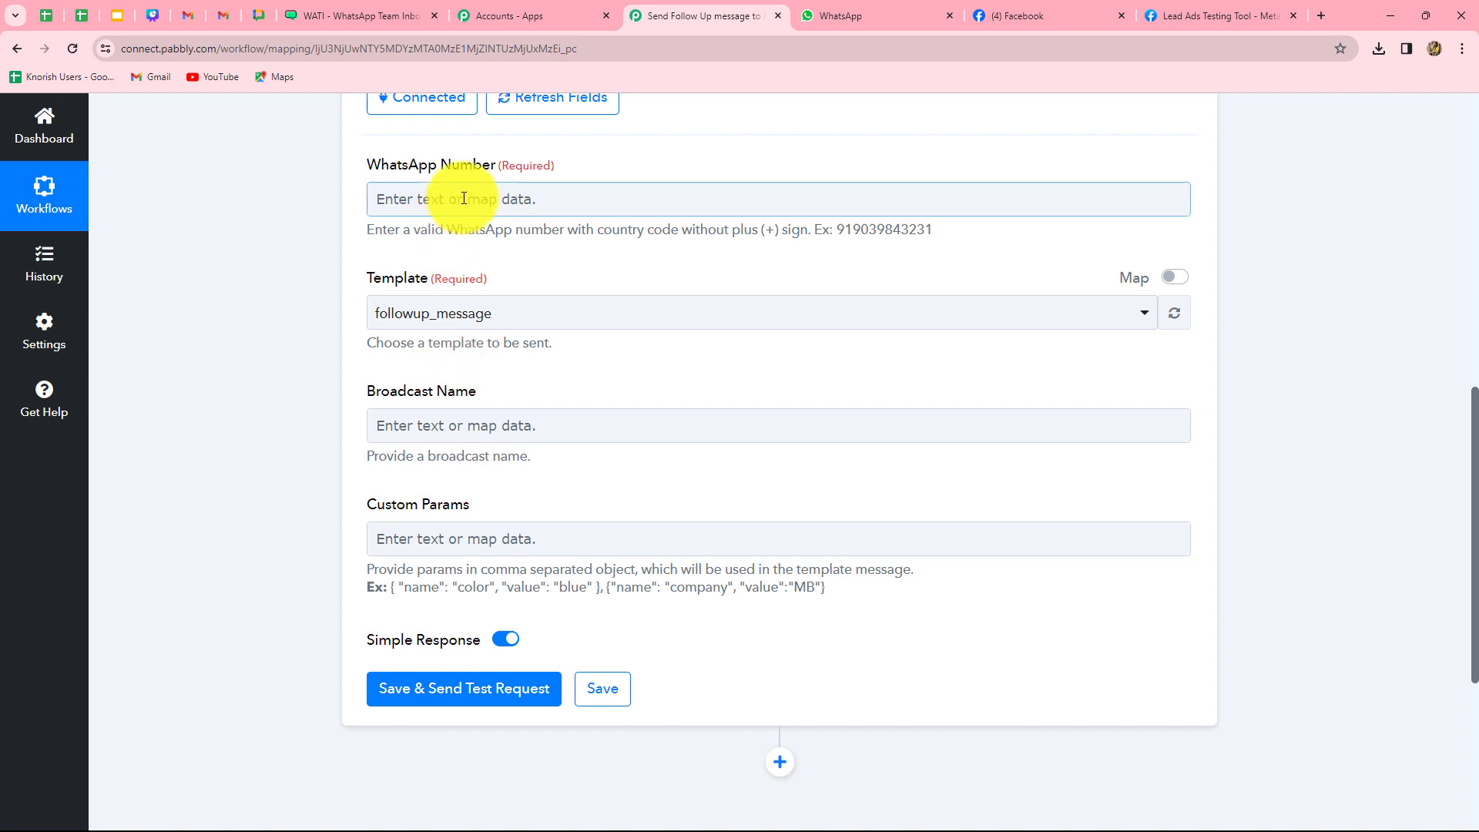
click(463, 198)
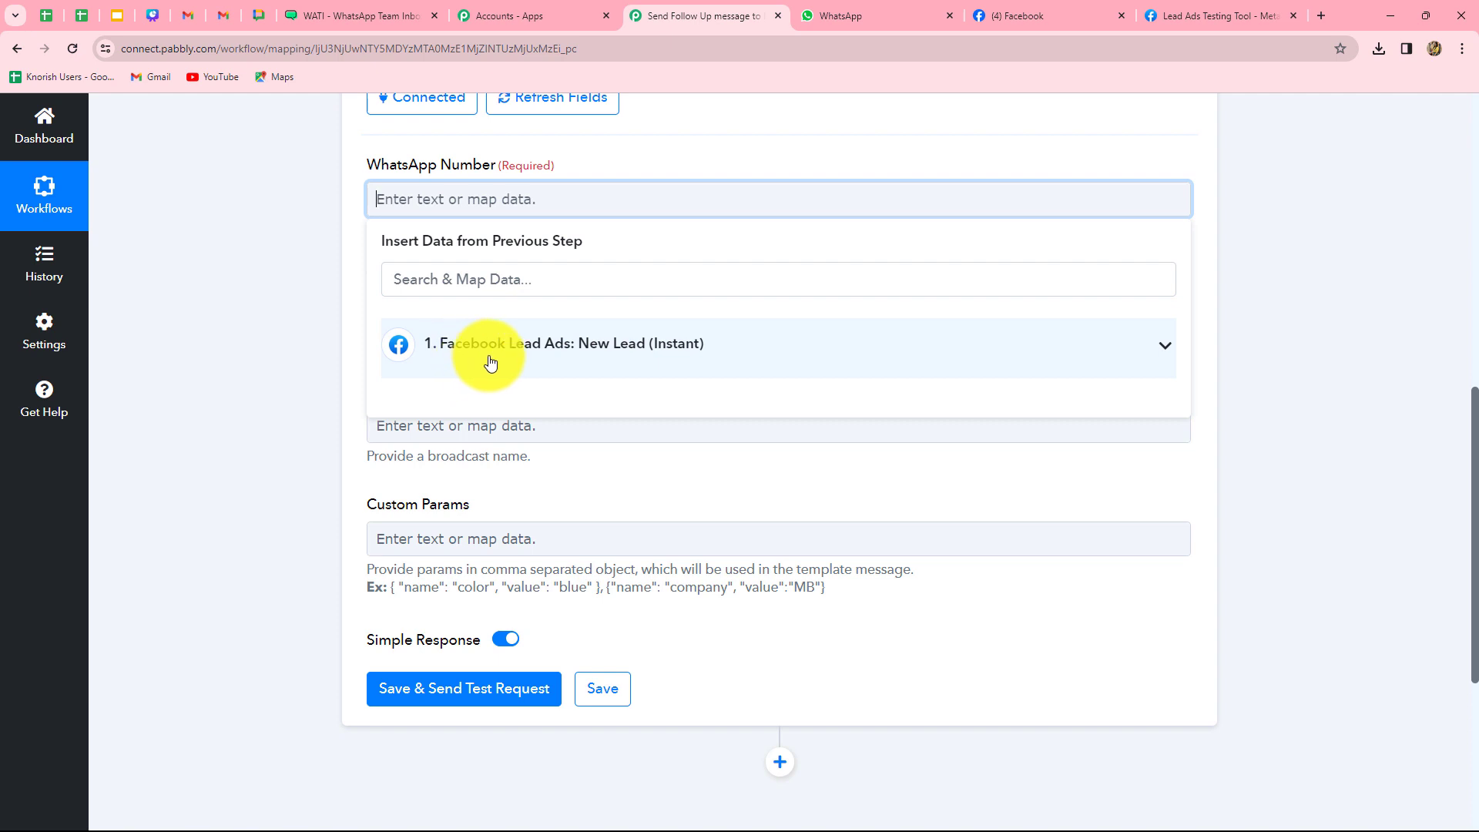
click(611, 352)
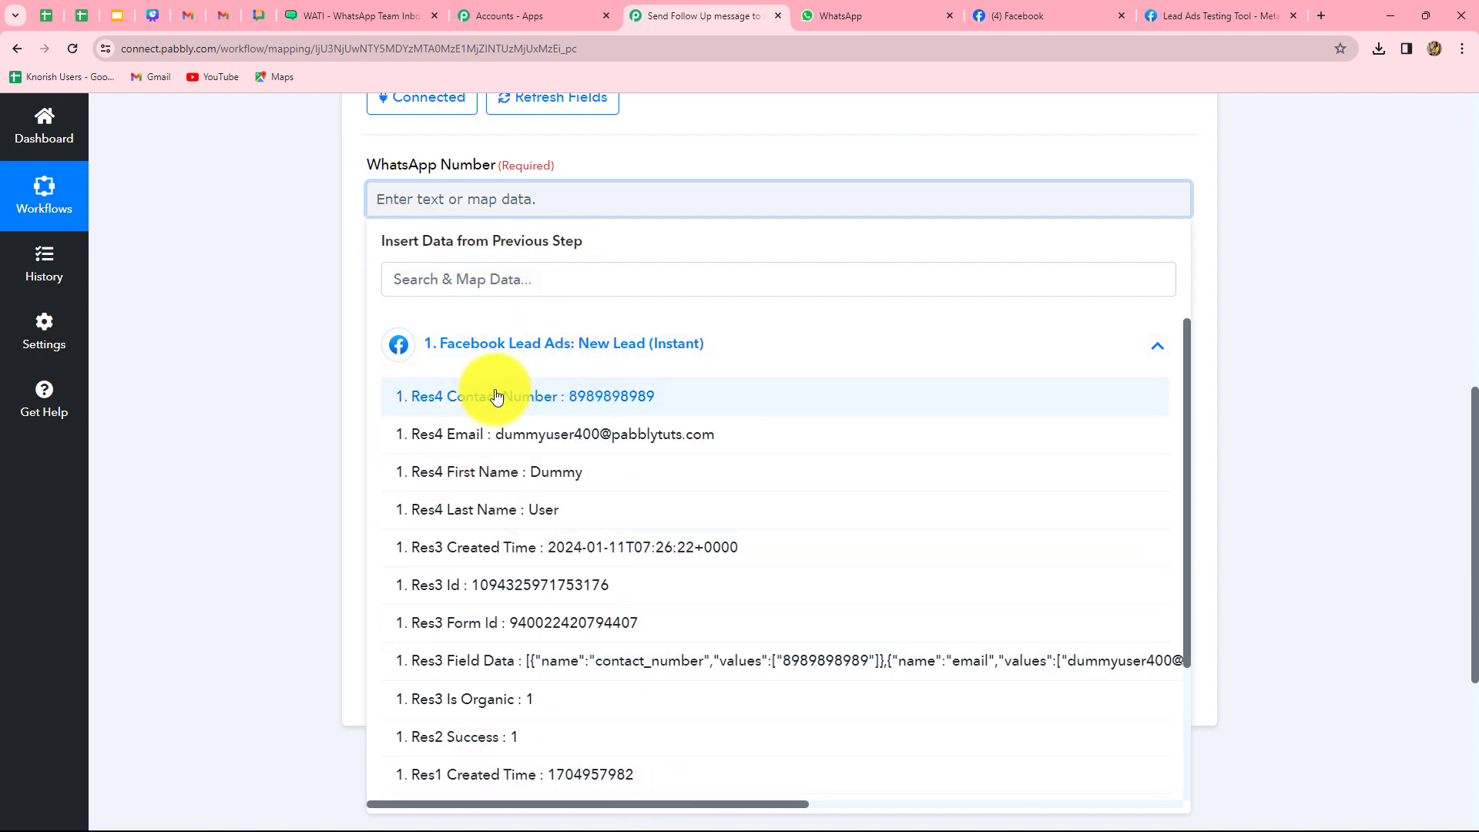
click(616, 396)
click(1348, 413)
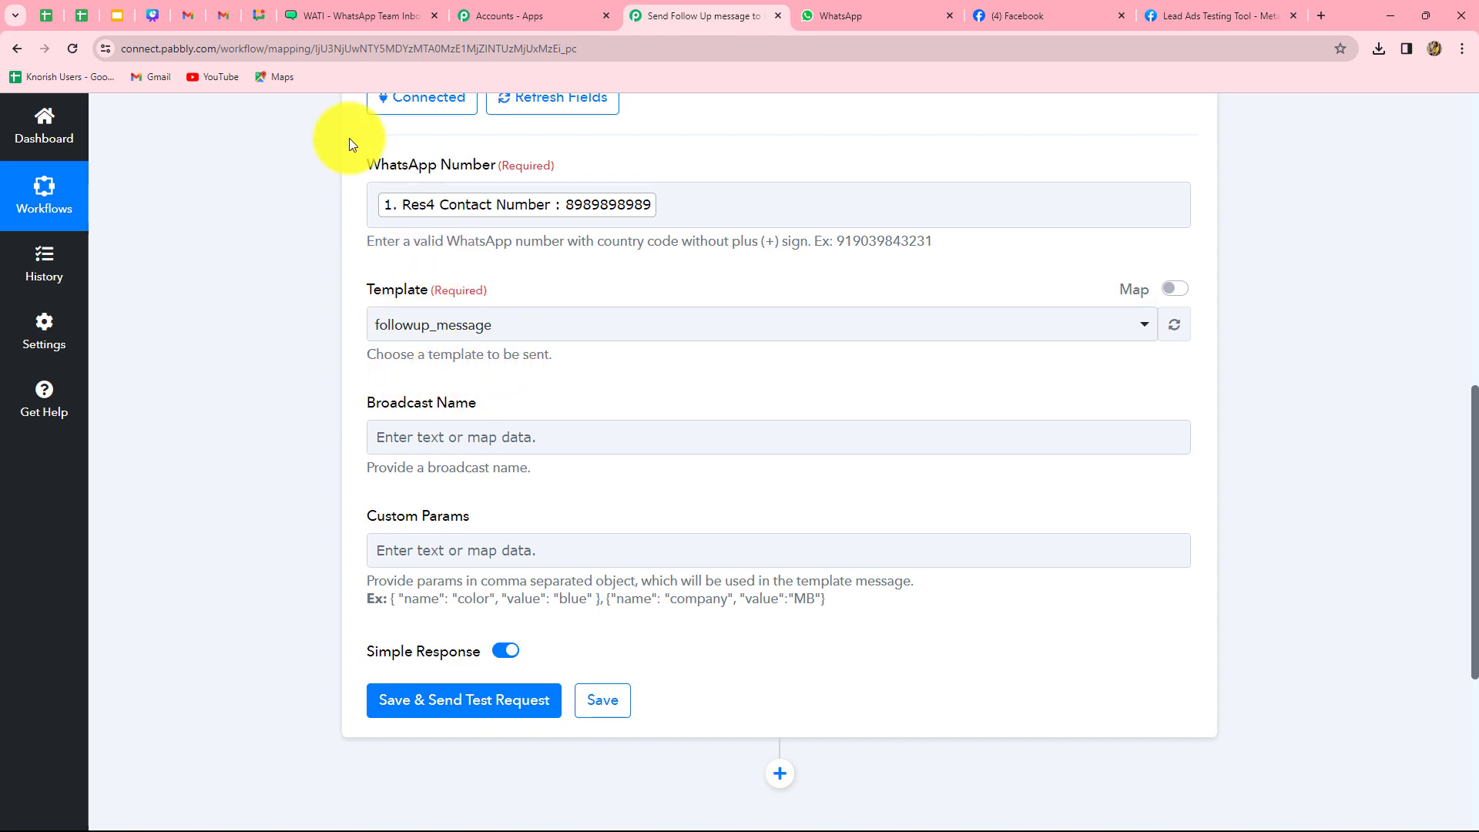
Switch to WATI and examine the followup_message template's title, body, footer, buttons and sample content
click(327, 16)
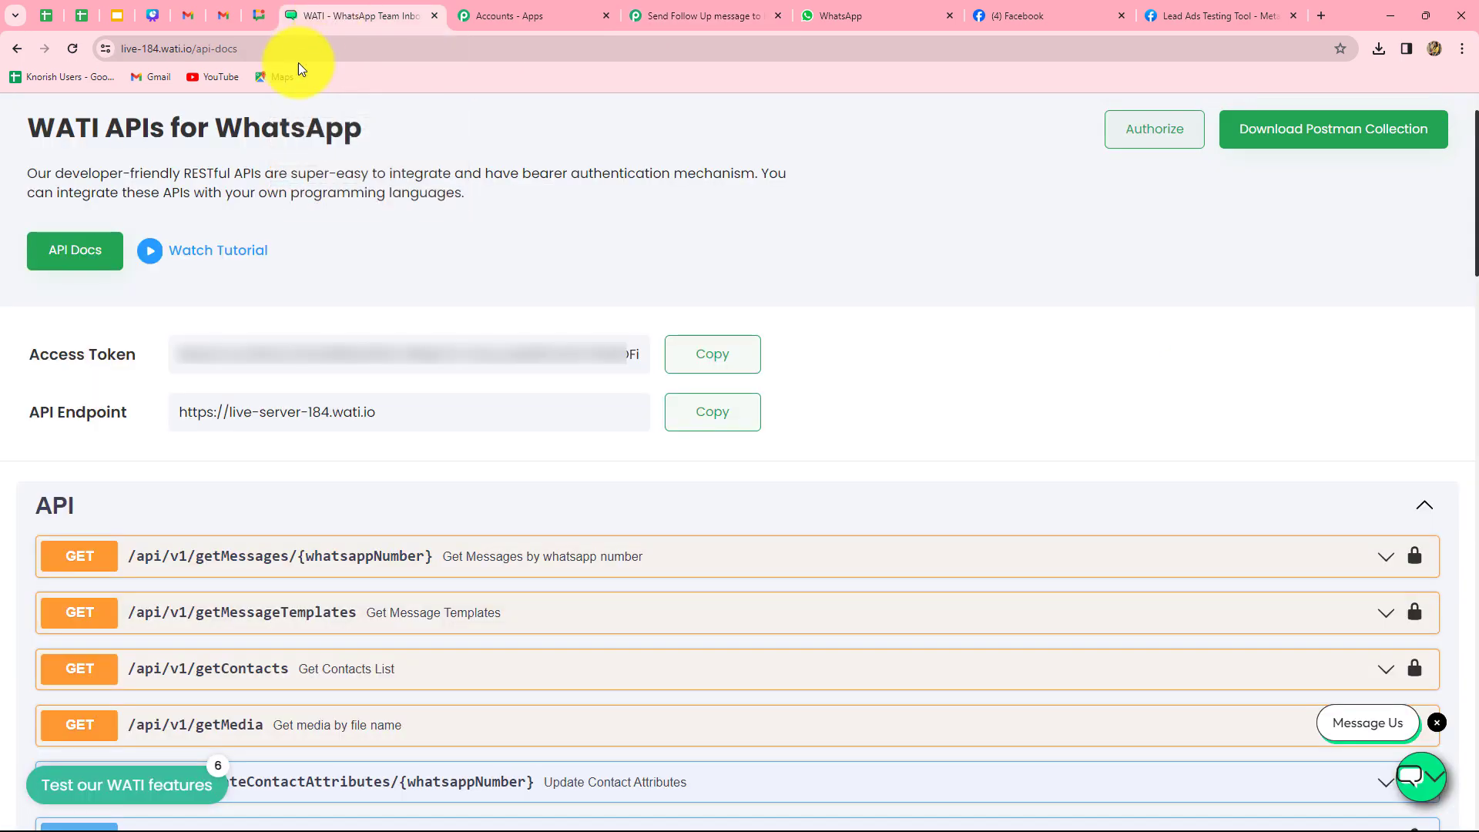
click(197, 120)
scroll(496, 303, down, 2)
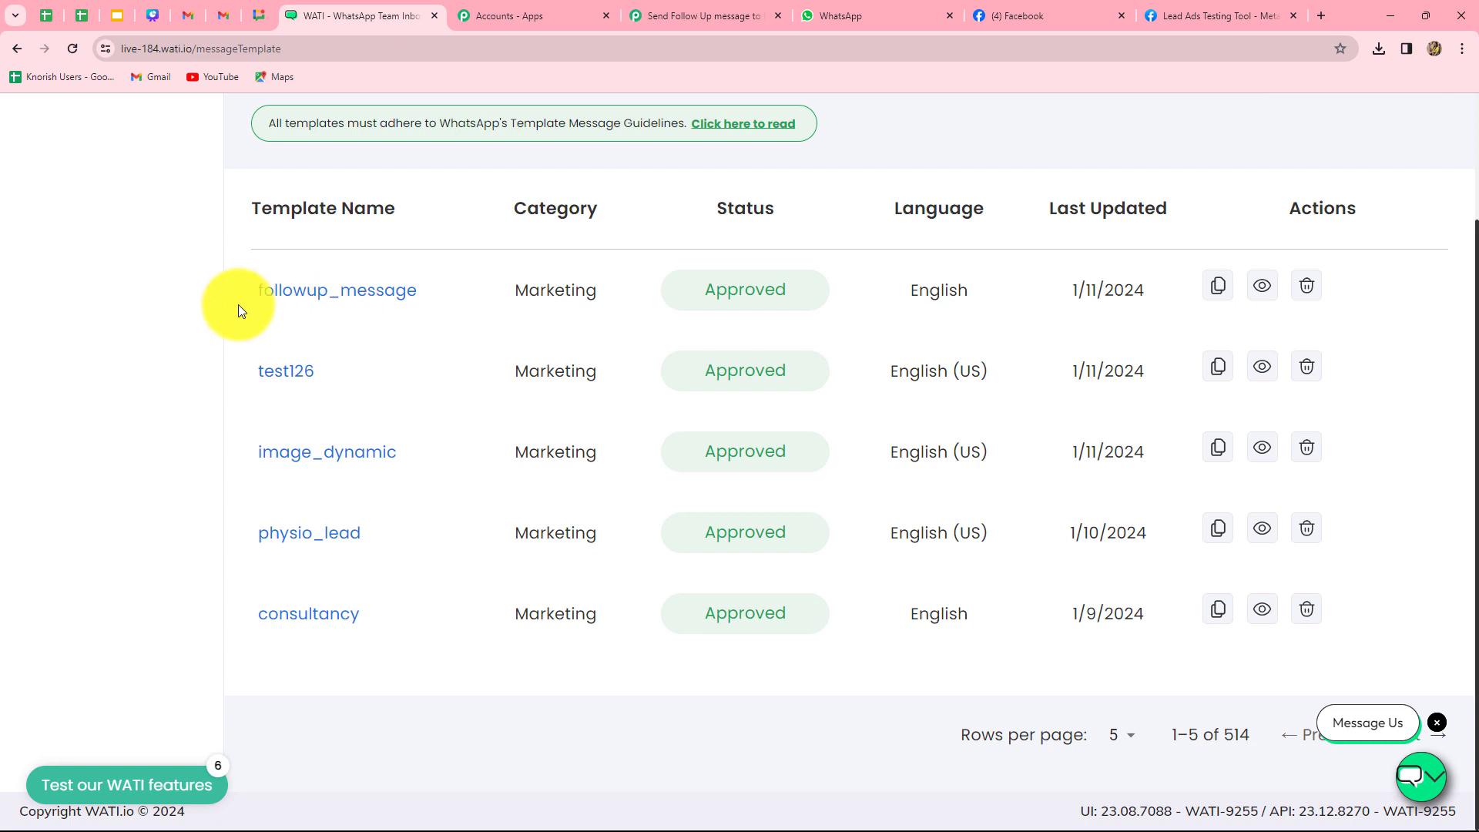
click(386, 291)
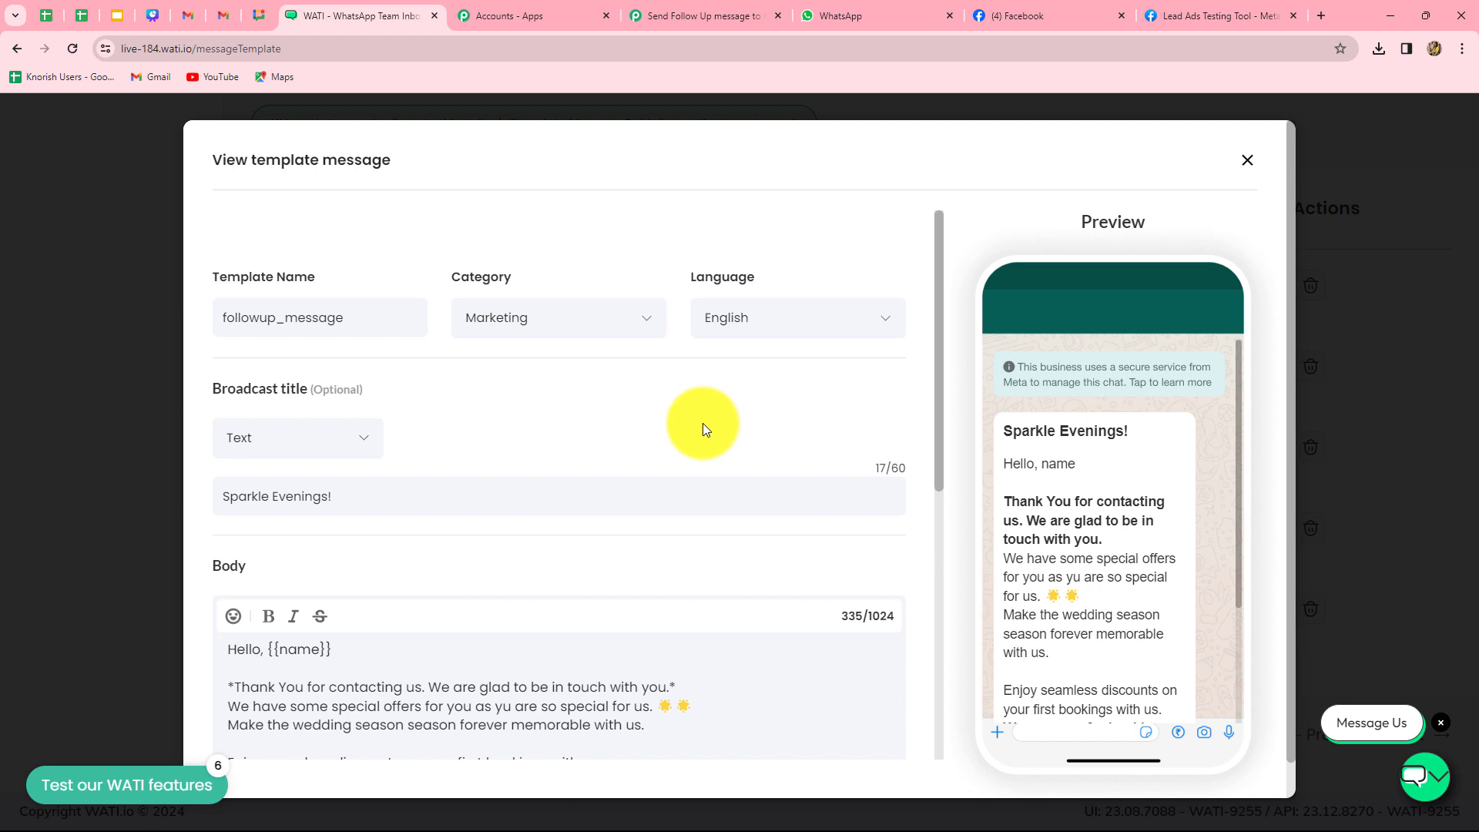
scroll(702, 422, down, 2)
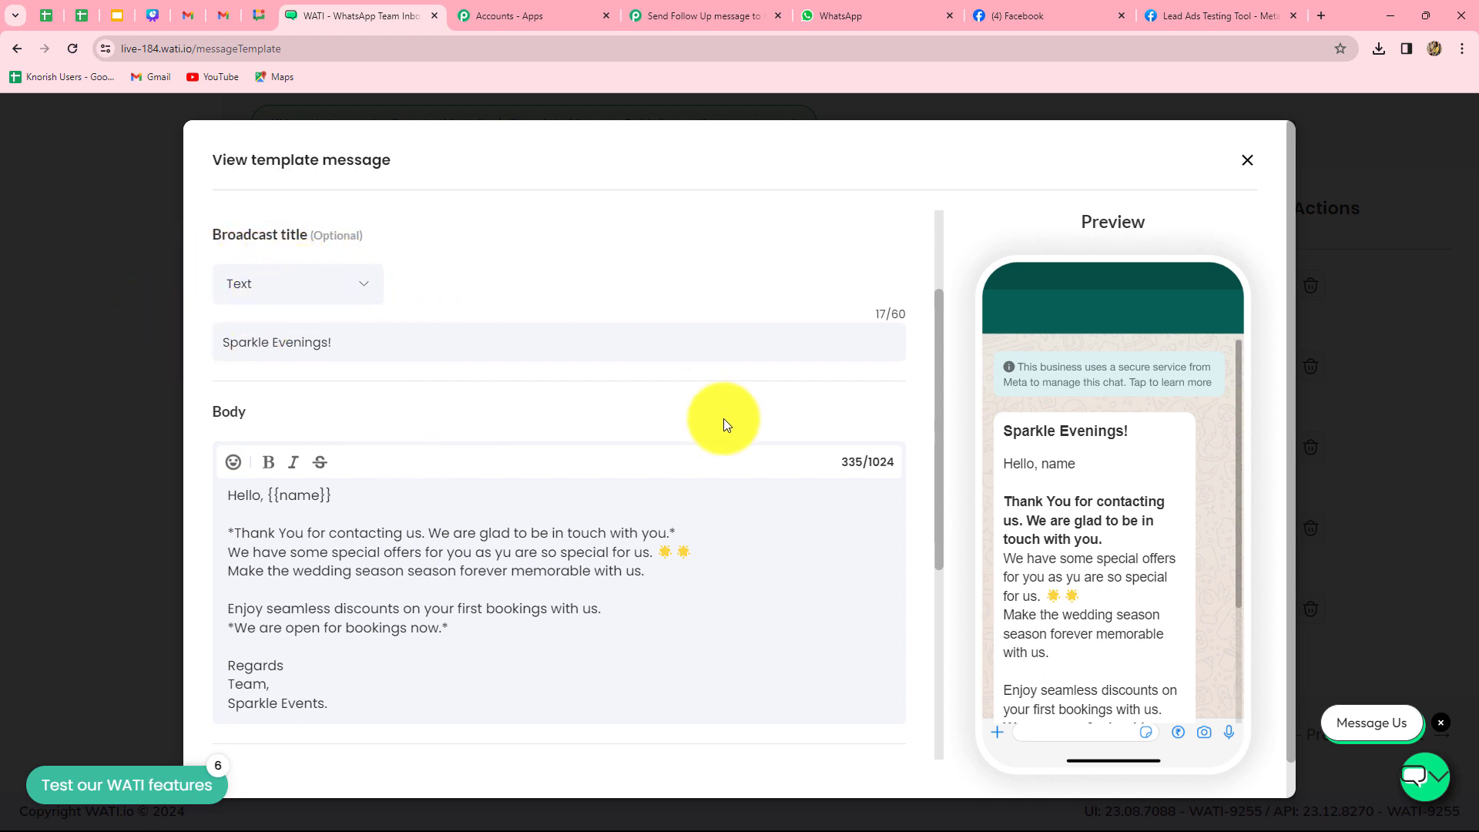
scroll(723, 424, down, 3)
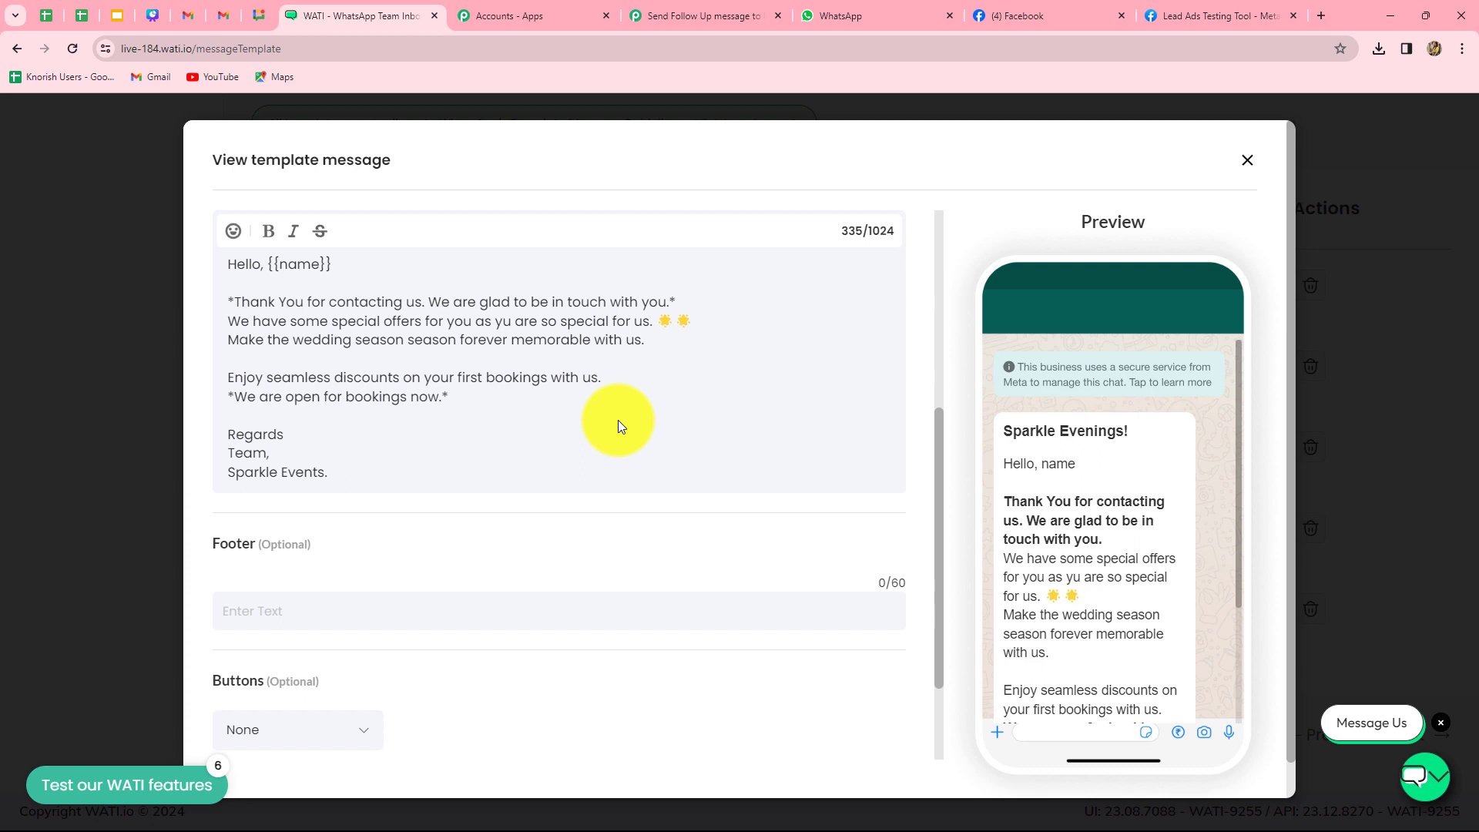
scroll(617, 419, up, 1)
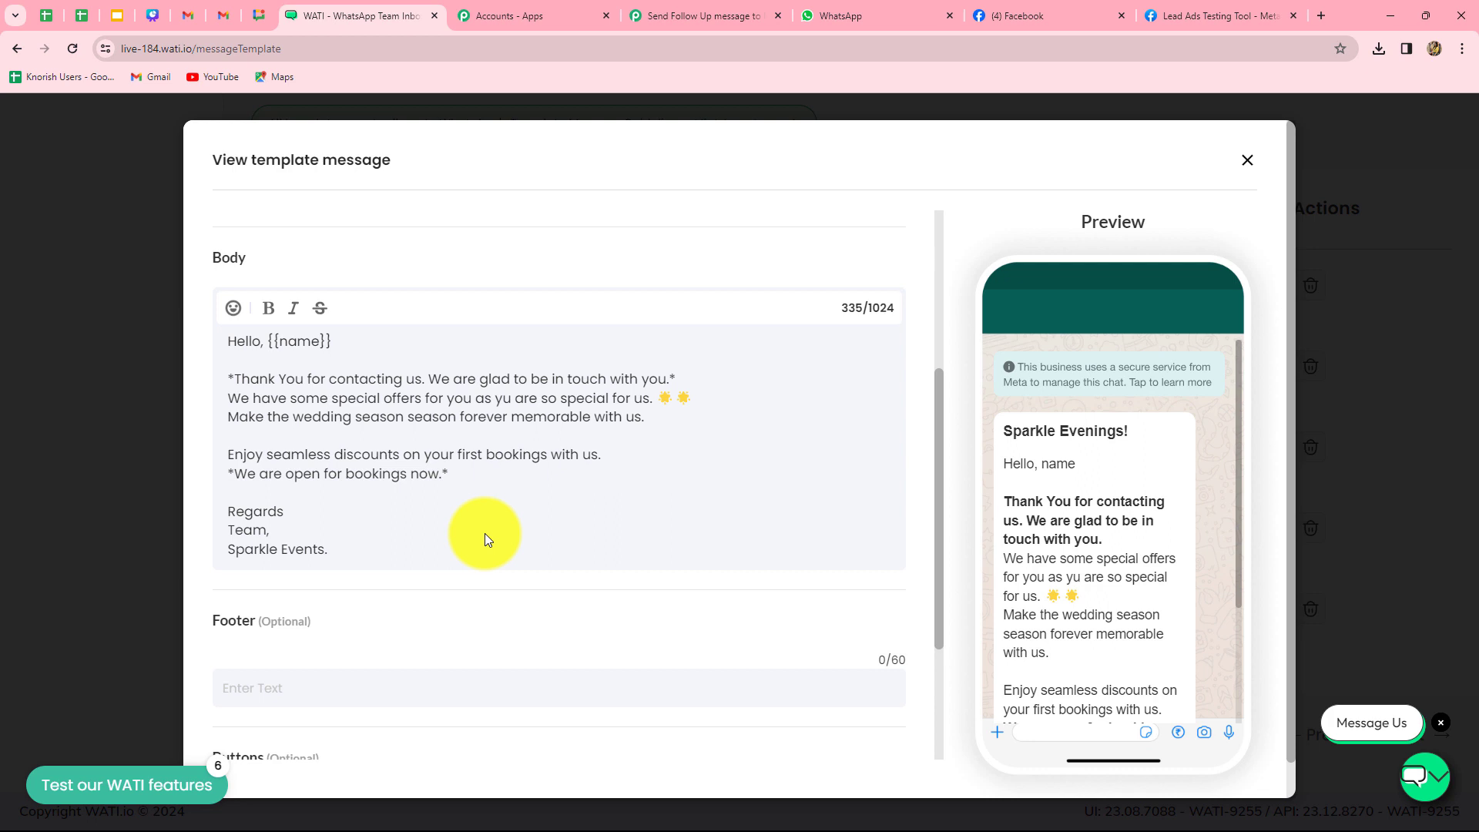
scroll(484, 533, down, 3)
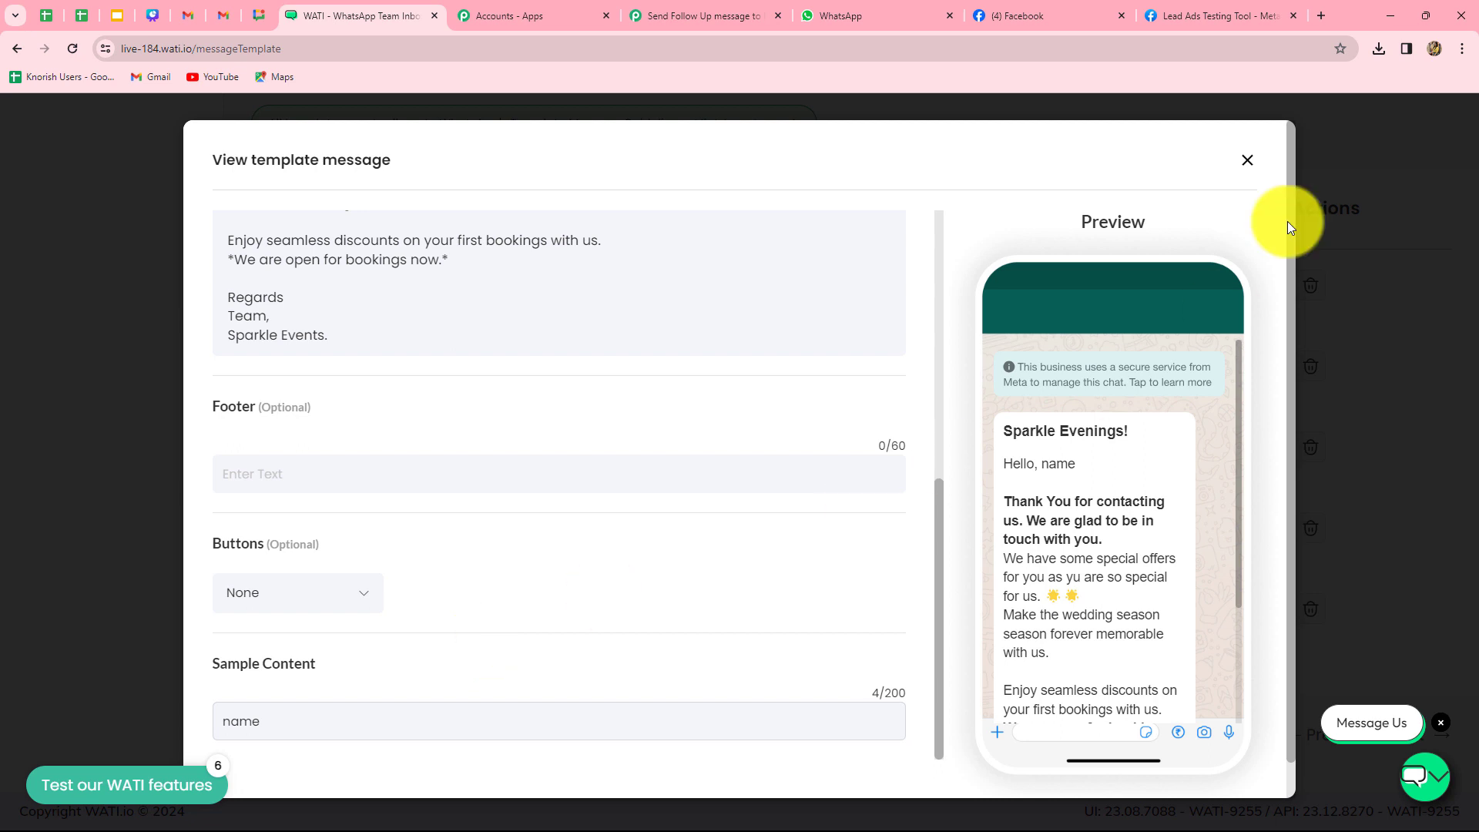
click(1246, 160)
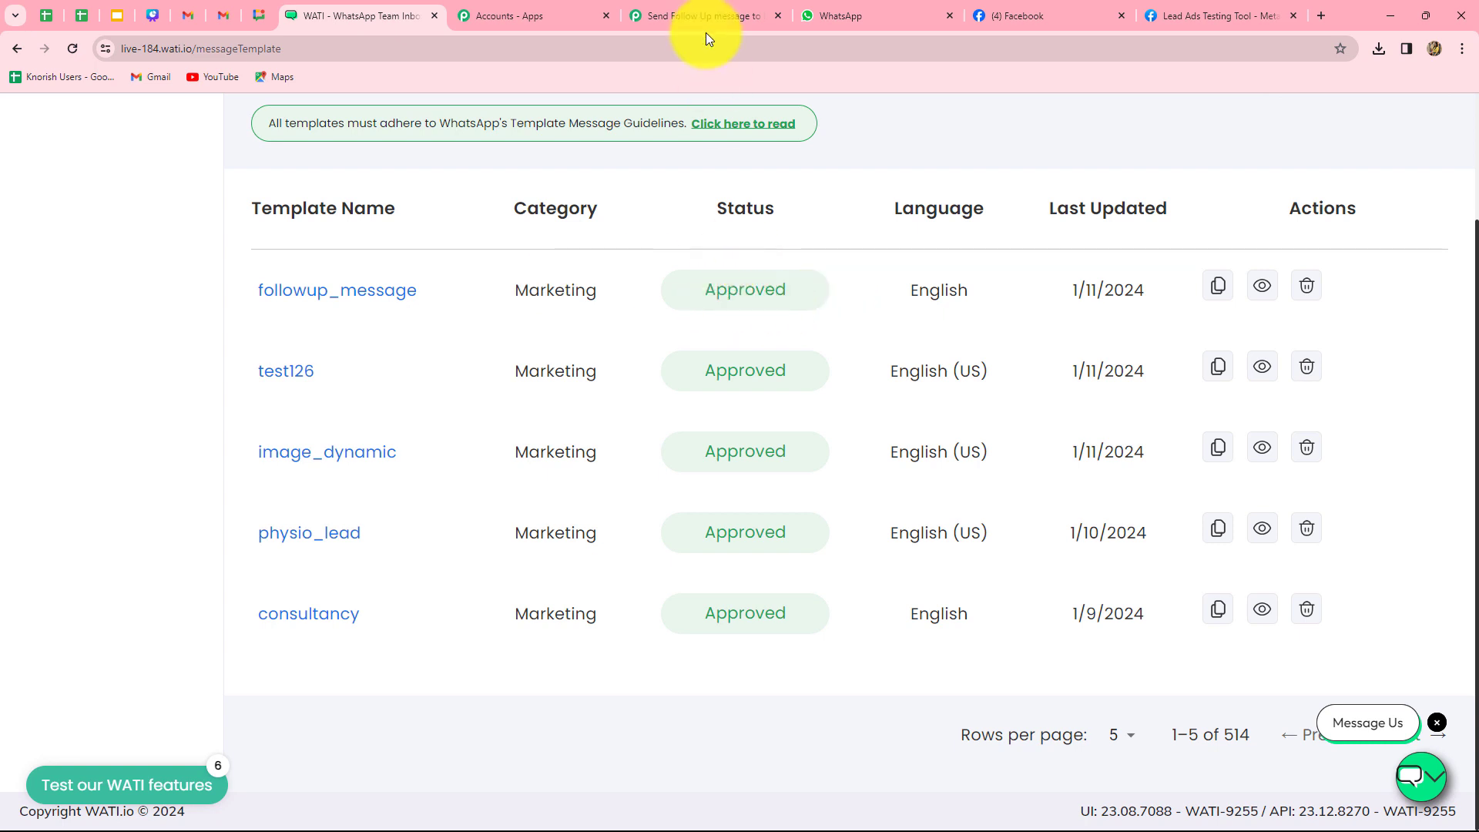
Return to the Pabbly Connect workflow and check the template selection, keeping followup_message
click(703, 12)
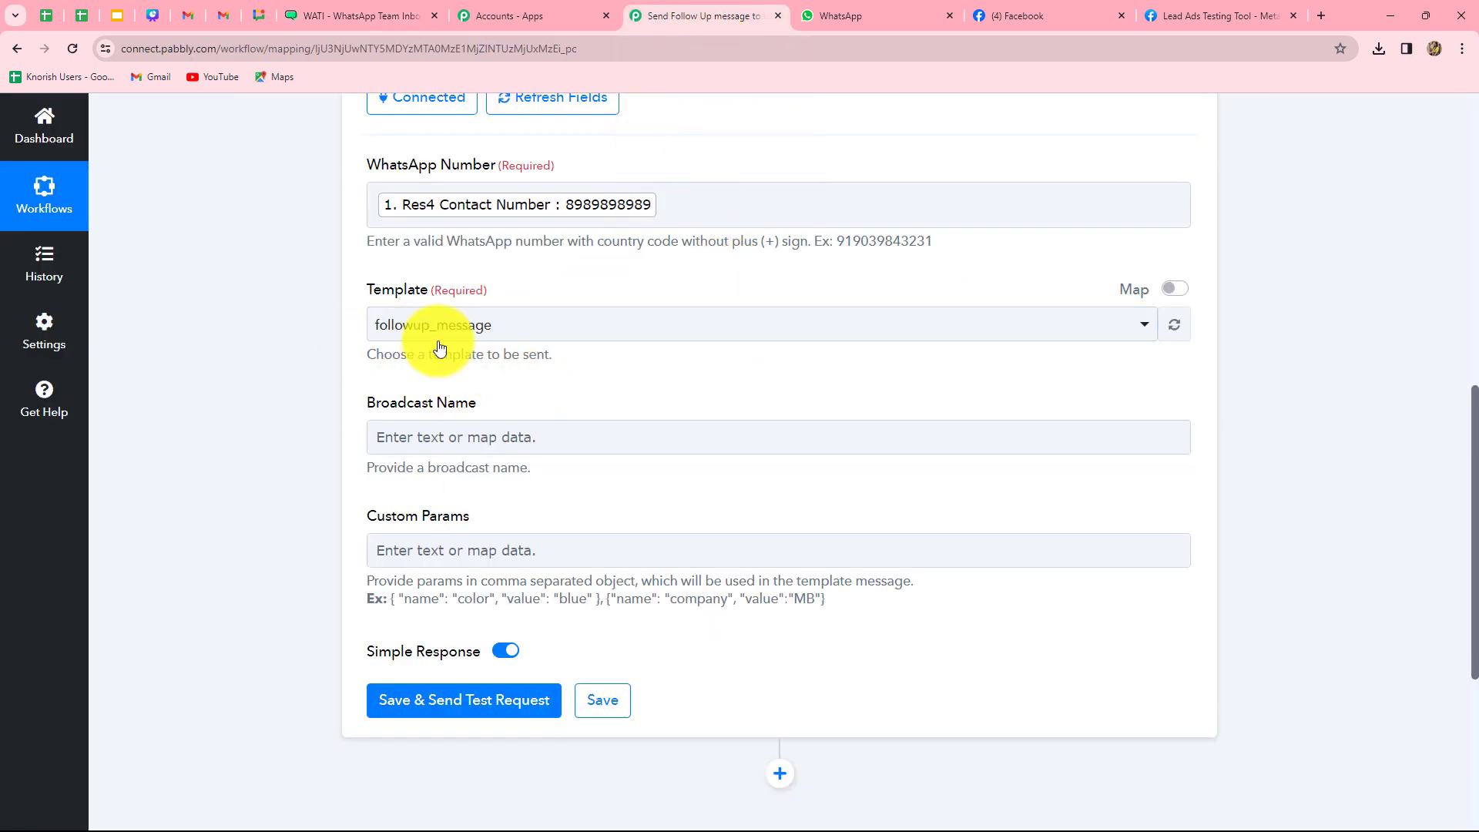
click(587, 327)
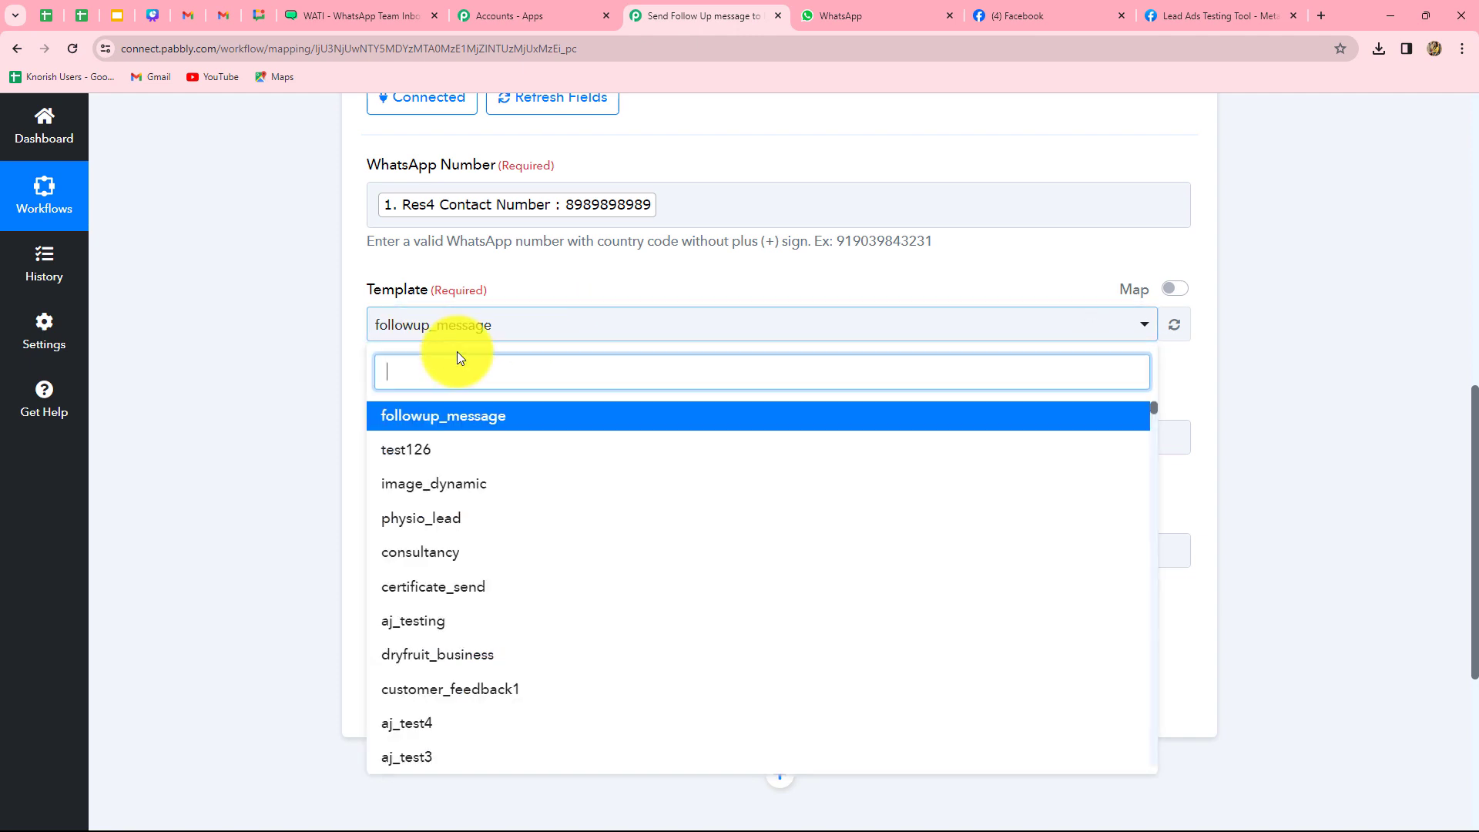
click(285, 428)
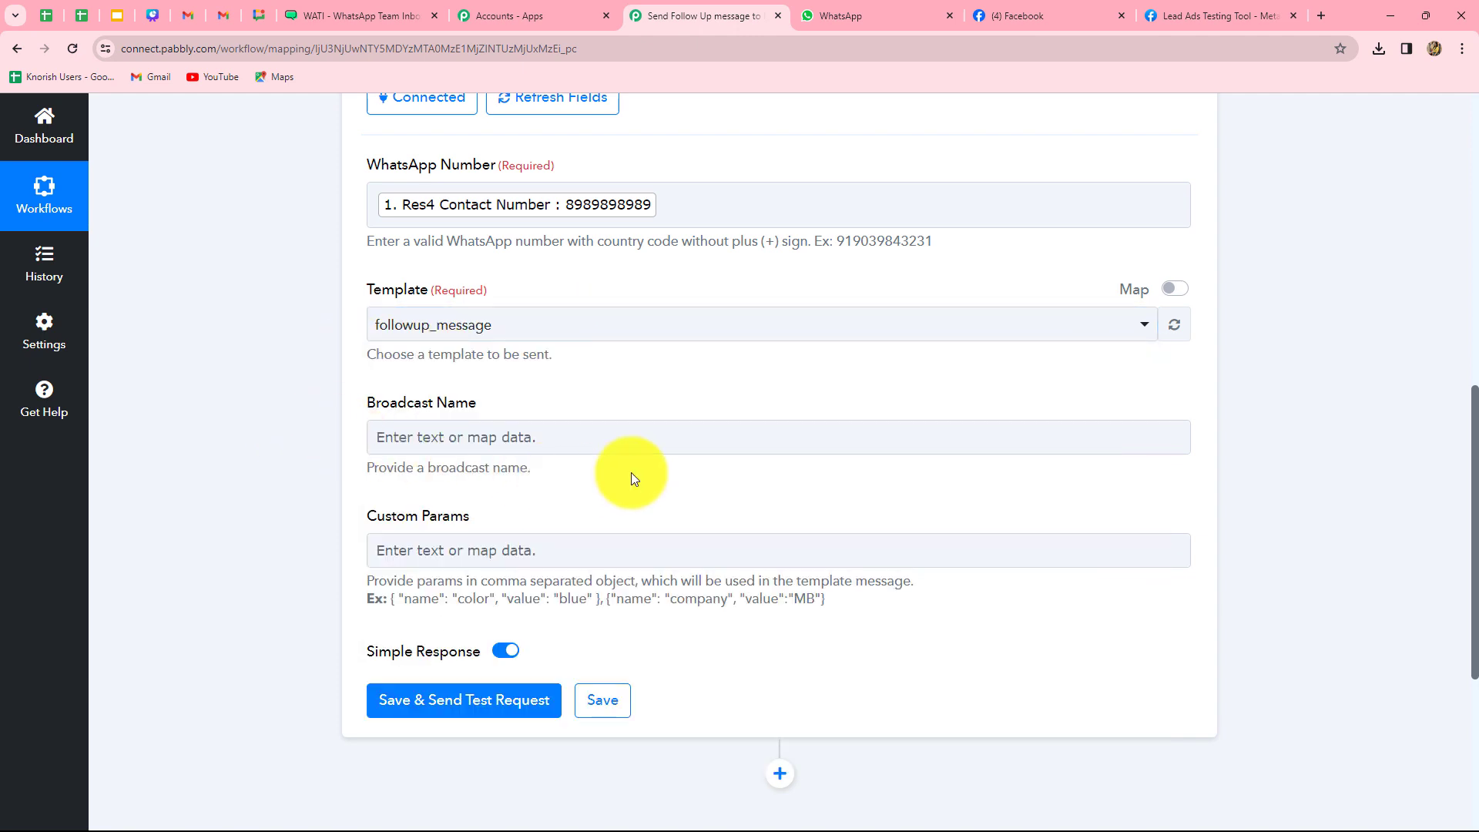
Check the followup_message template's broadcast title in WATI and enter "Sparkle Evenings!" as the Broadcast Name in Pabbly Connect
scroll(631, 473, down, 2)
click(534, 292)
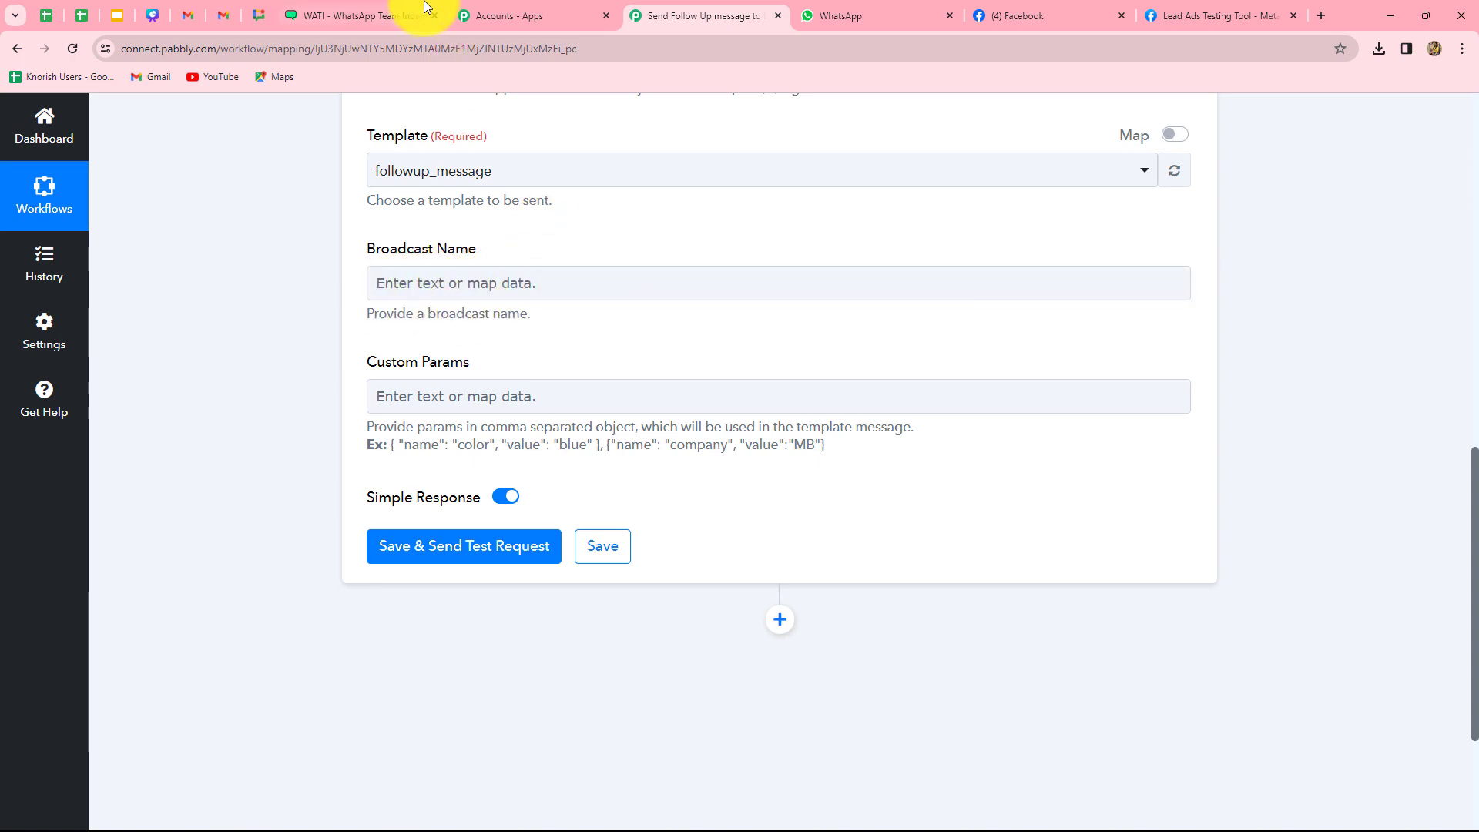
click(400, 16)
click(319, 295)
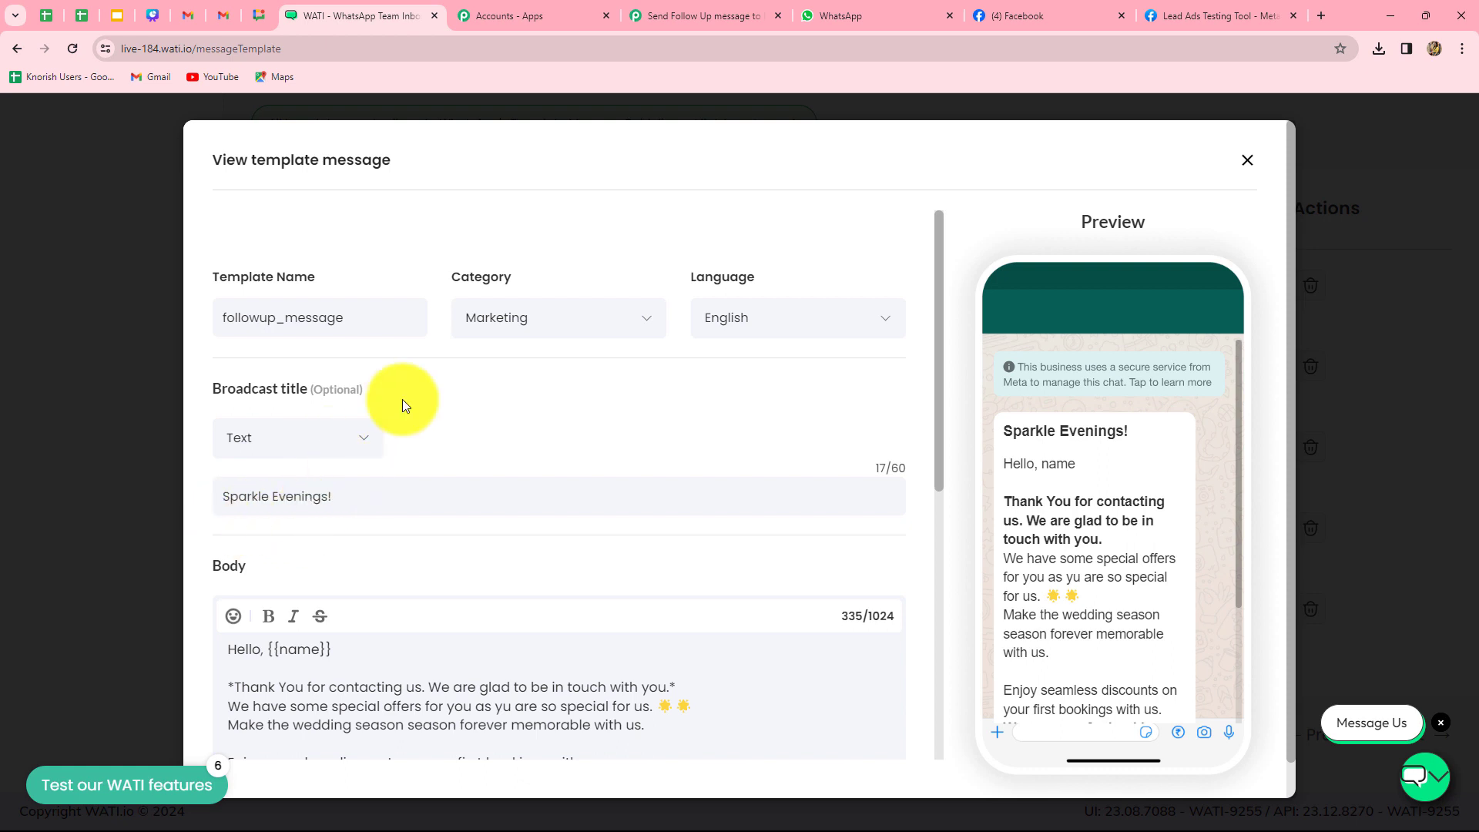
click(697, 26)
click(486, 284)
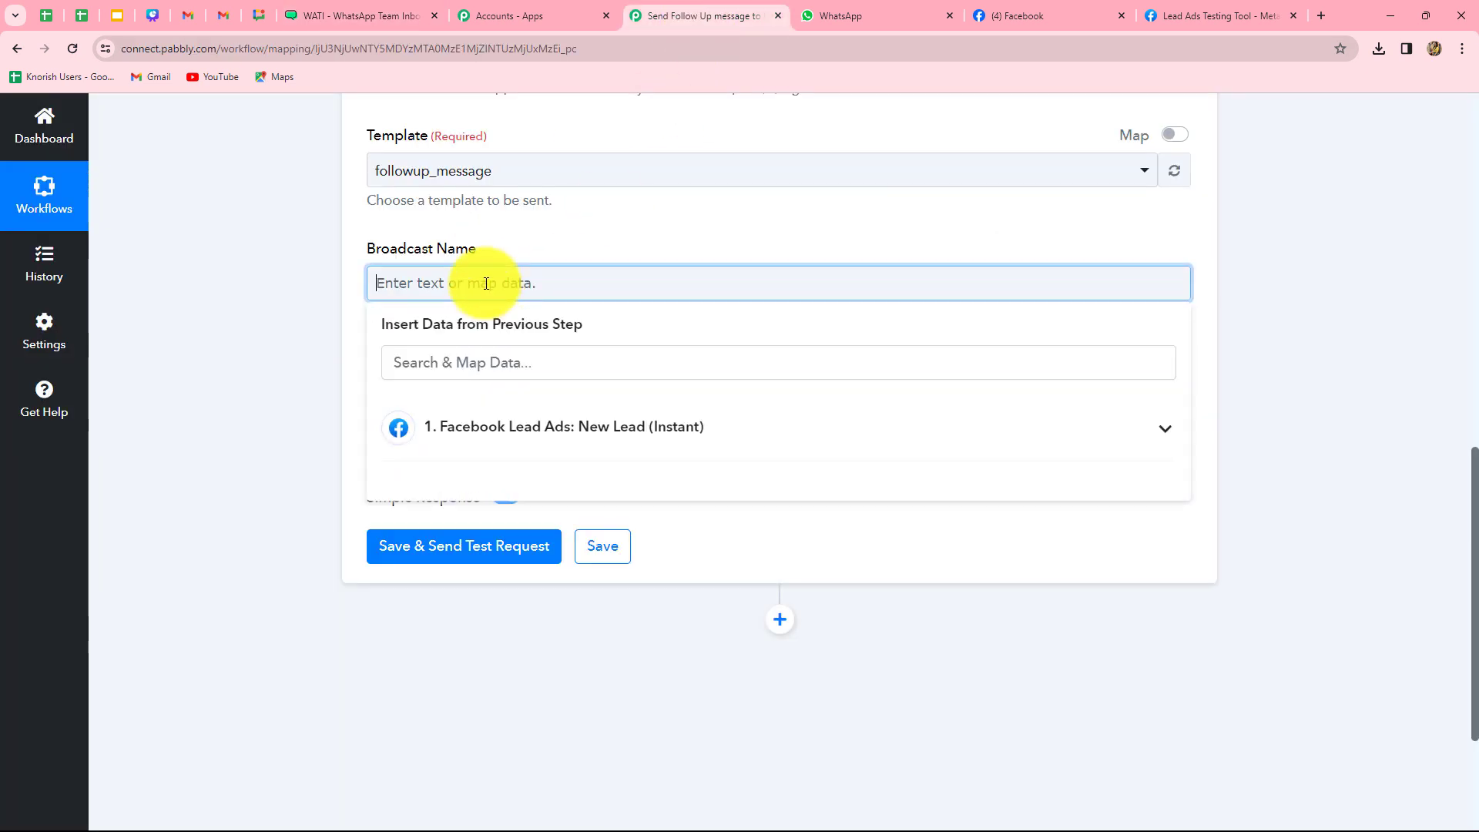
text(Sparkle Evenings!)
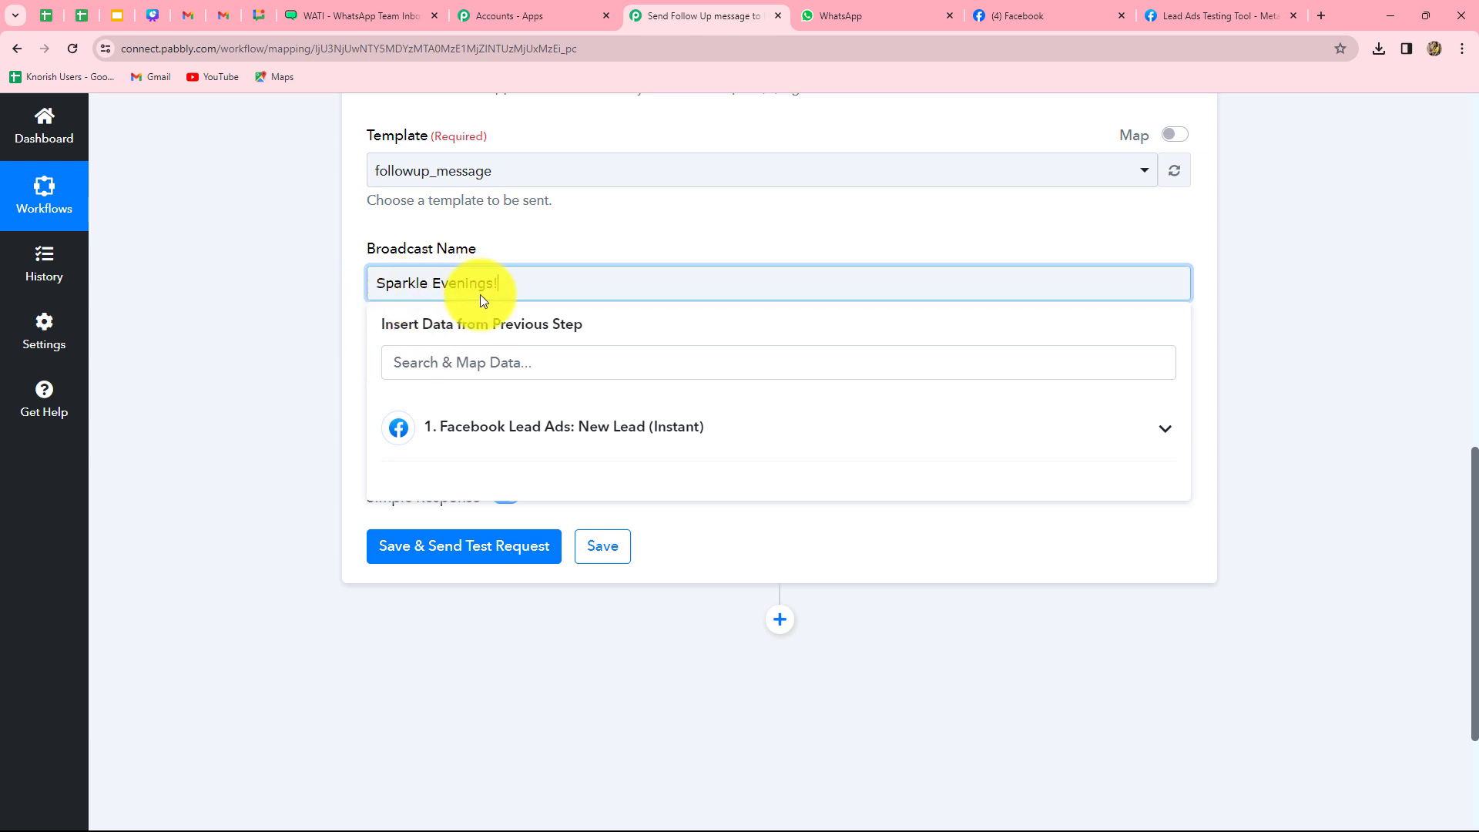
click(294, 314)
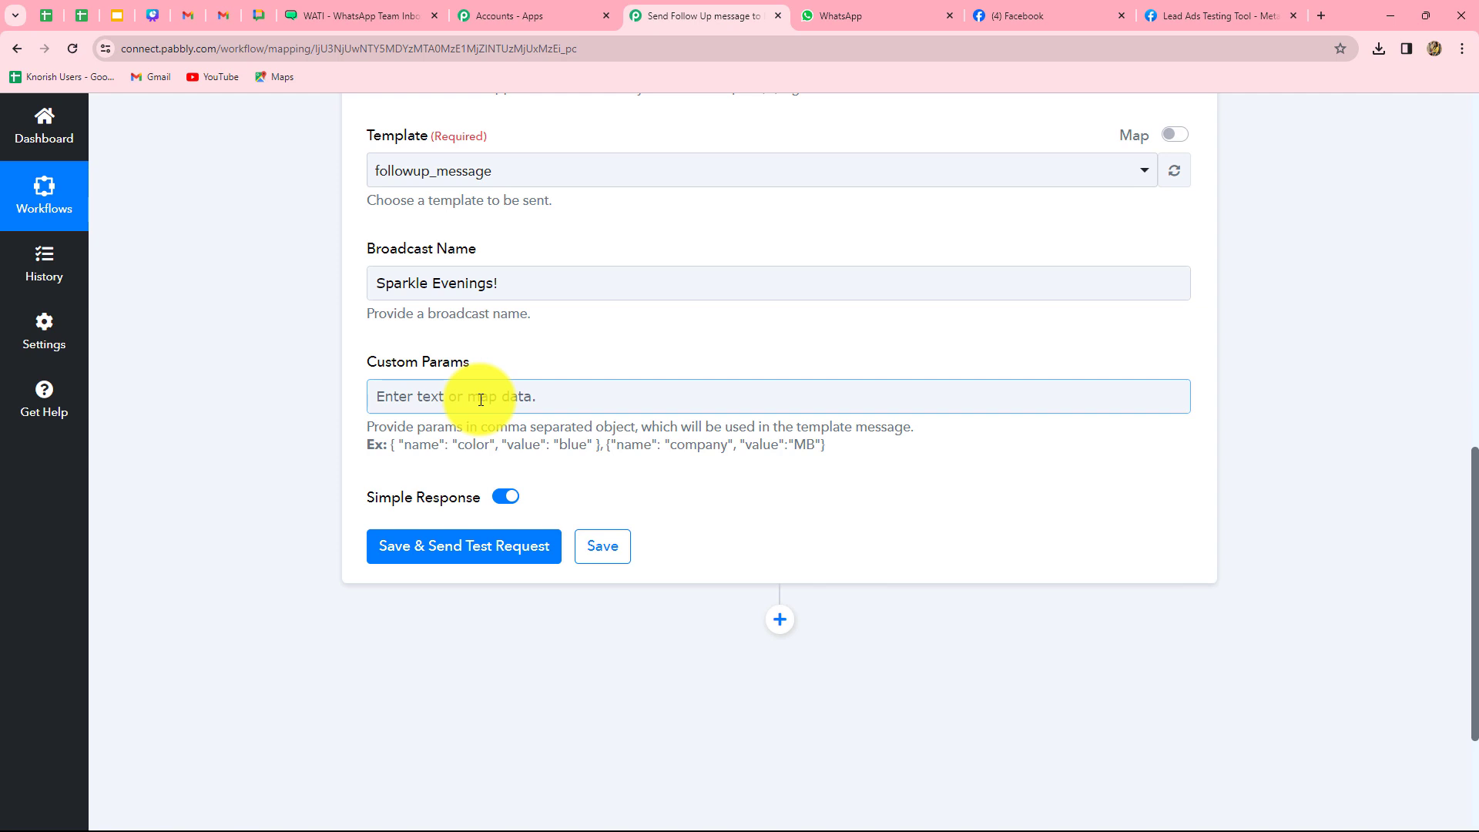
Copy the example object { "name": "color", "value": "blue" } from the Custom Params hint into the Custom Params field
click(485, 438)
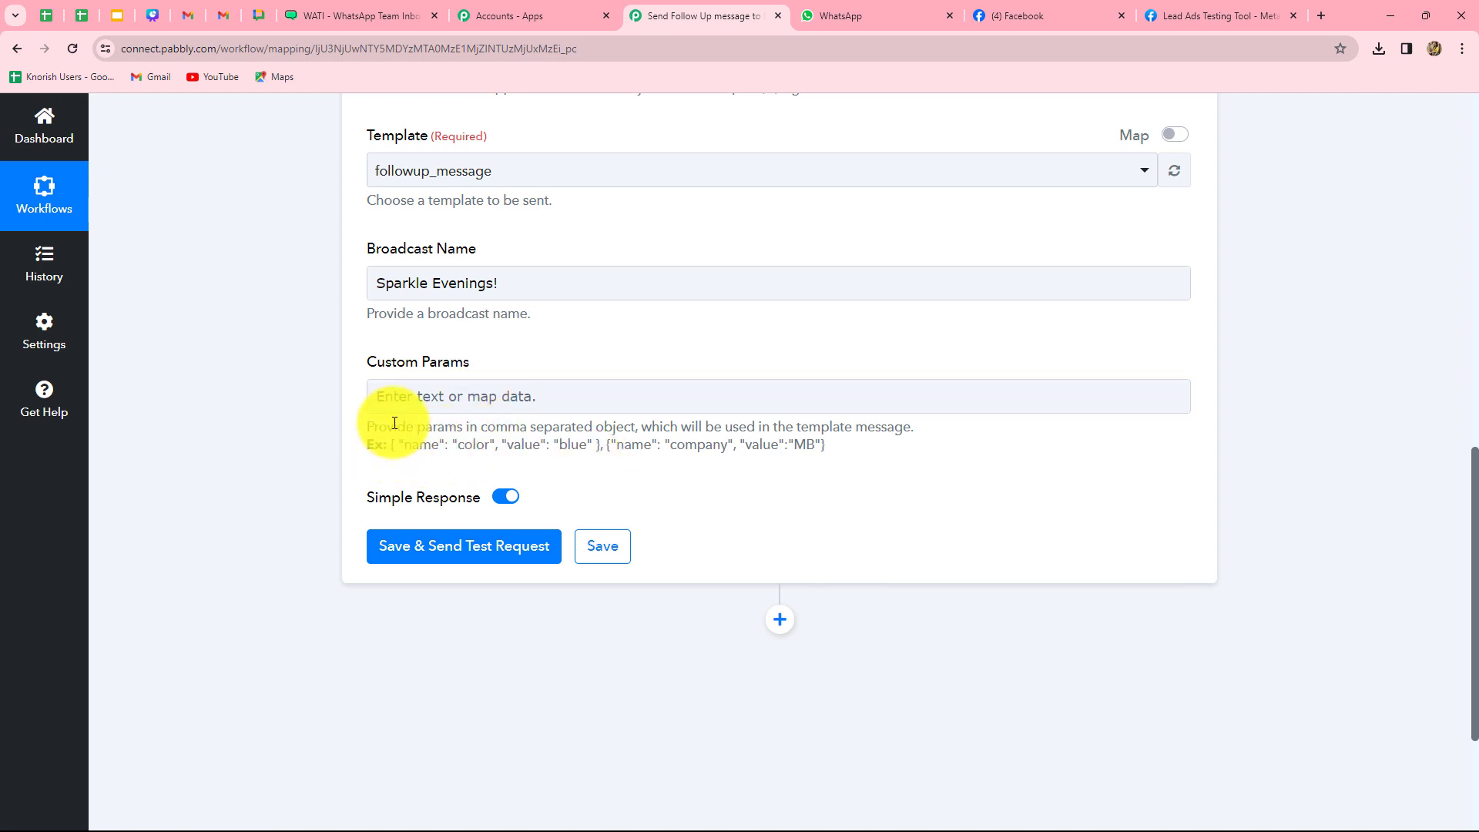
click(603, 396)
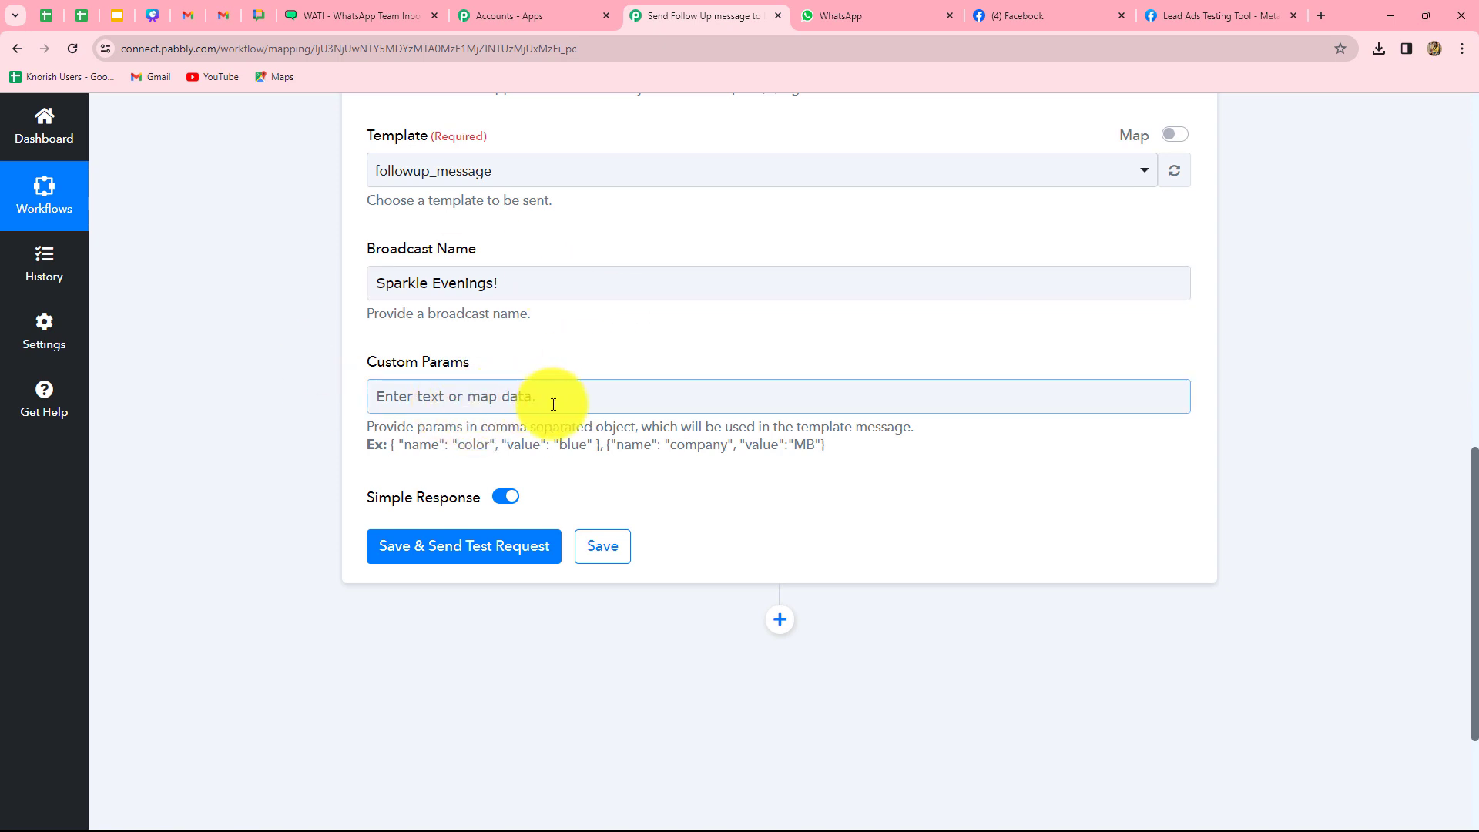
click(374, 439)
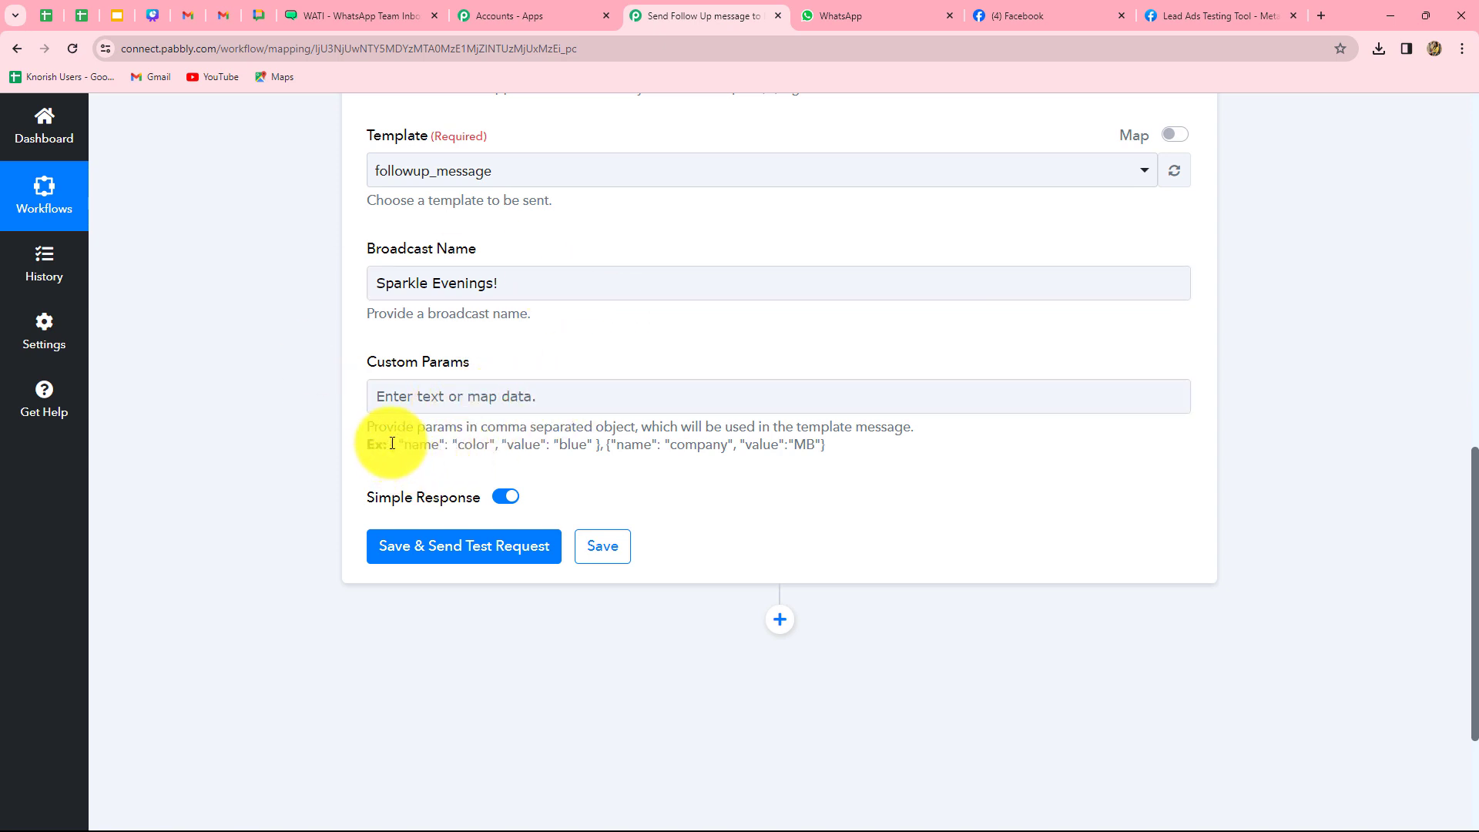
drag(392, 444, 601, 449)
key(ctrl+c)
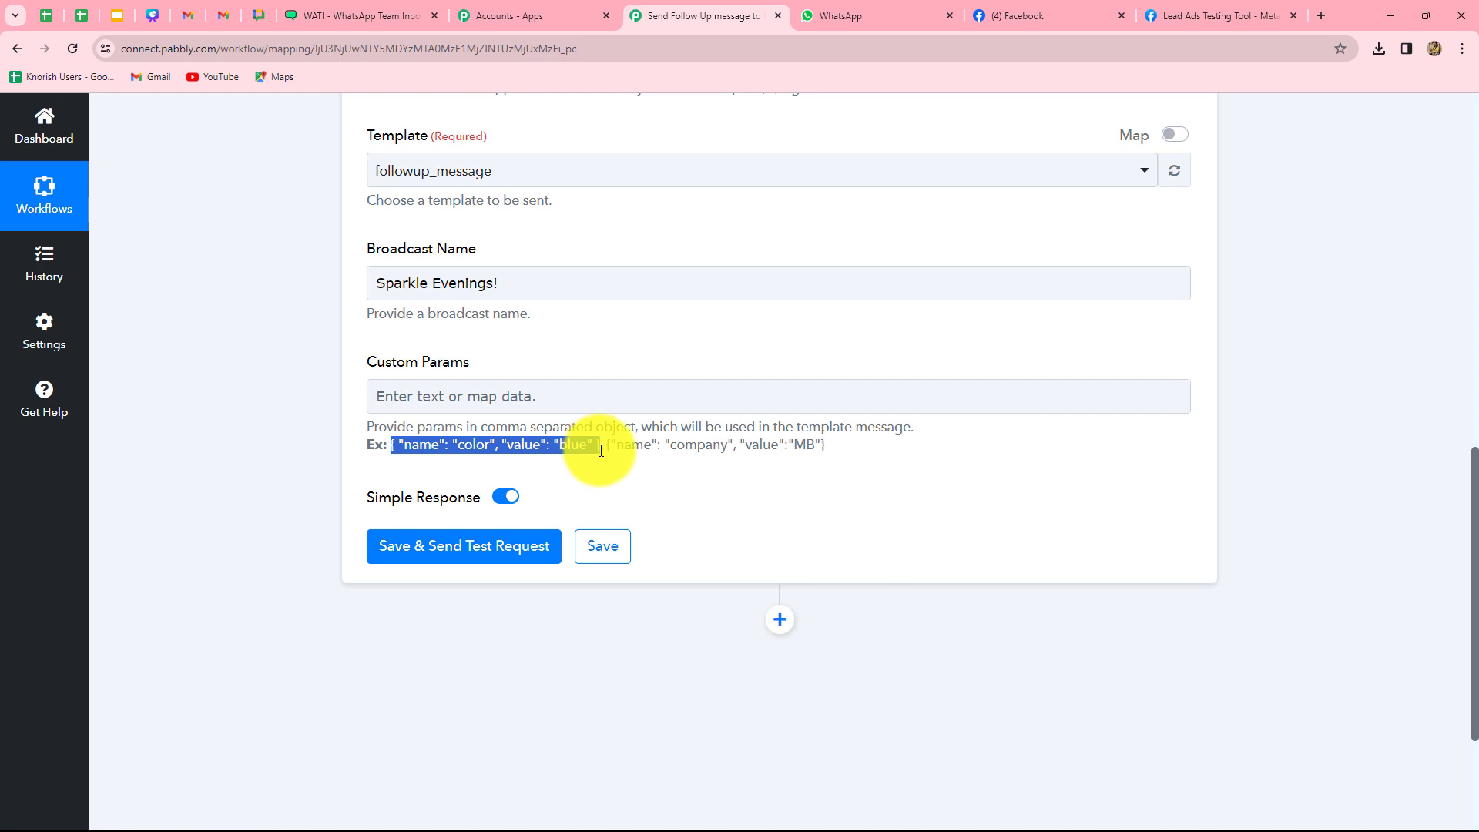
click(529, 393)
key(ctrl+v)
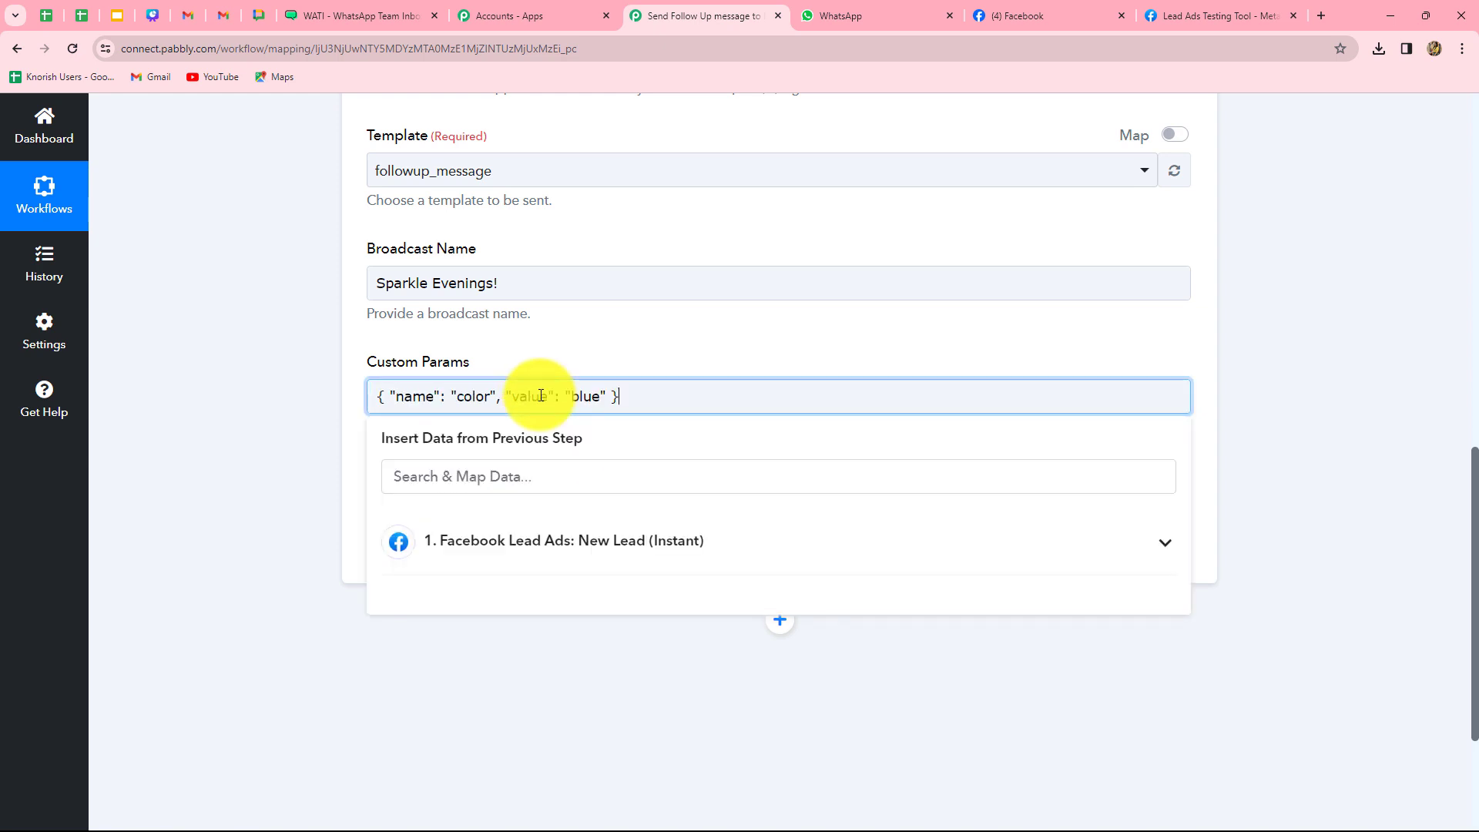
click(187, 503)
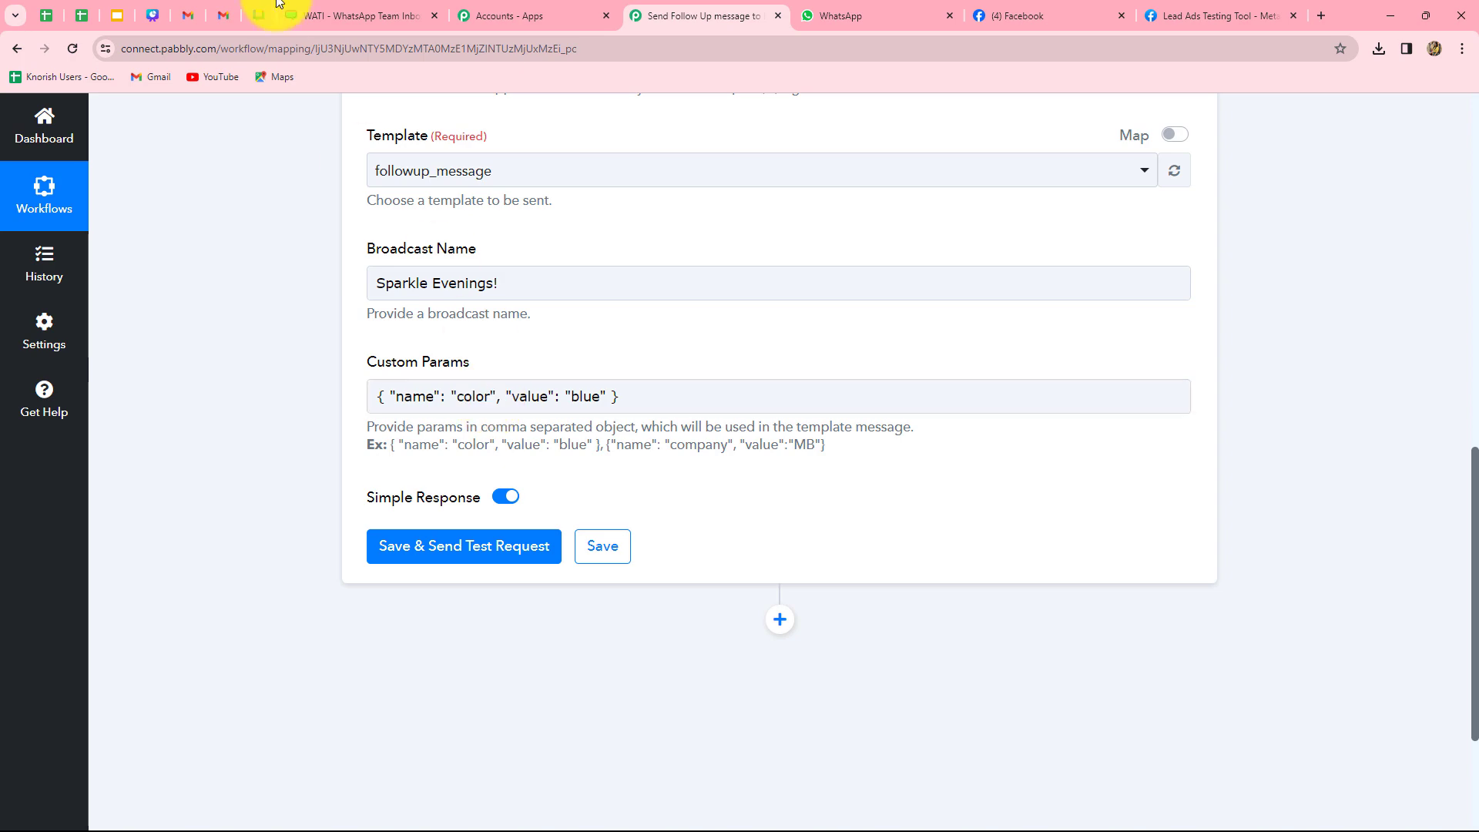
Check the body variable of the template in WATI, and replace "color" with "name" in Pabbly Connect's Custom Params
click(351, 16)
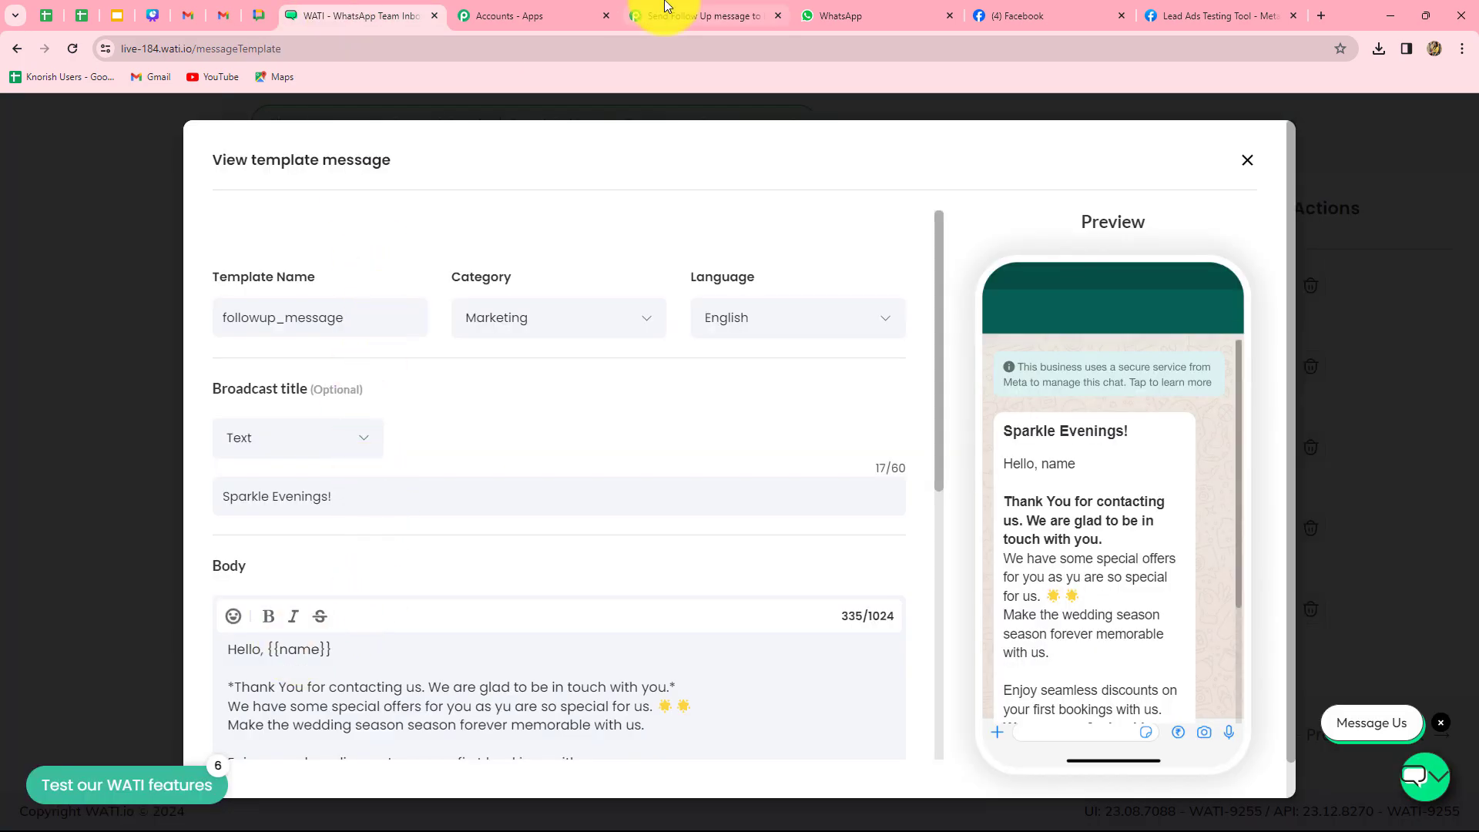
click(678, 15)
double_click(490, 400)
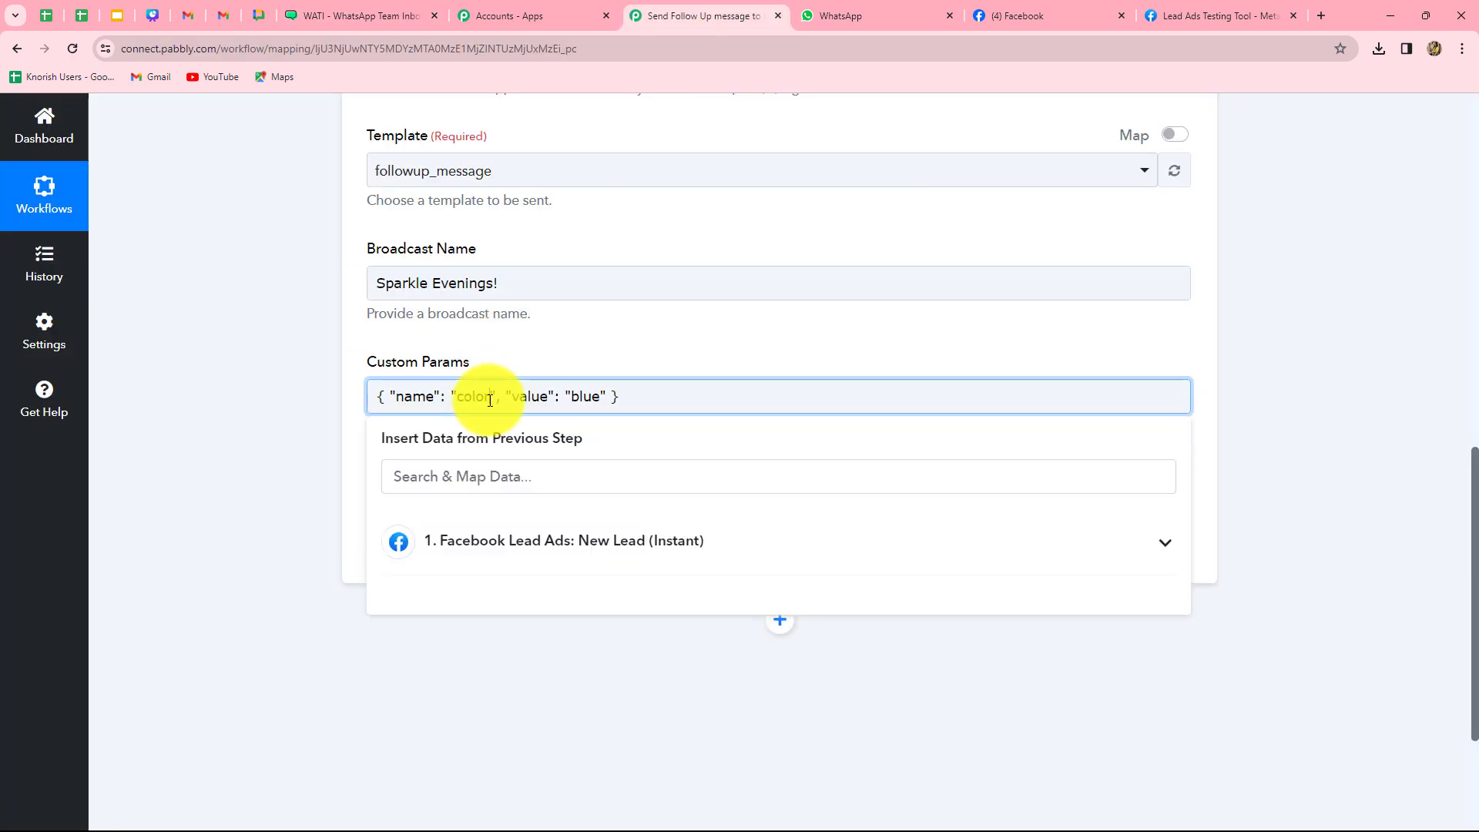
text(name)
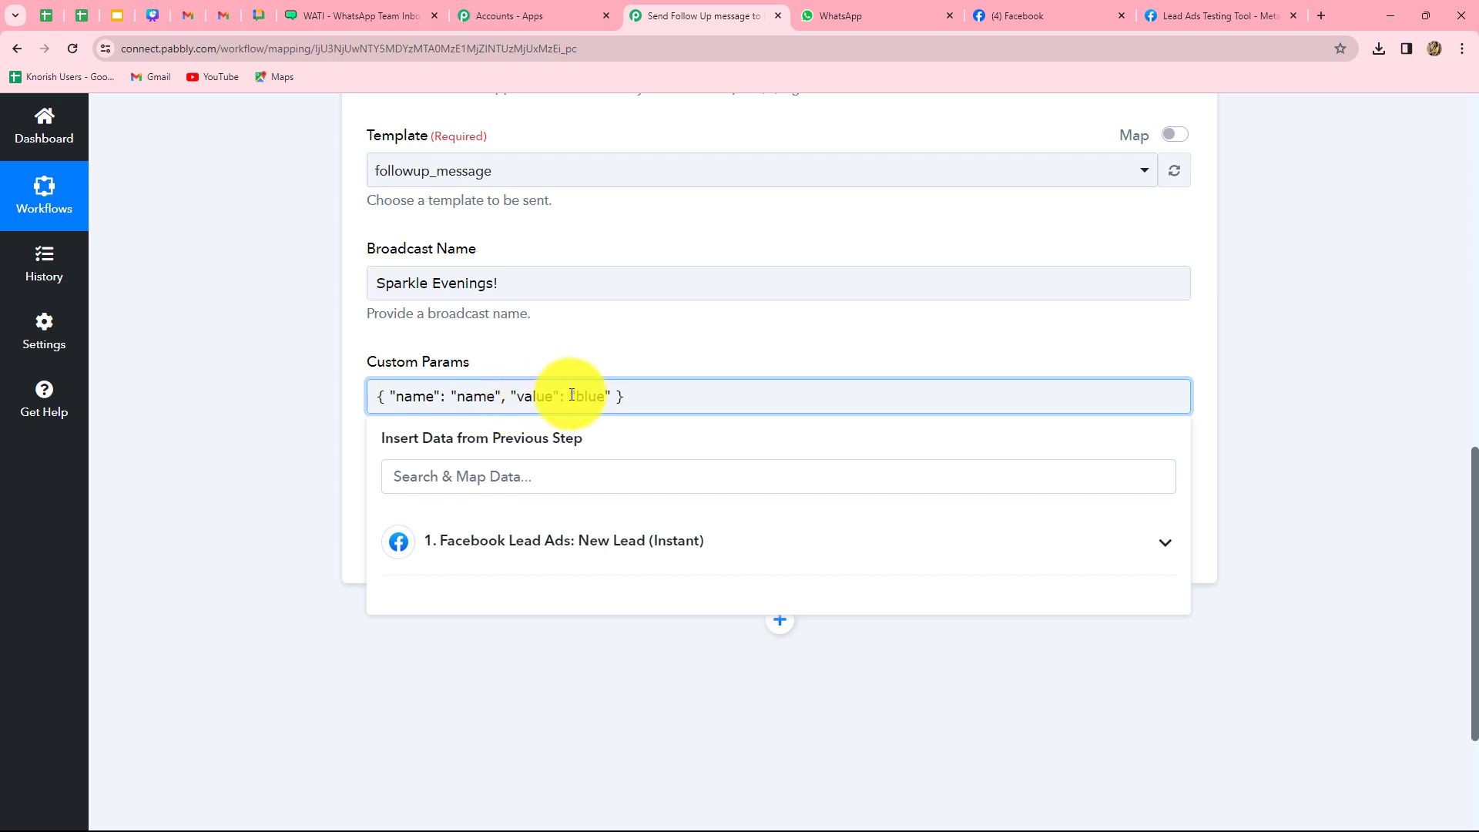
Replace "blue" in Custom Params with the mapped Res4 First Name value from the Facebook Lead Ads trigger
double_click(606, 399)
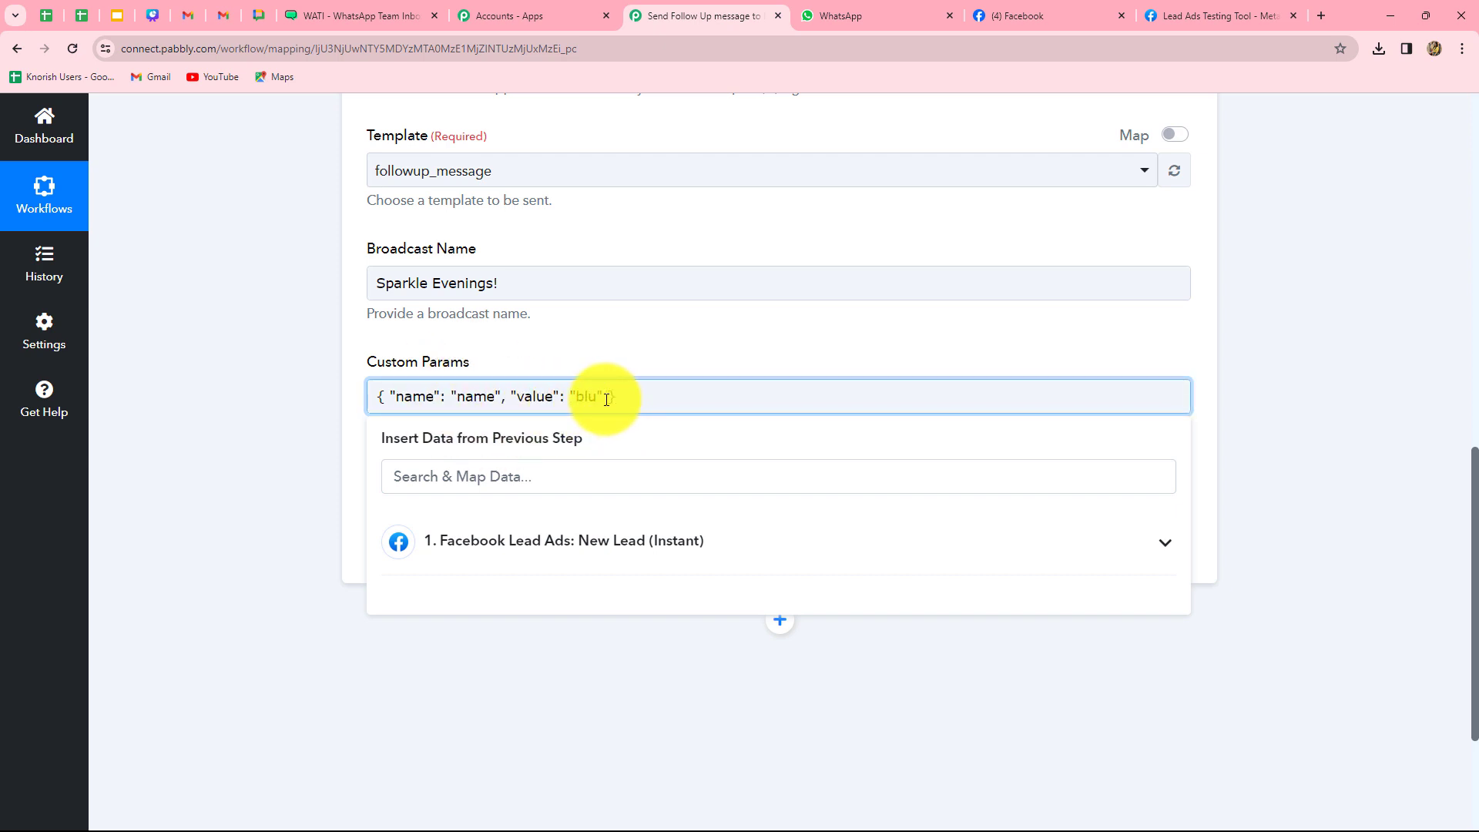
key(BackSpace)
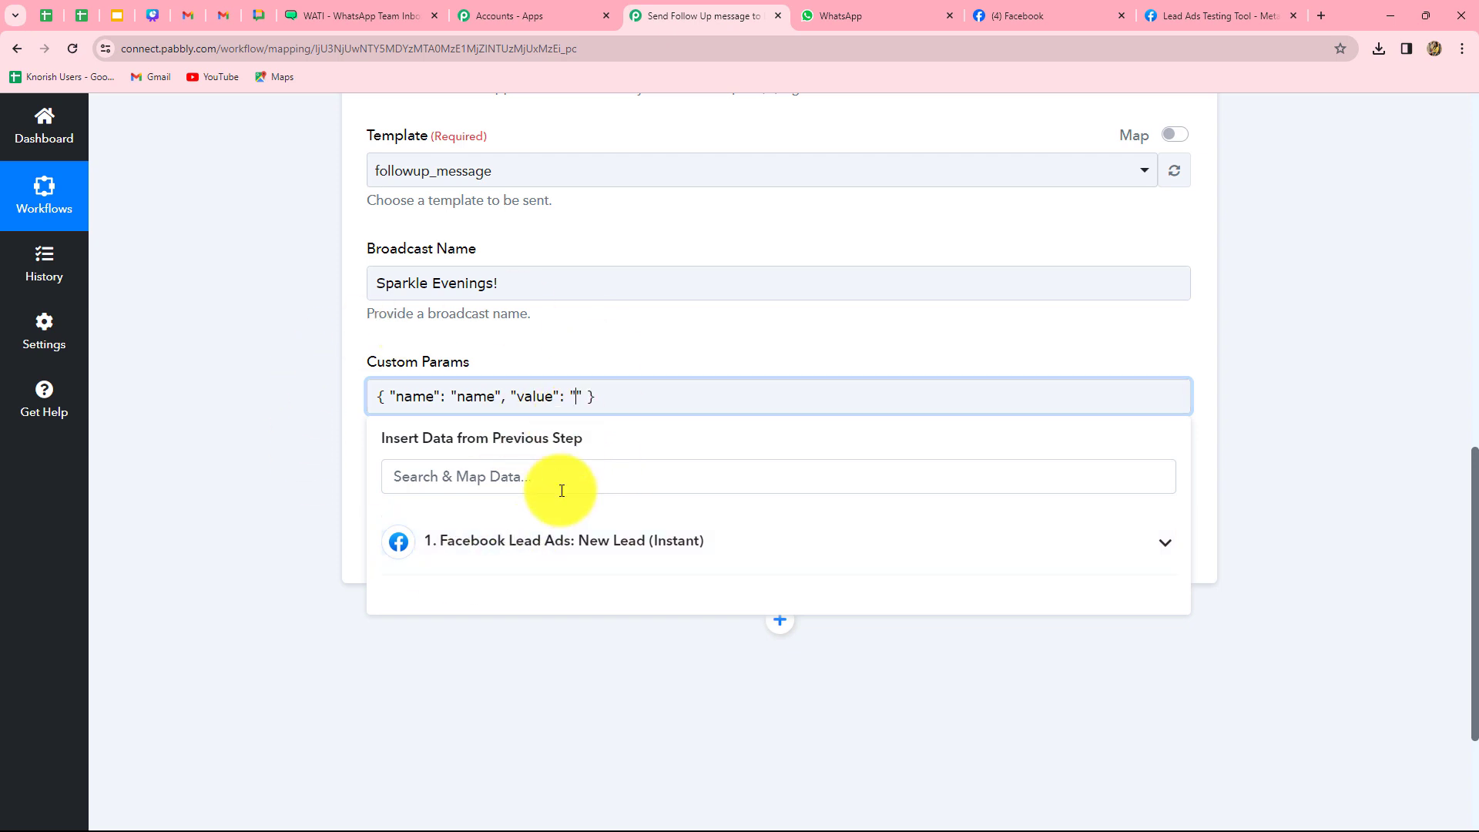
click(549, 547)
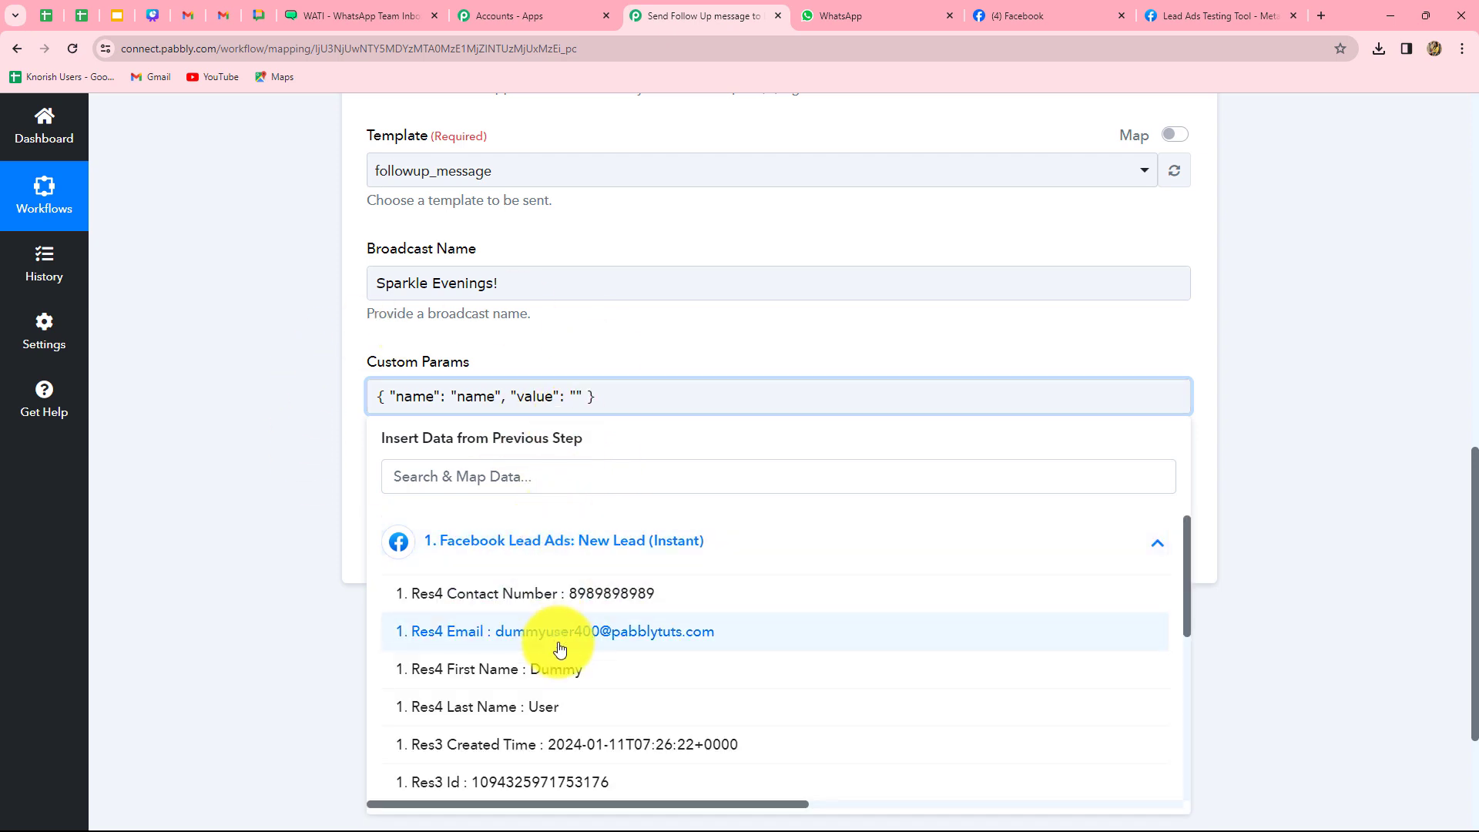
click(518, 672)
click(1170, 454)
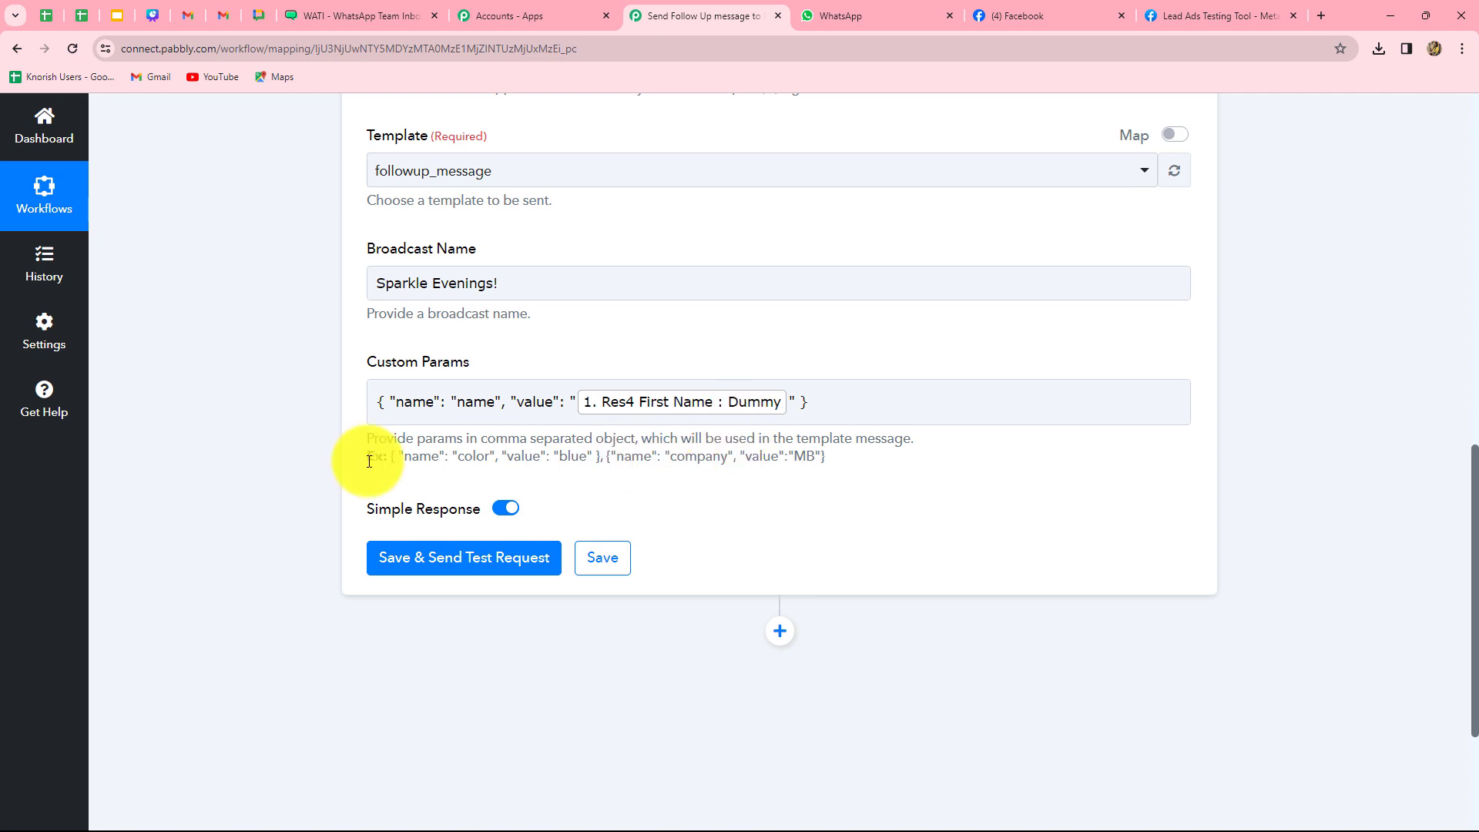
Save the WATI Send Template Message action and send a test request
click(432, 415)
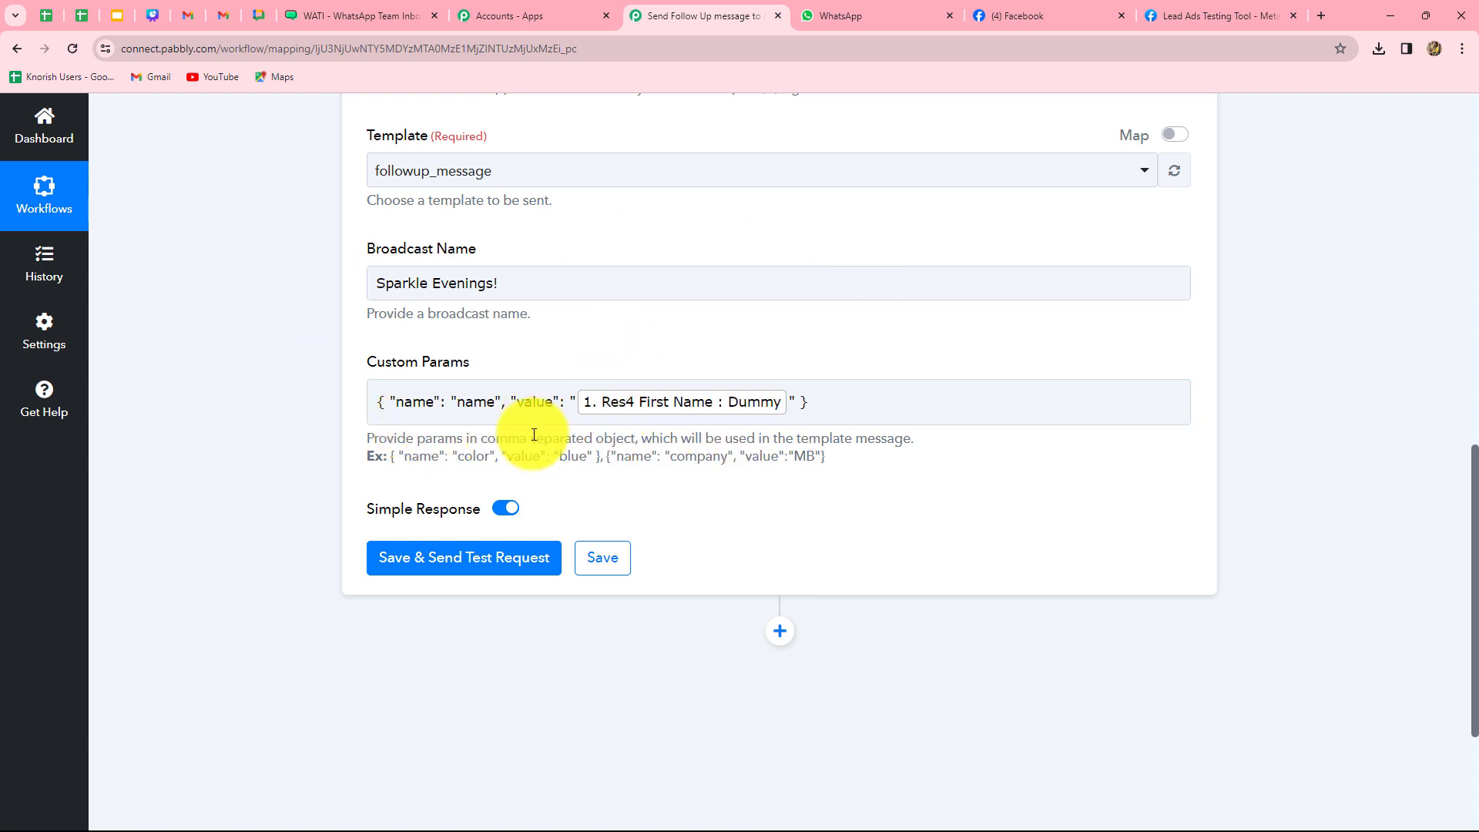
scroll(517, 413, down, 3)
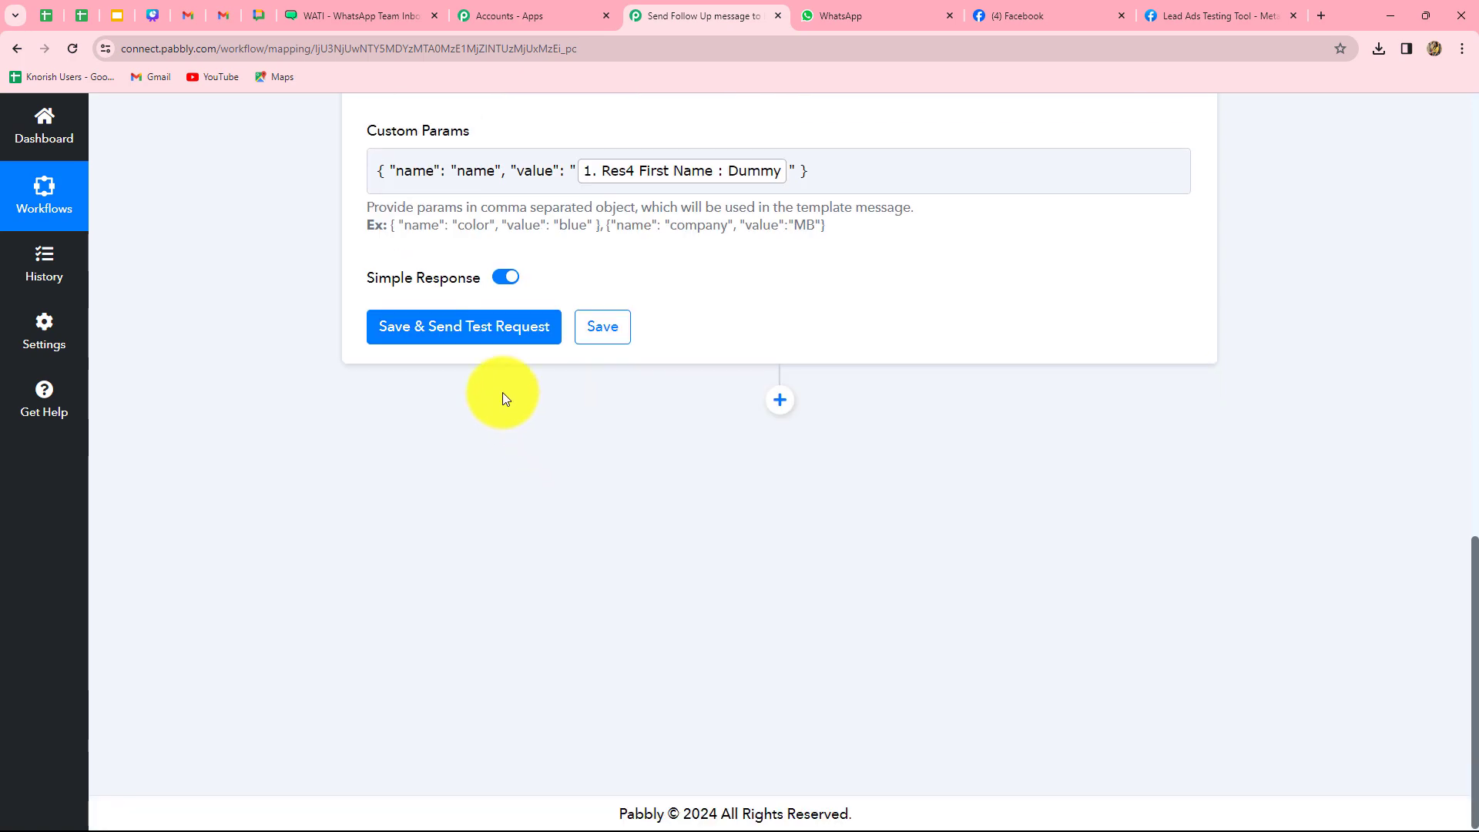
click(462, 333)
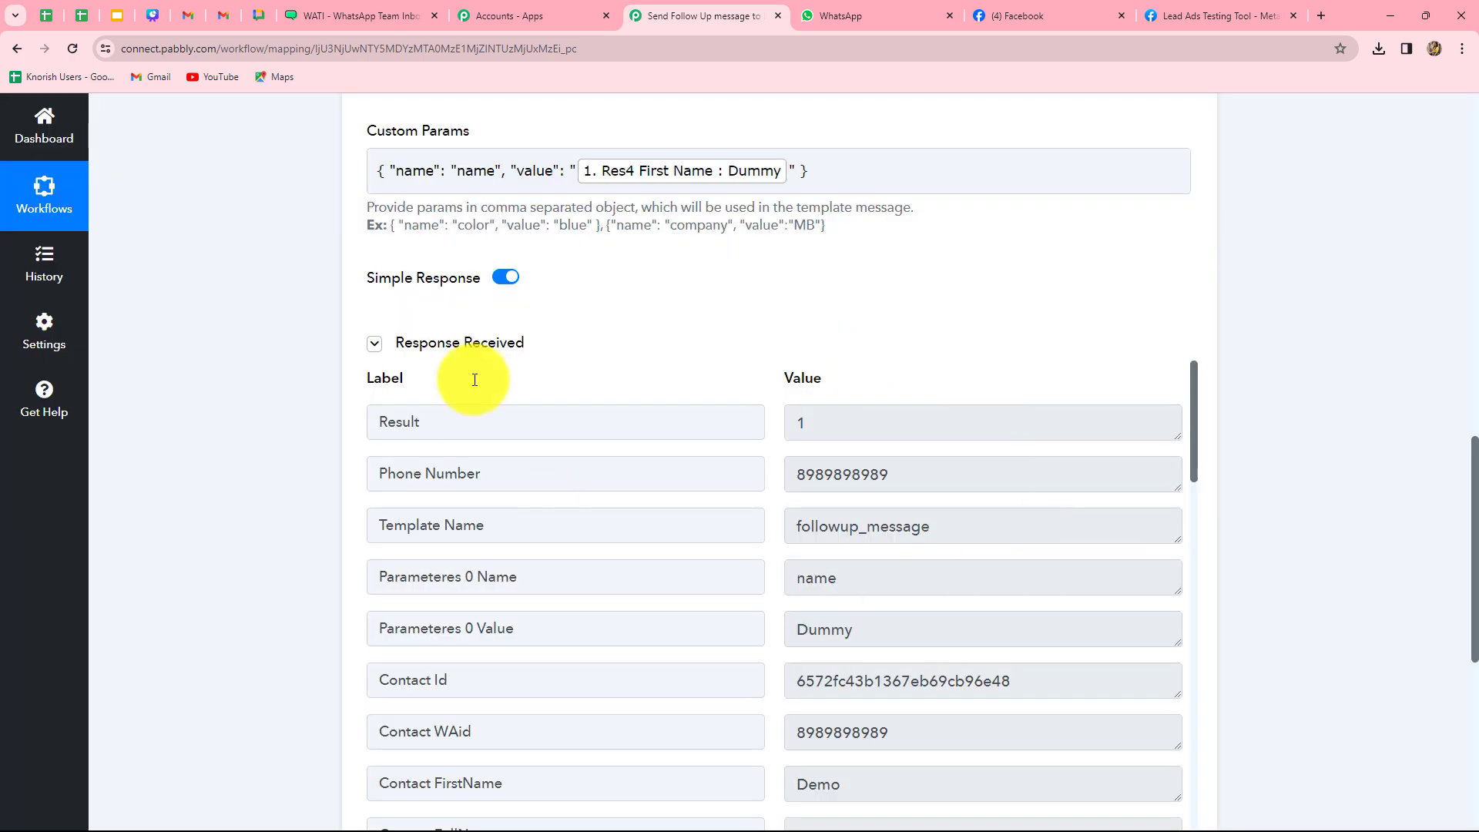
Review the contact ID and phone number in the received response, and check WhatsApp for the test message
scroll(1268, 675, down, 2)
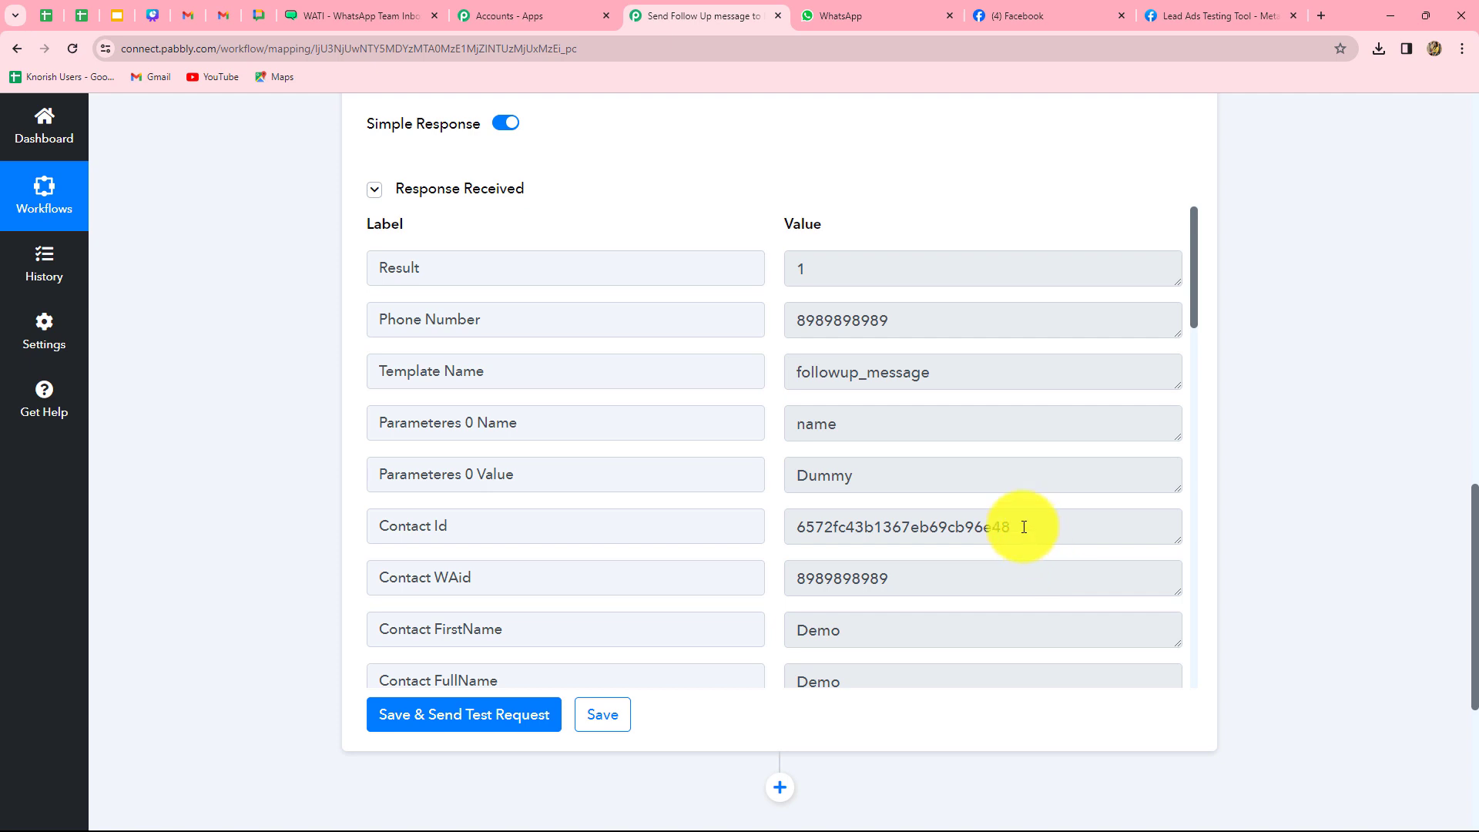
drag(1024, 527, 793, 554)
click(1320, 553)
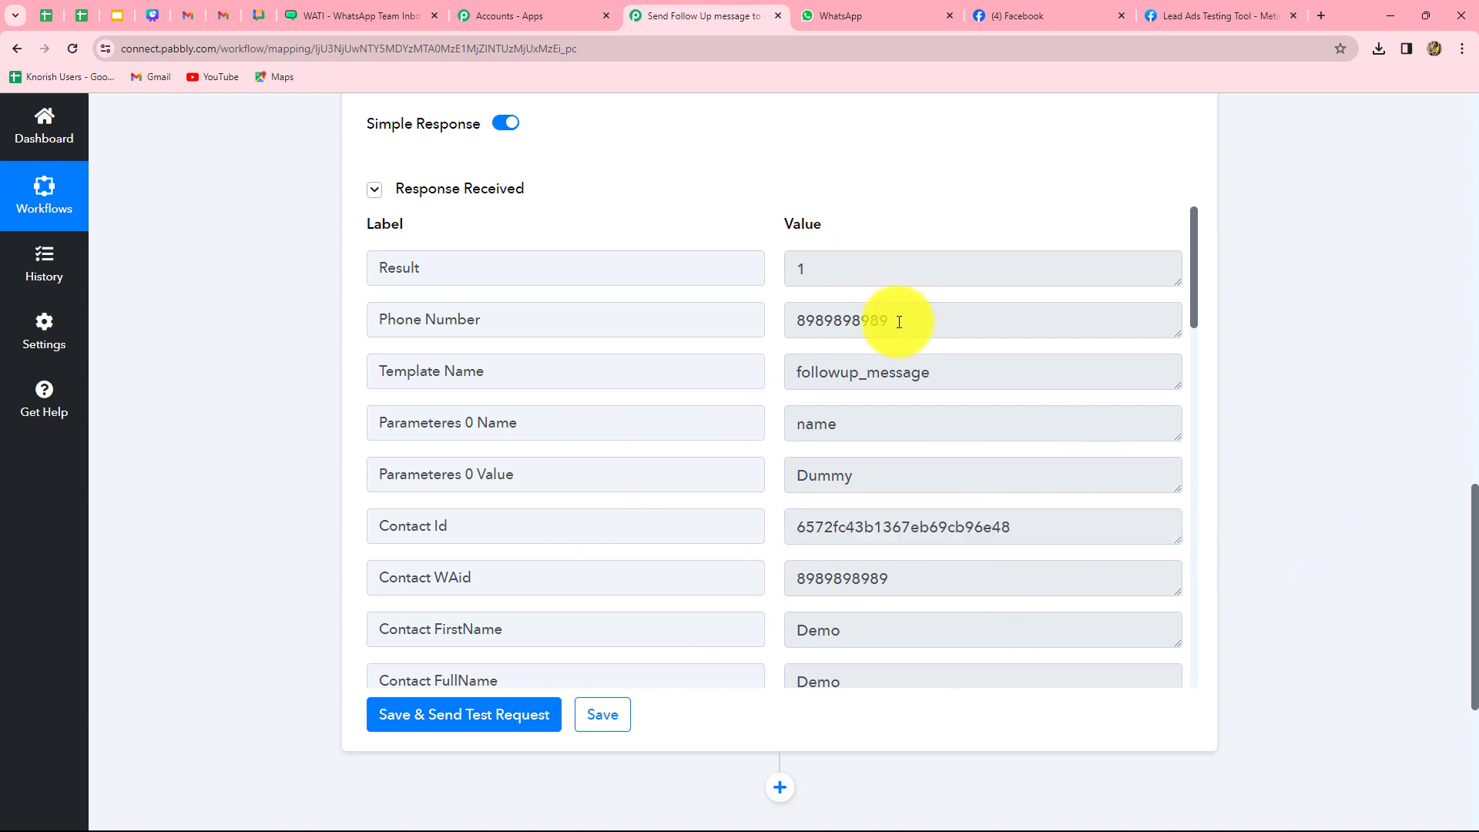
drag(898, 322, 769, 339)
click(1307, 432)
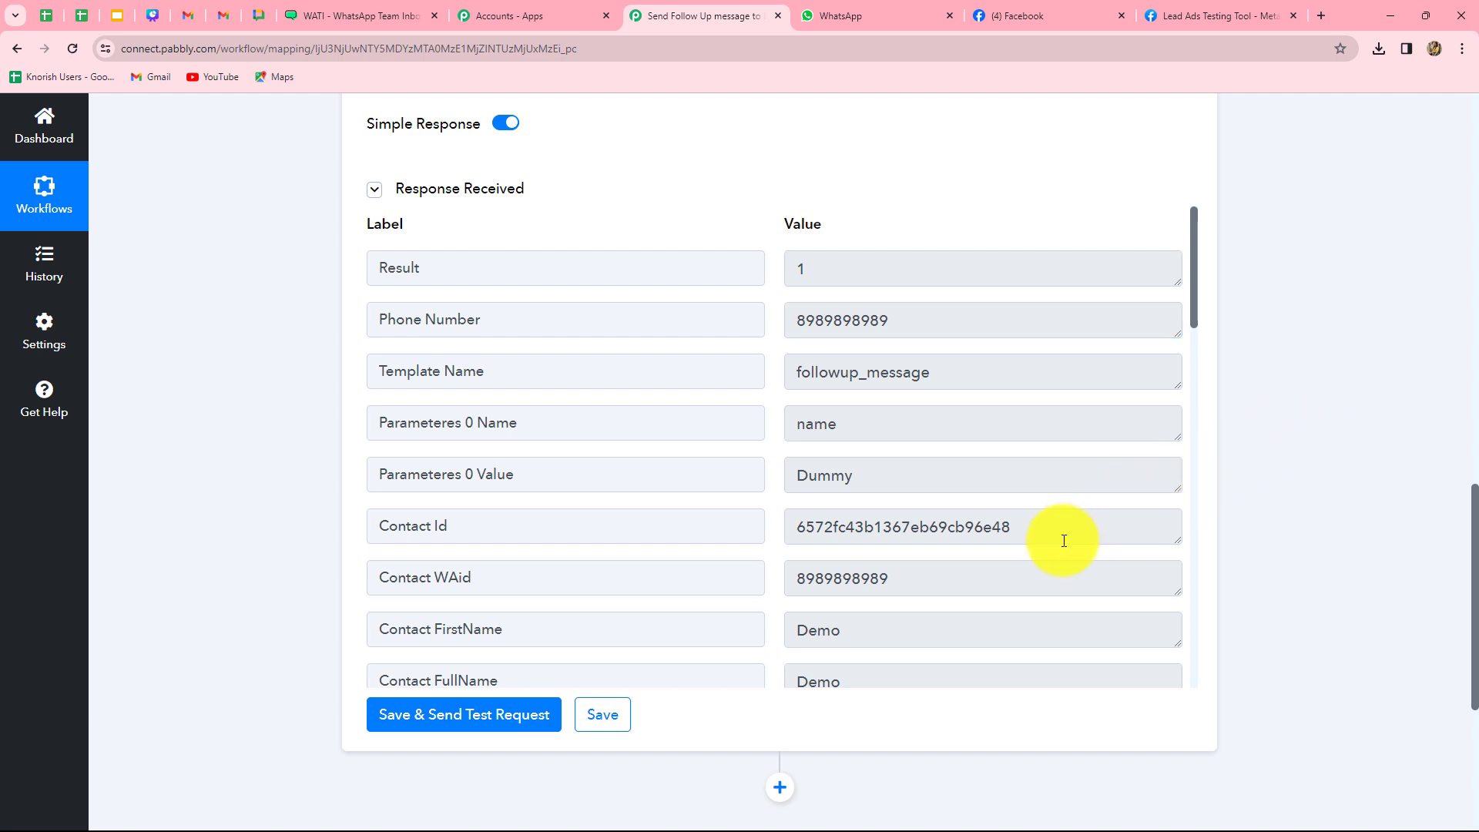
key(ctrl+Tab)
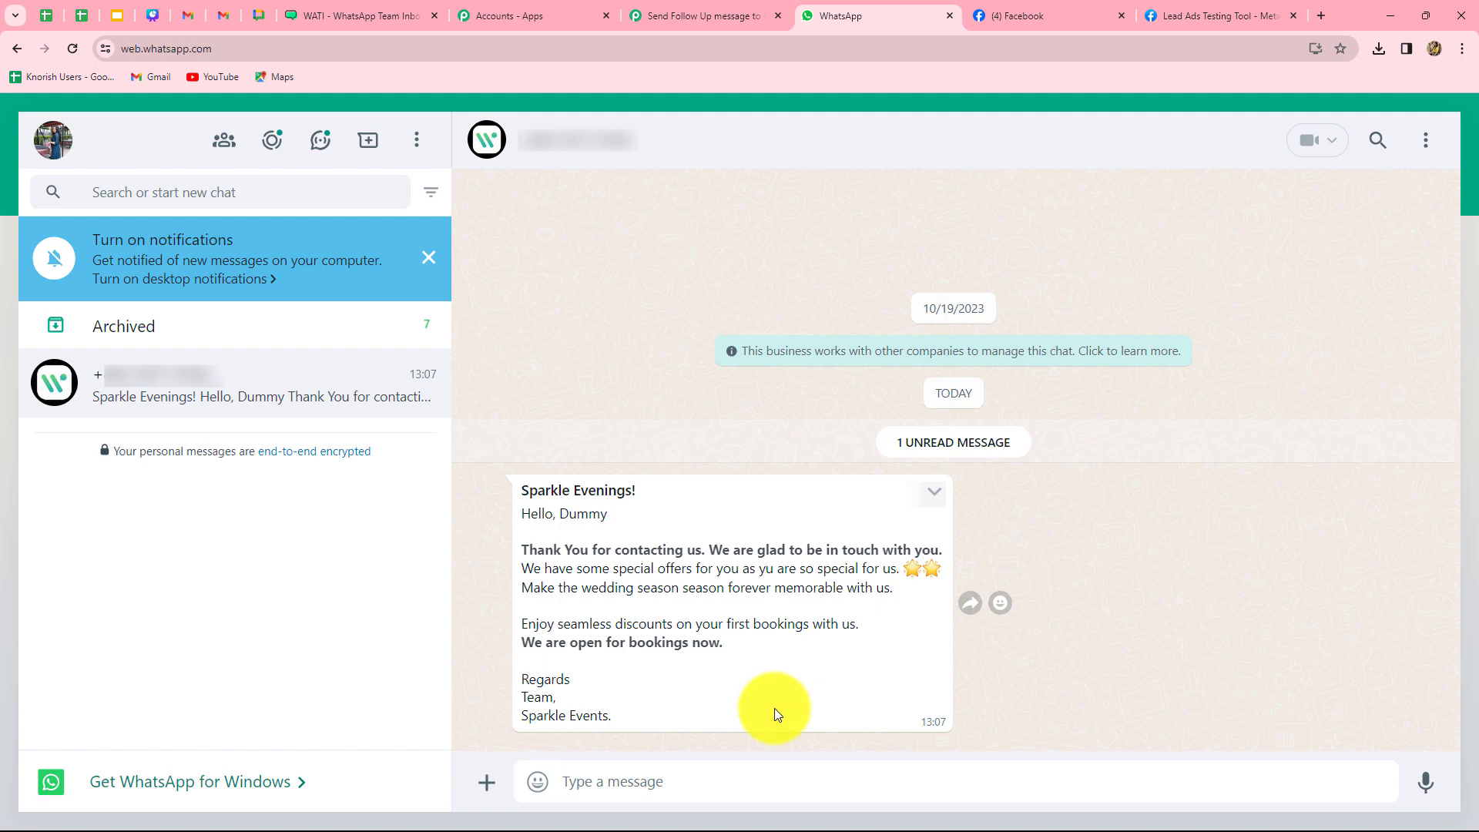
Return to the Pabbly Connect workflow, add a Delay by Pabbly action after WATI with the Add Time Delay event, and connect it
click(708, 13)
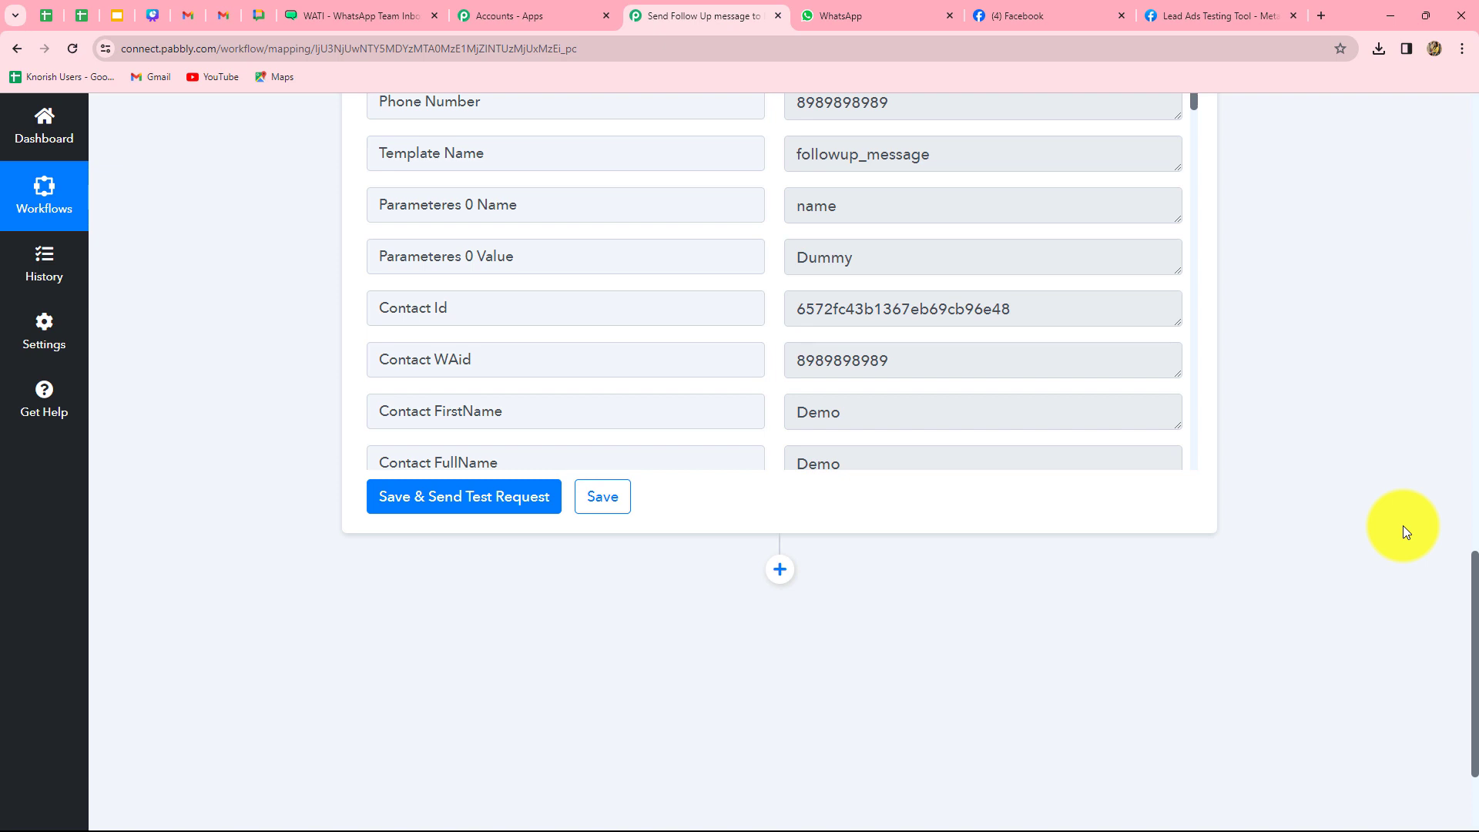
scroll(1155, 424, down, 2)
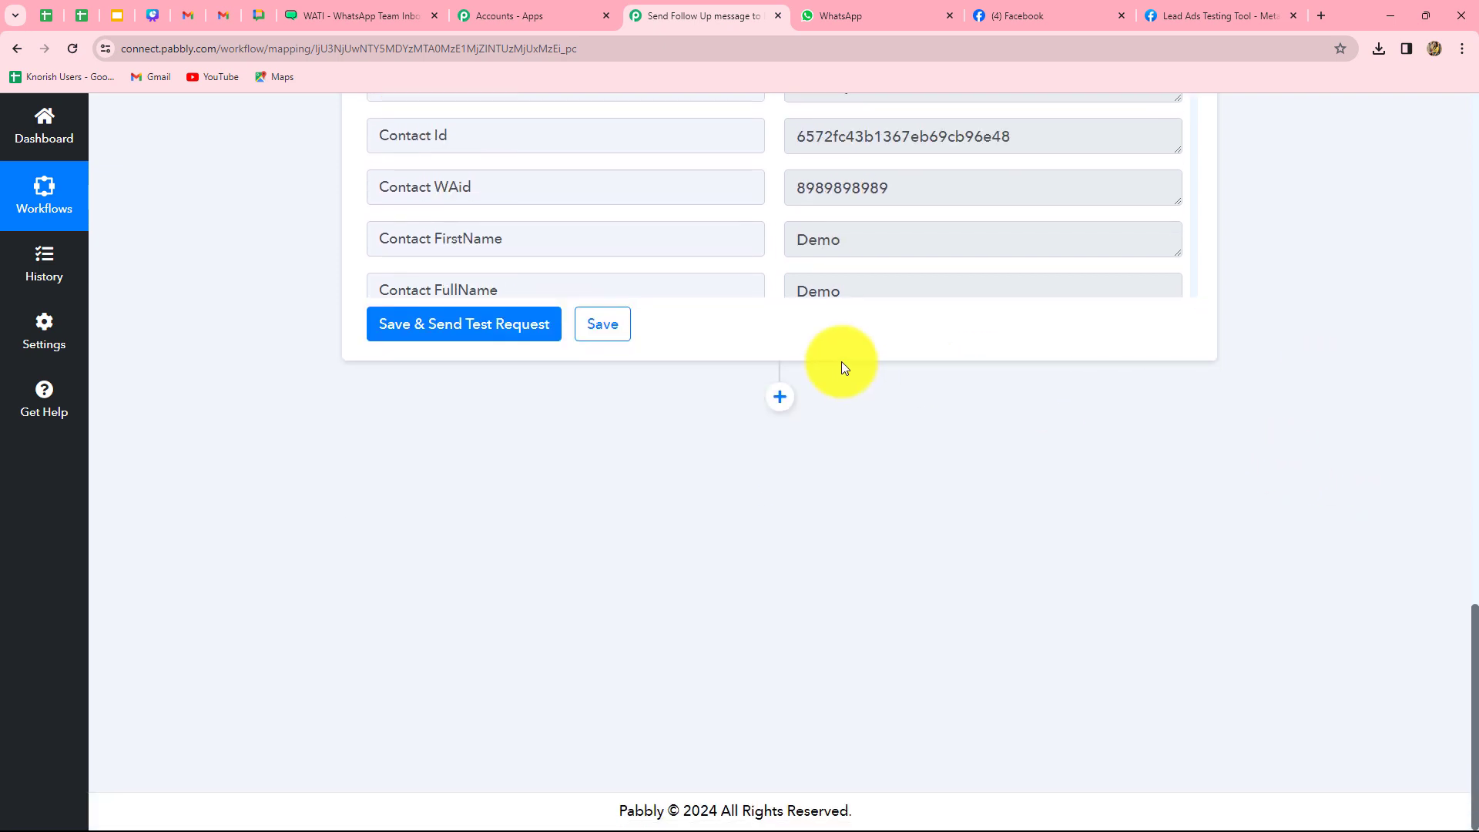
click(780, 397)
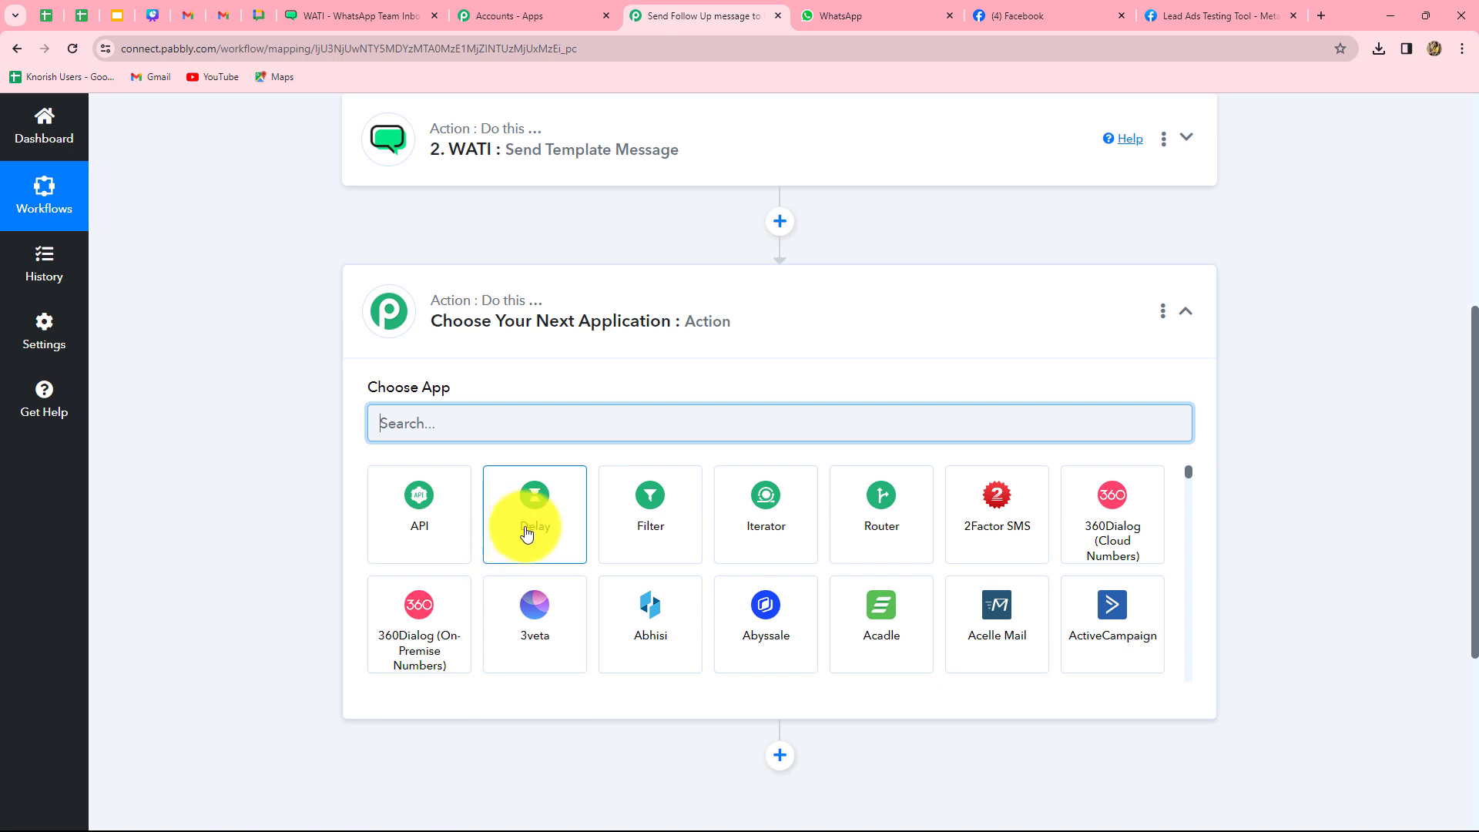
click(524, 537)
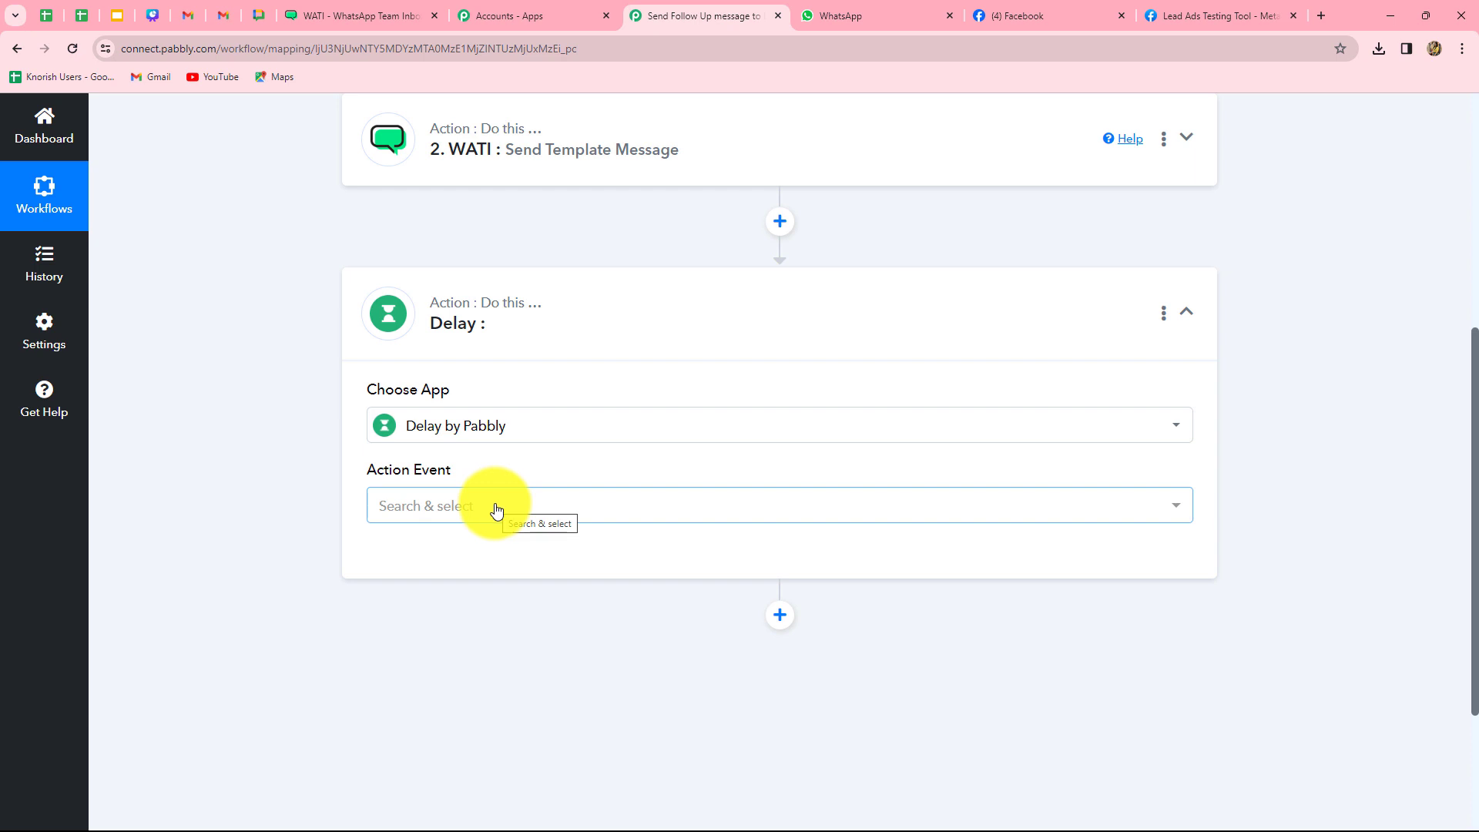
click(497, 509)
click(404, 650)
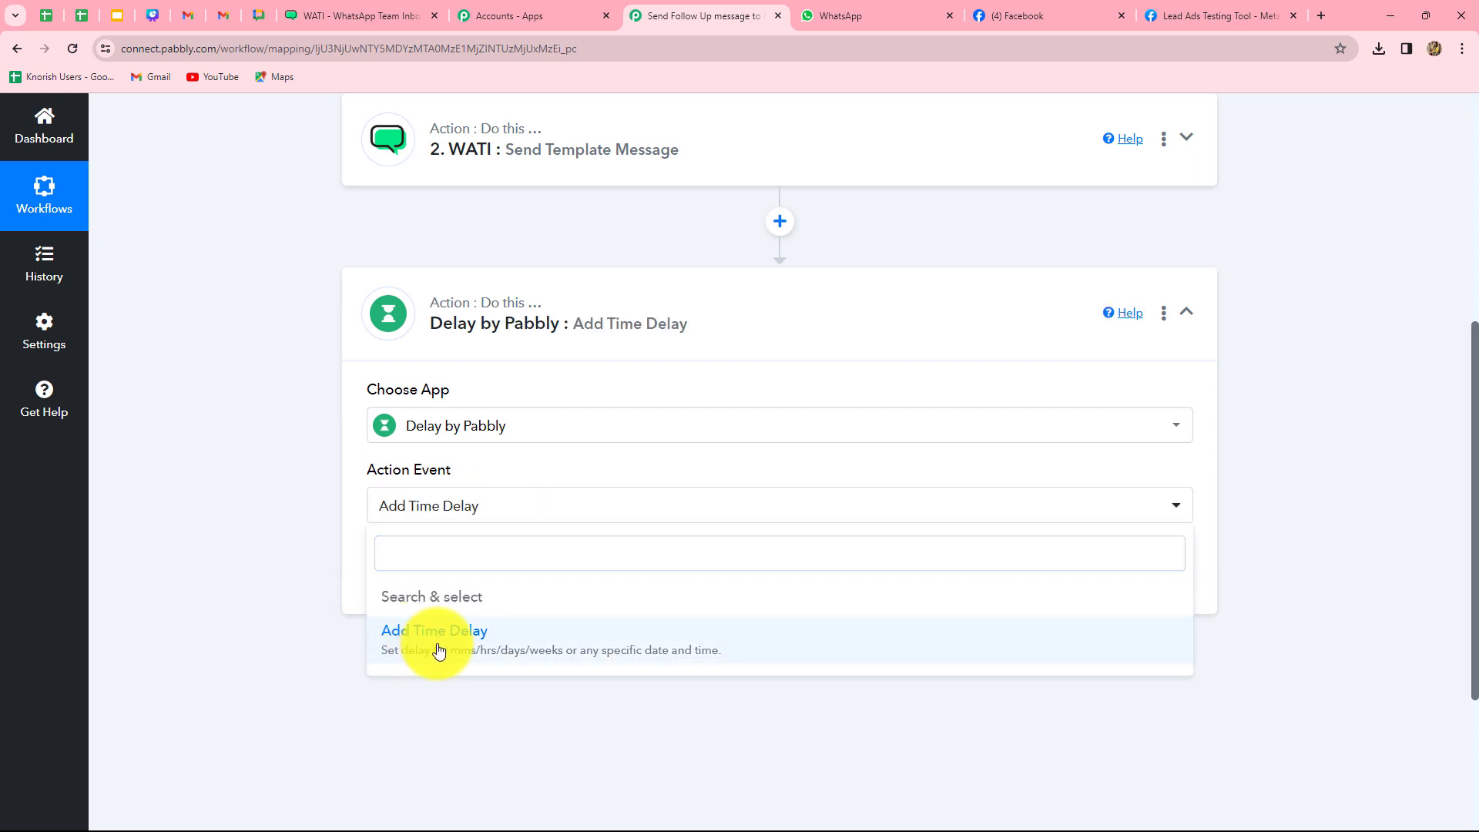
click(418, 565)
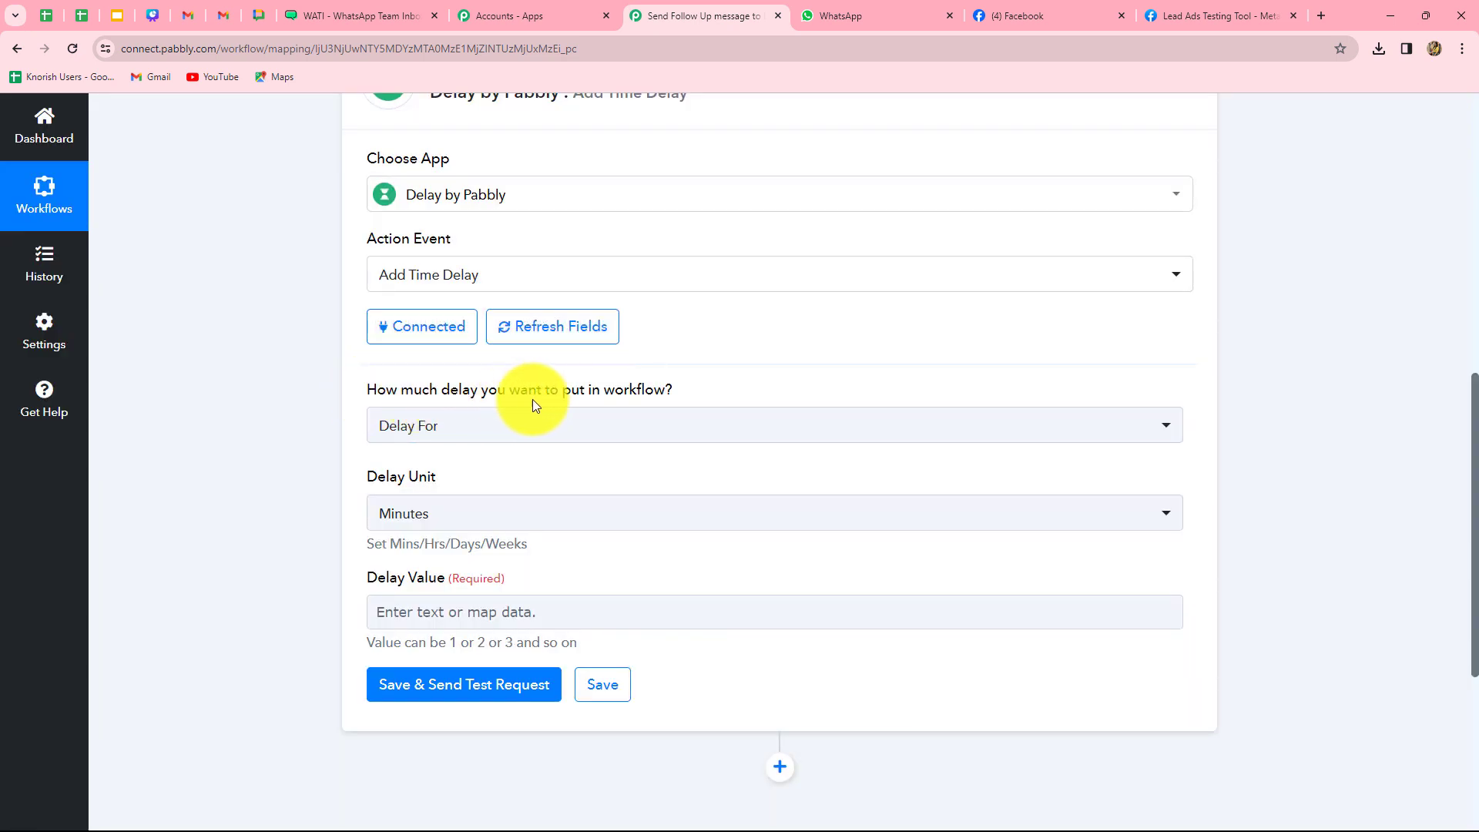
Set the workflow delay type to Delay For and the Delay Unit to Hours
click(567, 432)
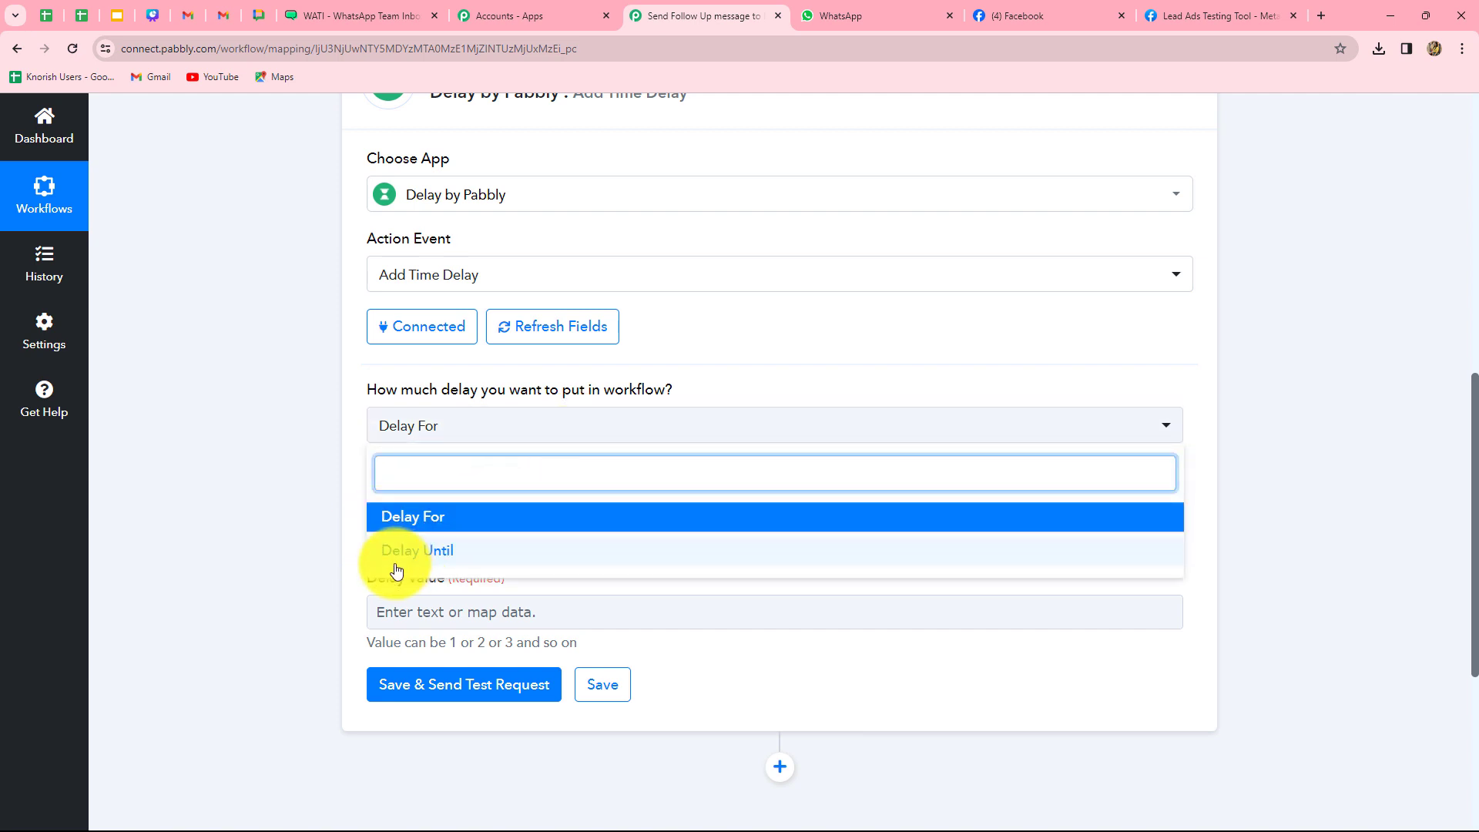
click(435, 524)
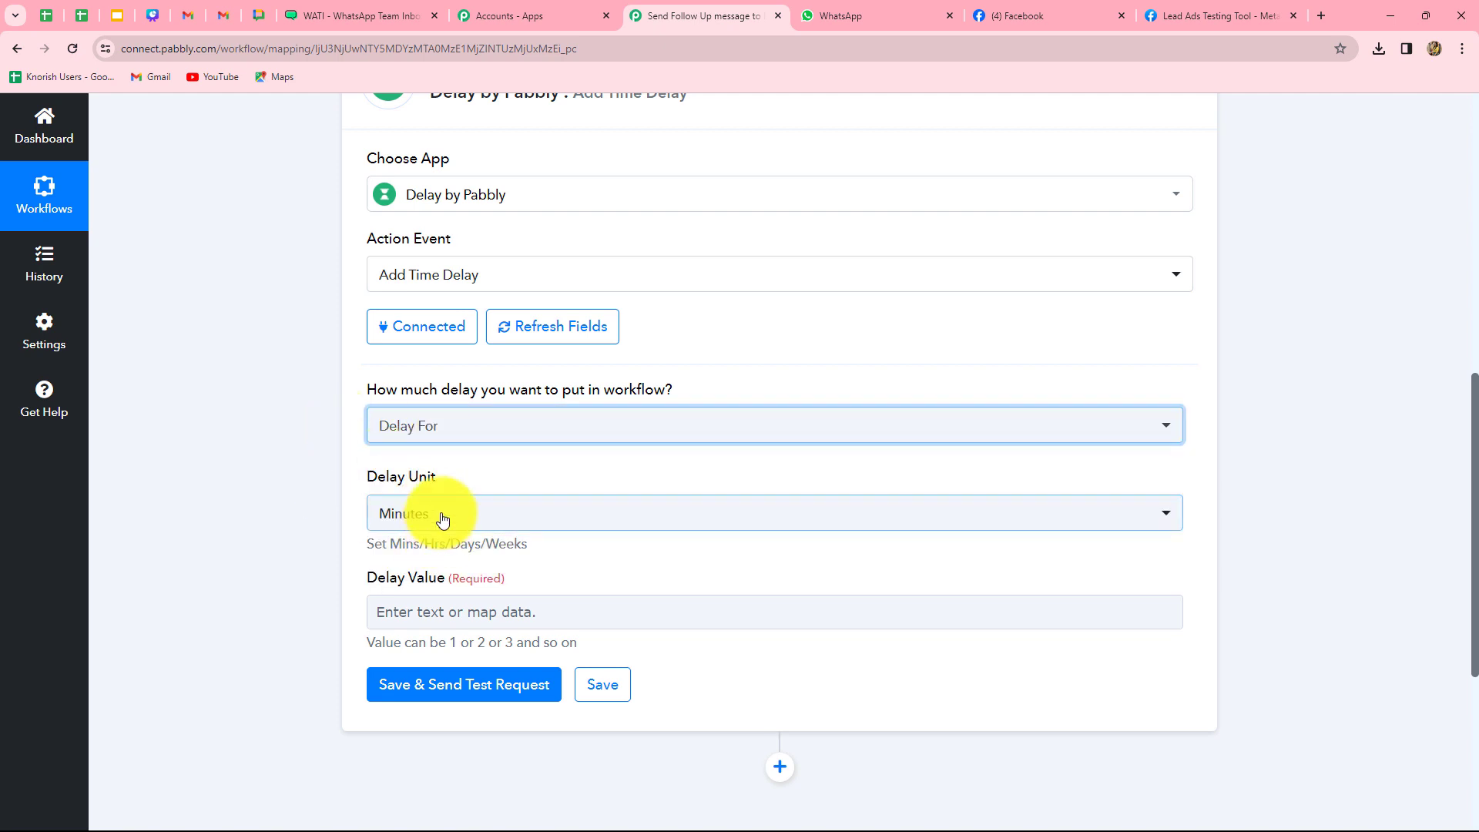
click(435, 518)
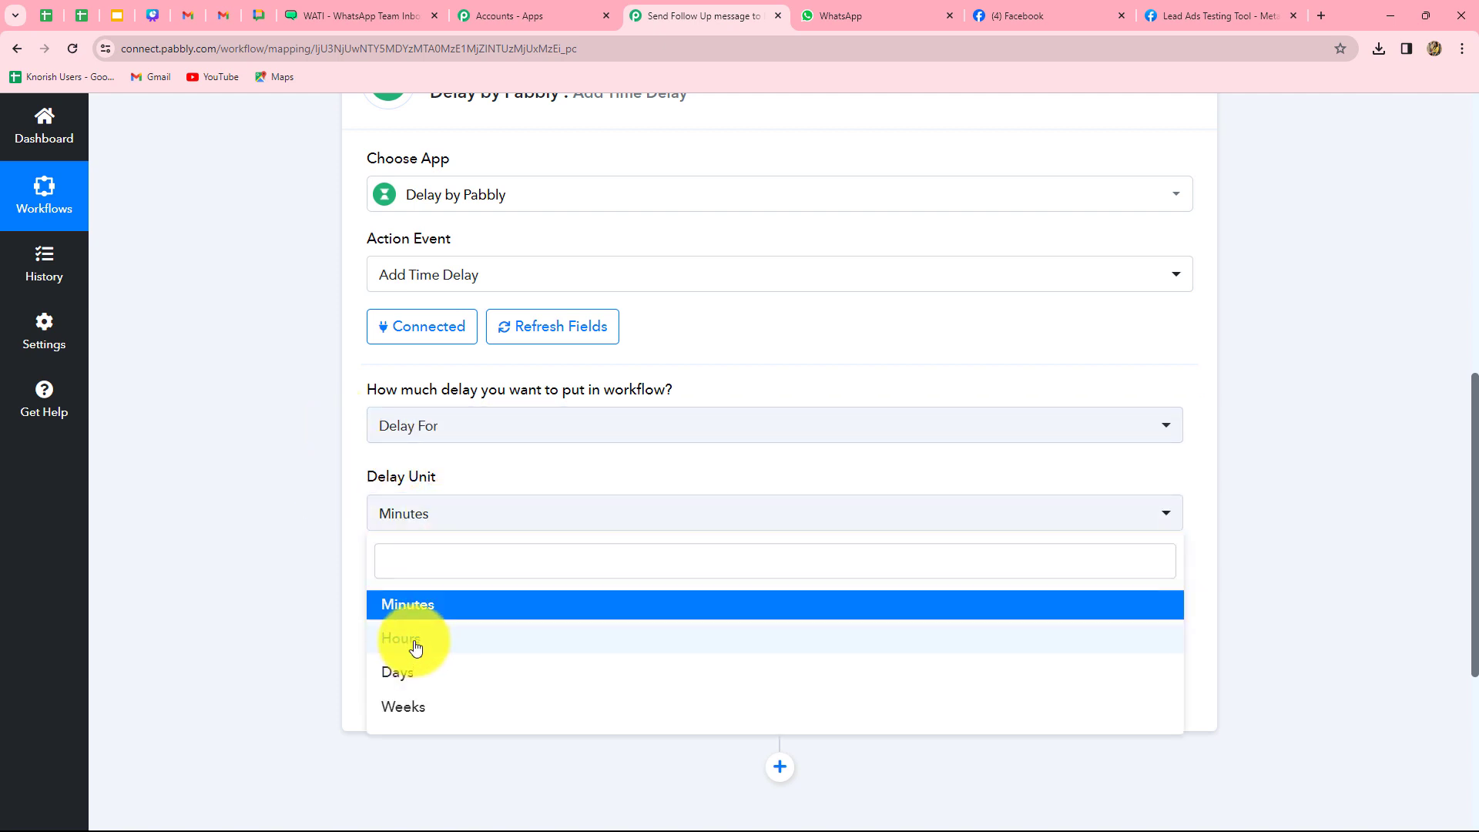
click(416, 647)
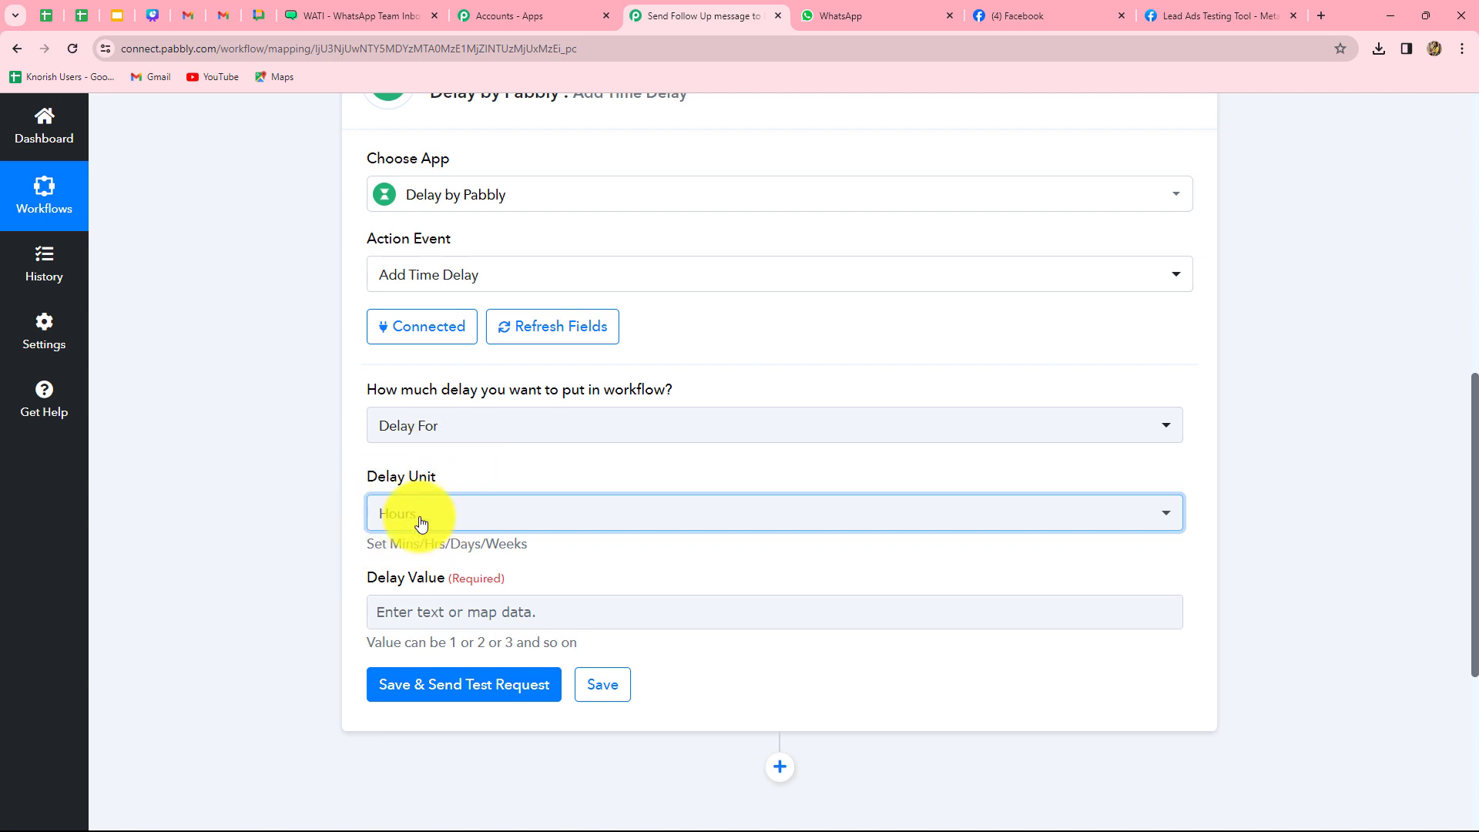
Set the Delay Value to 24, then save the delay action and send a test request
click(423, 614)
text(24)
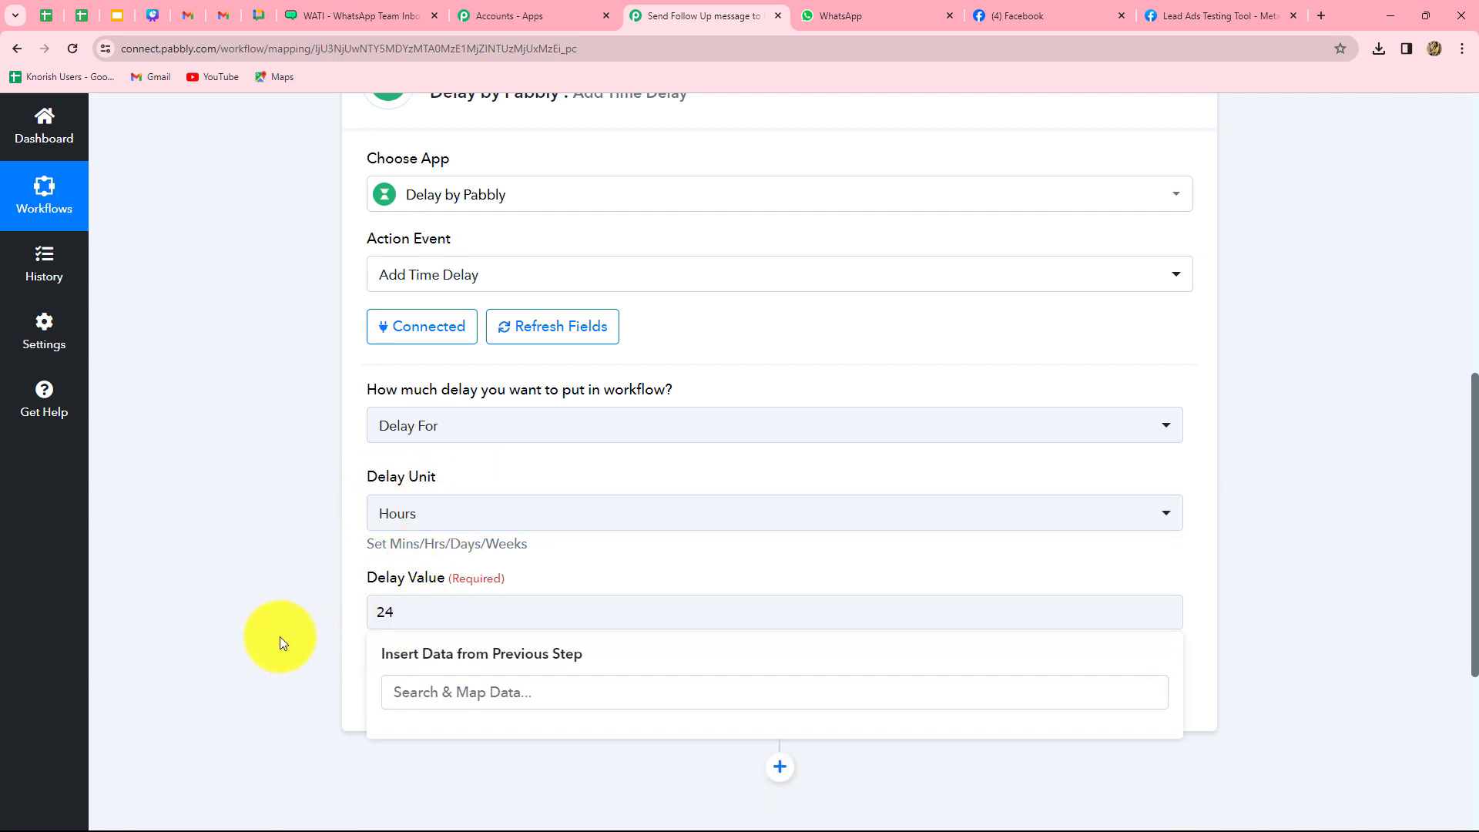
click(279, 636)
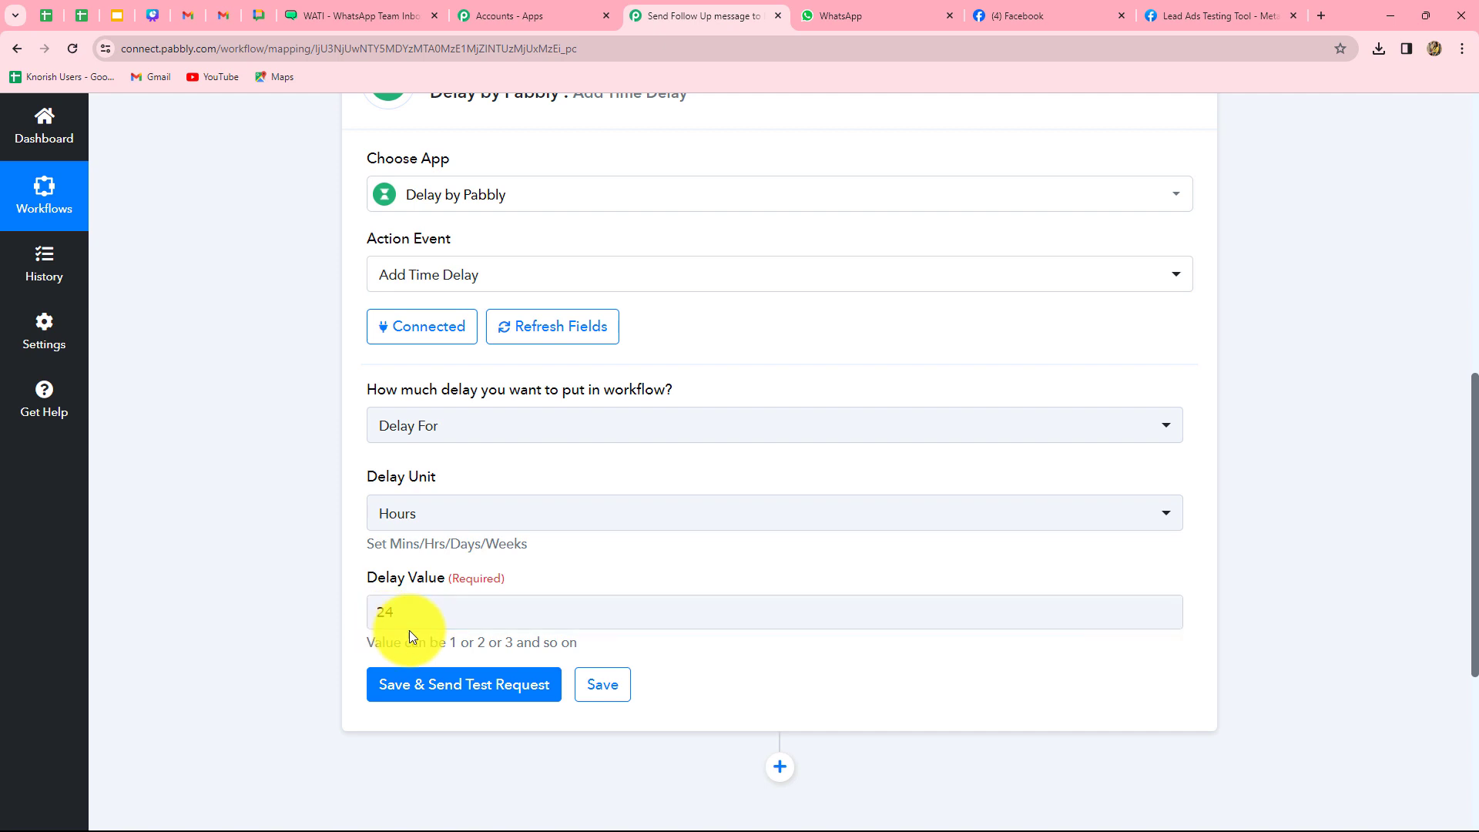
click(420, 611)
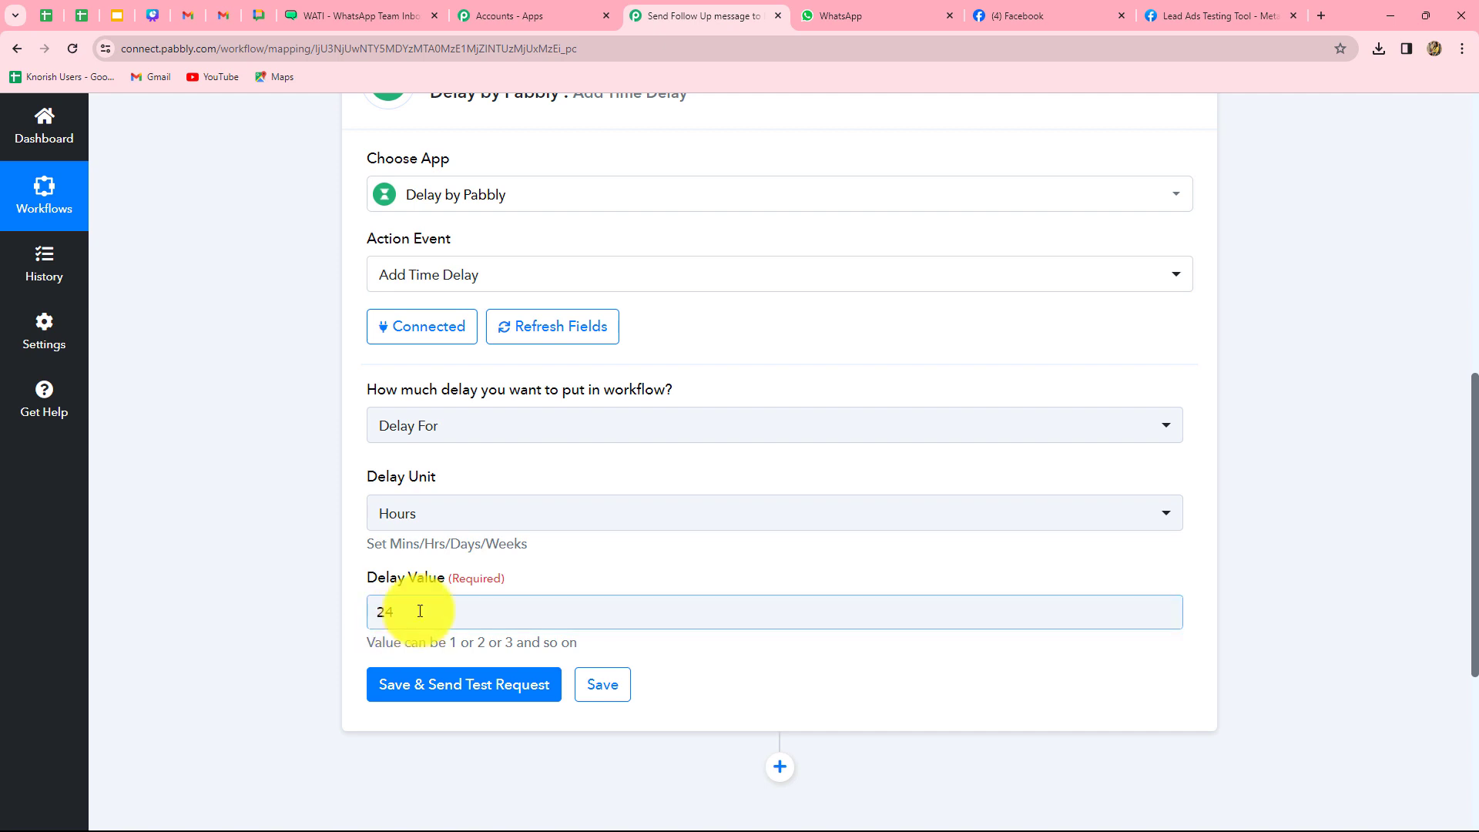
scroll(436, 390, down, 3)
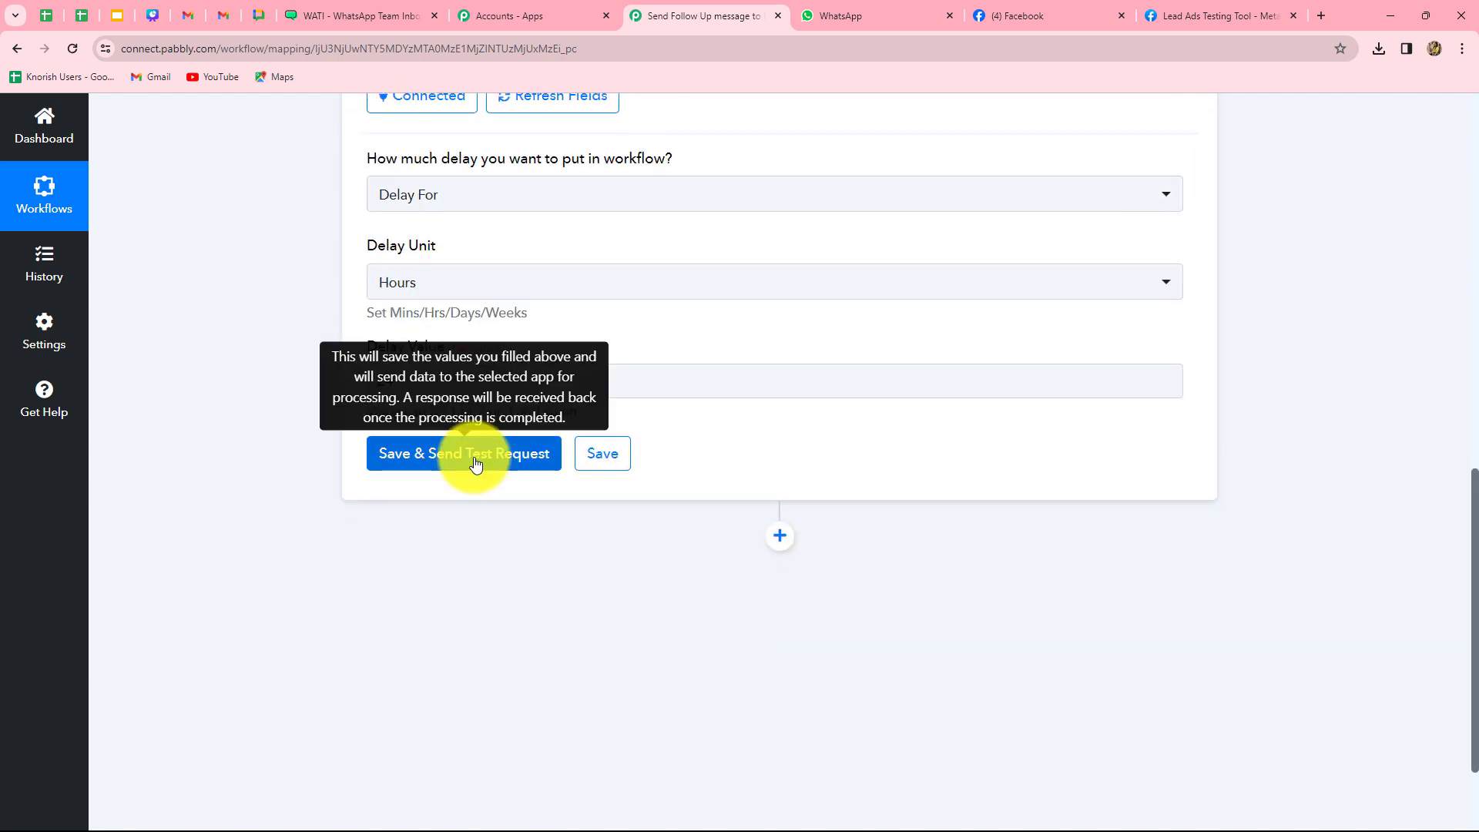
click(472, 462)
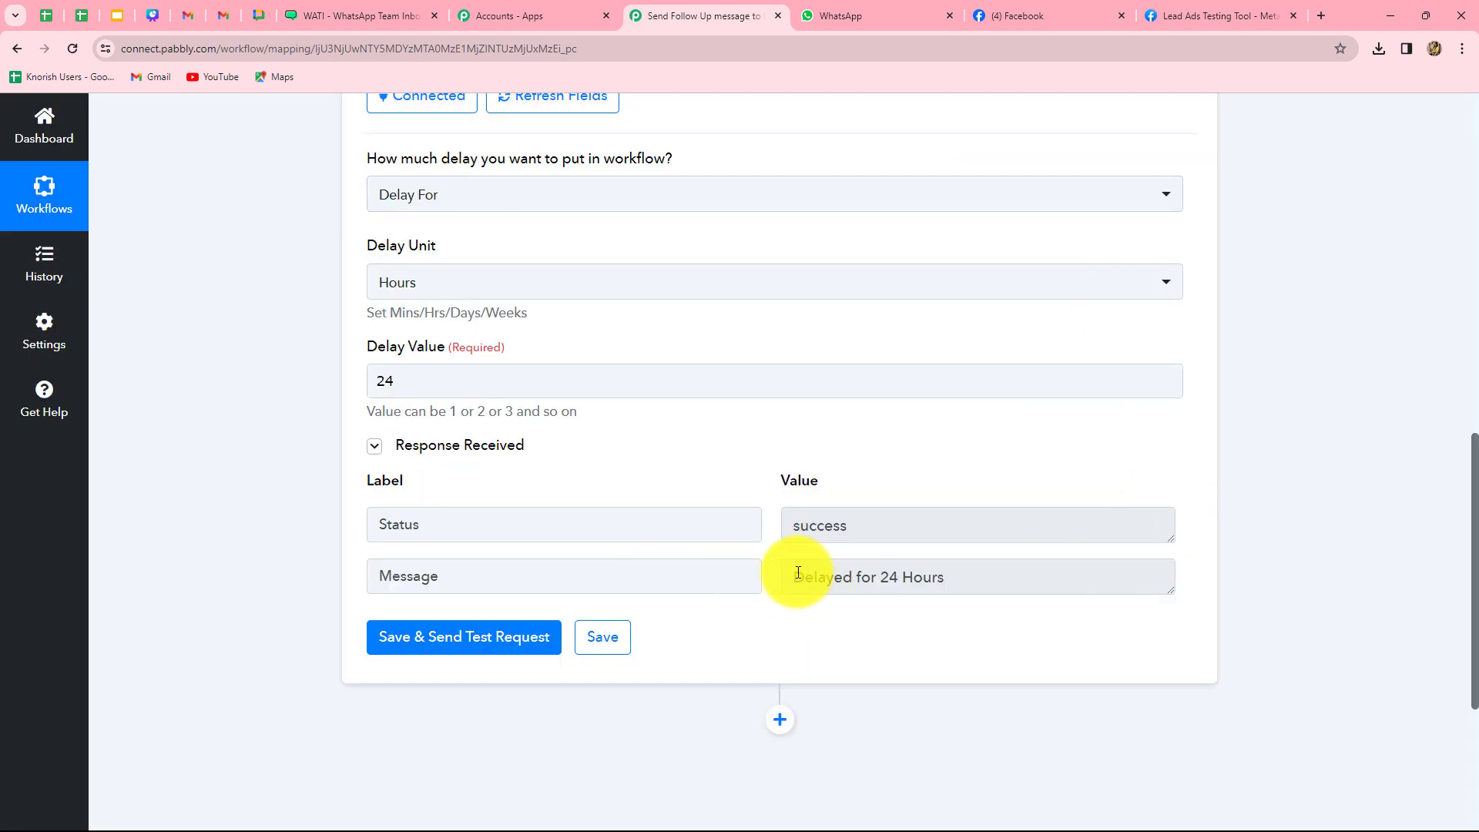
drag(792, 579, 951, 595)
click(1249, 567)
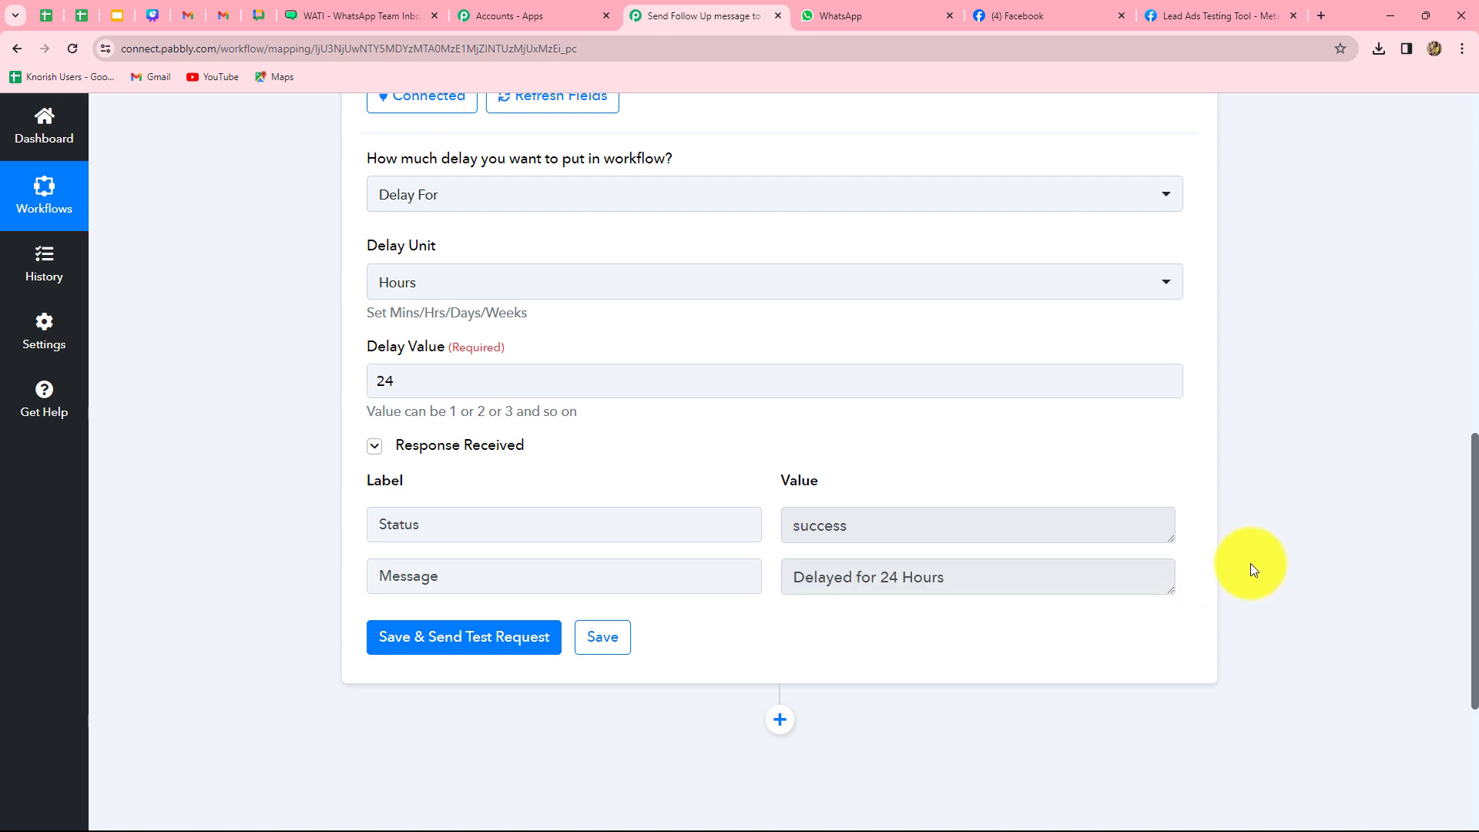
Add a WATI action with the Send Template Message event after the delay and connect it through the existing WATI #32 connection
scroll(1217, 562, down, 2)
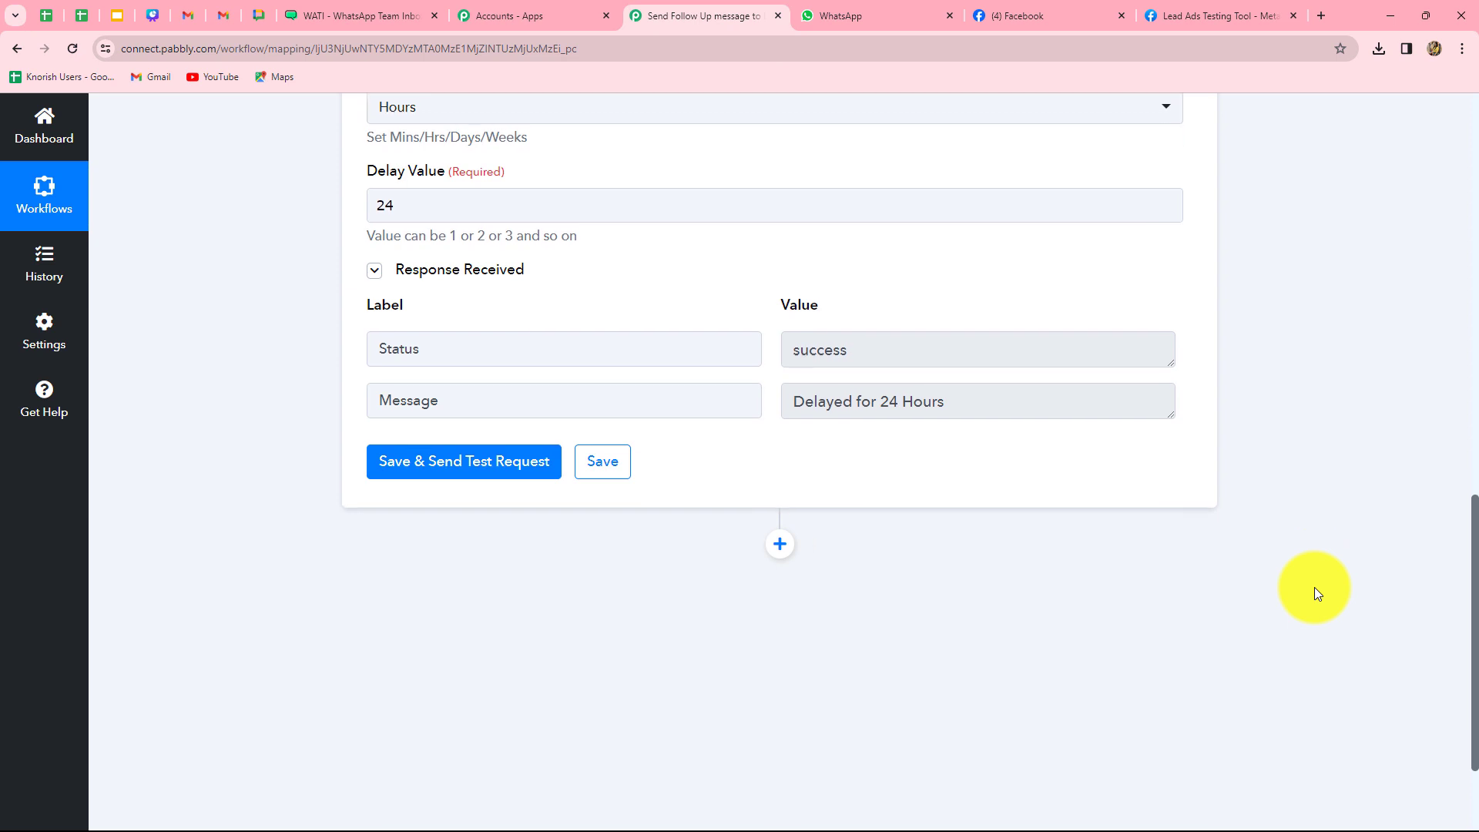
click(779, 545)
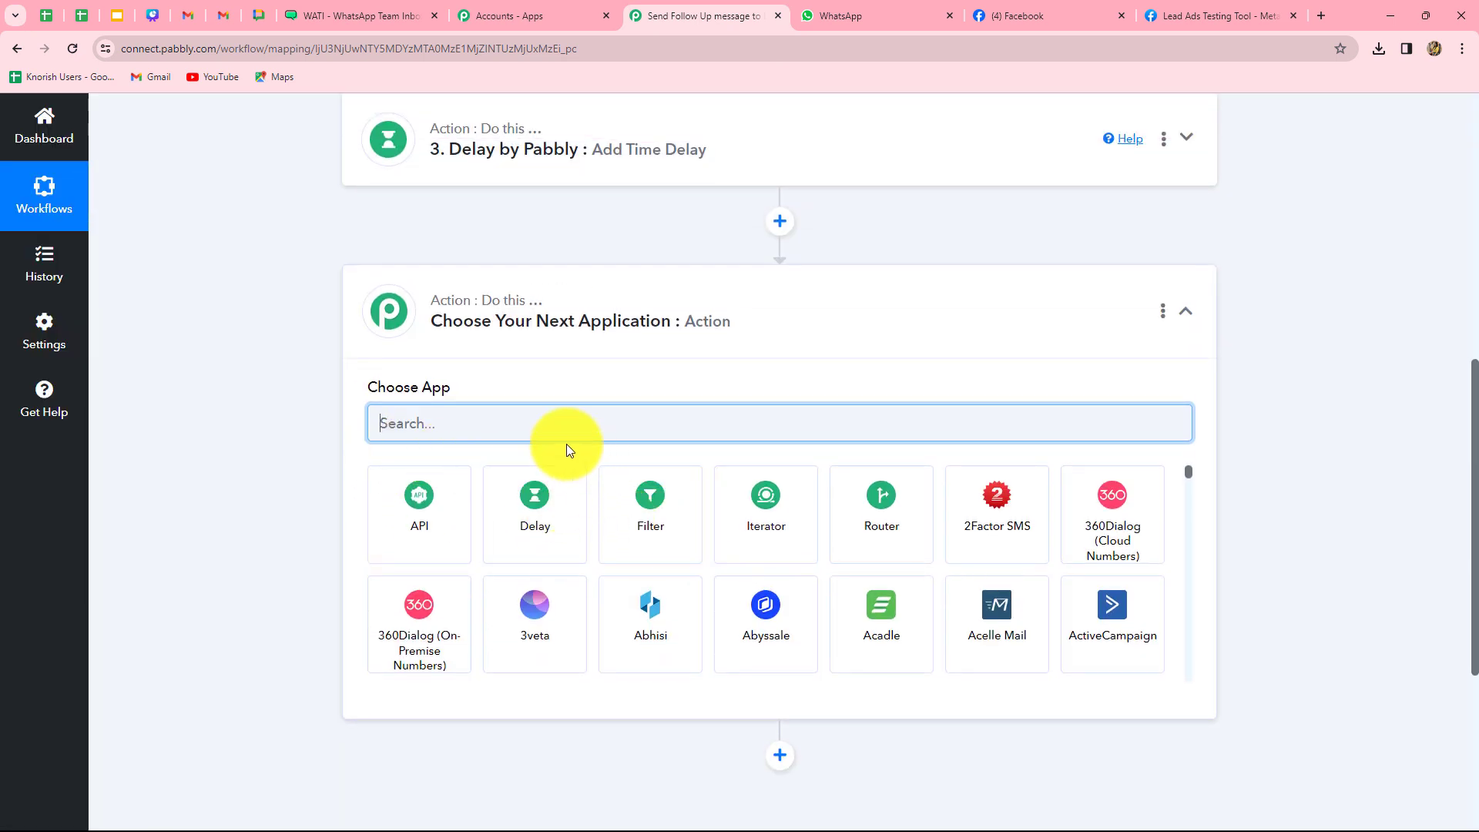
text(wat)
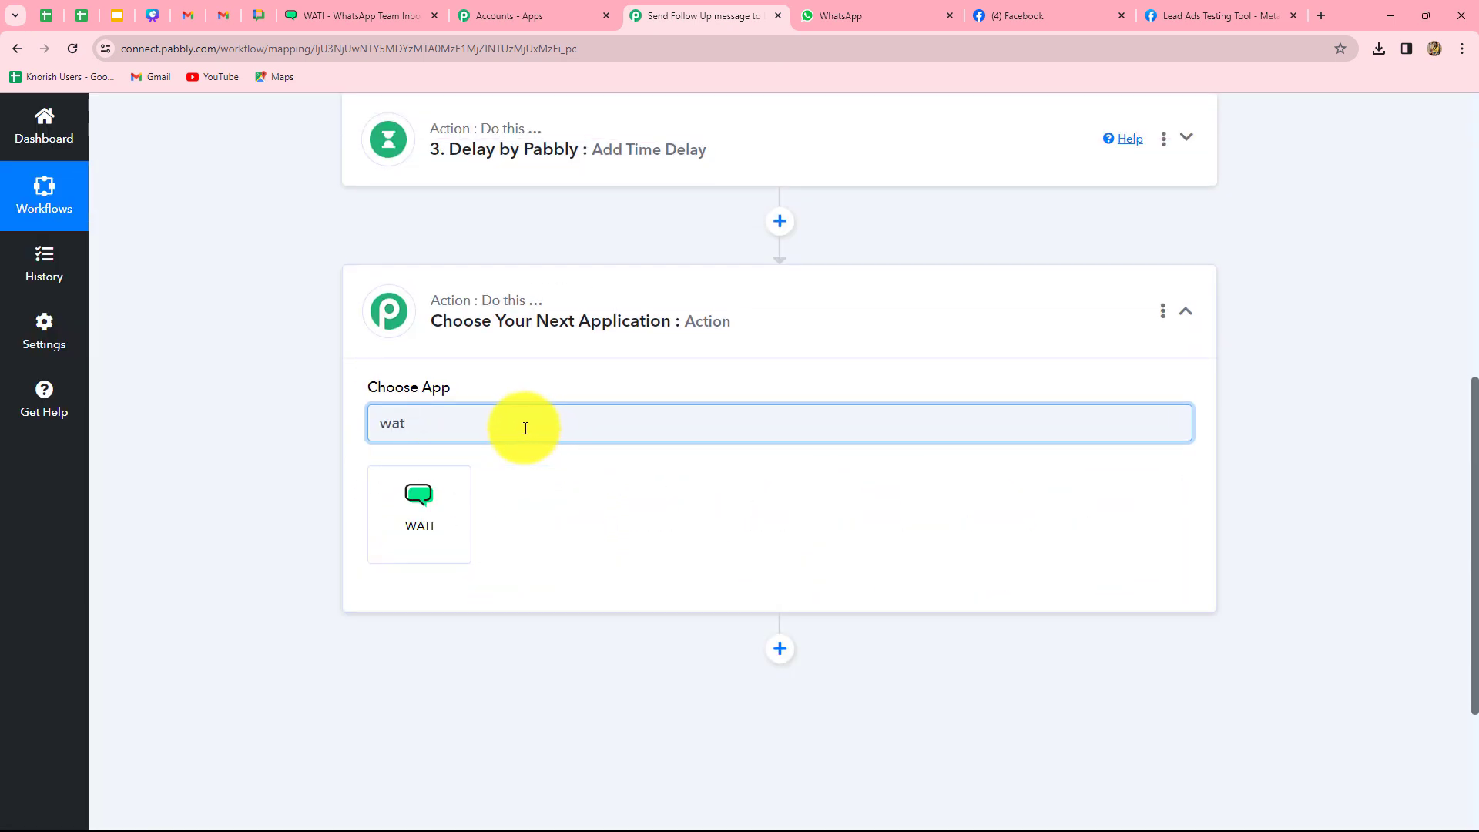
click(416, 539)
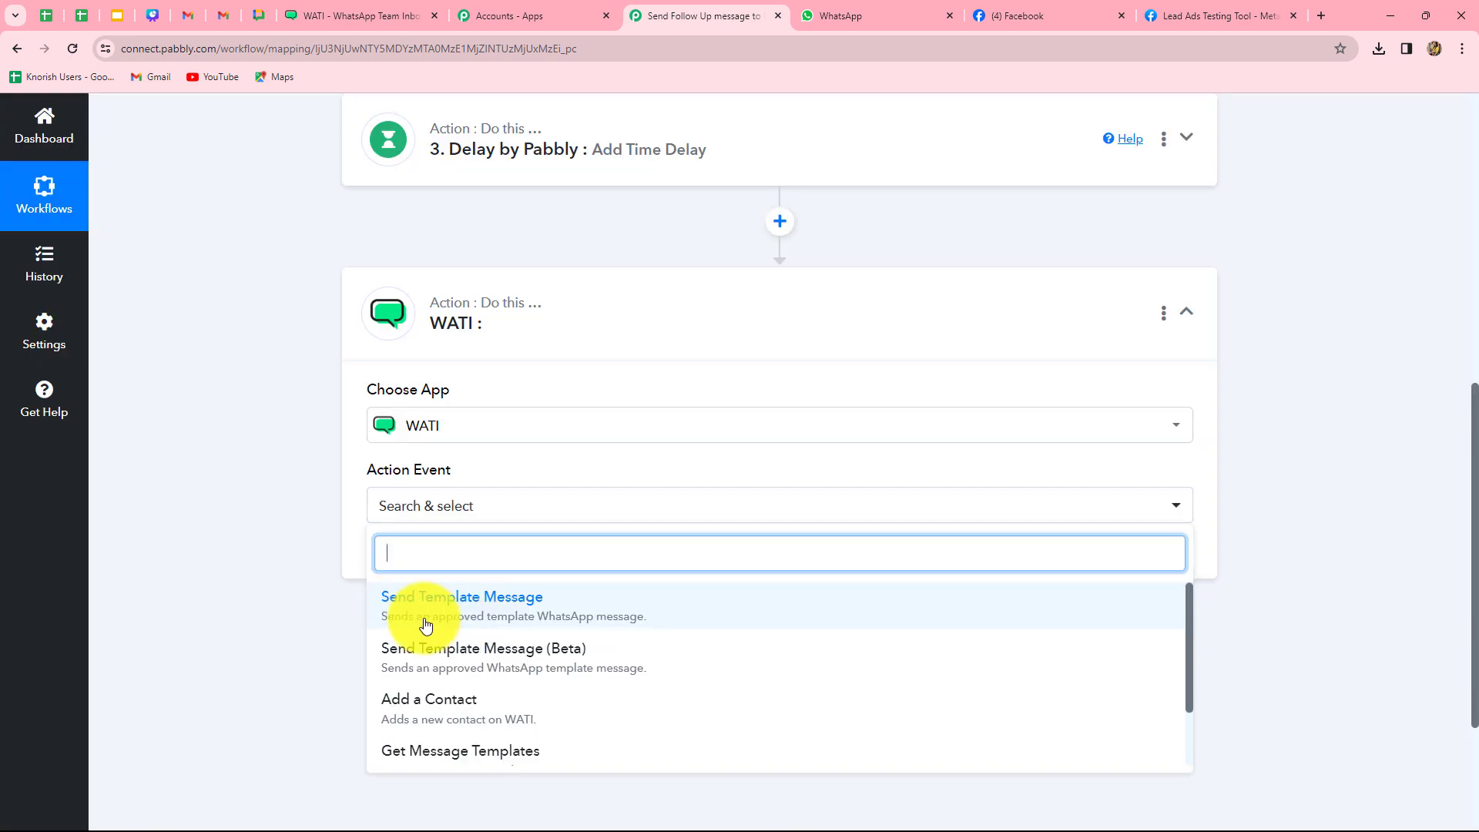
click(428, 611)
click(424, 568)
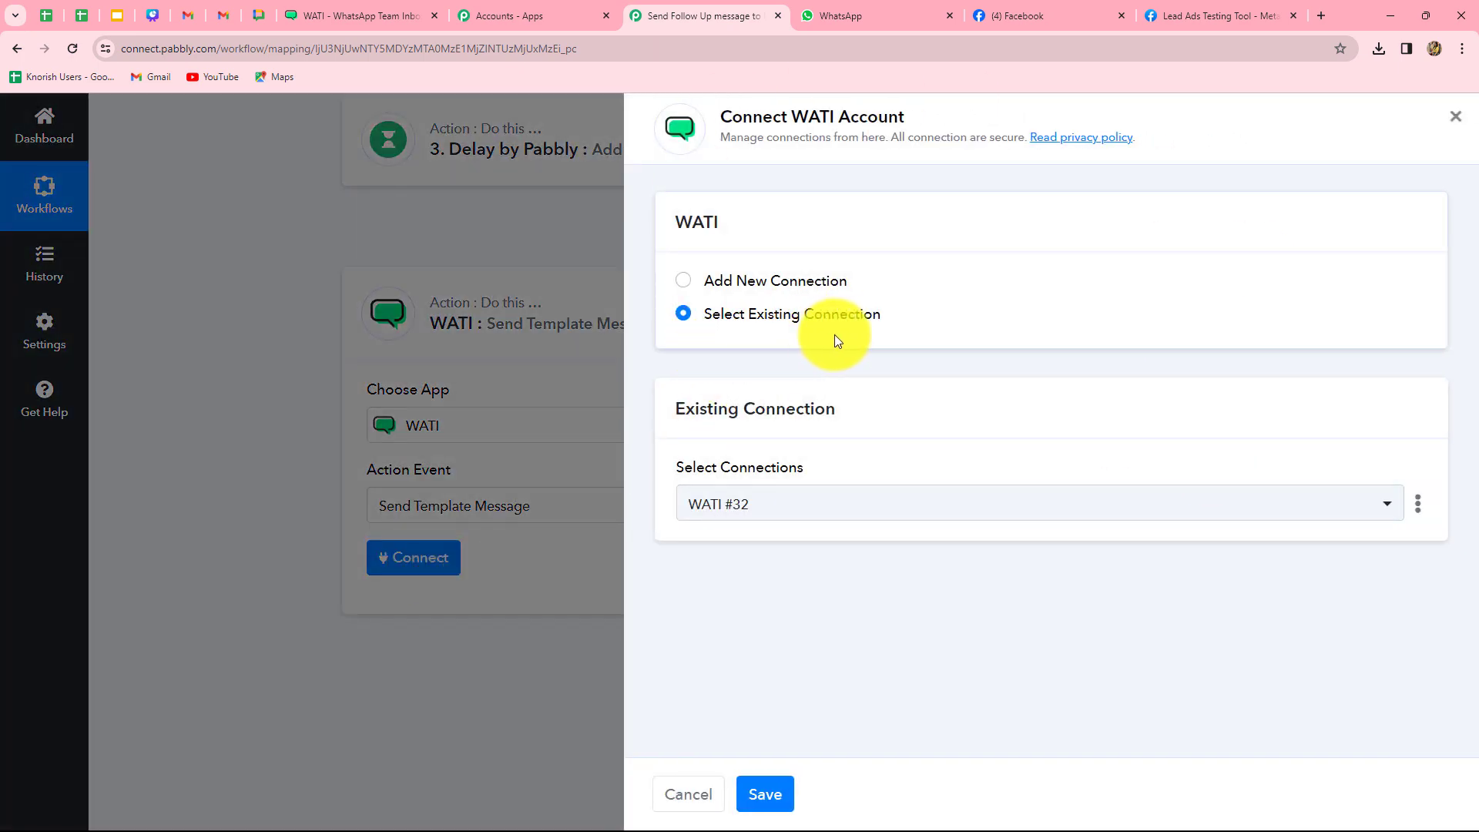
click(765, 793)
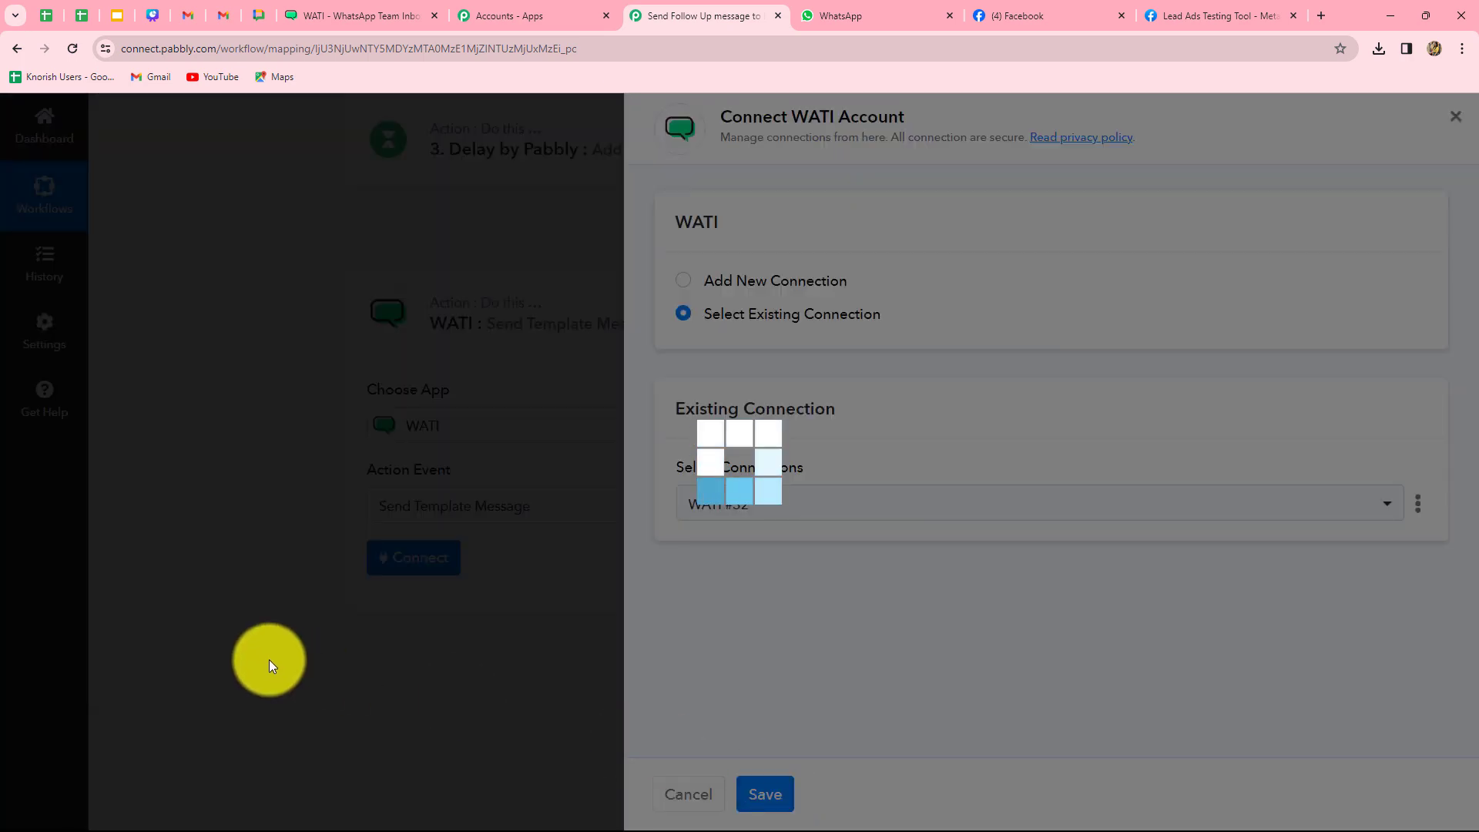
Map the WhatsApp Number to the contact number from the Facebook Lead Ads New Lead (Instant) step
scroll(272, 620, down, 7)
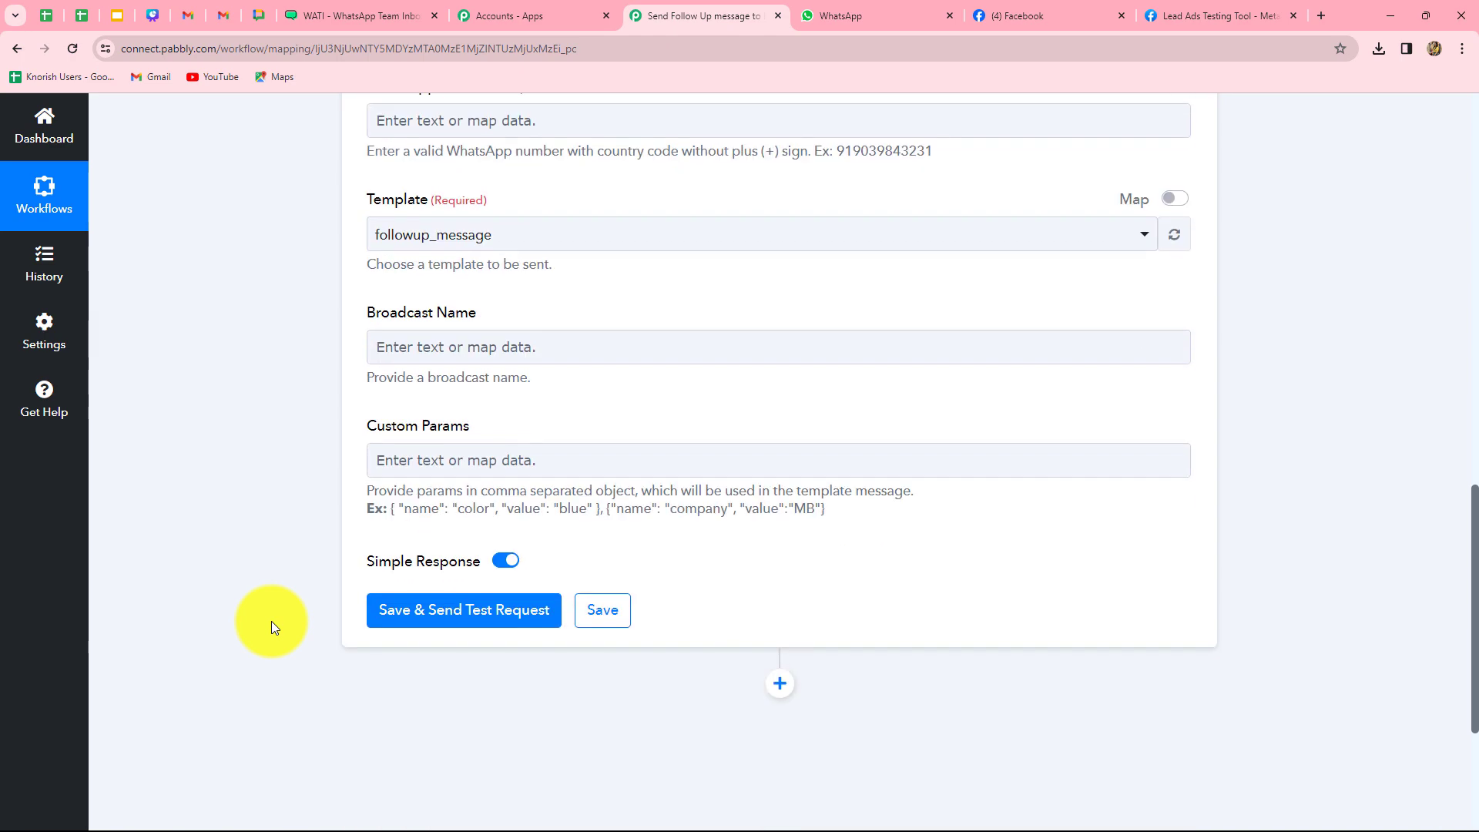
scroll(271, 621, up, 4)
click(399, 429)
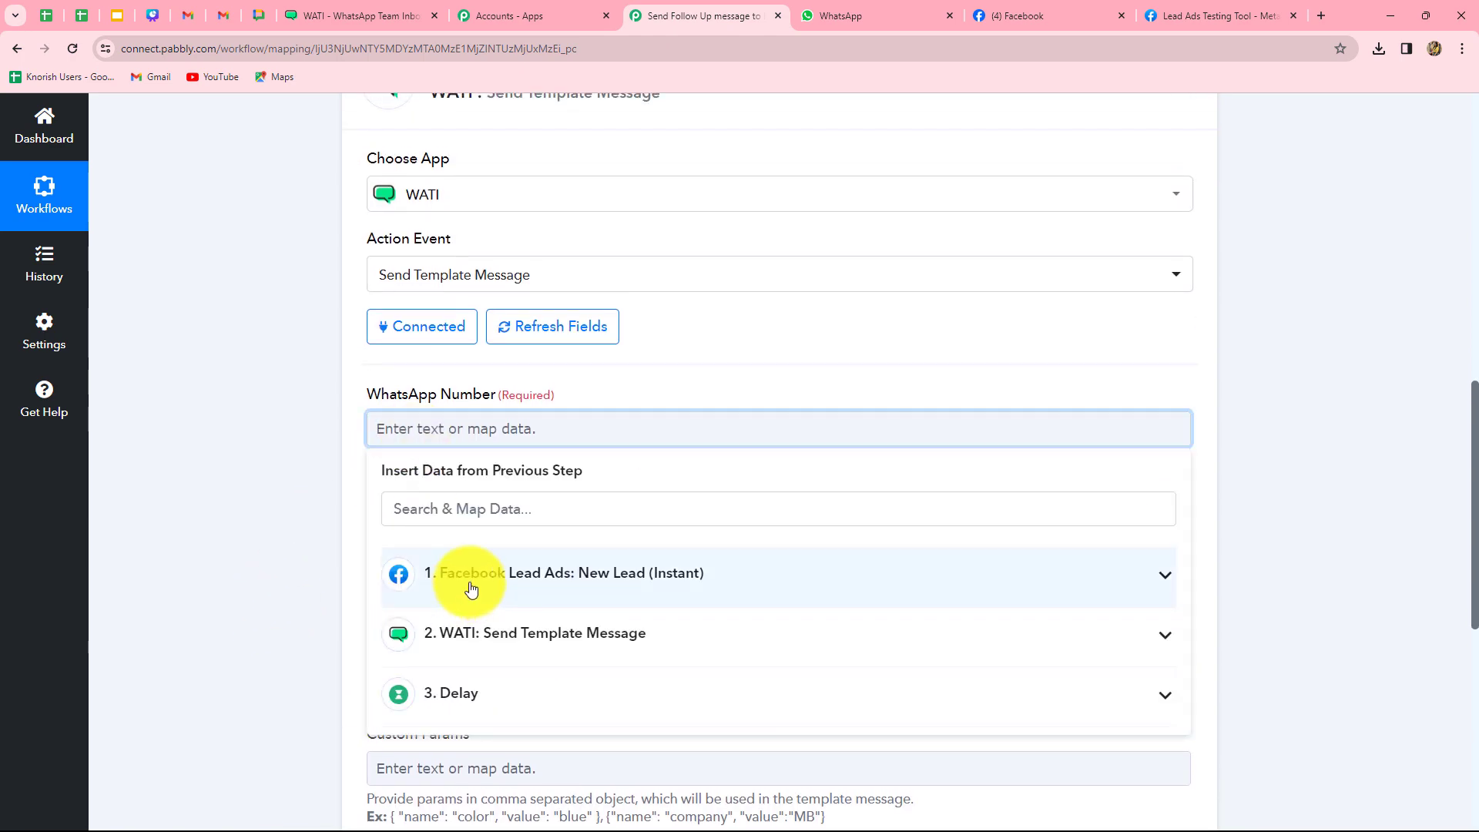
click(472, 590)
click(514, 623)
click(228, 589)
scroll(228, 584, down, 3)
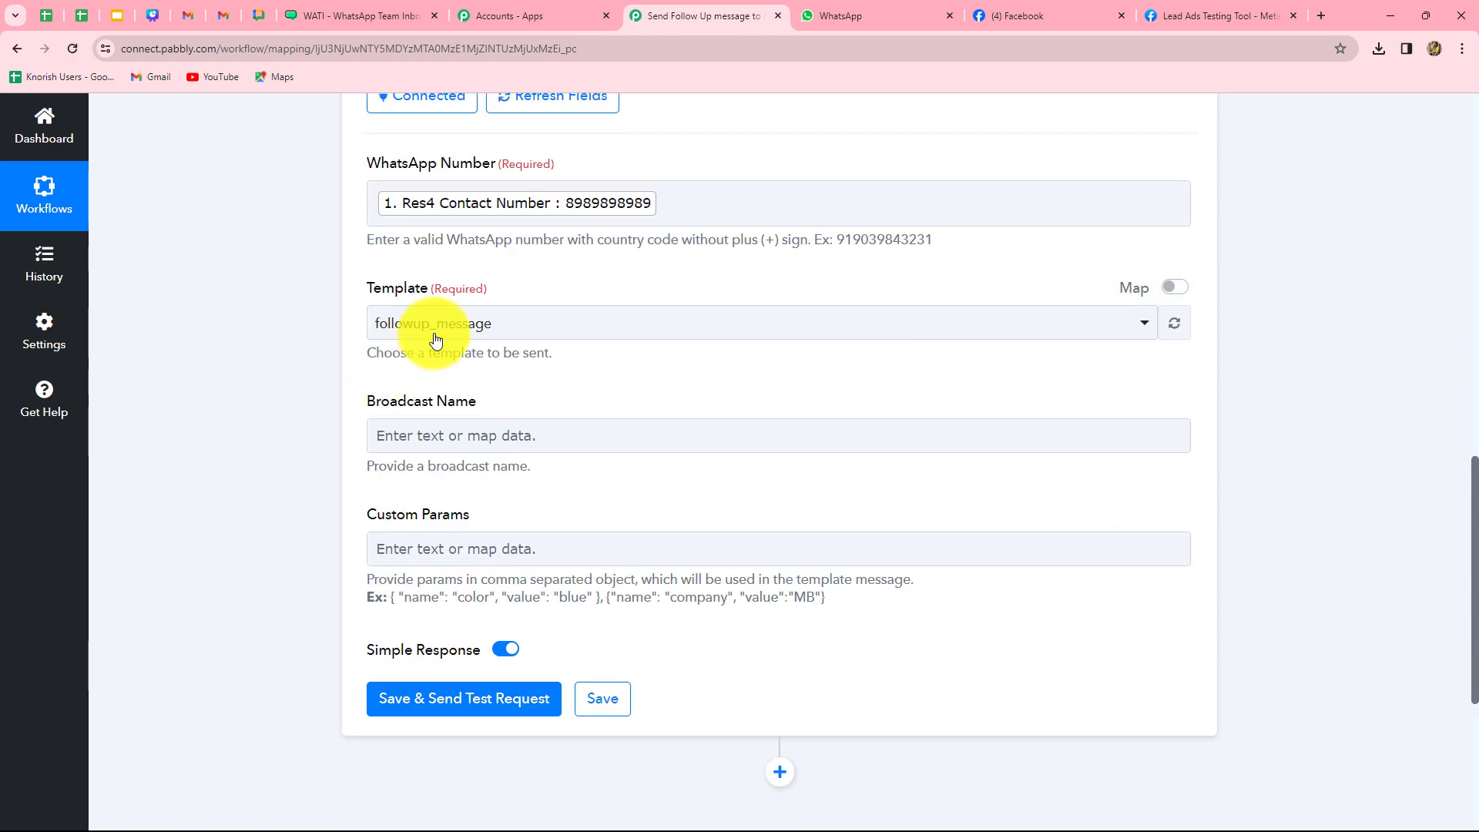
Set the Broadcast Name to "Sparkle Evenings!" and fill Custom Params with the name parameter, mapping its value to the lead's contact number
click(463, 437)
text(S)
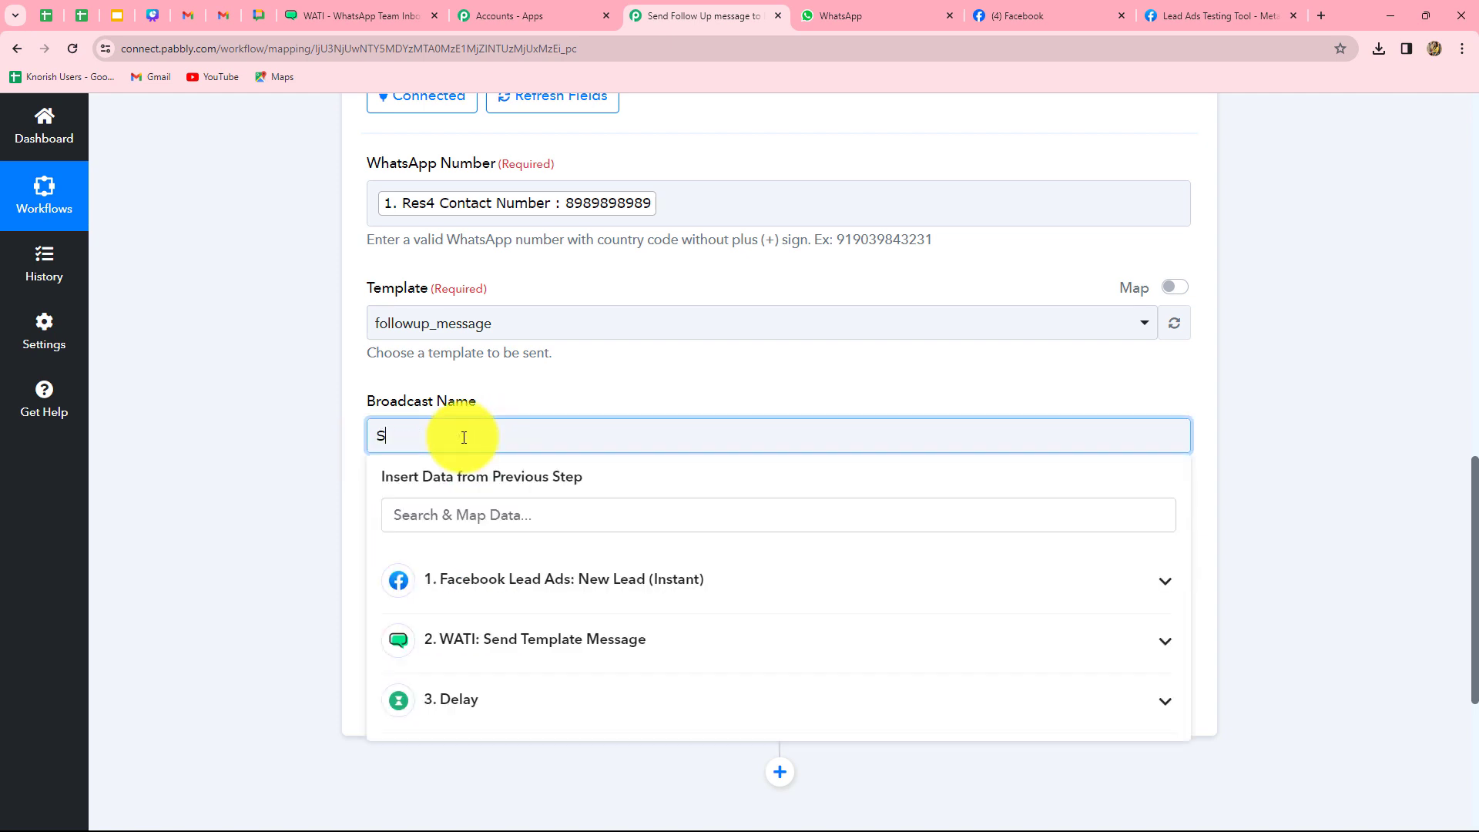
text(parkle Evenings!)
click(243, 475)
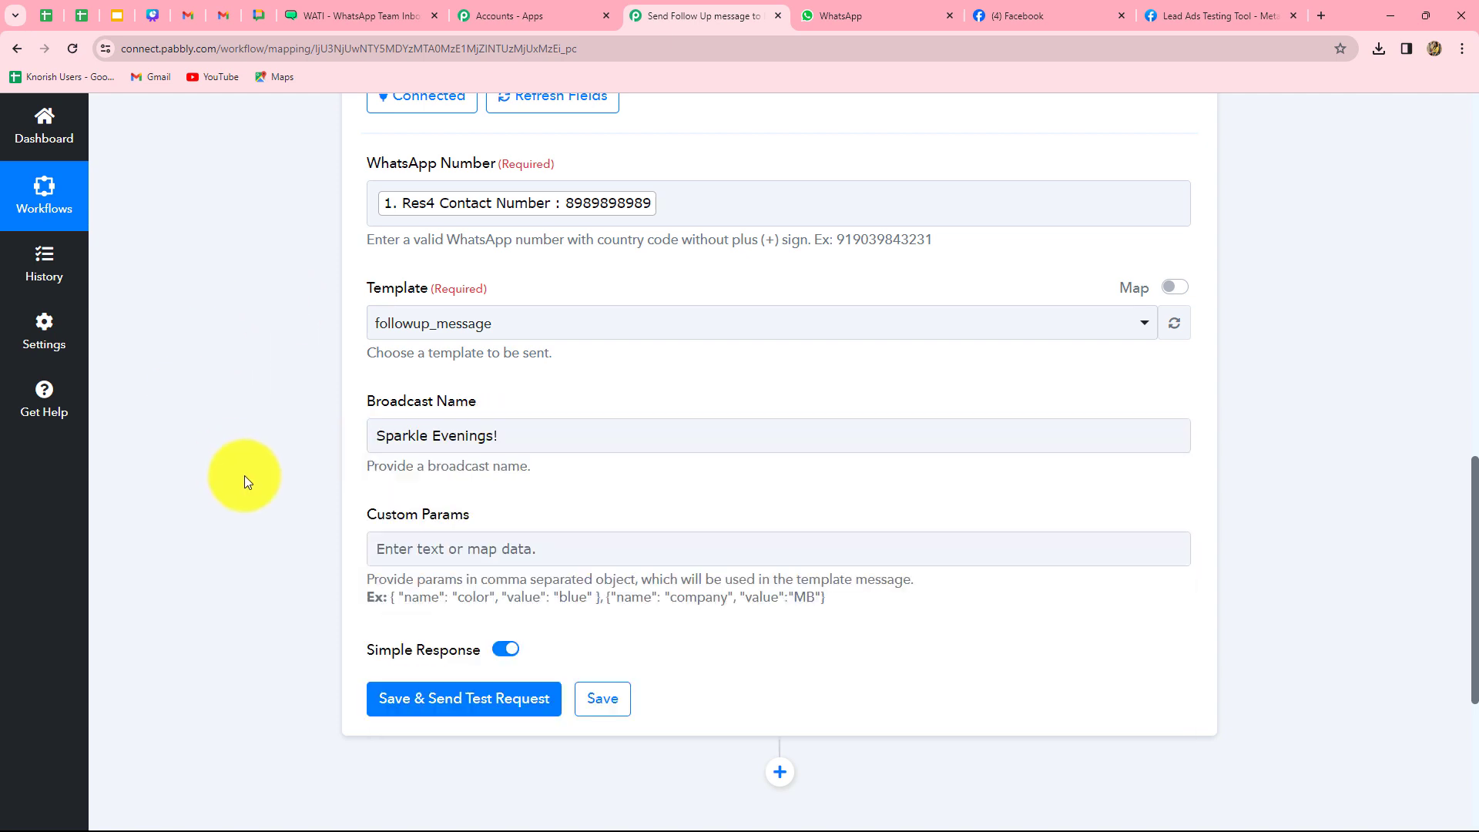
scroll(243, 474, down, 3)
drag(396, 366, 555, 380)
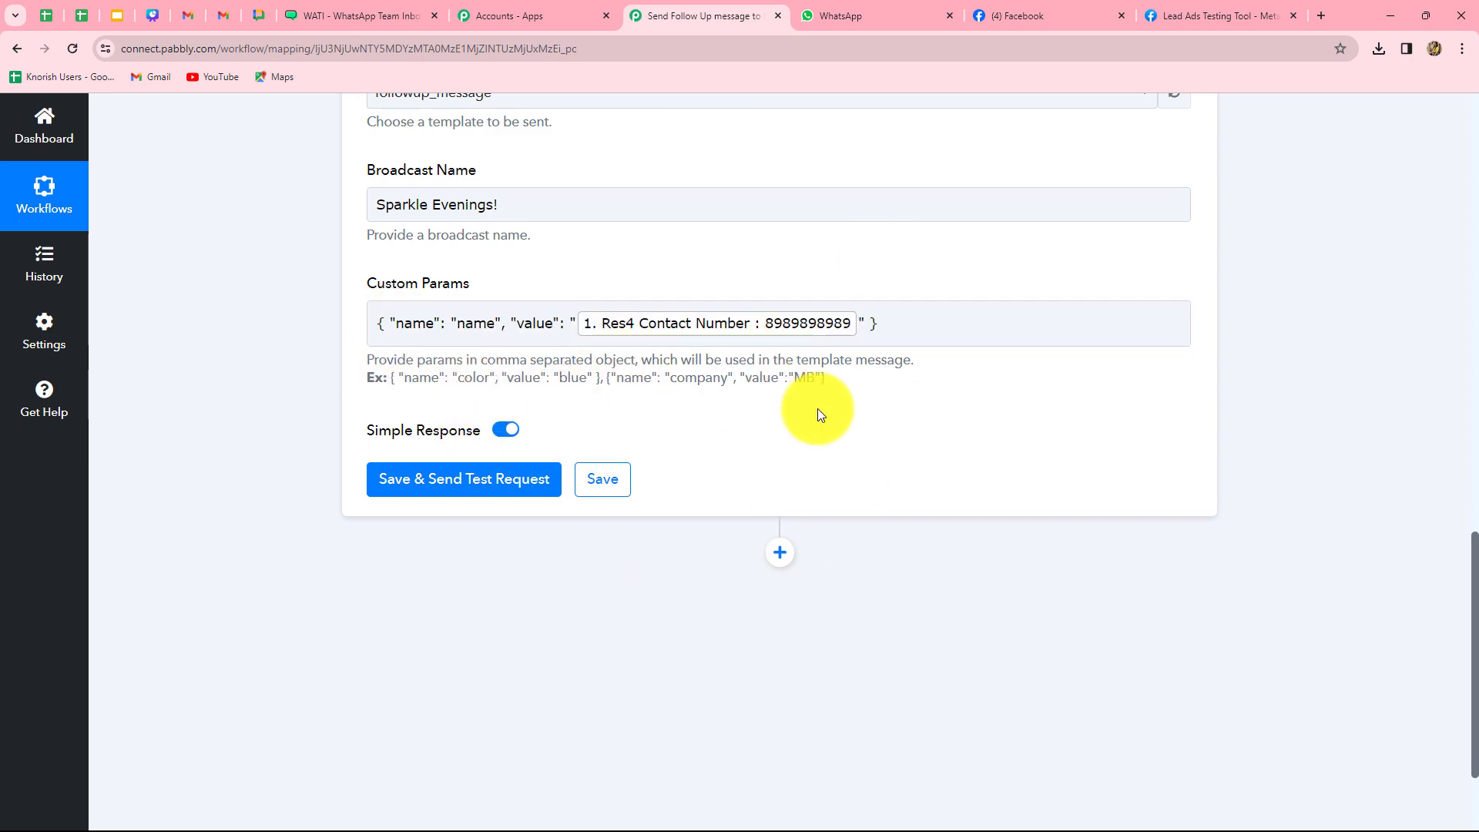
Save the second WATI Send Template Message action using the followup_message template and send a test request
scroll(819, 412, up, 2)
scroll(818, 416, up, 5)
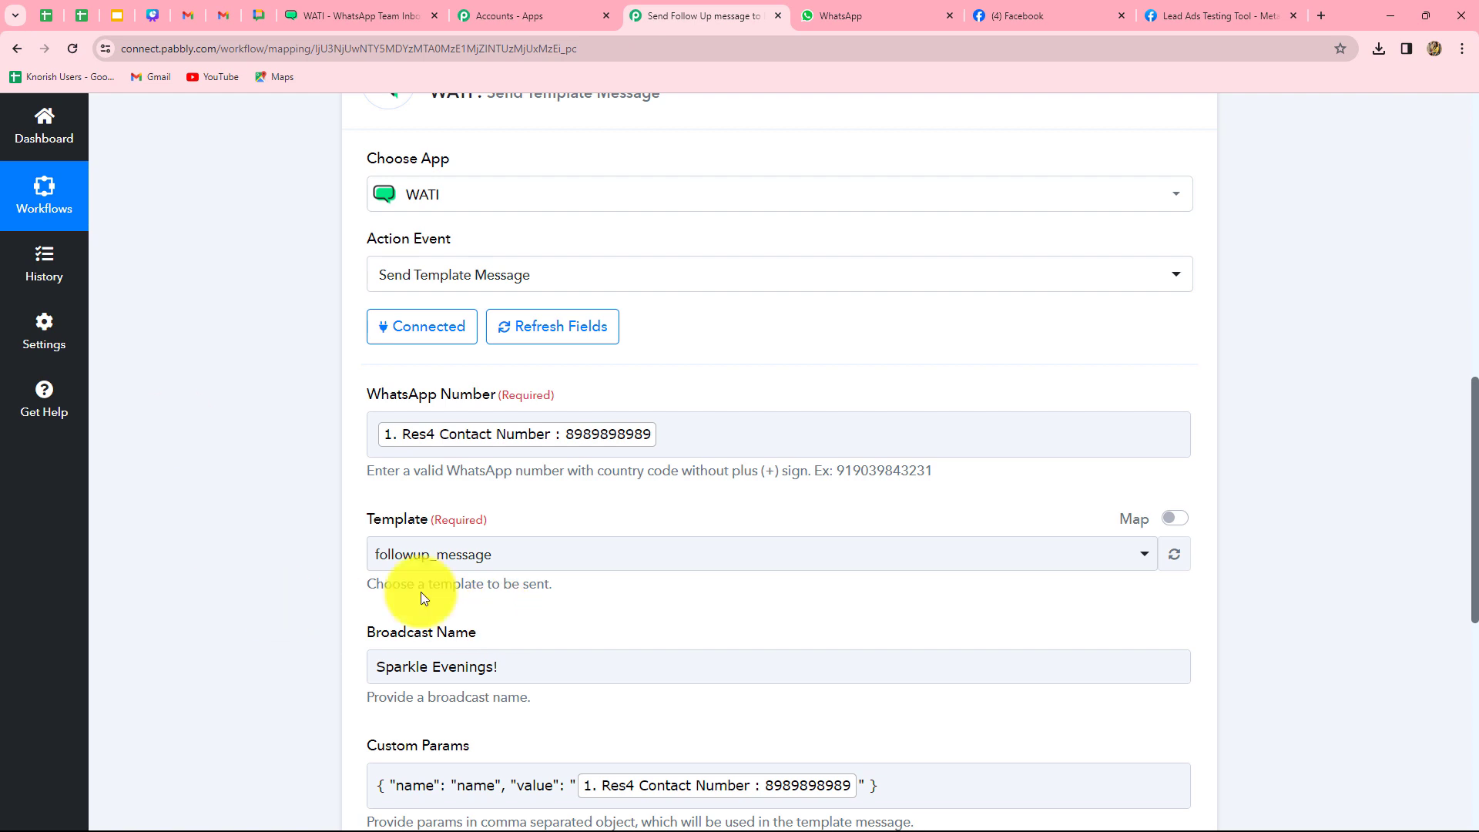
scroll(727, 586, down, 6)
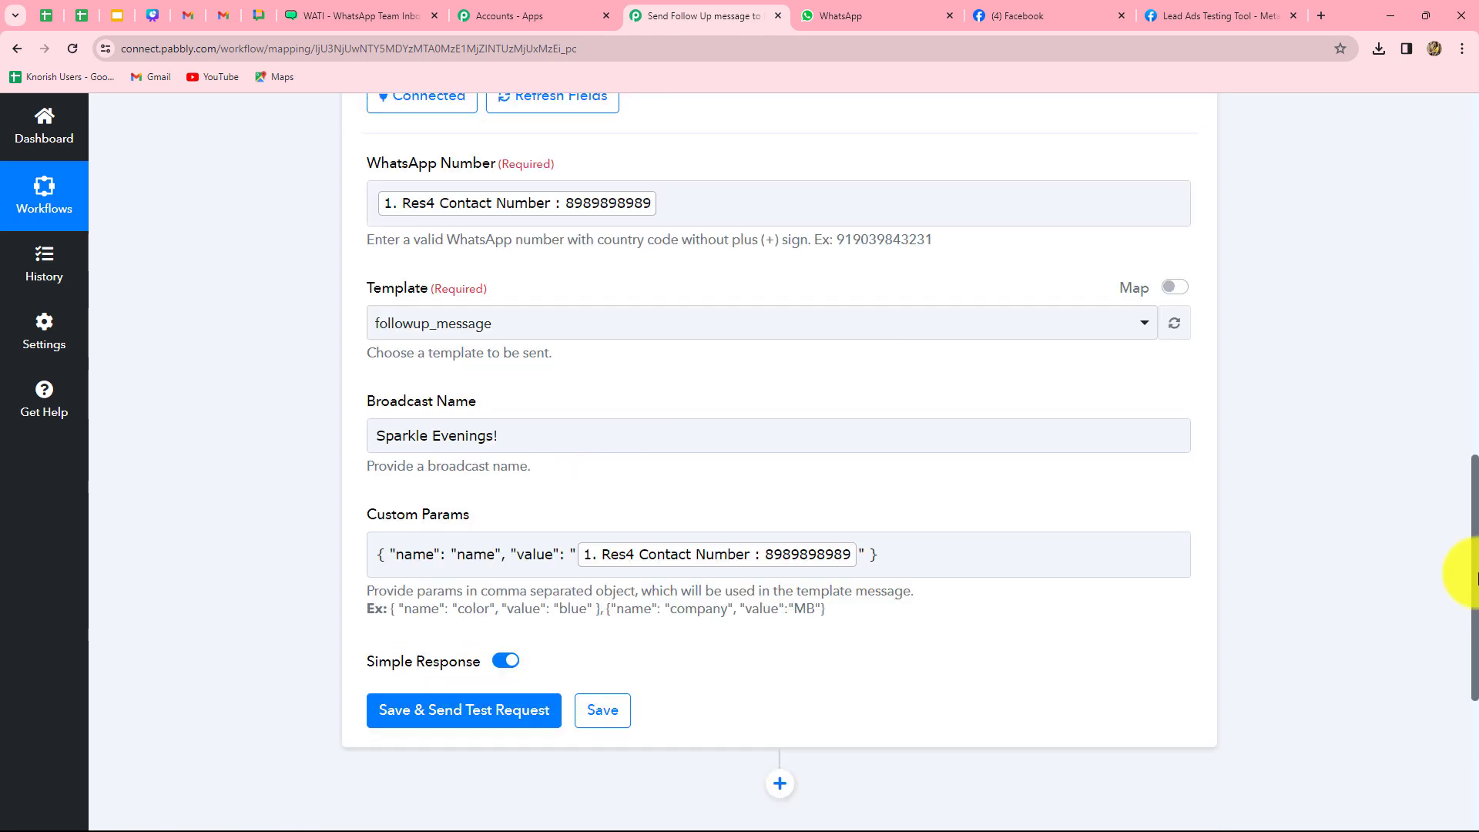
click(528, 485)
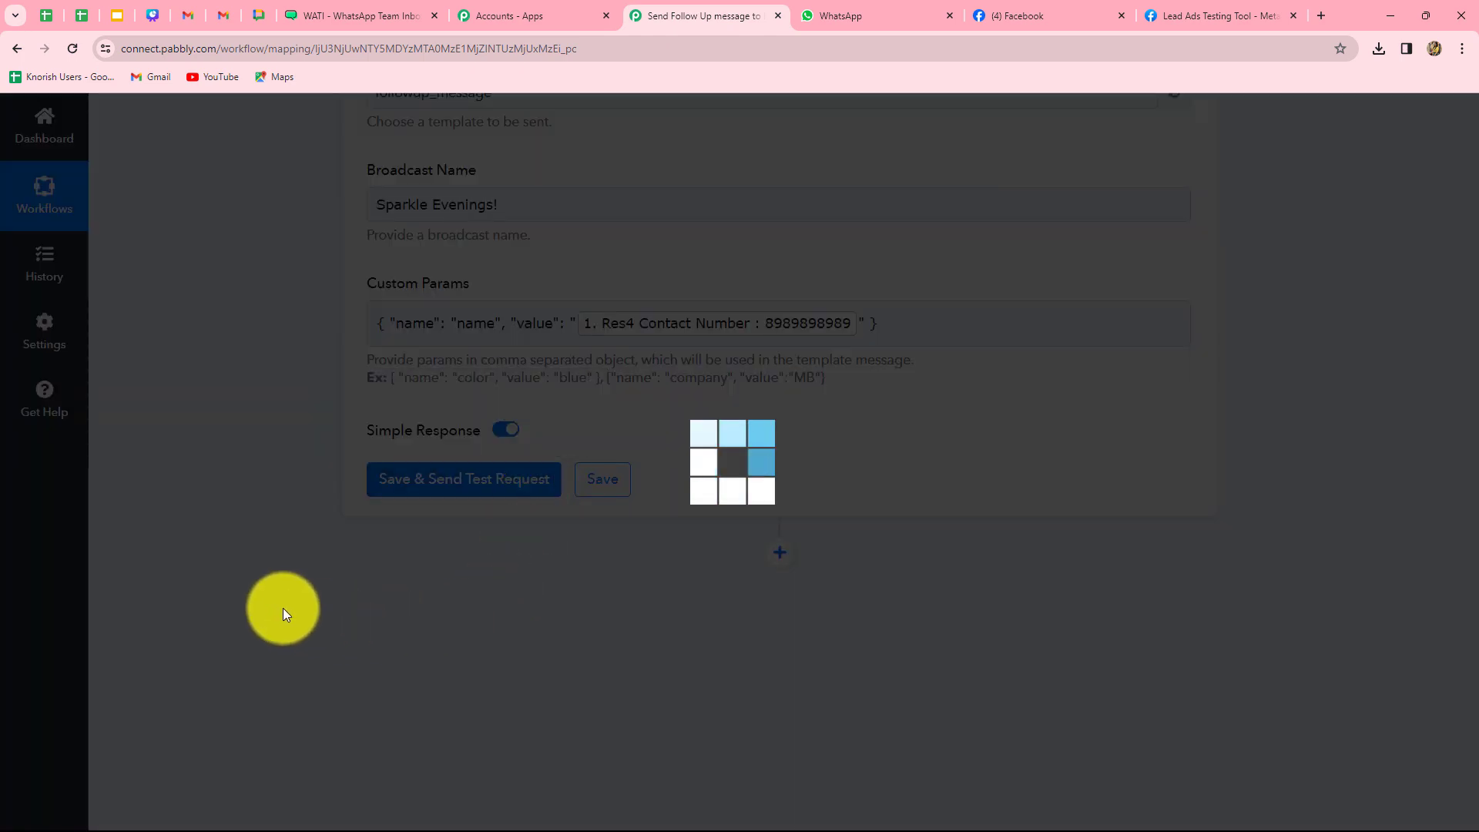
scroll(1422, 653, down, 3)
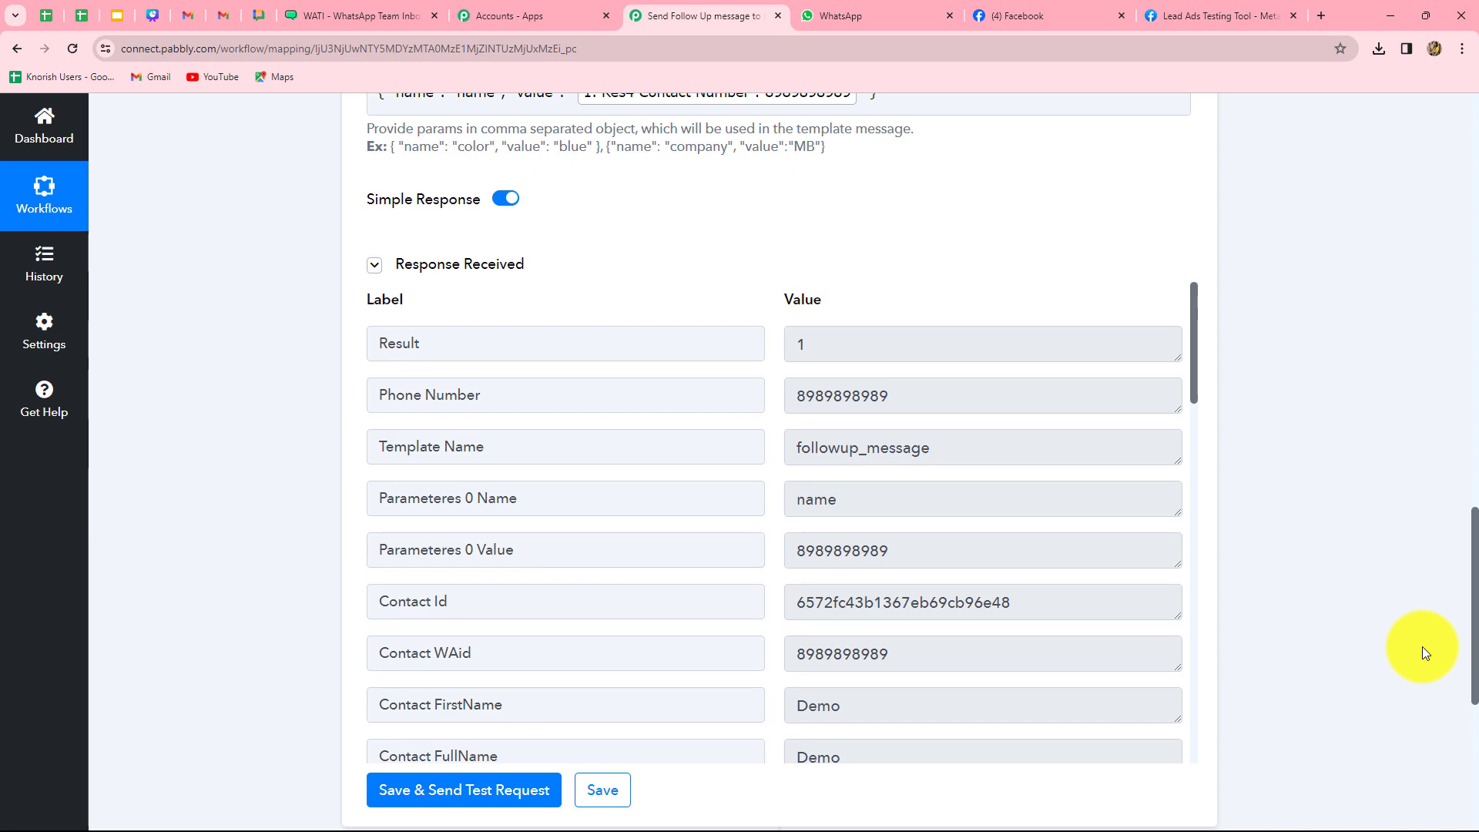
scroll(1421, 652, up, 15)
click(606, 649)
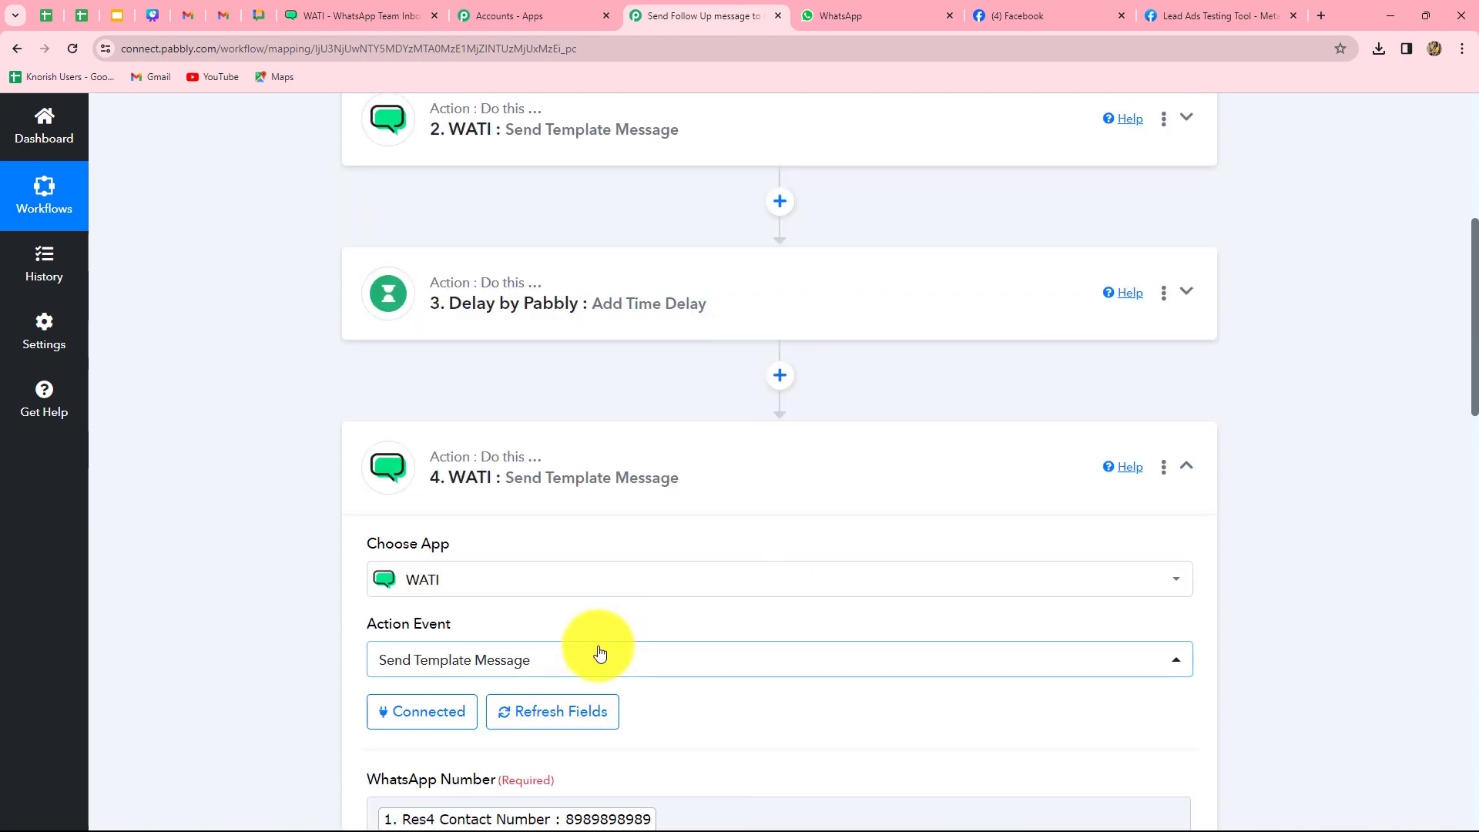
click(403, 389)
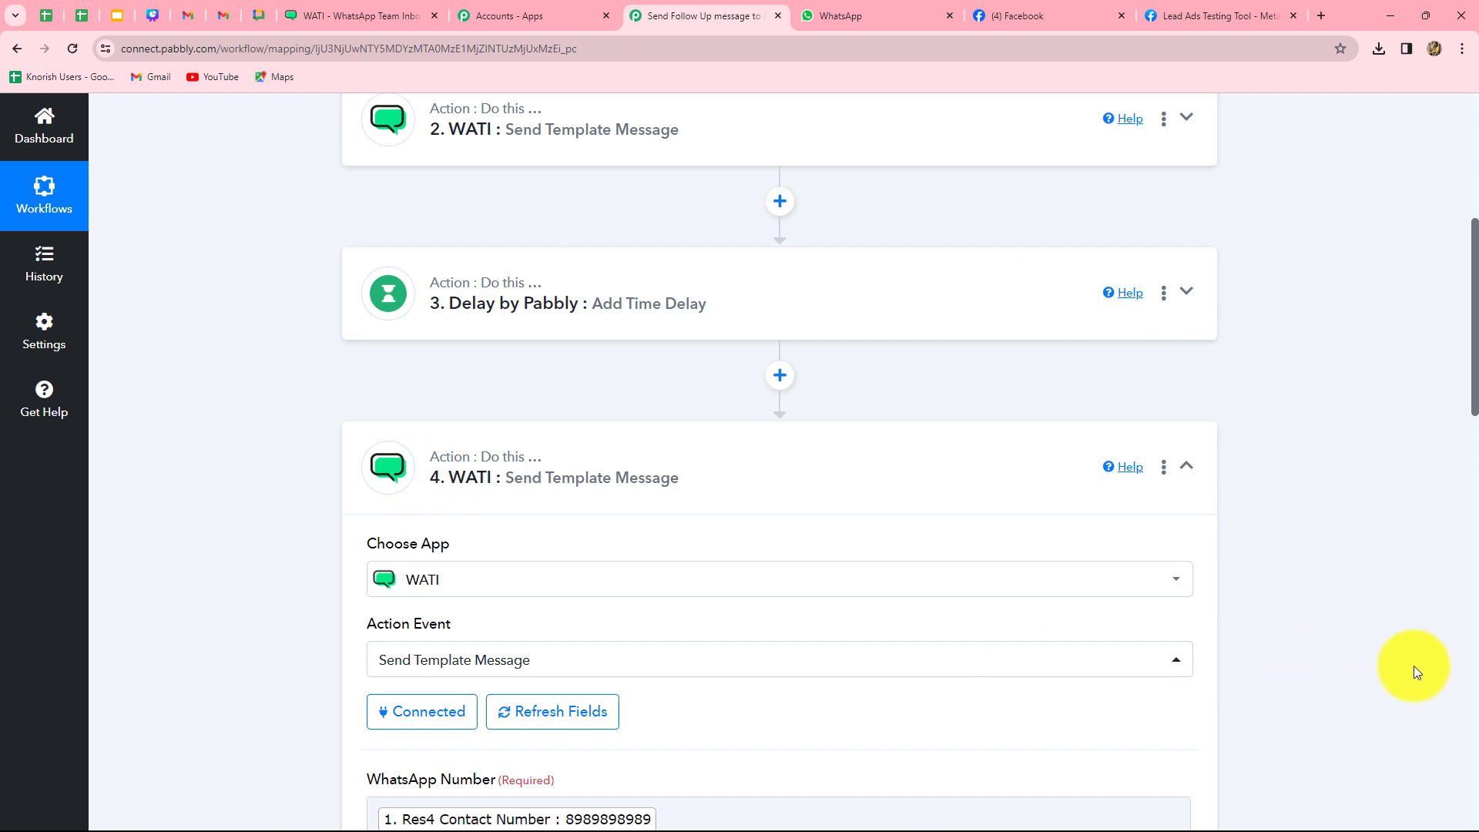
scroll(1414, 667, down, 3)
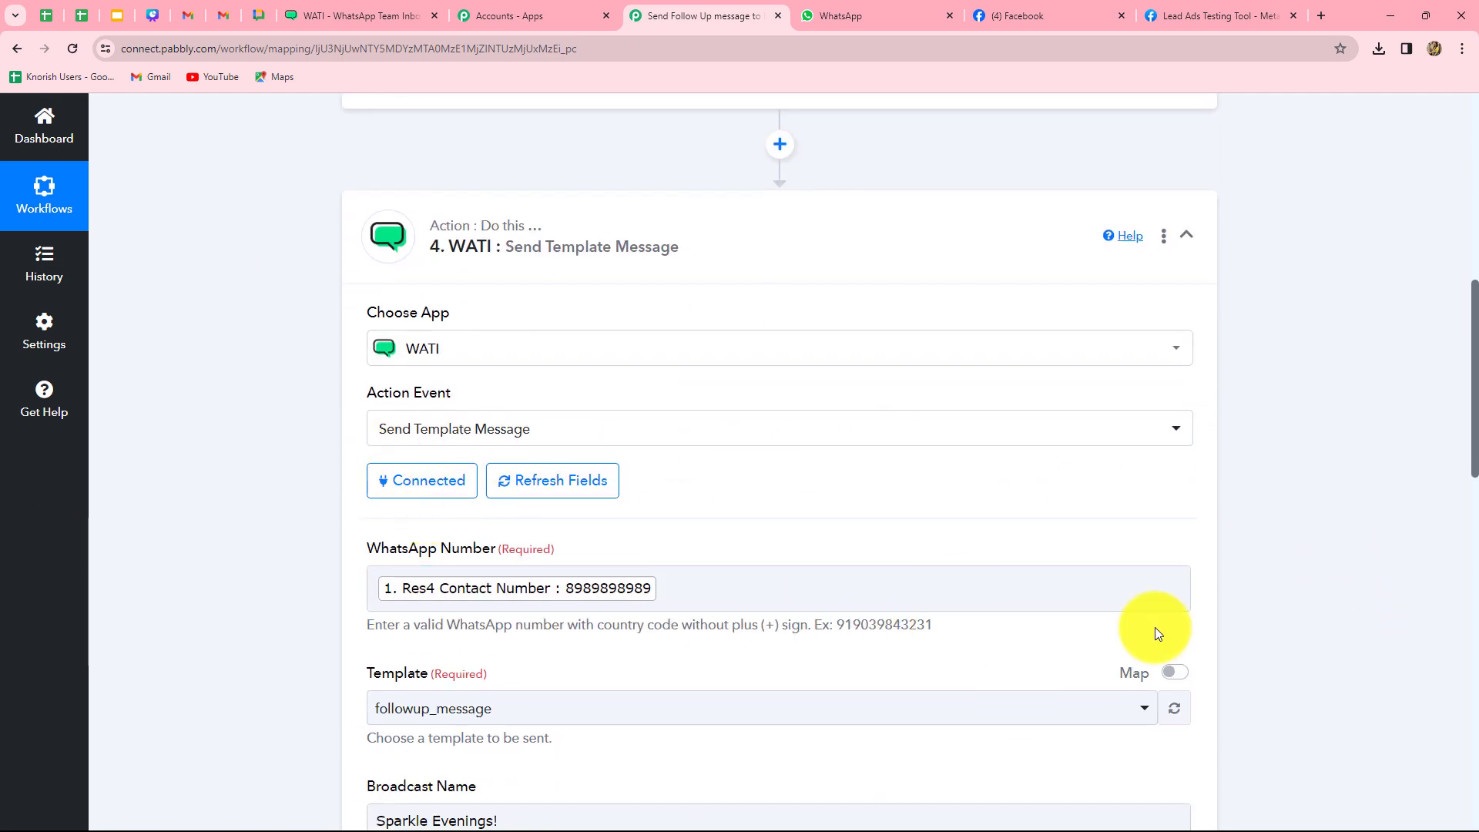
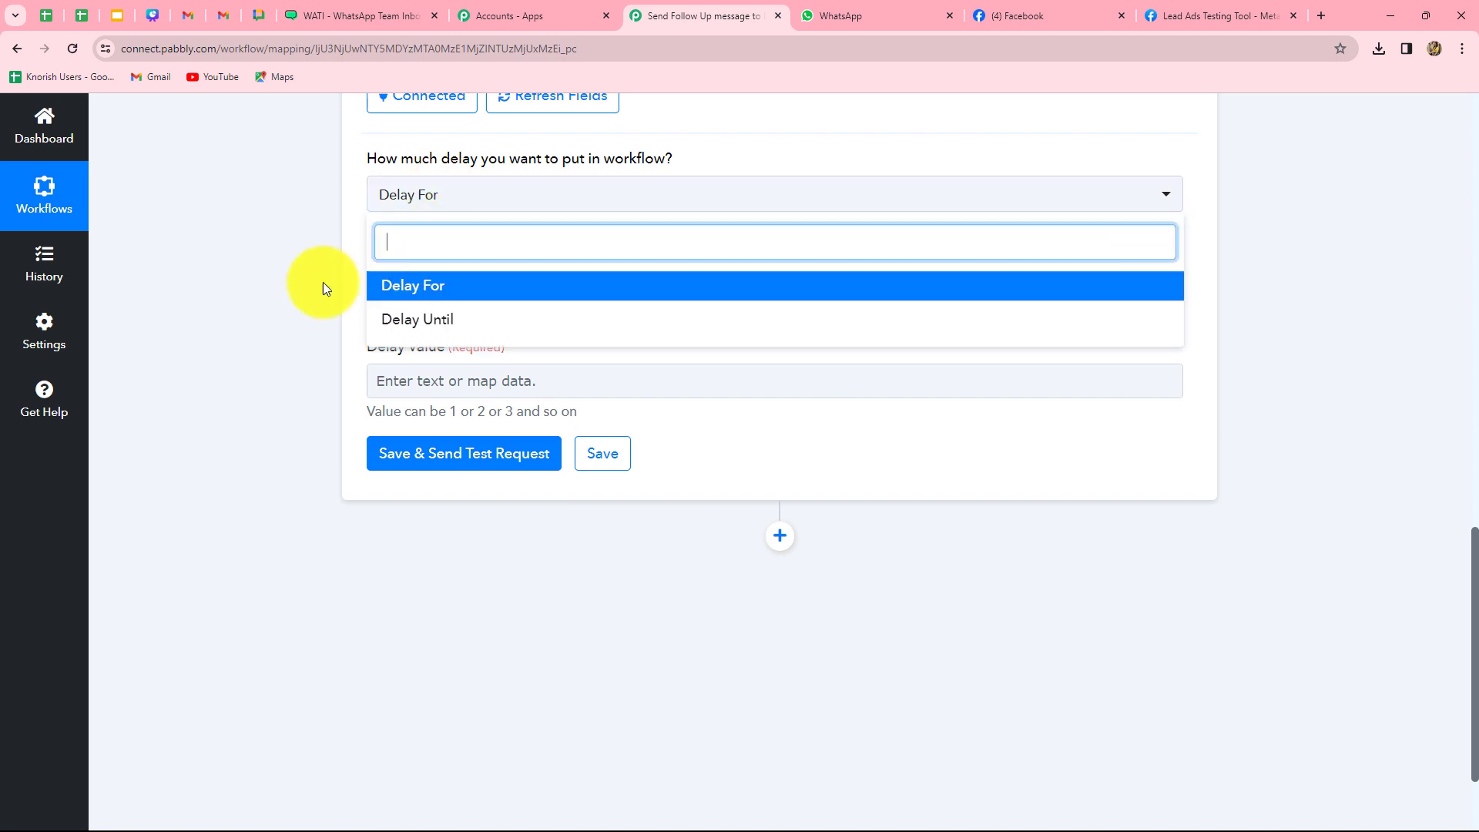
Configure the second delay action as Delay For 24 Hours, then save it and send a test request
click(446, 191)
click(445, 291)
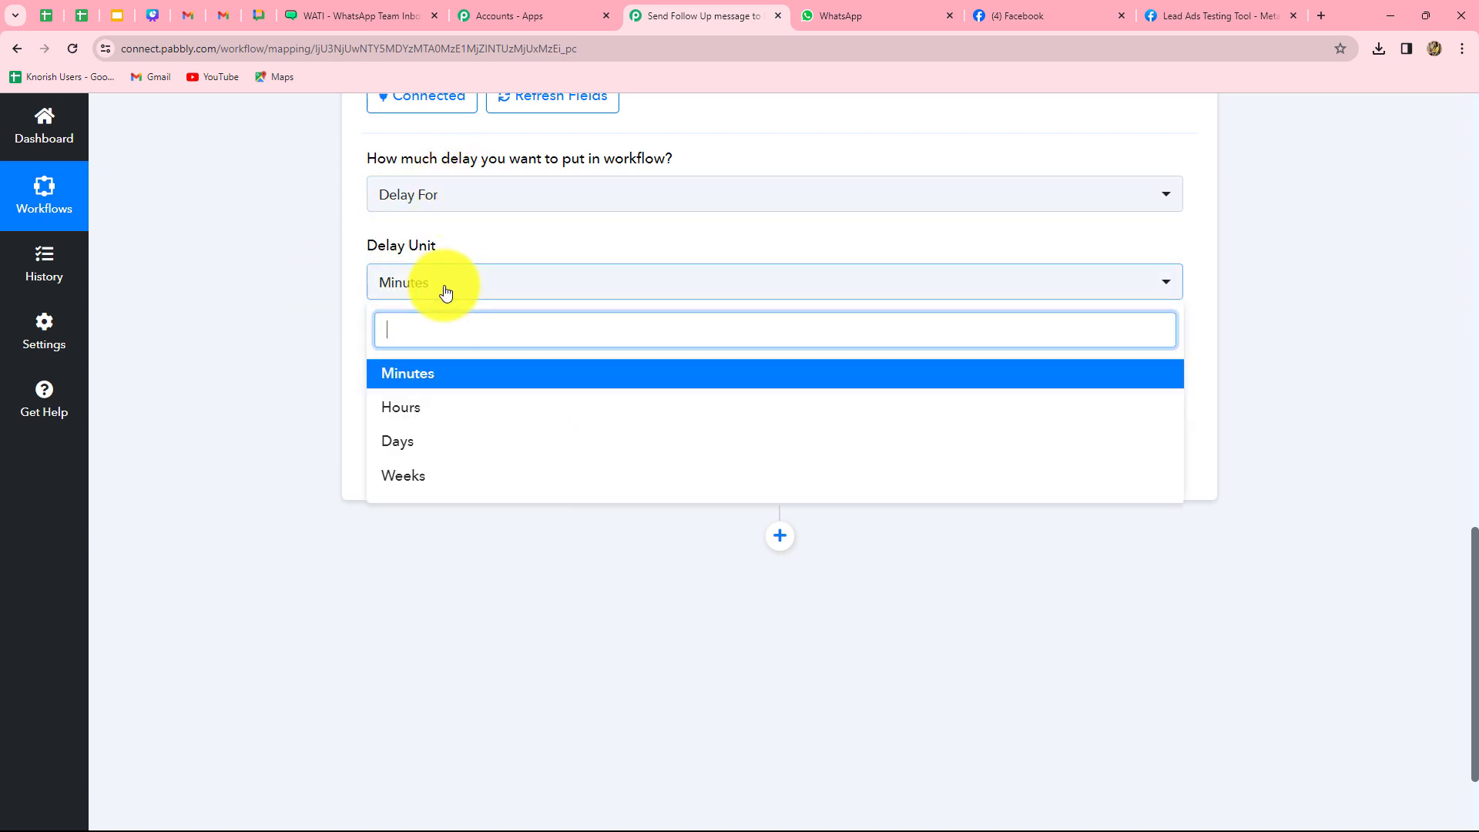
click(409, 405)
click(407, 383)
text(24)
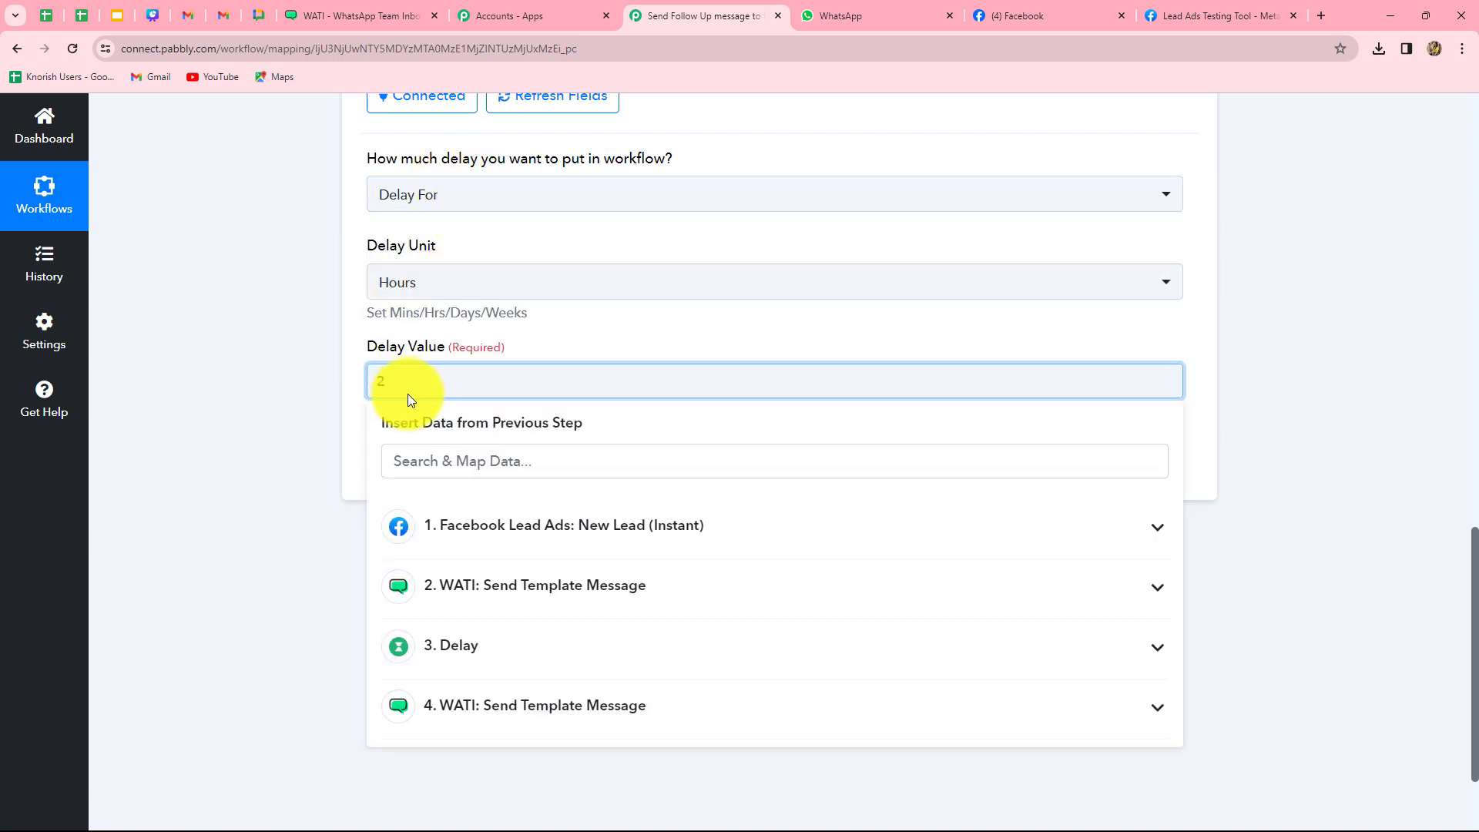
click(293, 436)
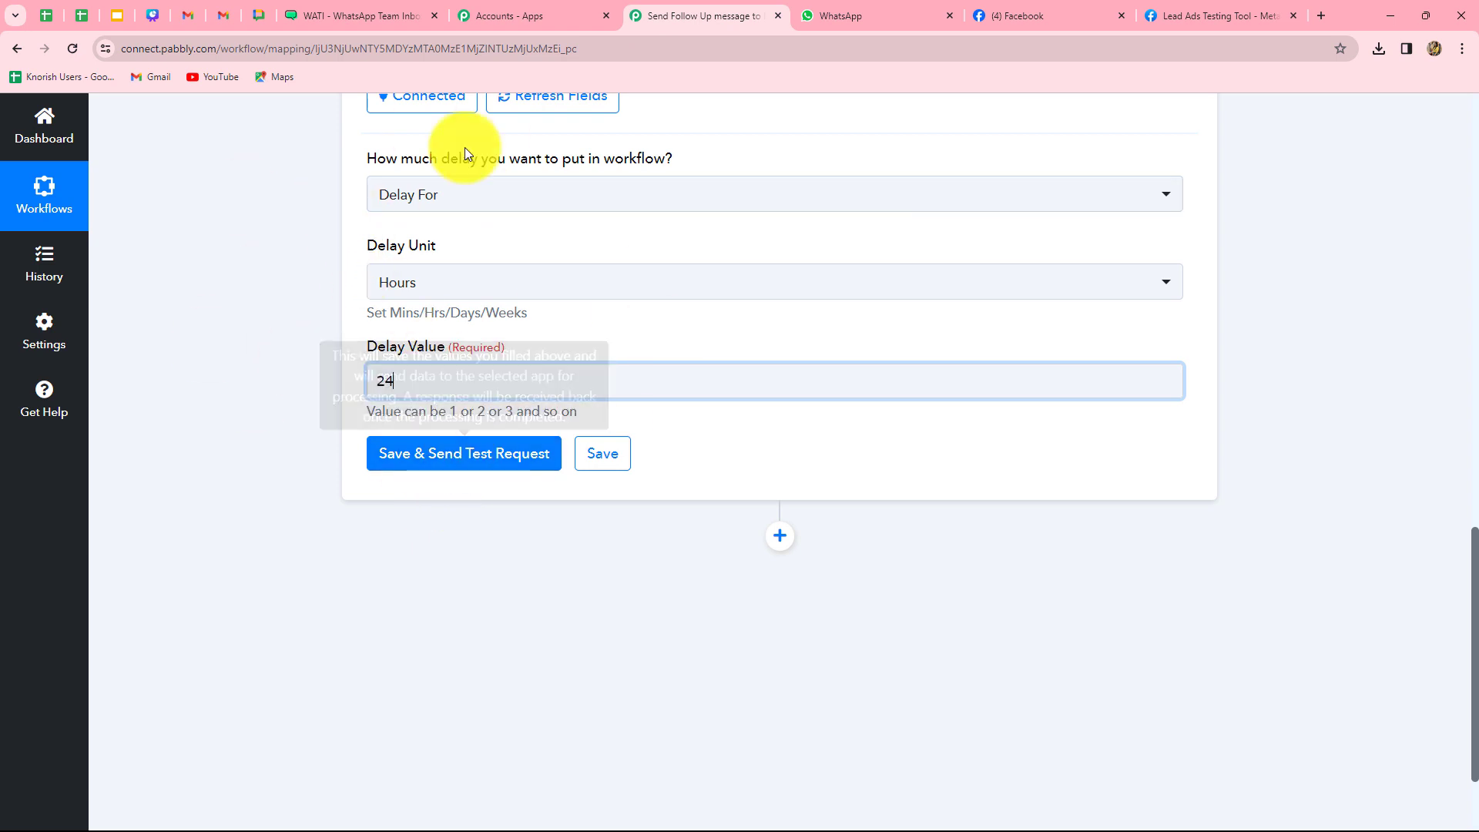
click(453, 461)
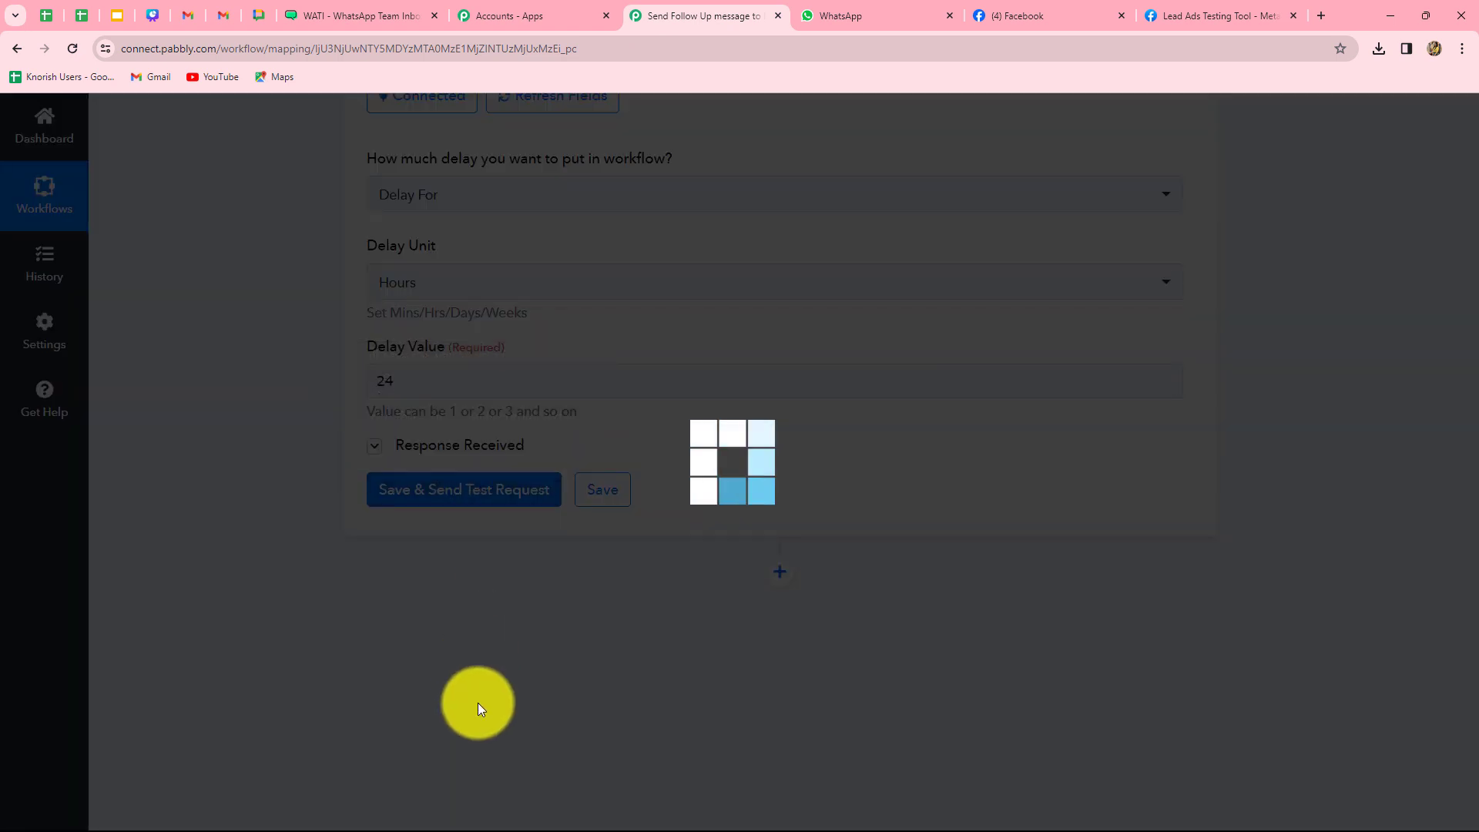
Add a third WATI action after the second delay with the Send Template Message event
scroll(732, 398, down, 4)
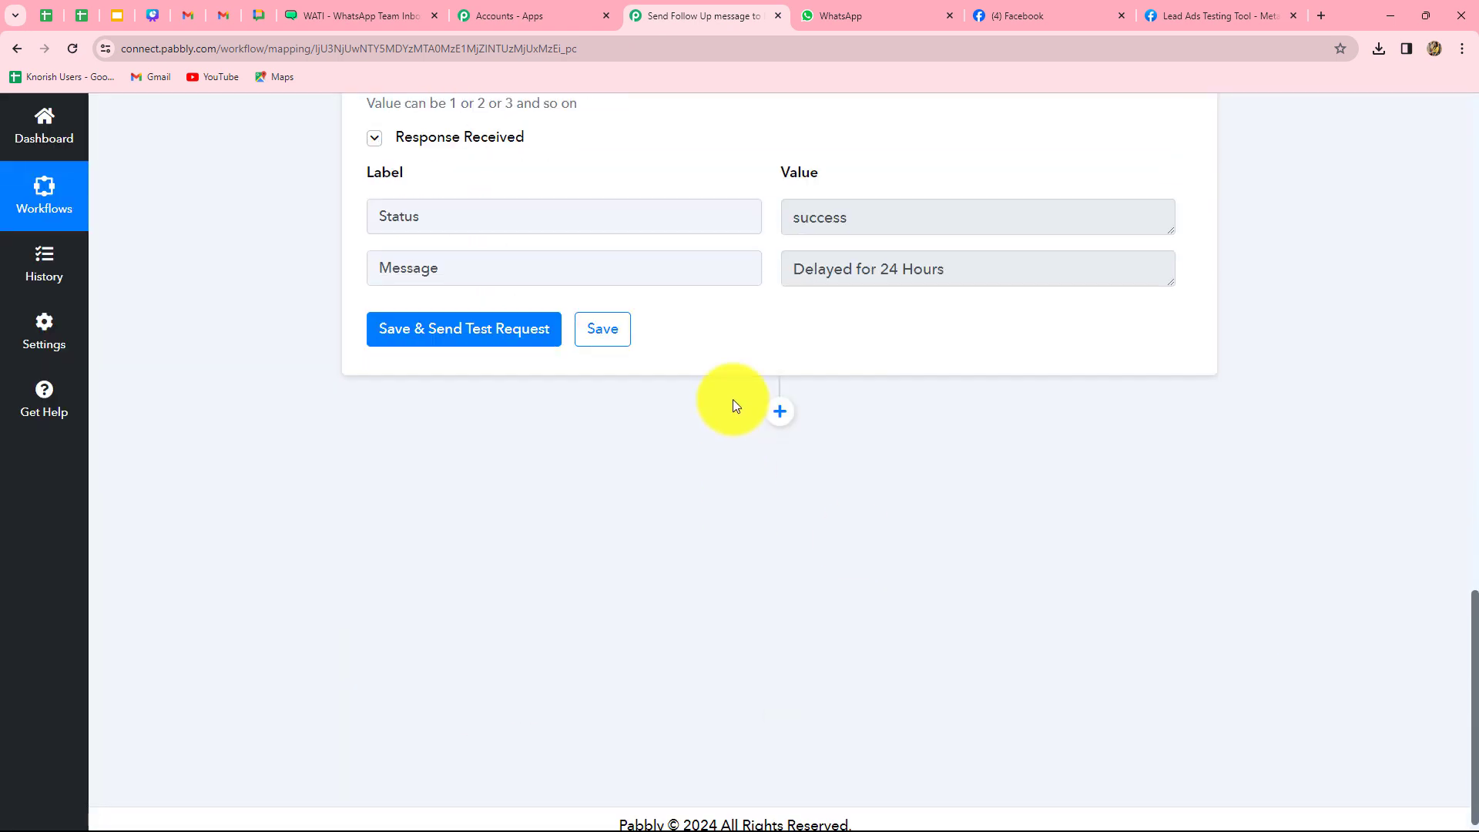
click(778, 412)
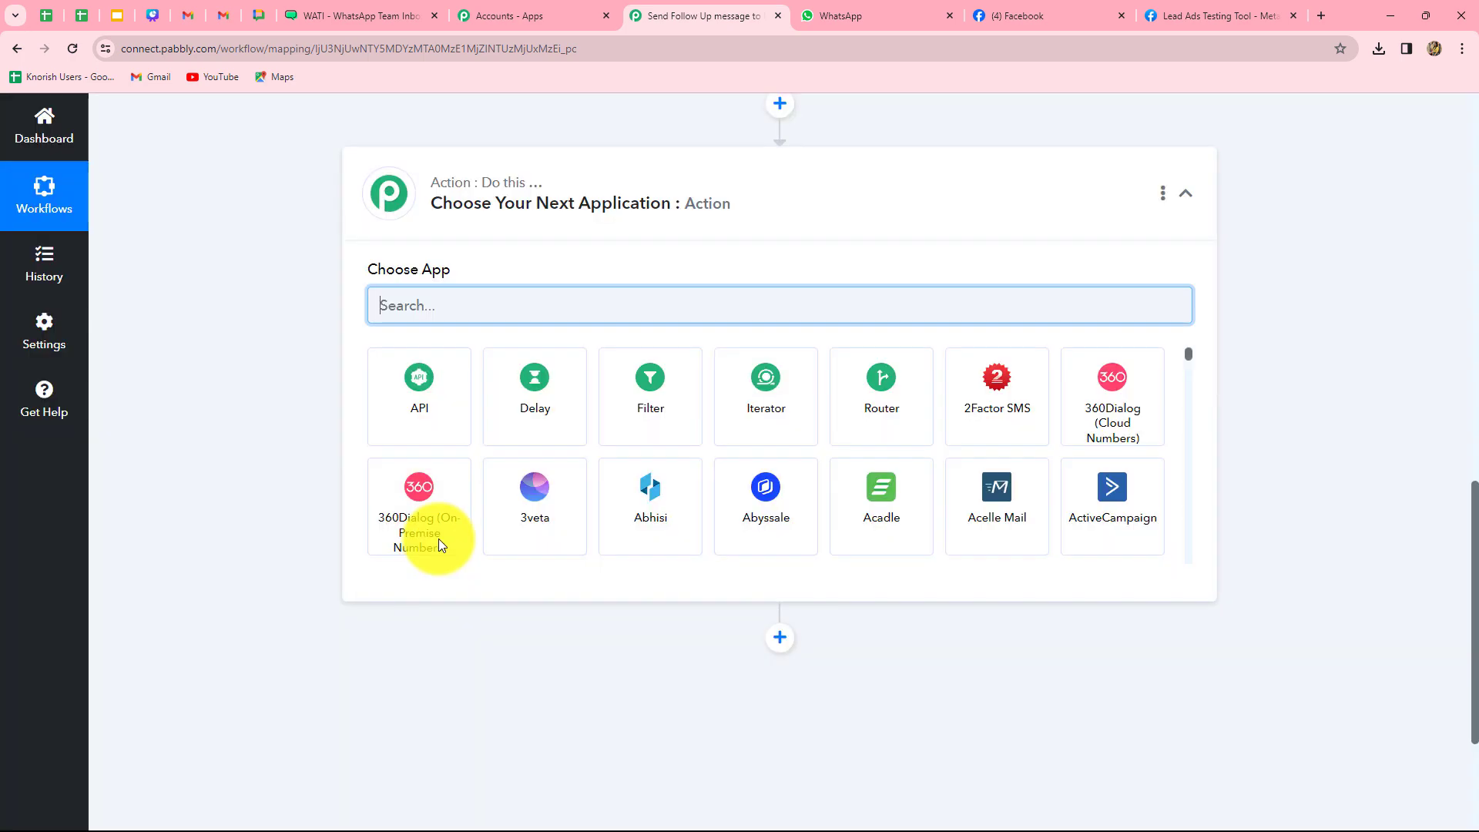
text(wati)
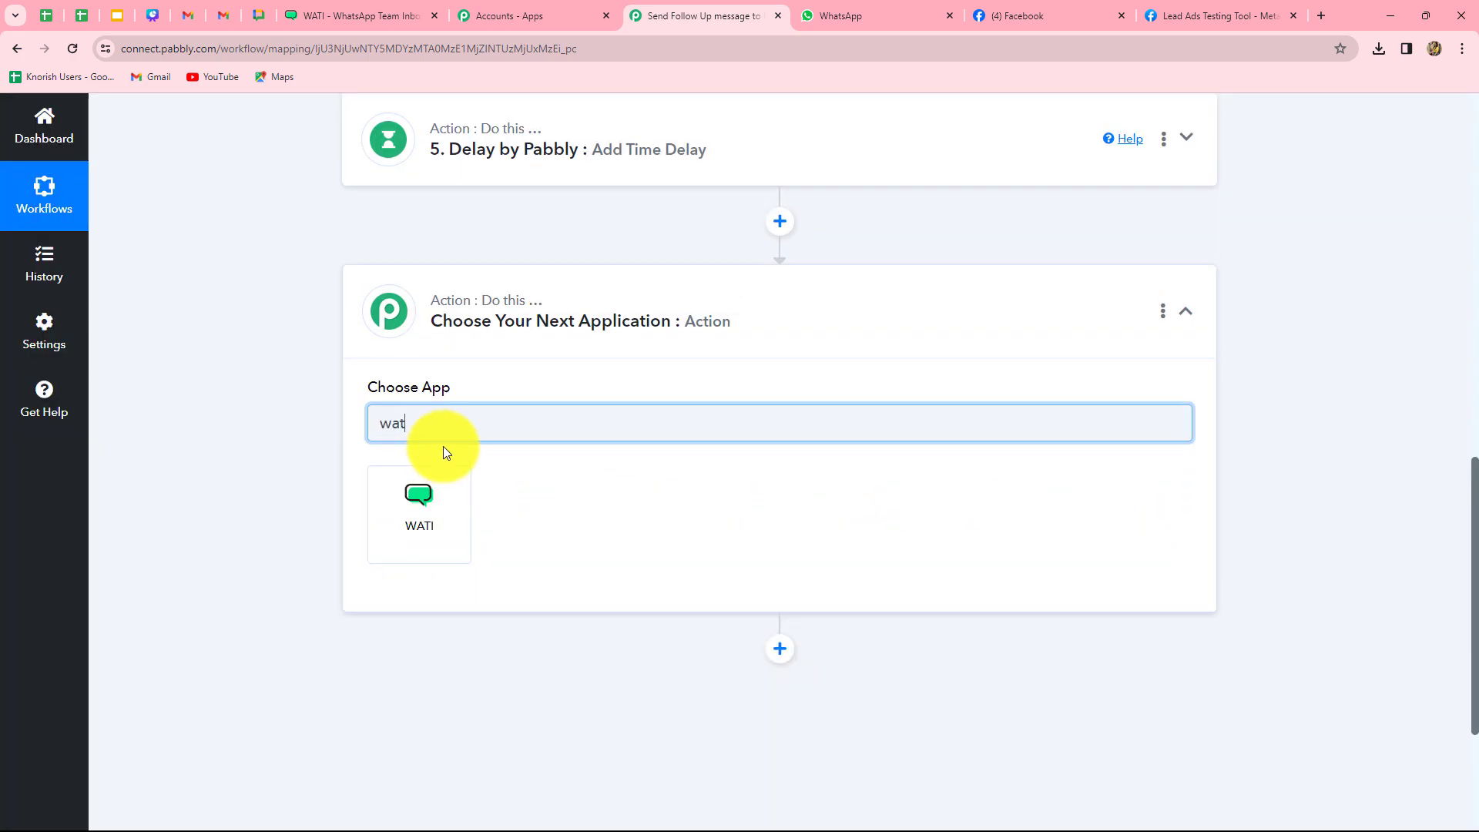
click(419, 523)
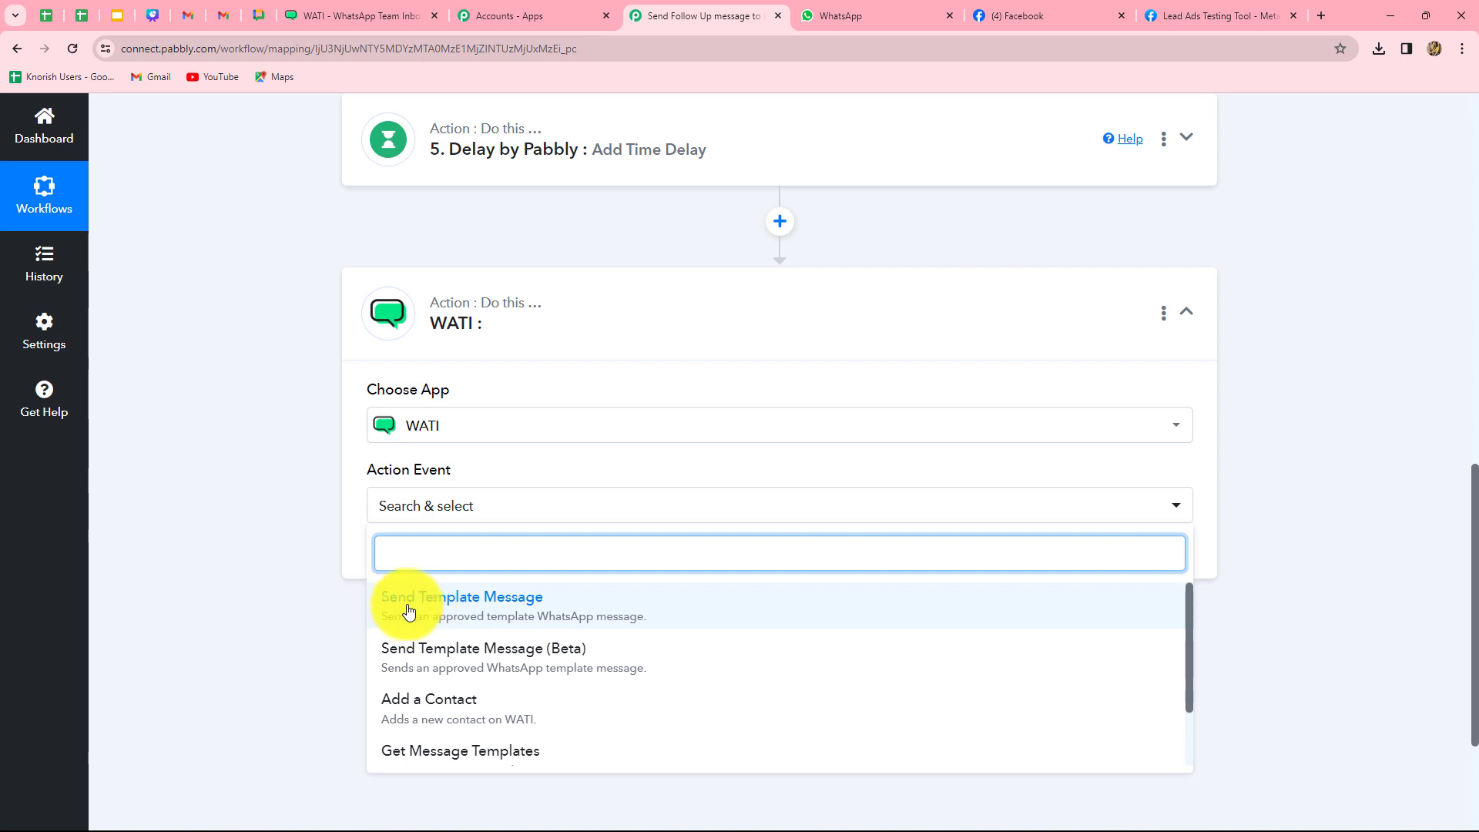
click(462, 608)
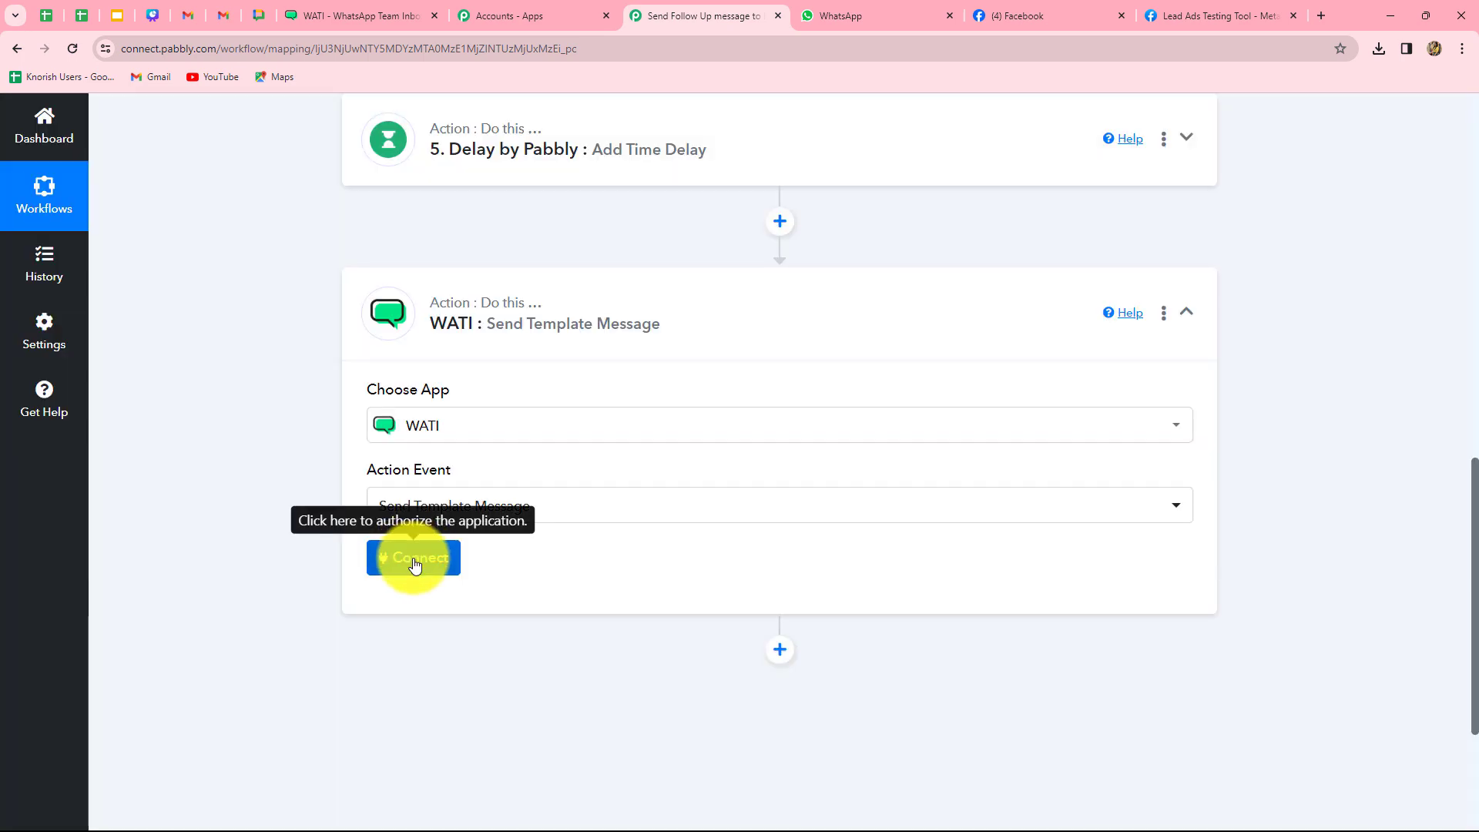
Connect WATI to the third Send Template Message action and map WhatsApp Number to the Facebook lead's Contact Number
click(414, 562)
click(763, 794)
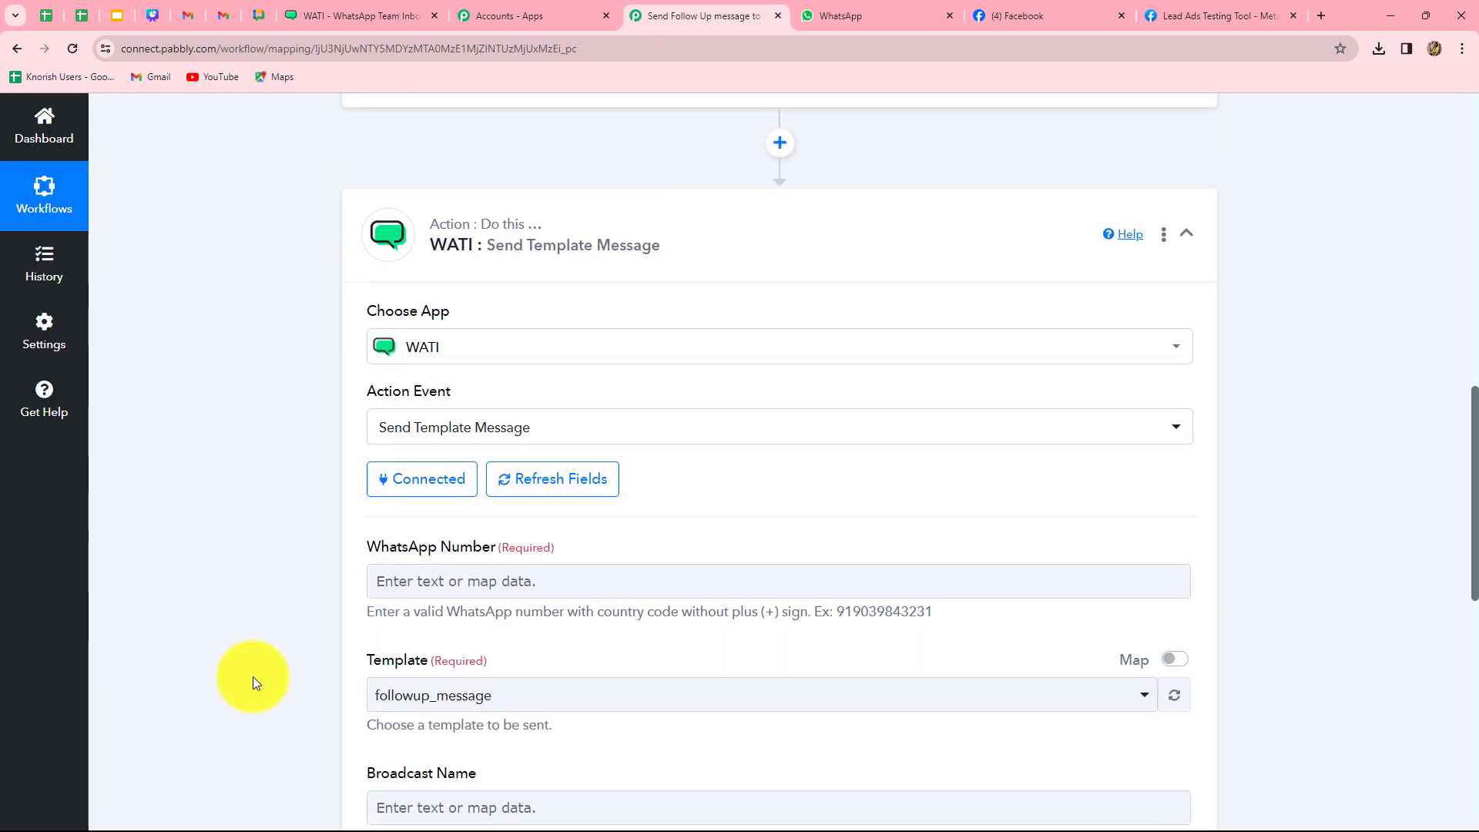
scroll(253, 676, down, 3)
click(497, 351)
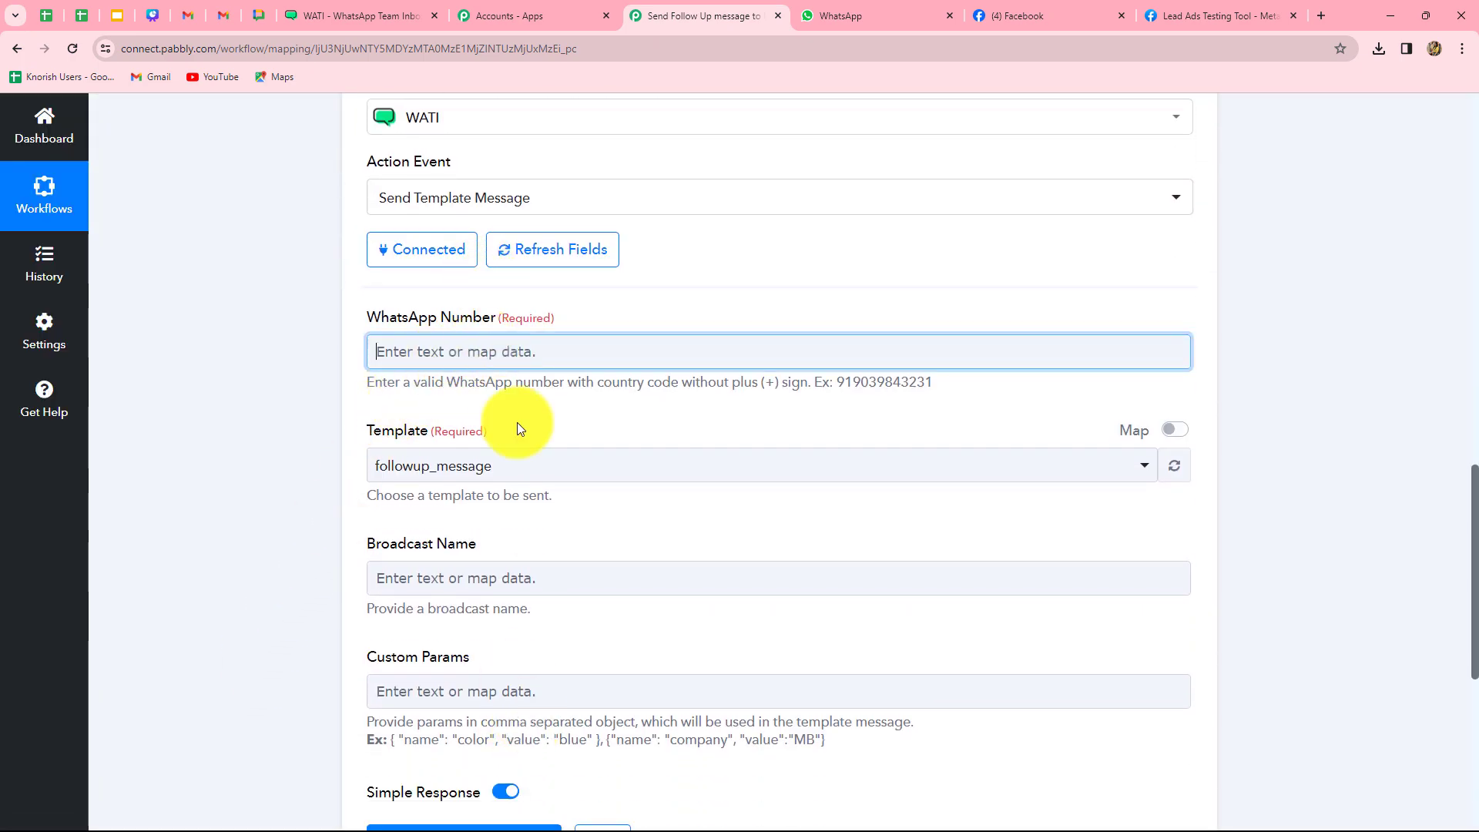
click(519, 499)
click(528, 555)
scroll(199, 576, down, 3)
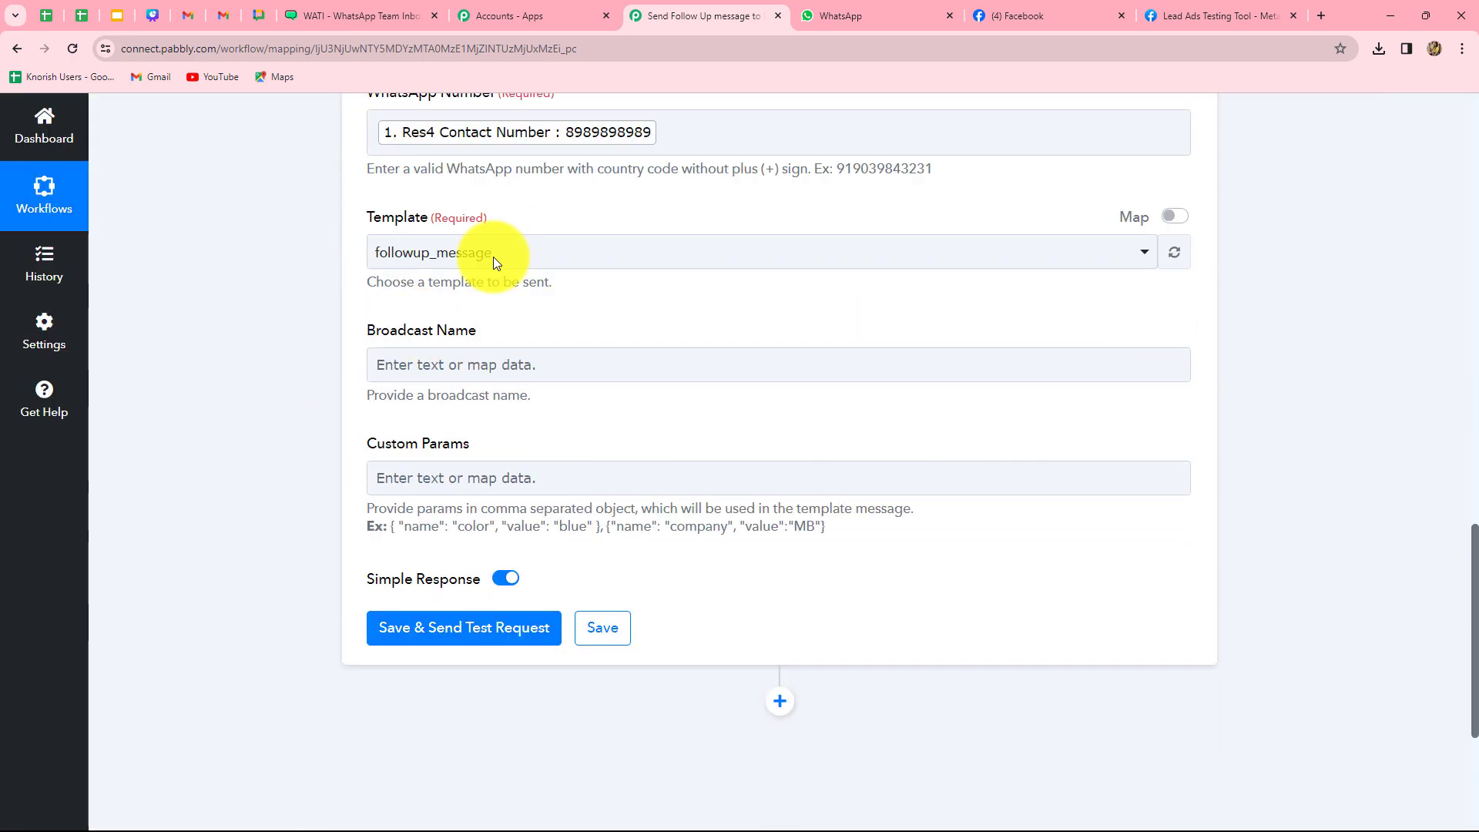
Set Broadcast Name to "Sparkle Evenings!" and fill Custom Params with the name parameter, mapping its value to the lead's First Name
click(487, 362)
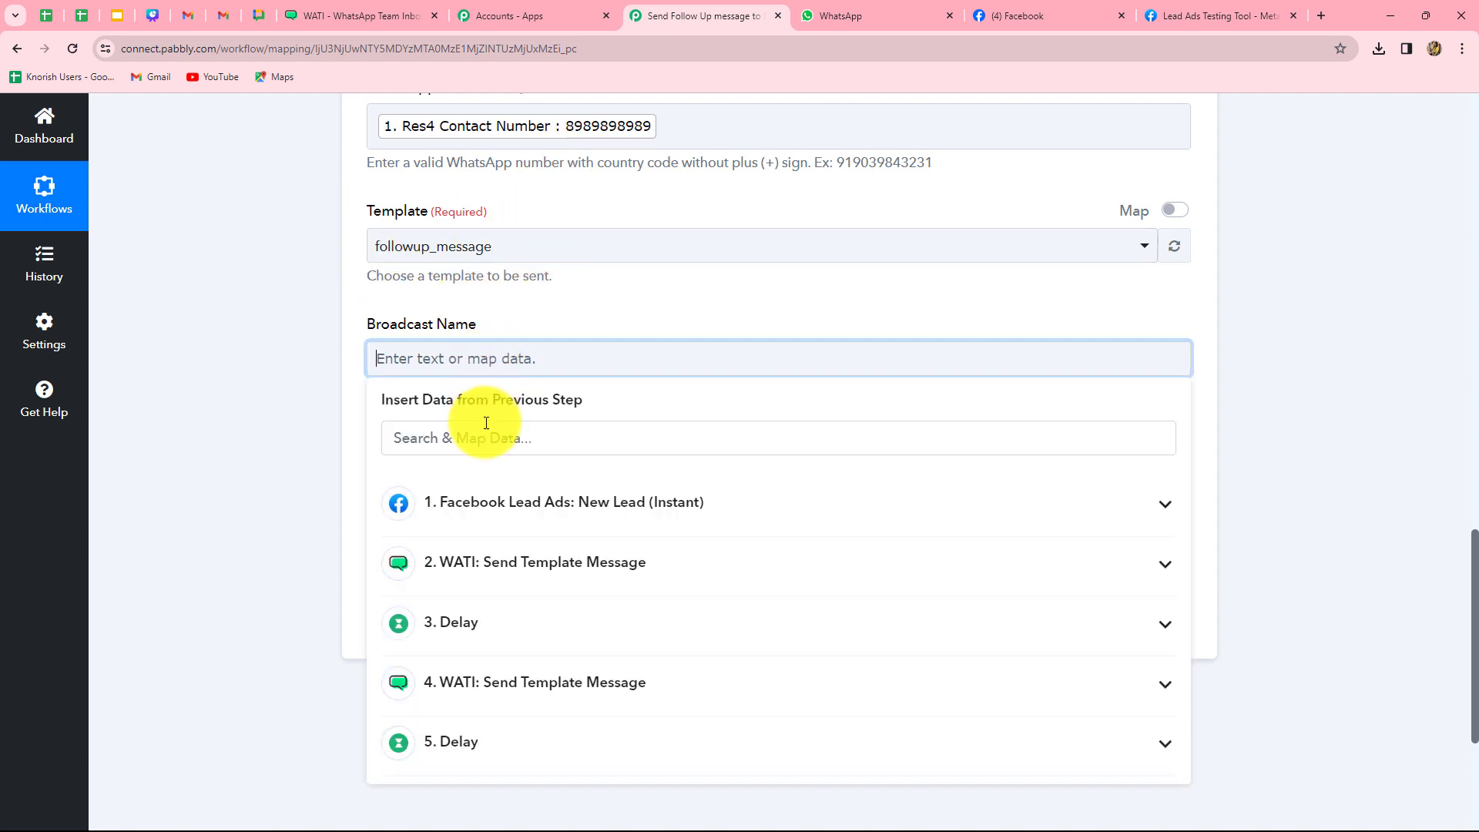
click(359, 398)
click(451, 368)
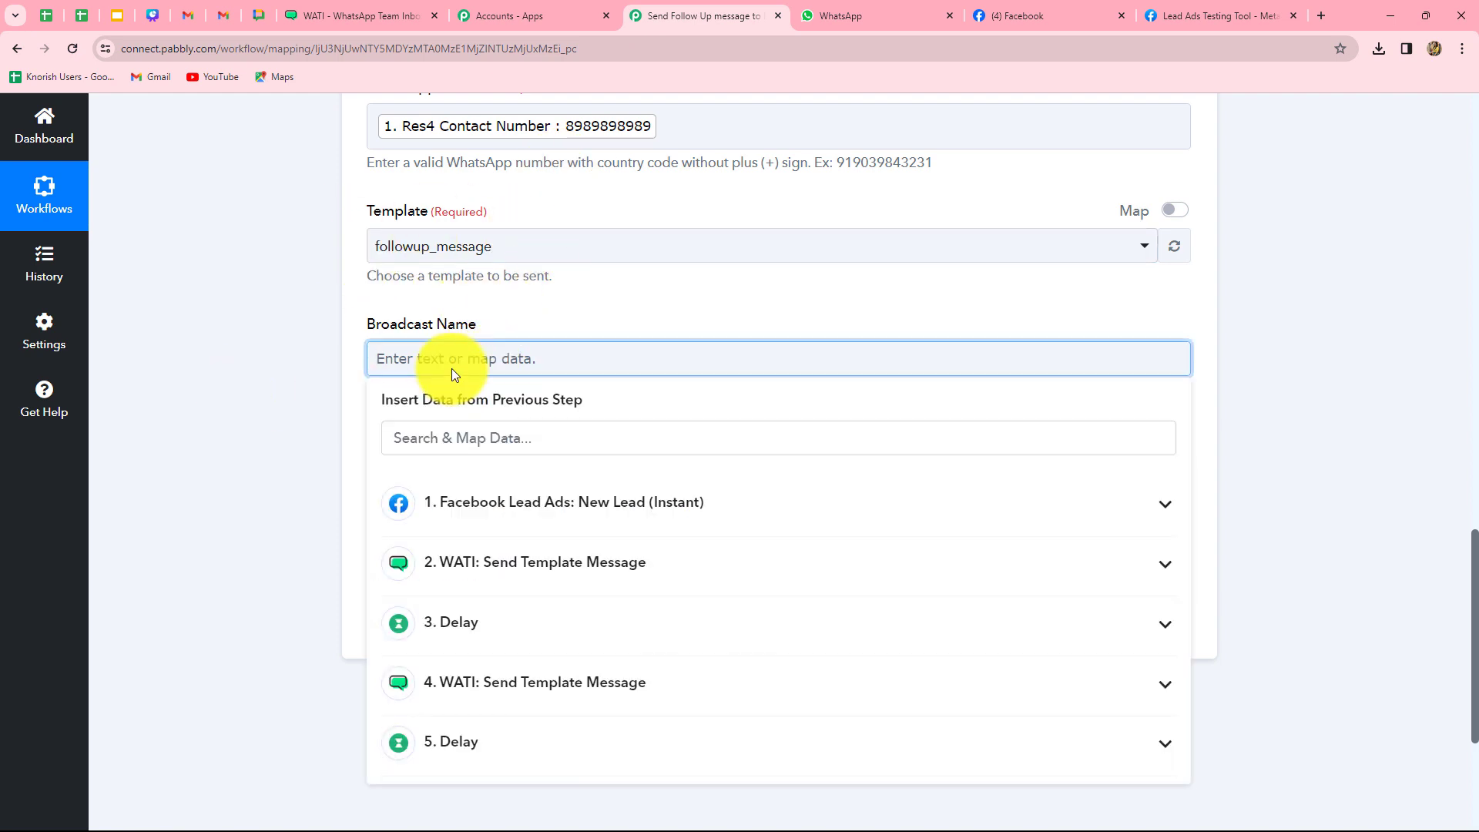
text(Sparkle Evenings!)
click(518, 472)
click(394, 520)
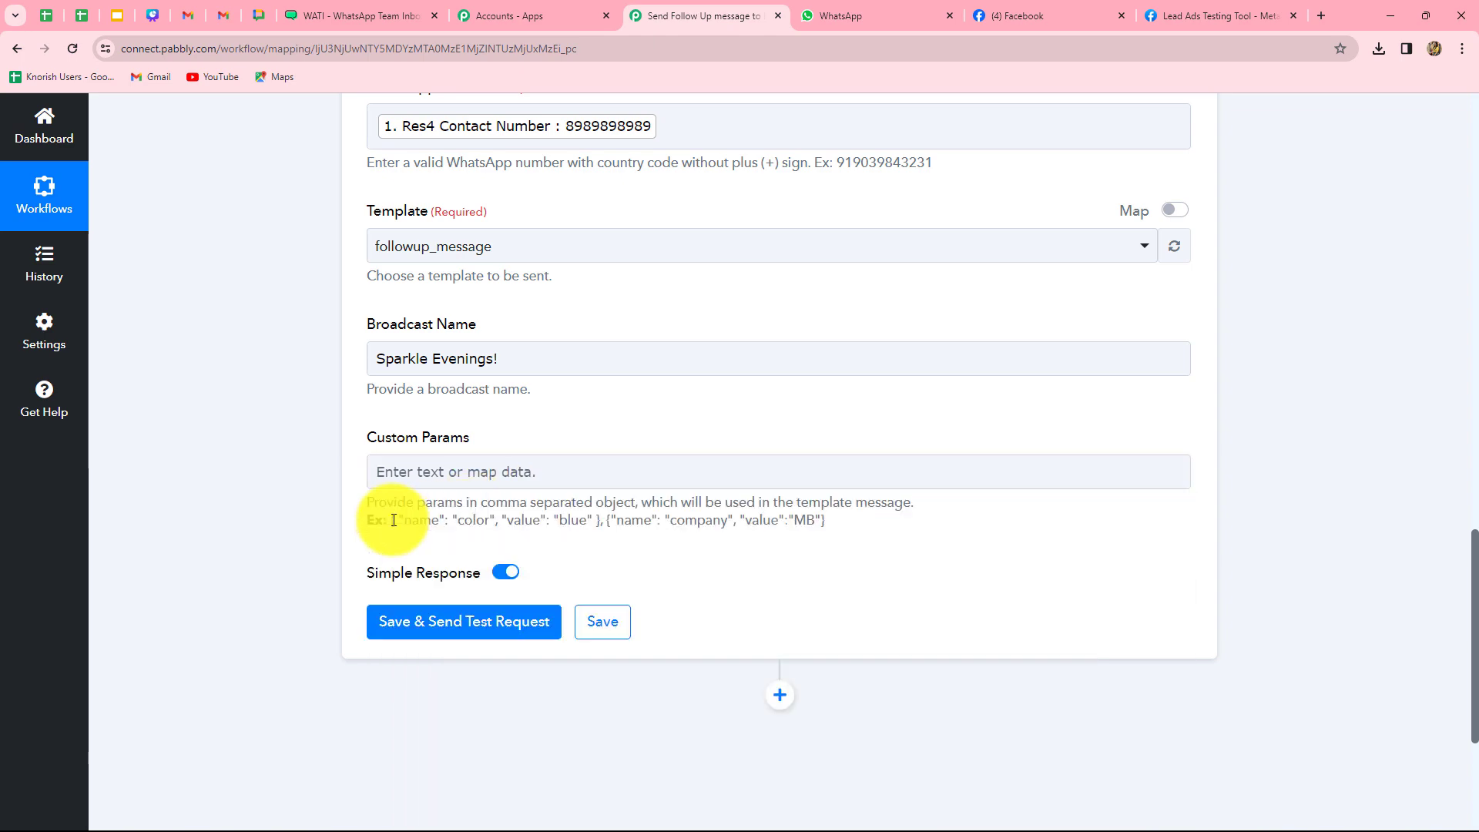
drag(394, 520, 488, 471)
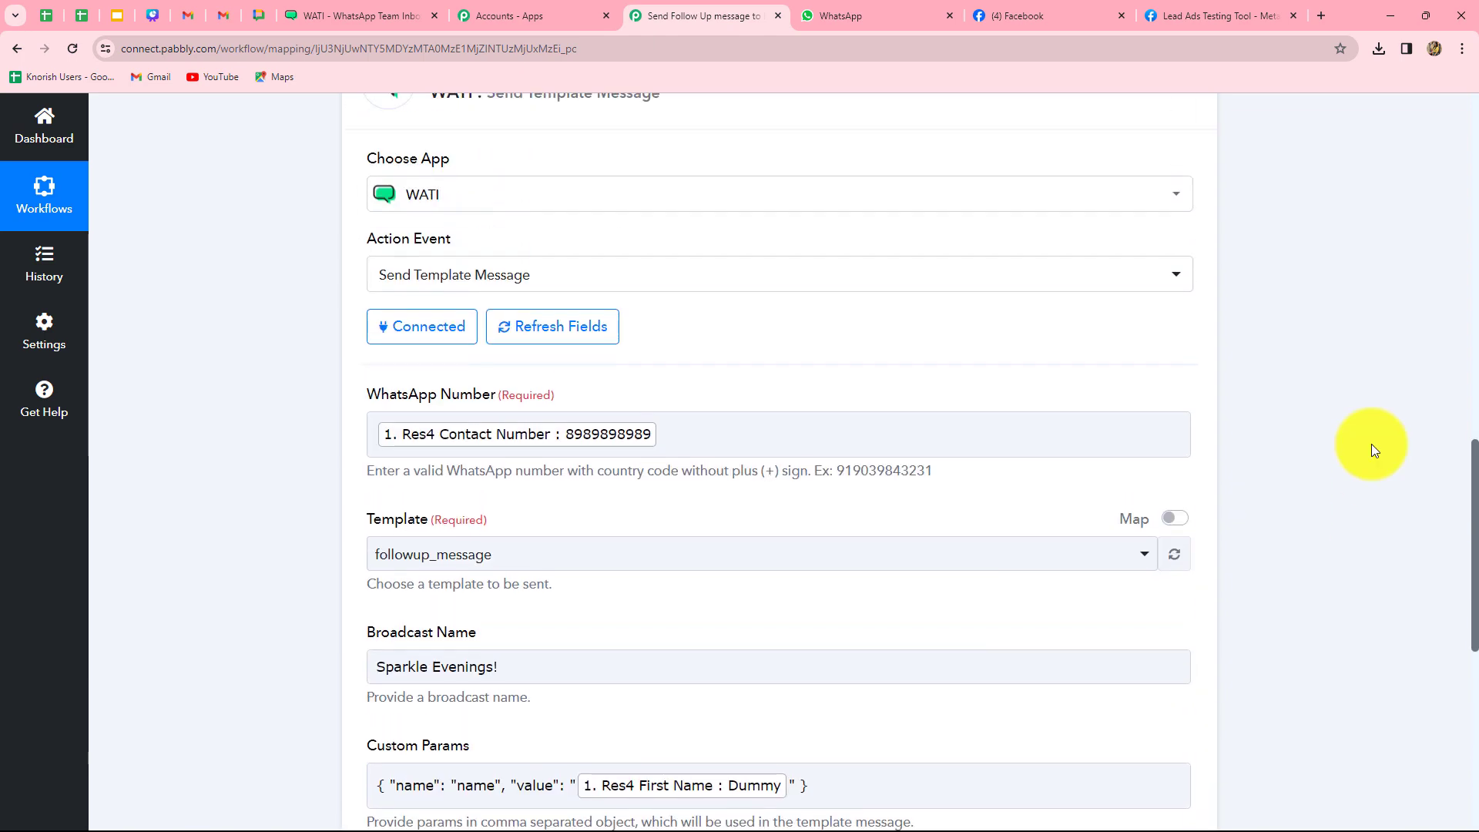
Save the third WATI action with a test request, and check the received template message in WhatsApp Web
scroll(1371, 444, down, 8)
click(501, 323)
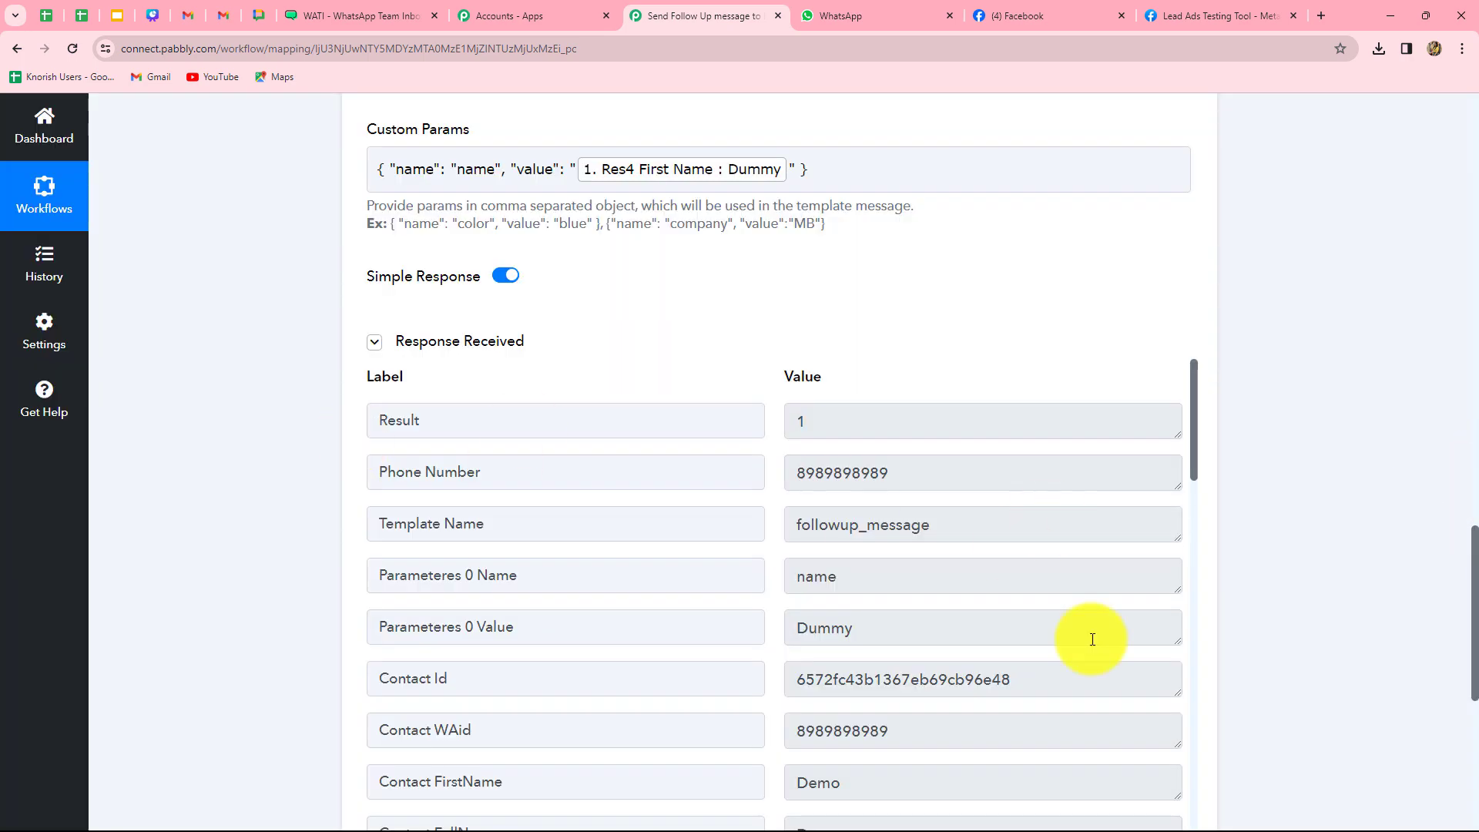
click(847, 16)
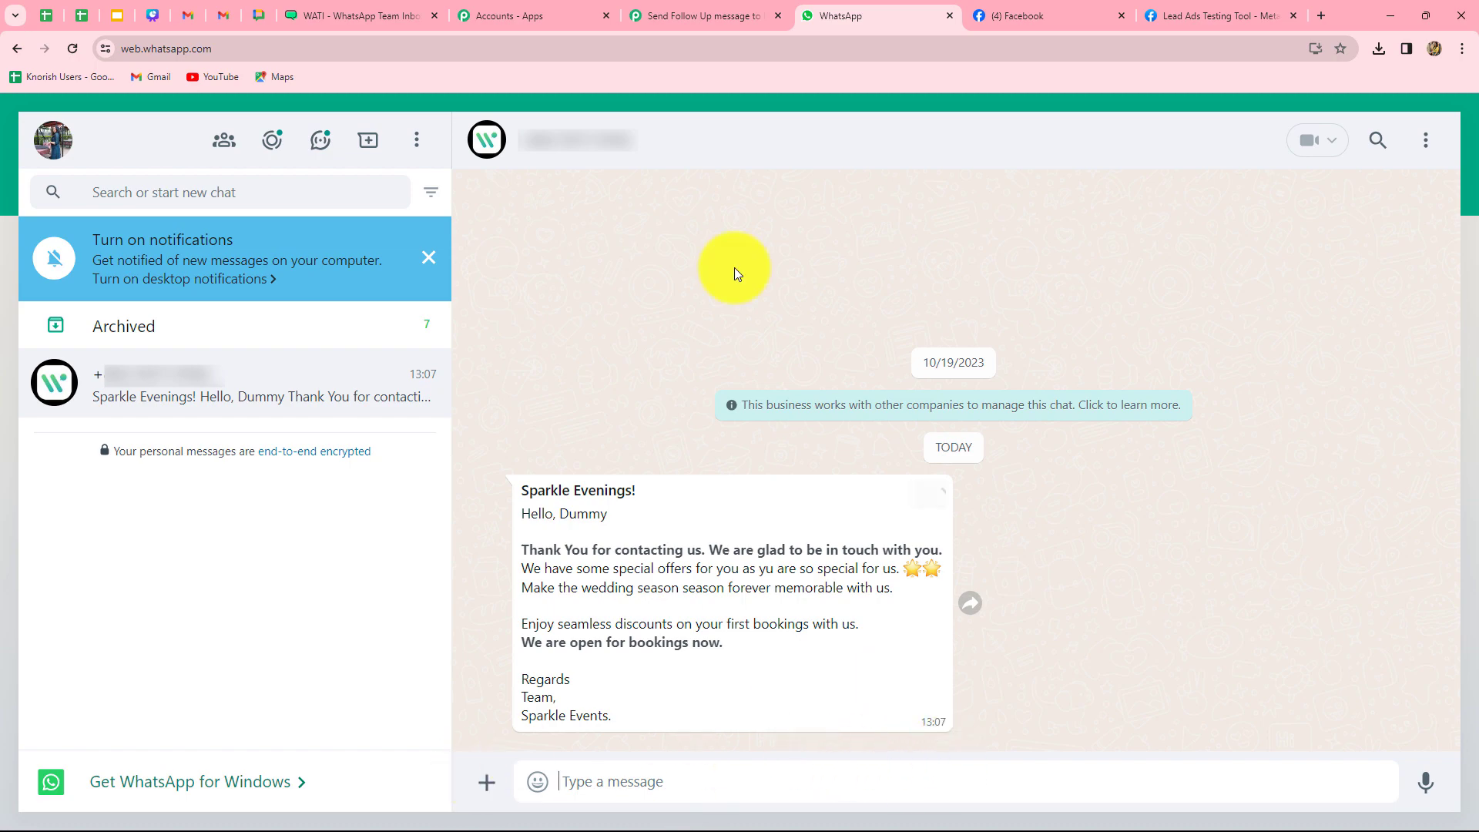
Return to Pabbly Connect and review the workflow's sequence from the Facebook Lead Ads trigger through the WATI messages and delays
click(694, 16)
scroll(1332, 492, down, 4)
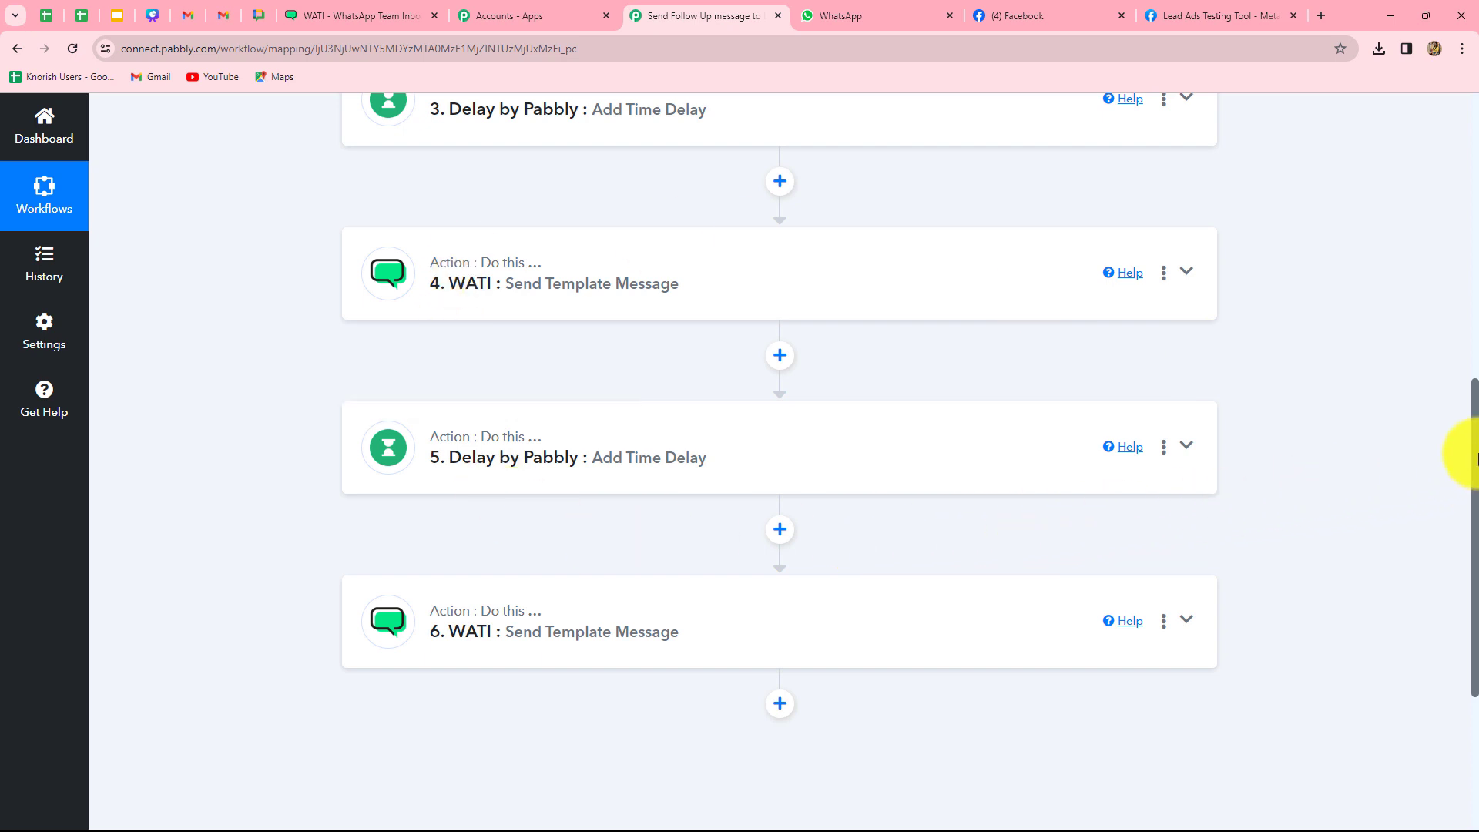
scroll(1477, 458, up, 7)
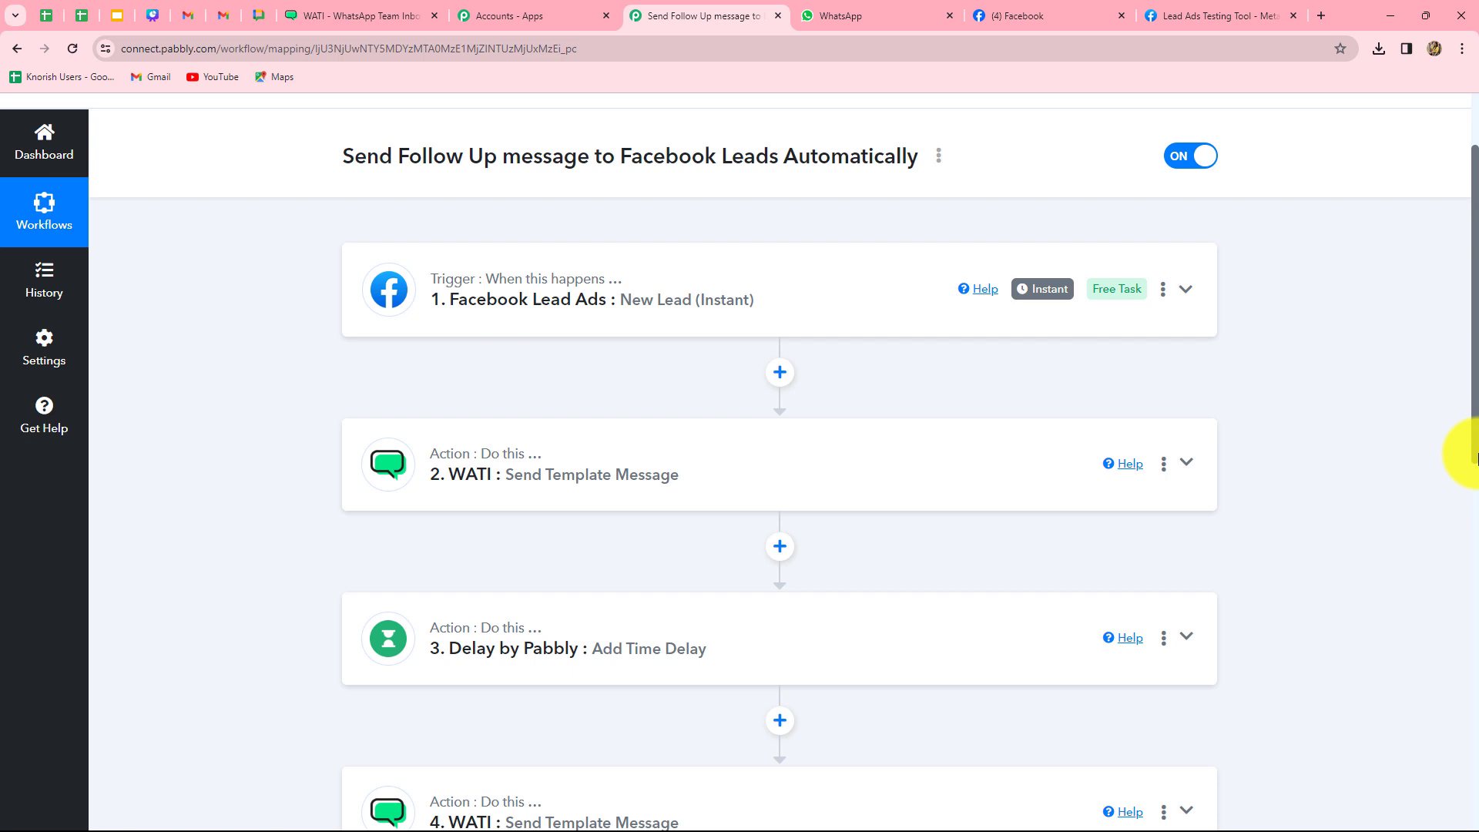
scroll(1475, 456, down, 3)
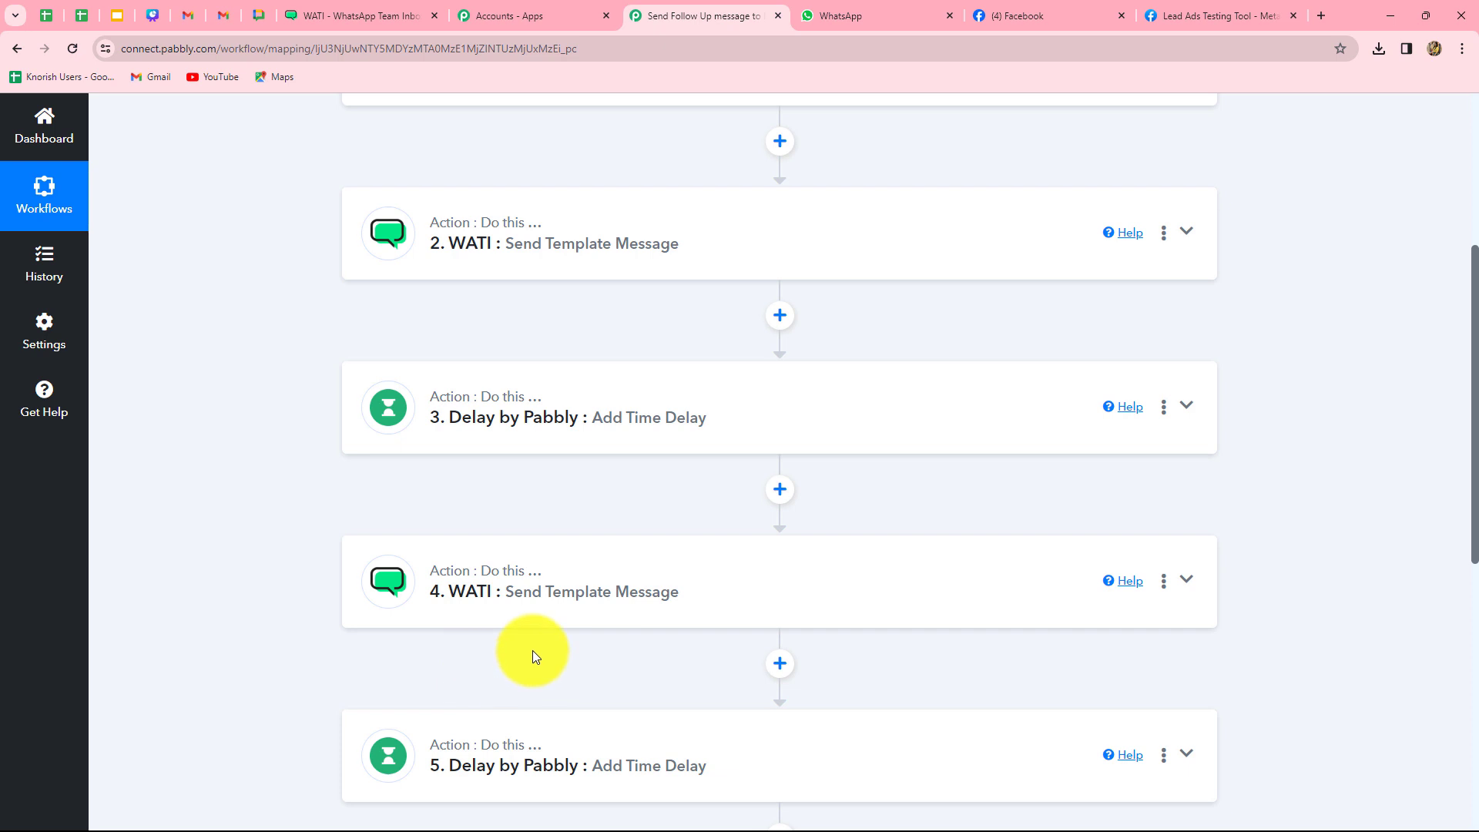
scroll(533, 650, down, 3)
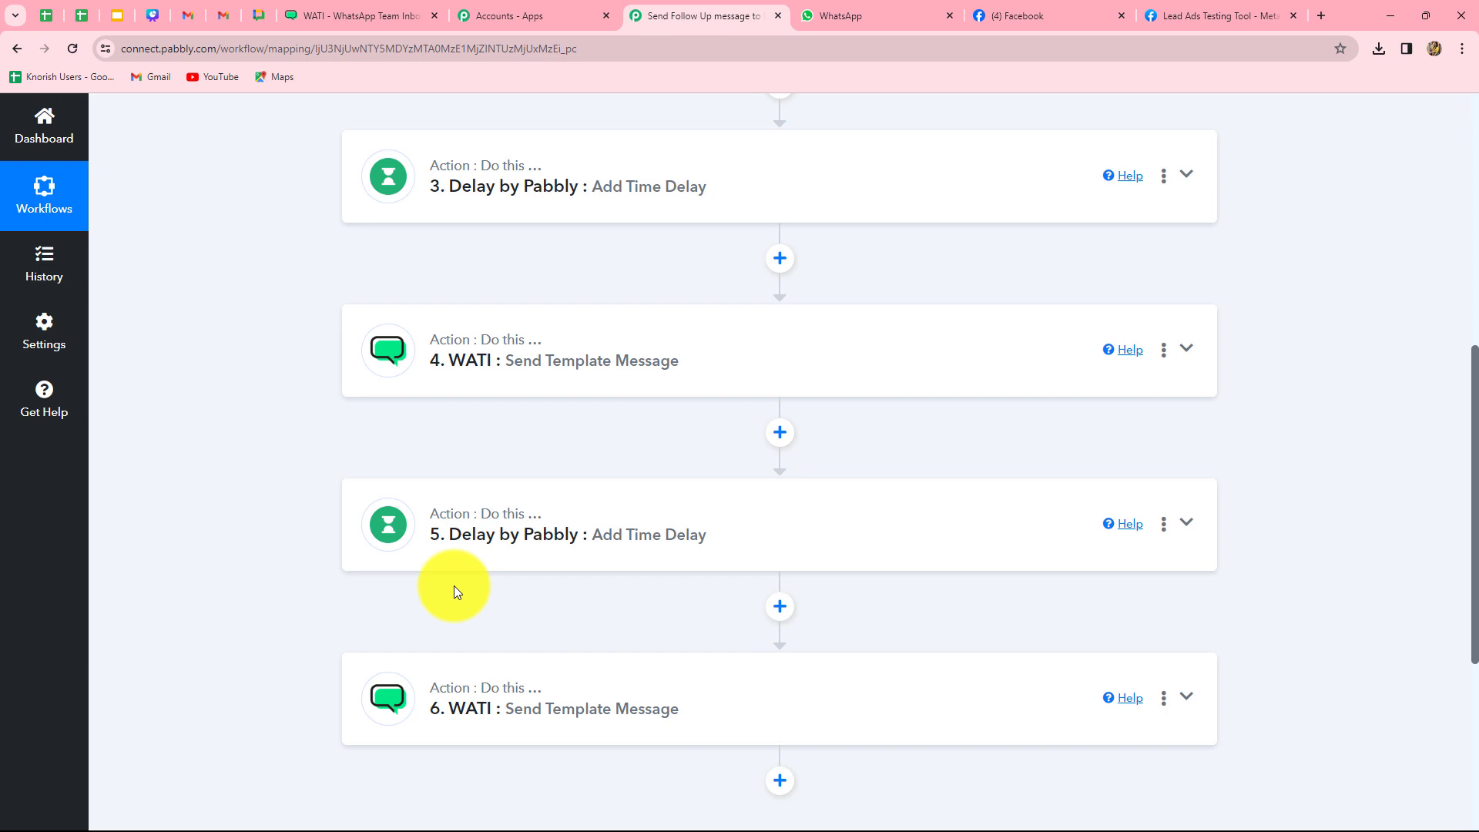
scroll(597, 257, up, 5)
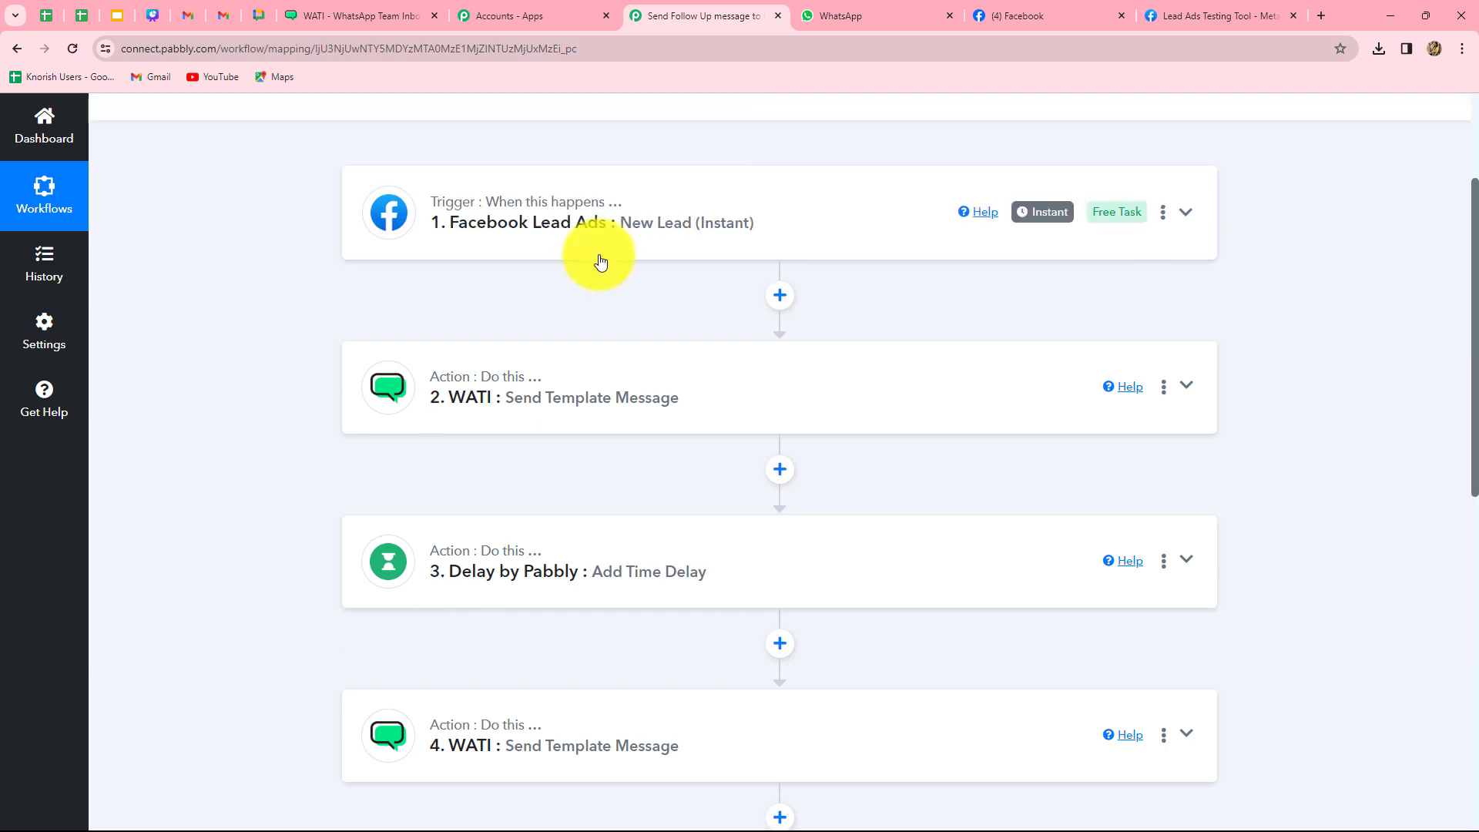
scroll(599, 258, down, 6)
scroll(597, 254, up, 8)
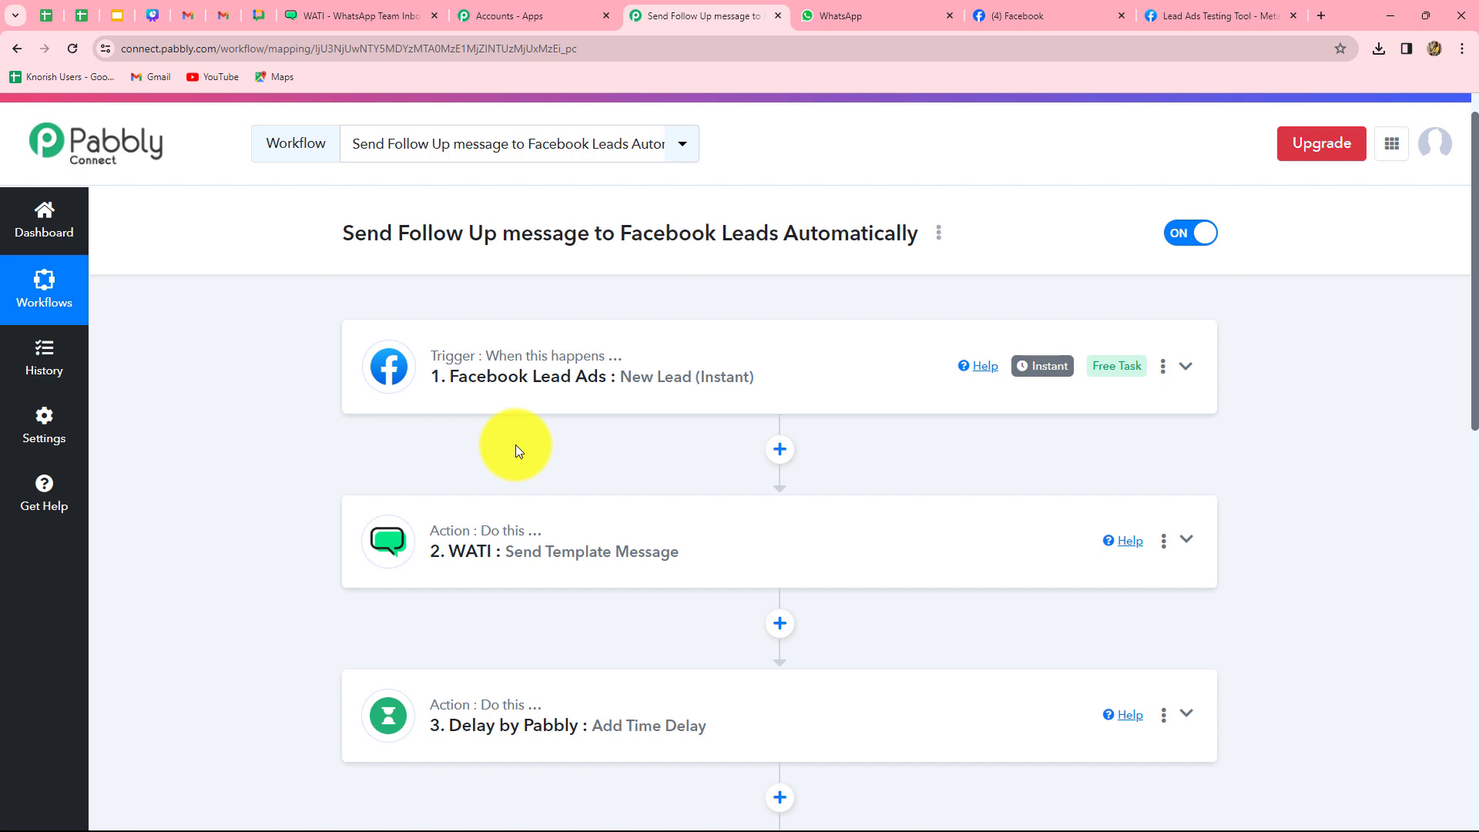
scroll(515, 445, down, 1)
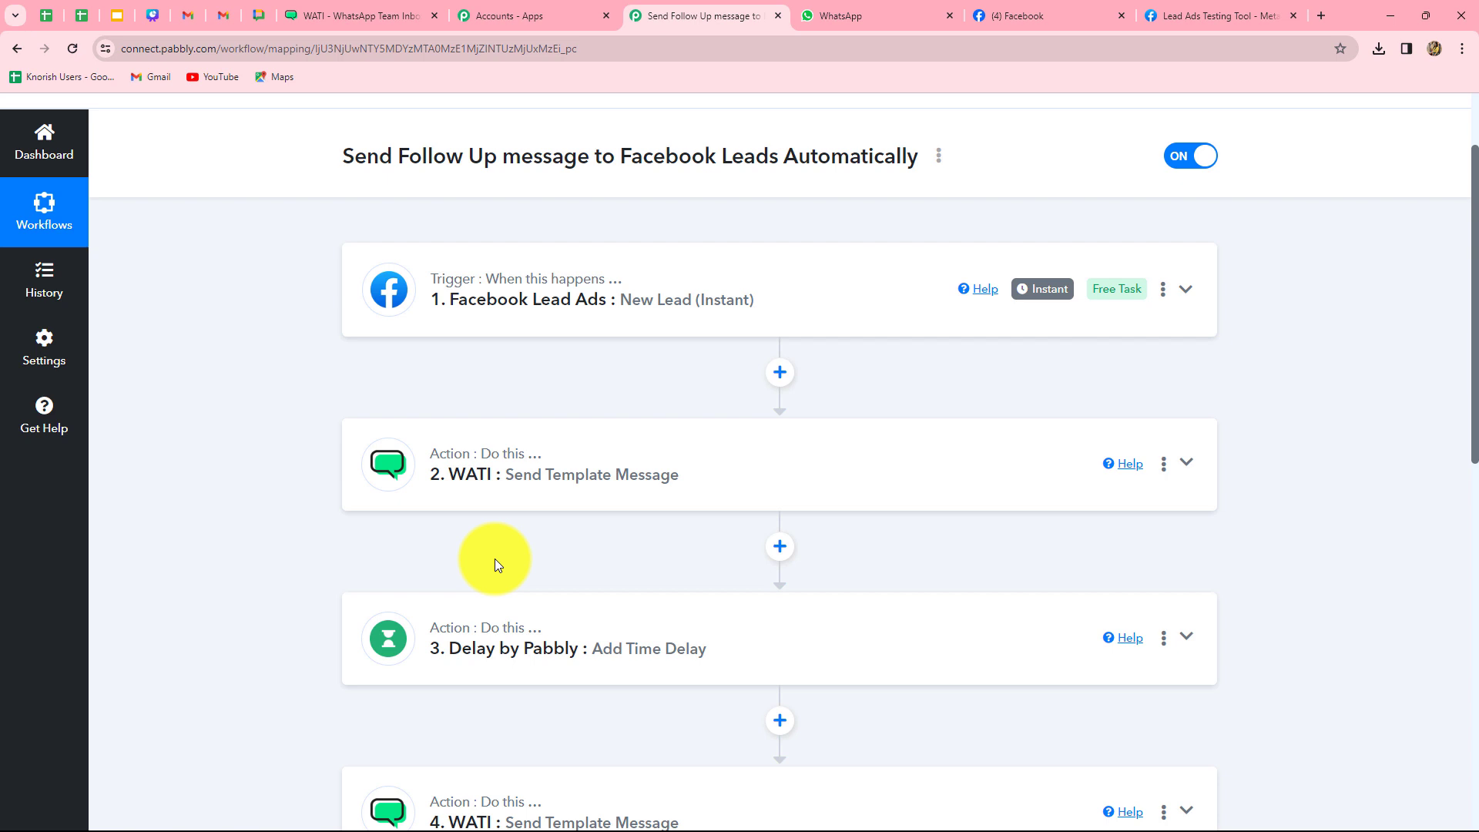
scroll(495, 557, down, 7)
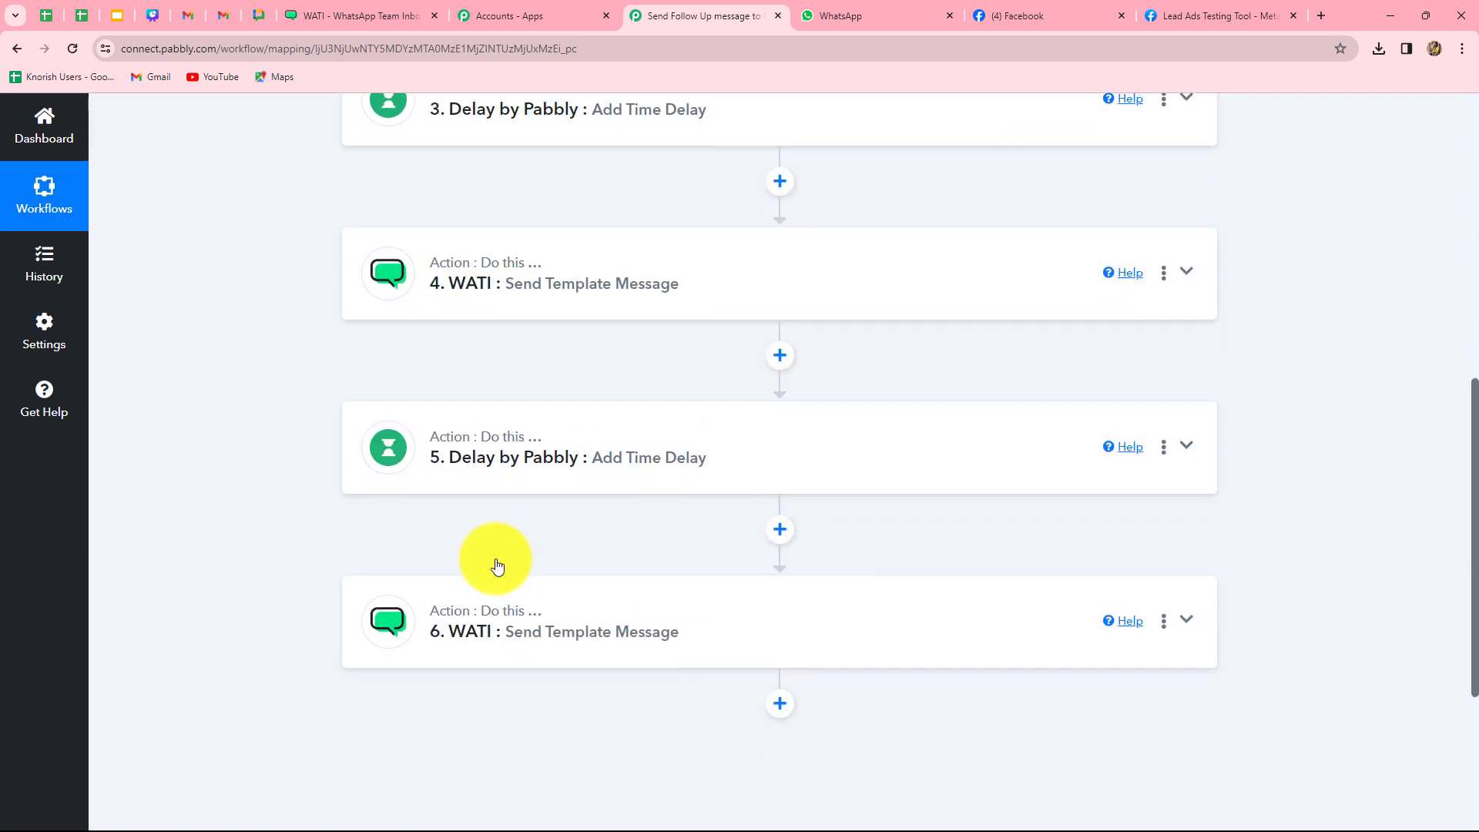
scroll(495, 558, up, 5)
scroll(496, 558, up, 2)
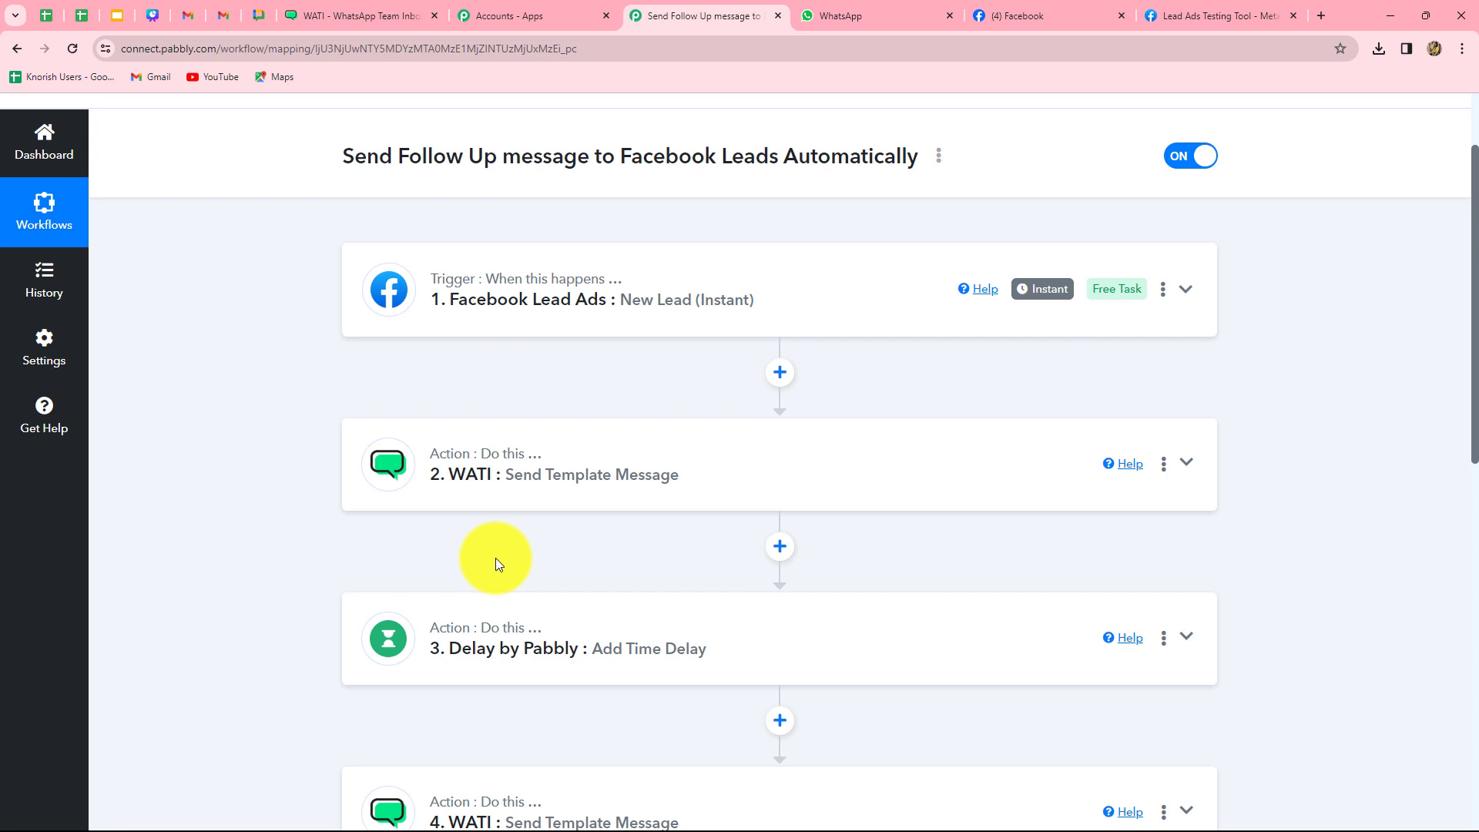
scroll(496, 558, down, 3)
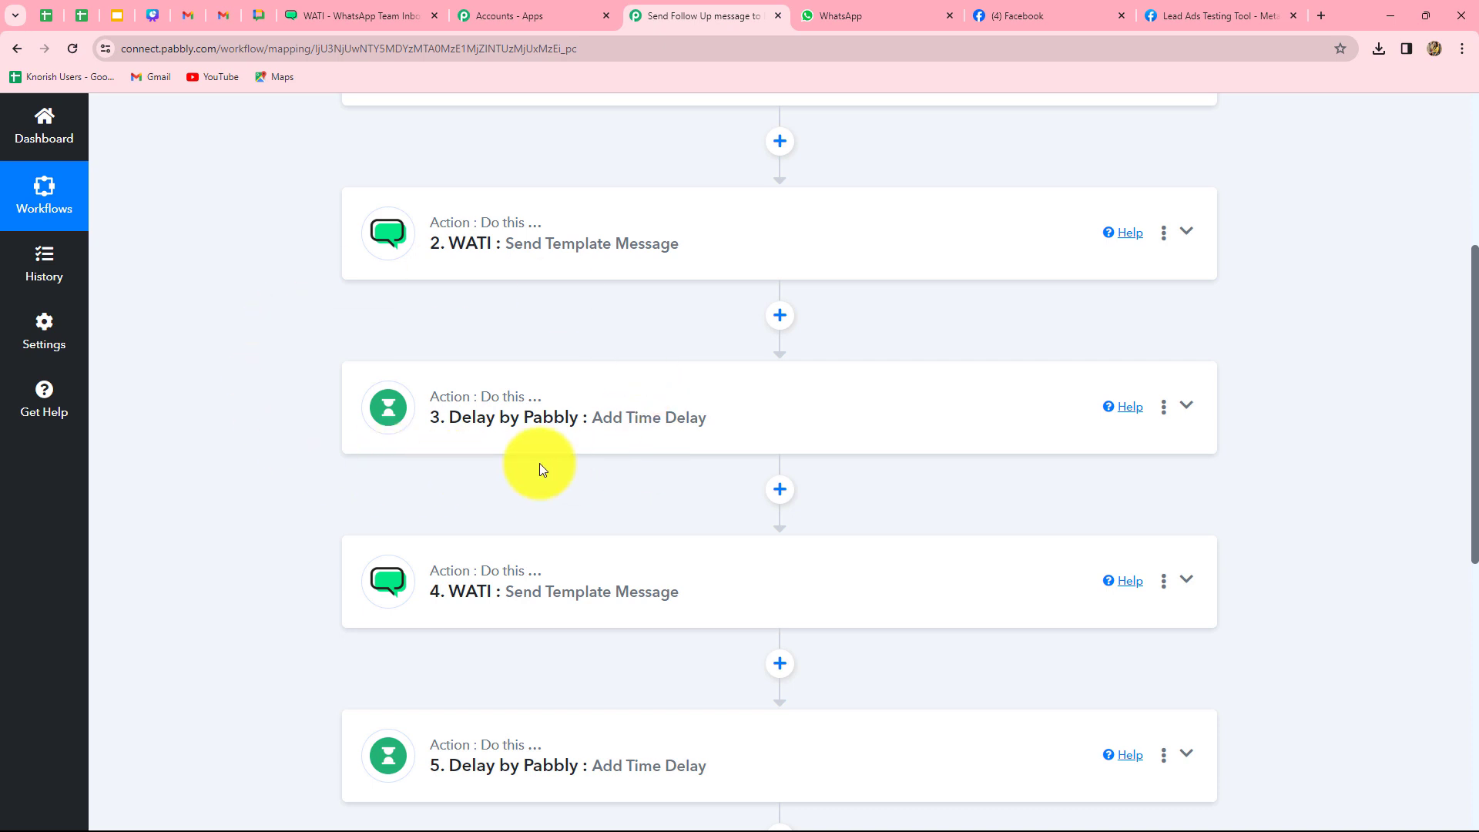
scroll(539, 463, down, 1)
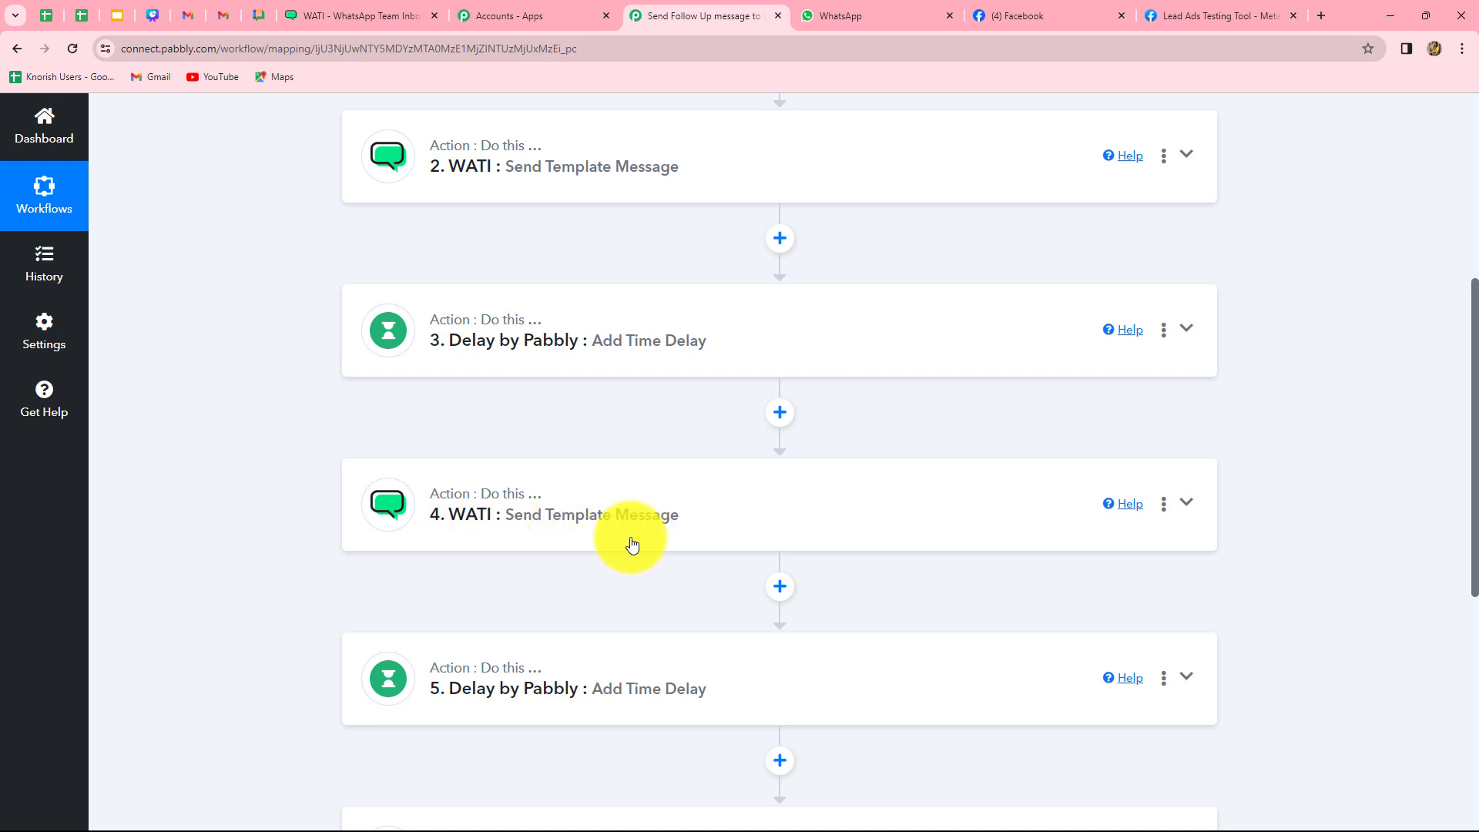
scroll(632, 544, down, 5)
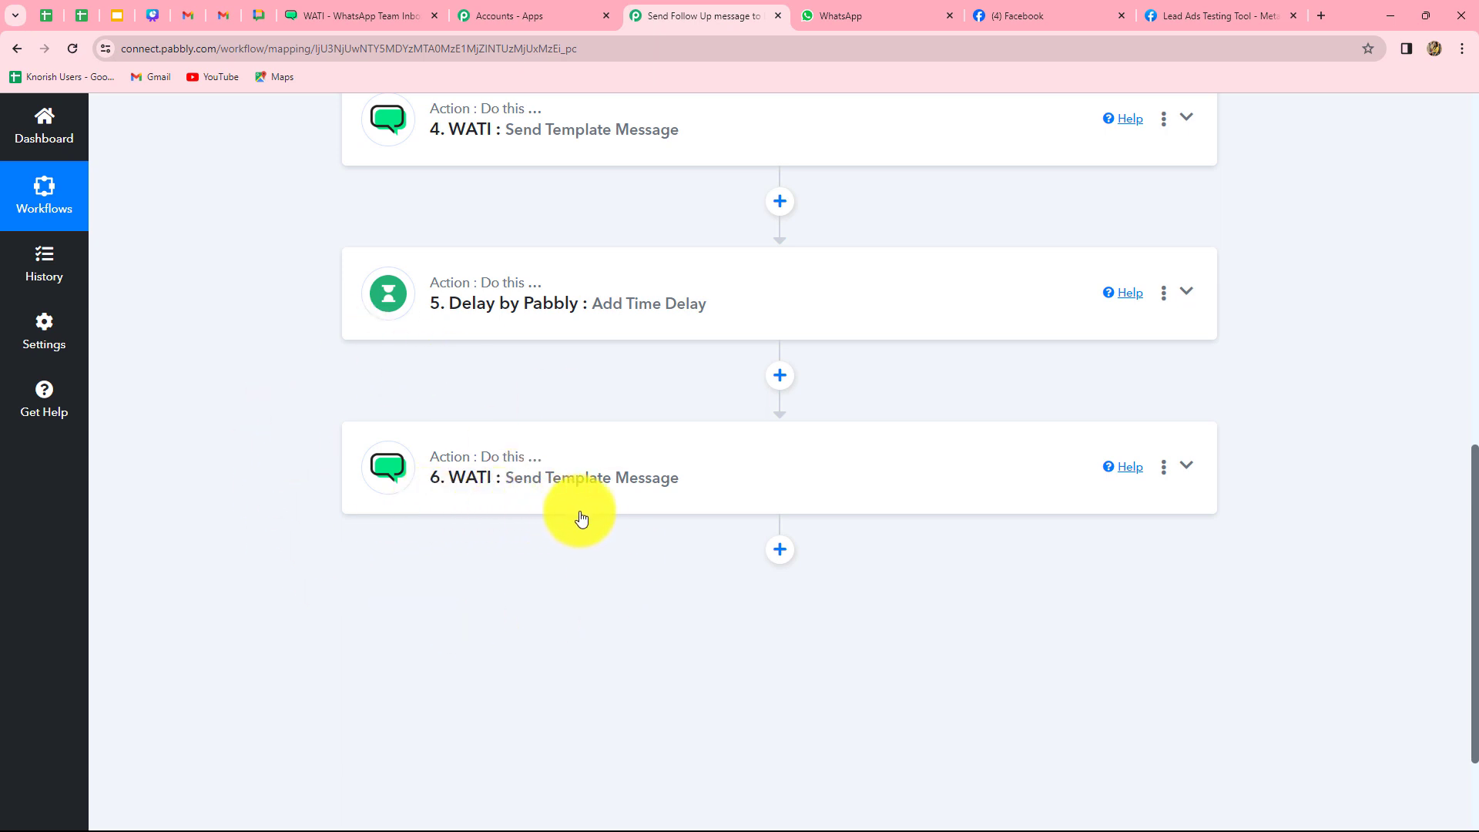
scroll(580, 518, up, 7)
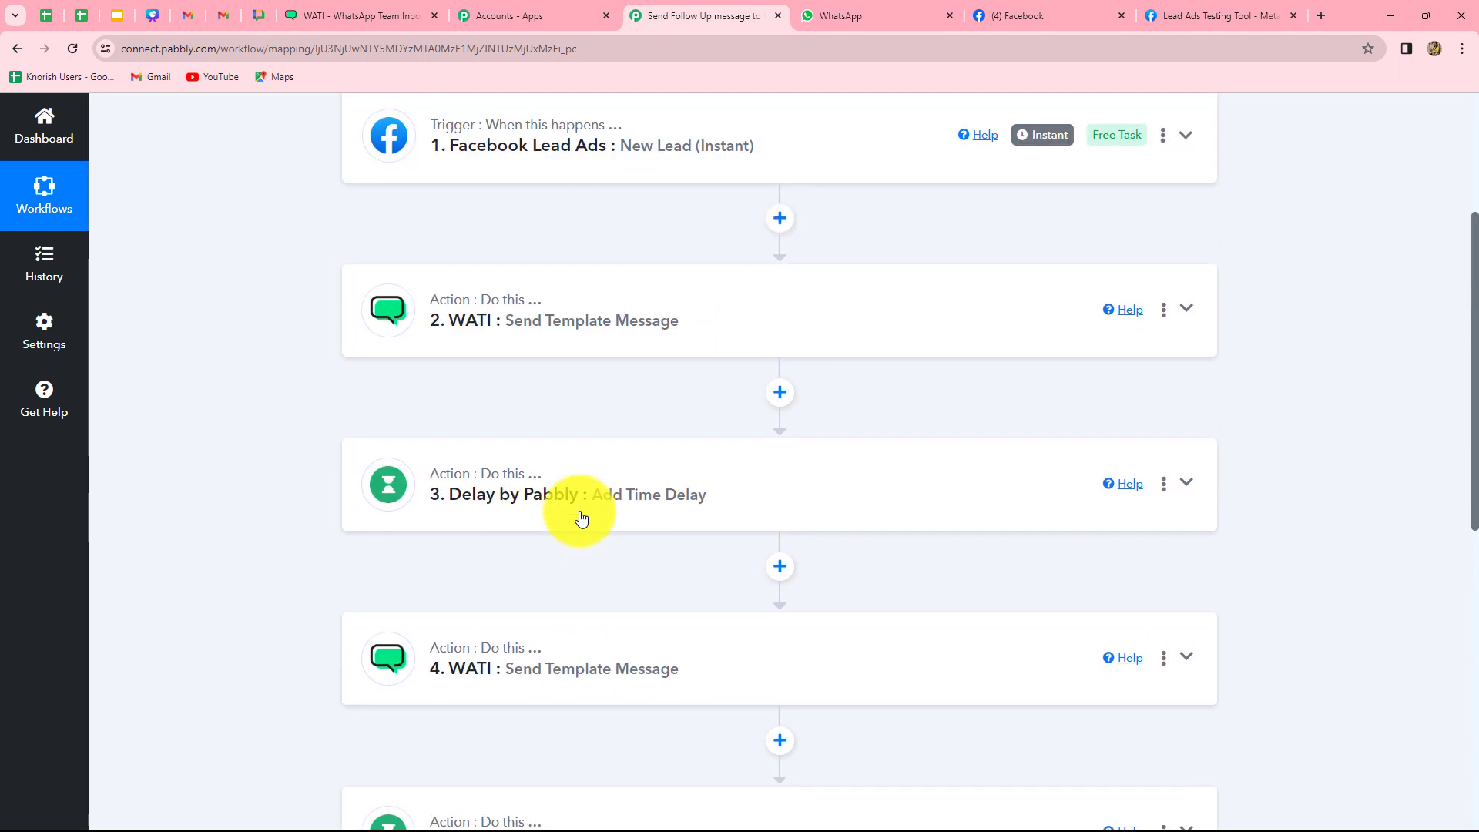
scroll(581, 518, down, 13)
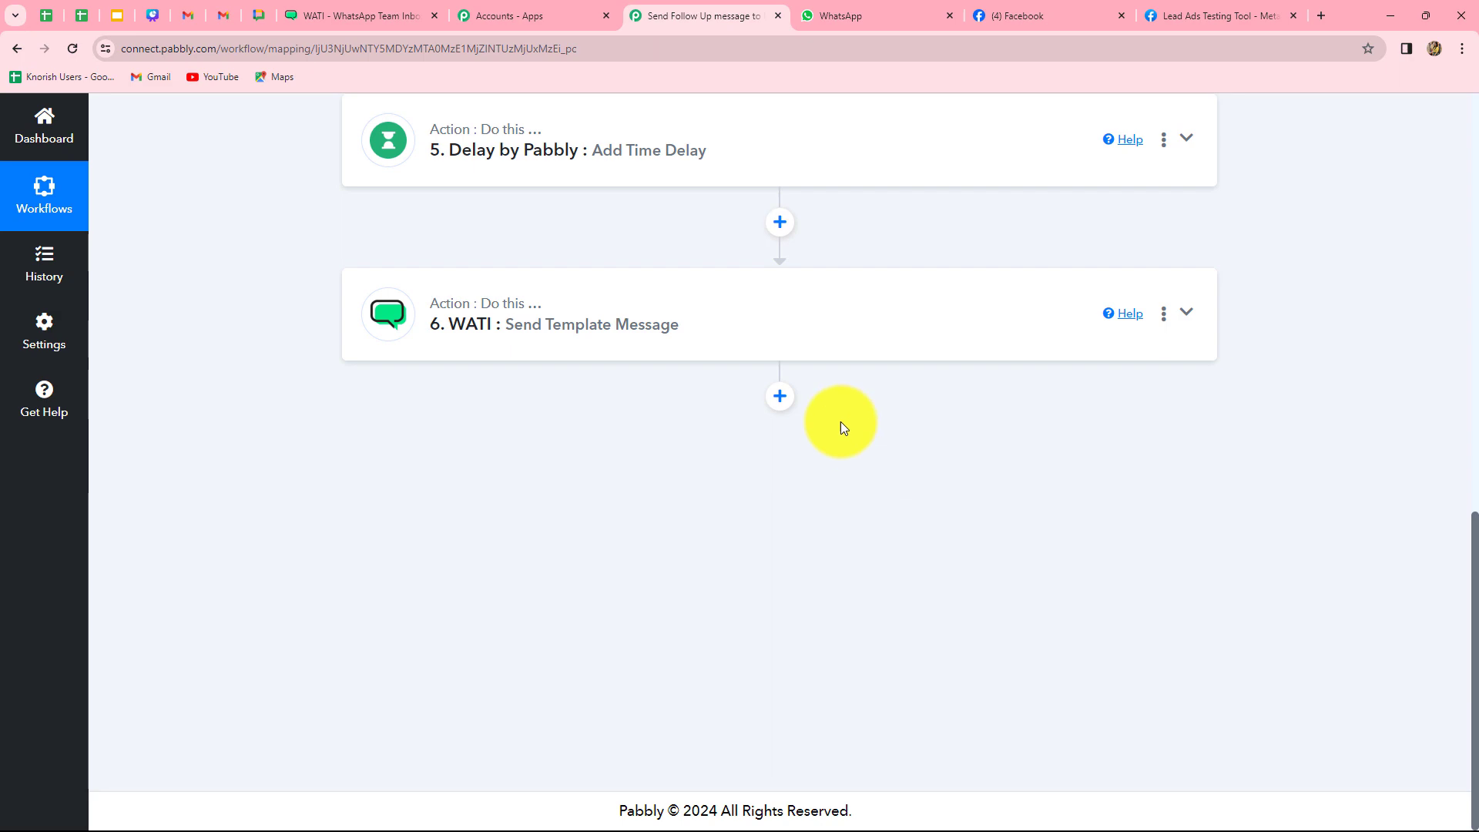
scroll(904, 505, up, 12)
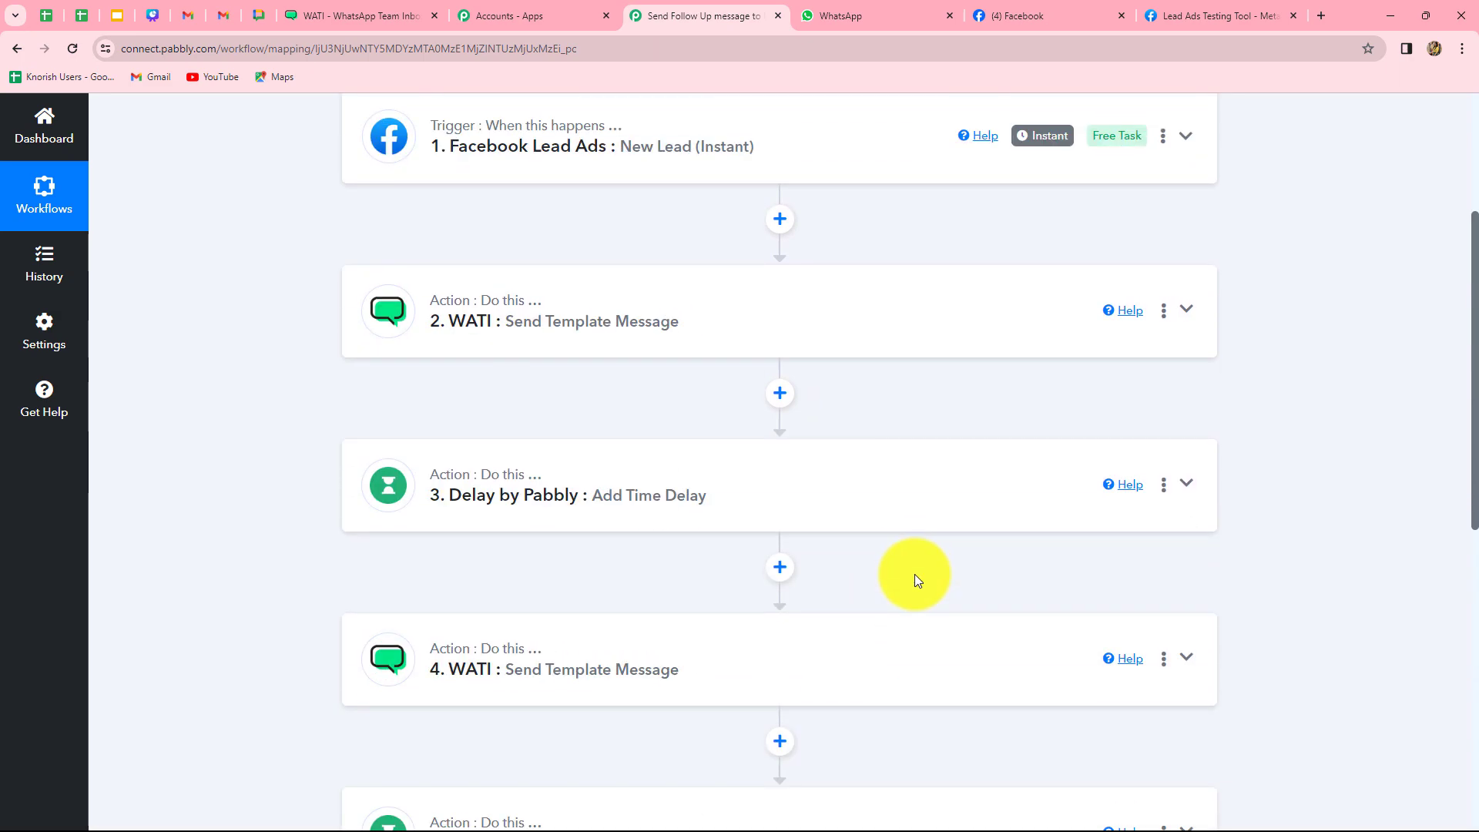